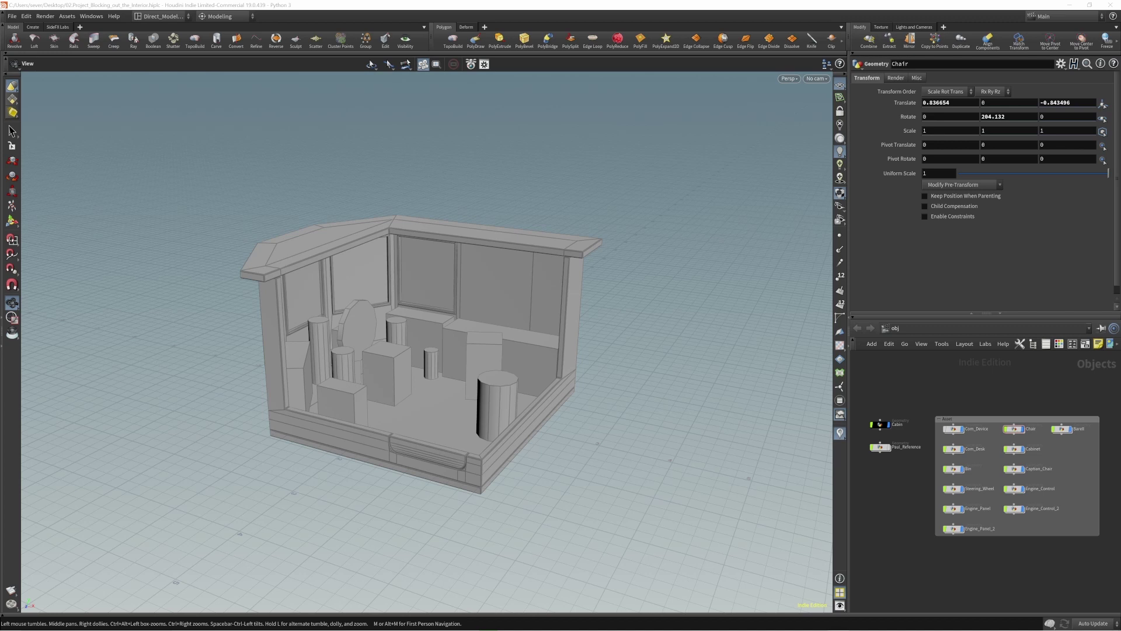
# Step: Examine the cabin blockout and its interior placeholder props from several angles, including a wireframe toggle
pyautogui.click(647, 379)
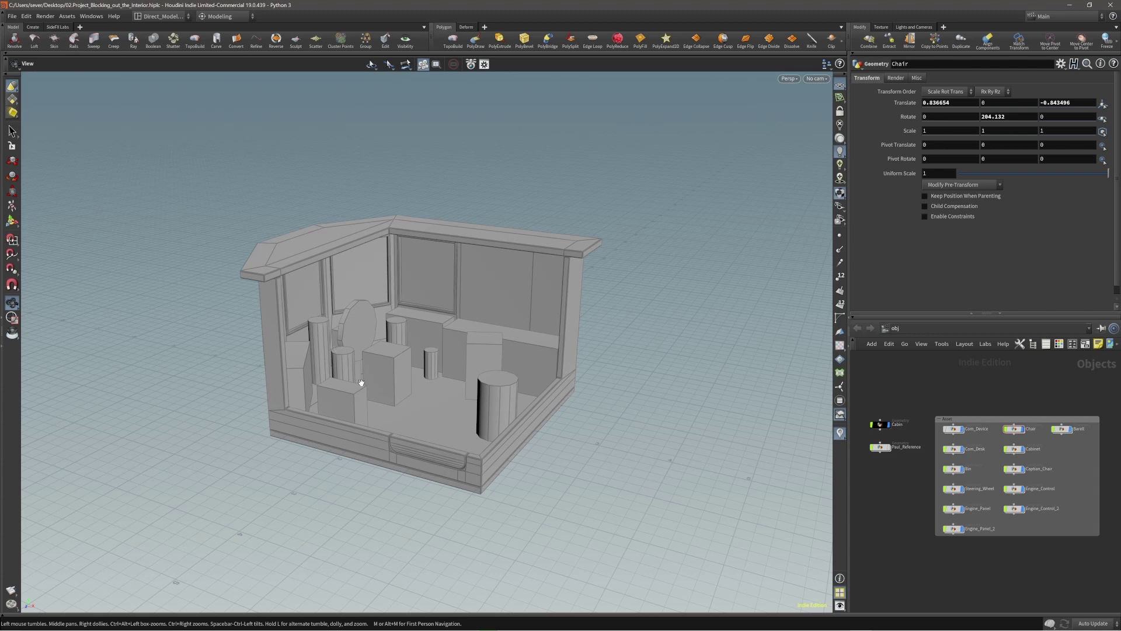
pyautogui.moveTo(419, 370); pyautogui.dragTo(424, 386)
pyautogui.moveTo(425, 386); pyautogui.dragTo(444, 383, button='right')
pyautogui.scroll(3, 444, 383)
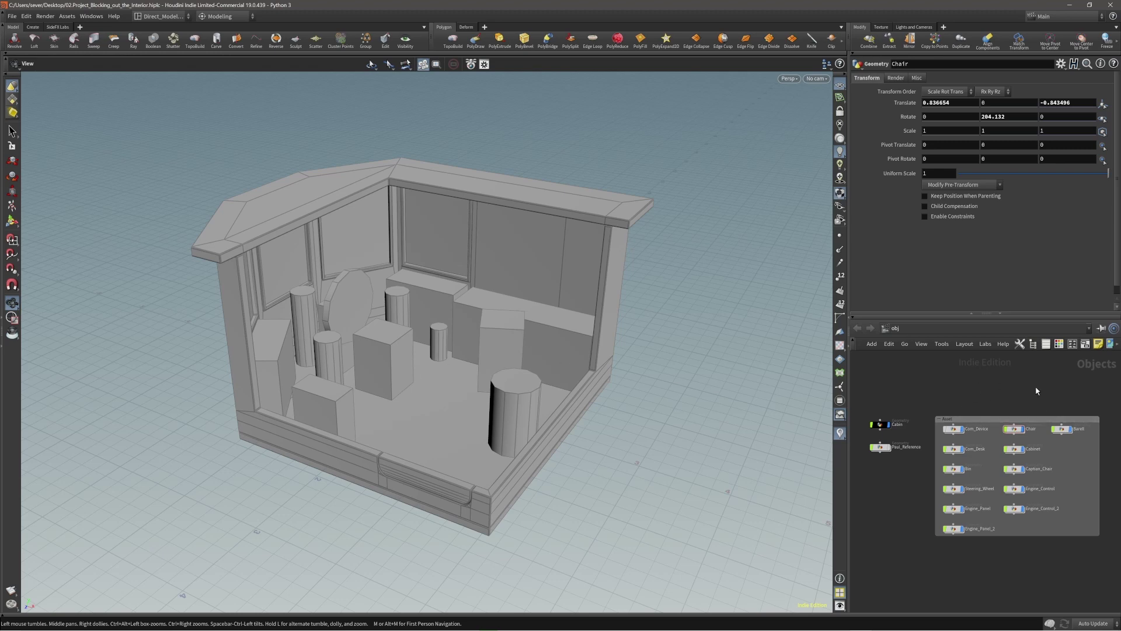
pyautogui.moveTo(609, 420); pyautogui.dragTo(432, 473, button='right')
pyautogui.moveTo(503, 401); pyautogui.dragTo(419, 406)
pyautogui.press('w')
pyautogui.moveTo(498, 408)
pyautogui.mouseDown()
pyautogui.moveTo(473, 420)
pyautogui.moveTo(476, 389)
pyautogui.mouseUp()
pyautogui.press('w')
pyautogui.scroll(4, 464, 395)
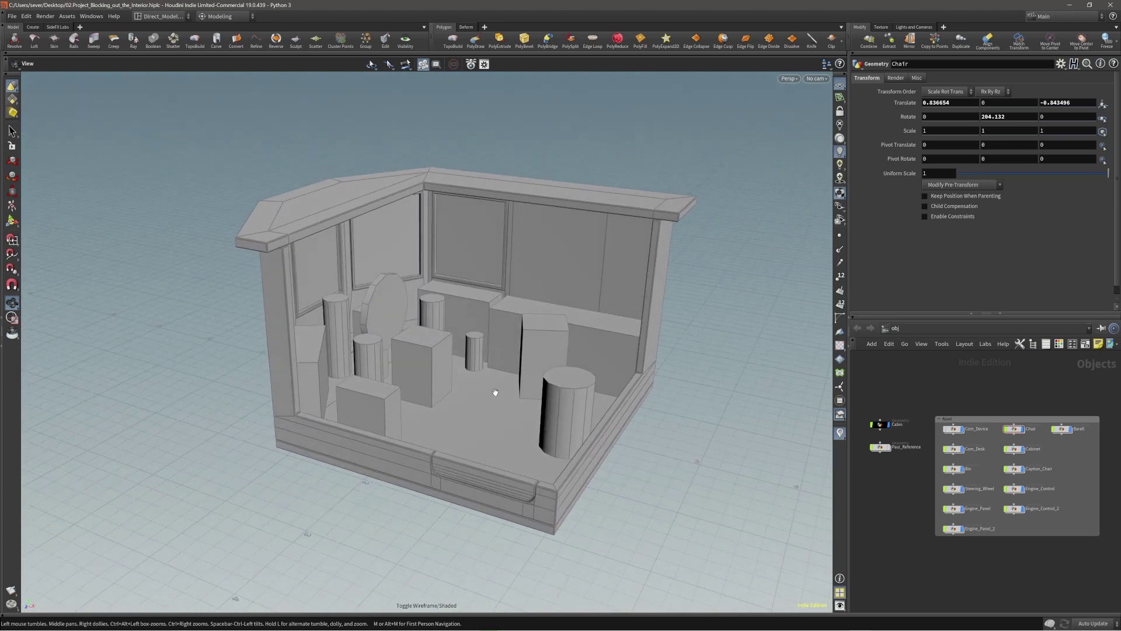
pyautogui.moveTo(495, 385); pyautogui.dragTo(487, 389)
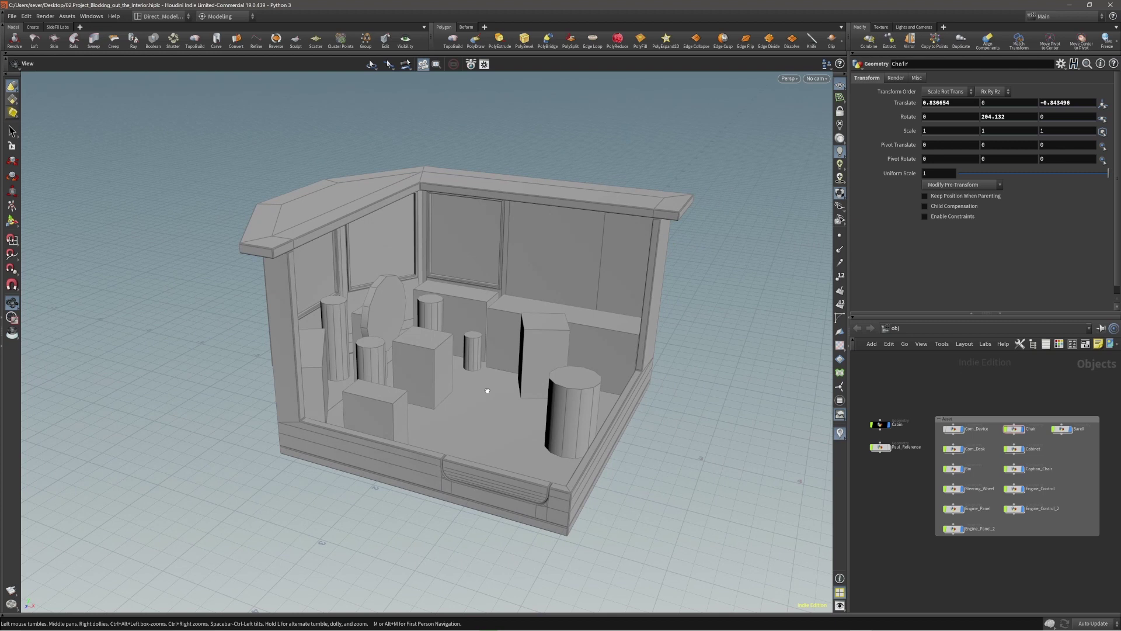
# Step: Pick the tall Chair placeholder box in the cabin and enter its geometry network
pyautogui.press('s')
pyautogui.click(545, 343)
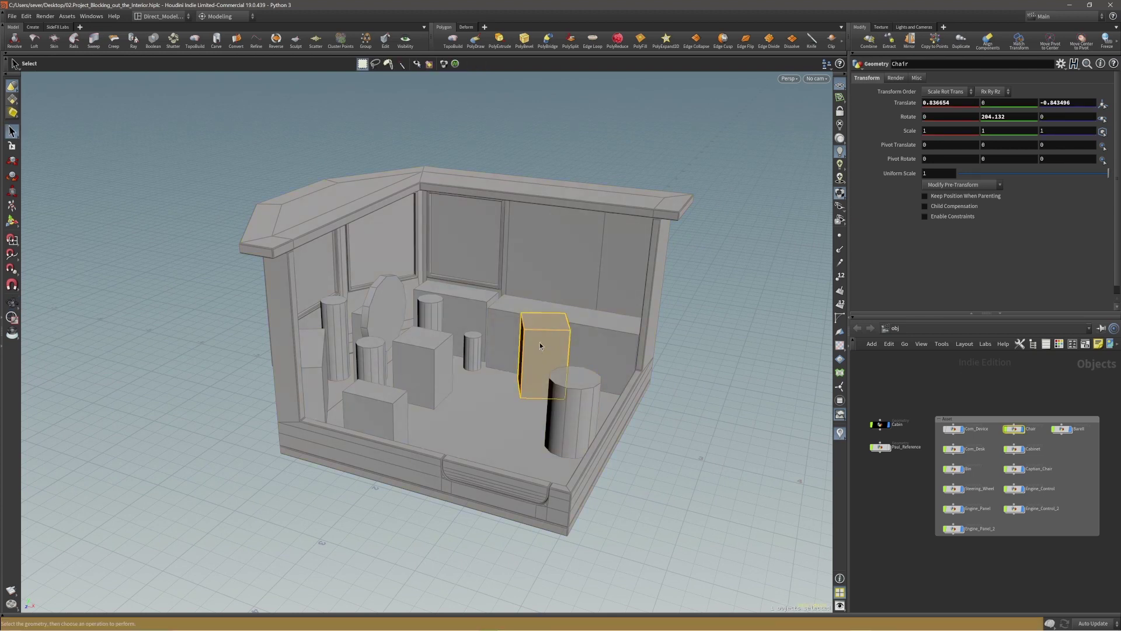
pyautogui.press('Escape')
pyautogui.moveTo(543, 357); pyautogui.dragTo(521, 365)
pyautogui.scroll(1, 552, 377)
pyautogui.press('s')
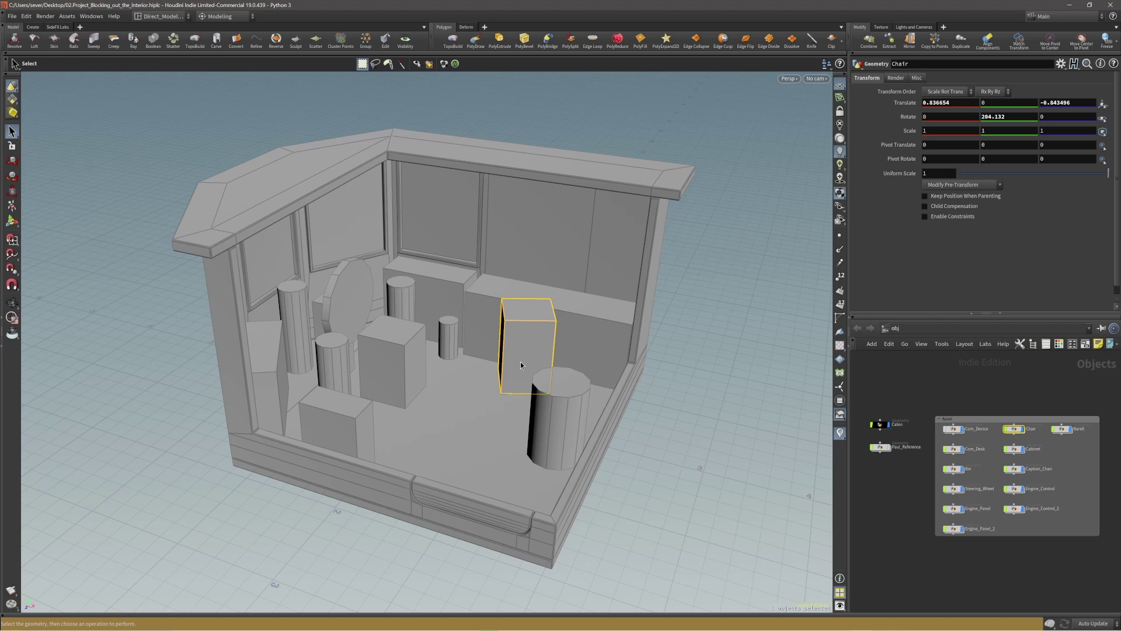
pyautogui.doubleClick(521, 365)
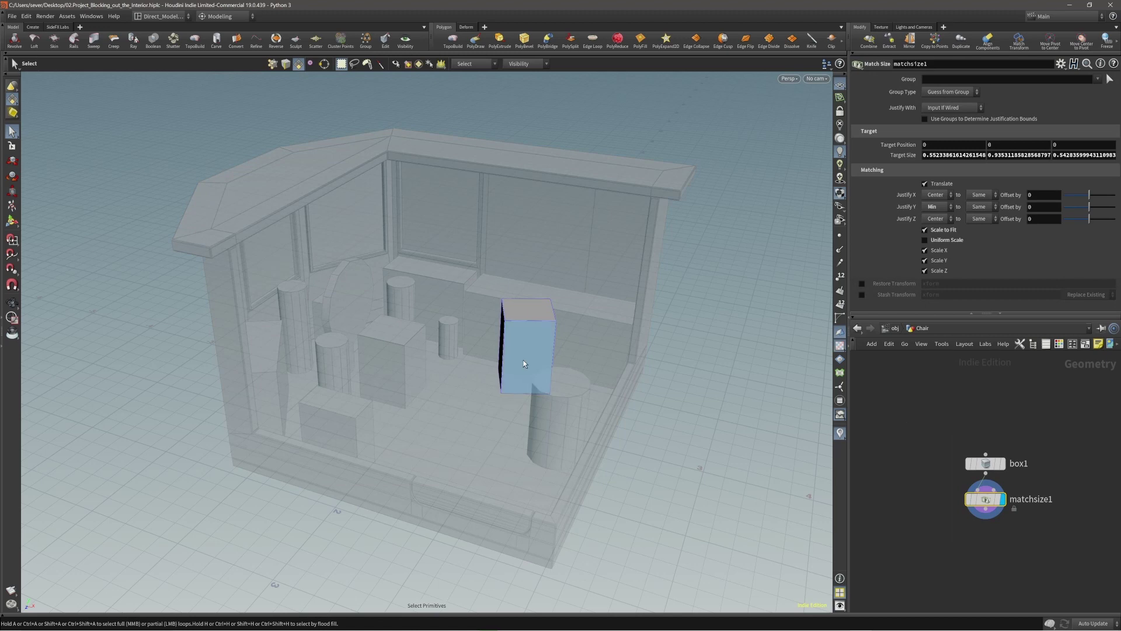
# Step: Hide the ghosted cabin objects so that only the Chair placeholder box is displayed
pyautogui.moveTo(533, 350)
pyautogui.keyDown('alt'); pyautogui.mouseDown()
pyautogui.moveTo(513, 352)
pyautogui.moveTo(529, 348)
pyautogui.mouseUp(); pyautogui.keyUp('alt')
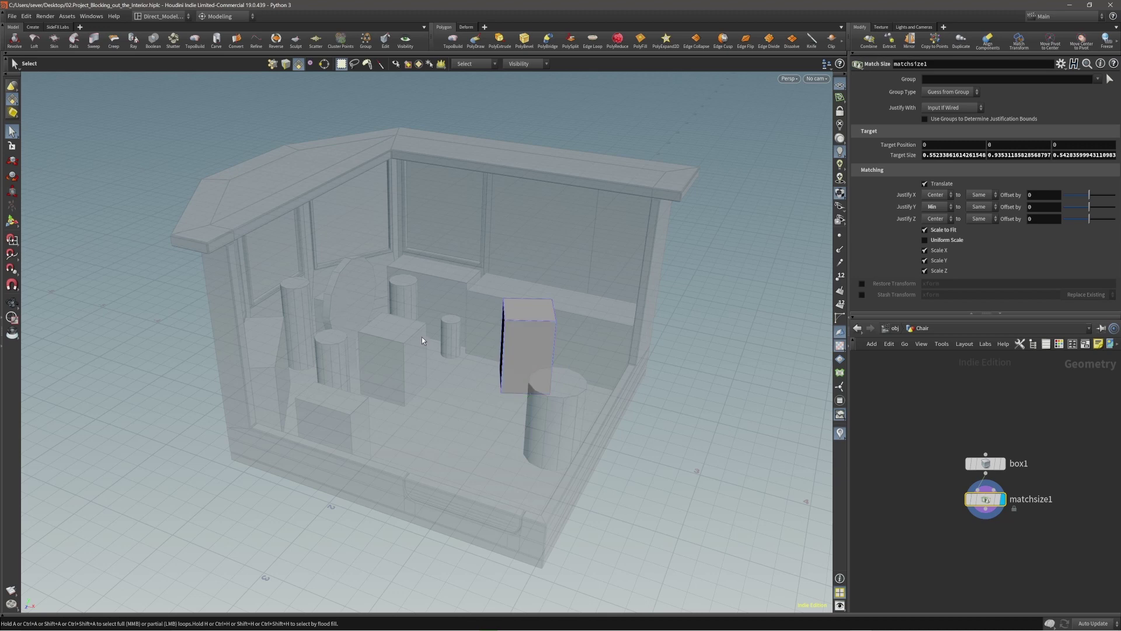
pyautogui.press('Escape')
pyautogui.moveTo(438, 358); pyautogui.dragTo(408, 385)
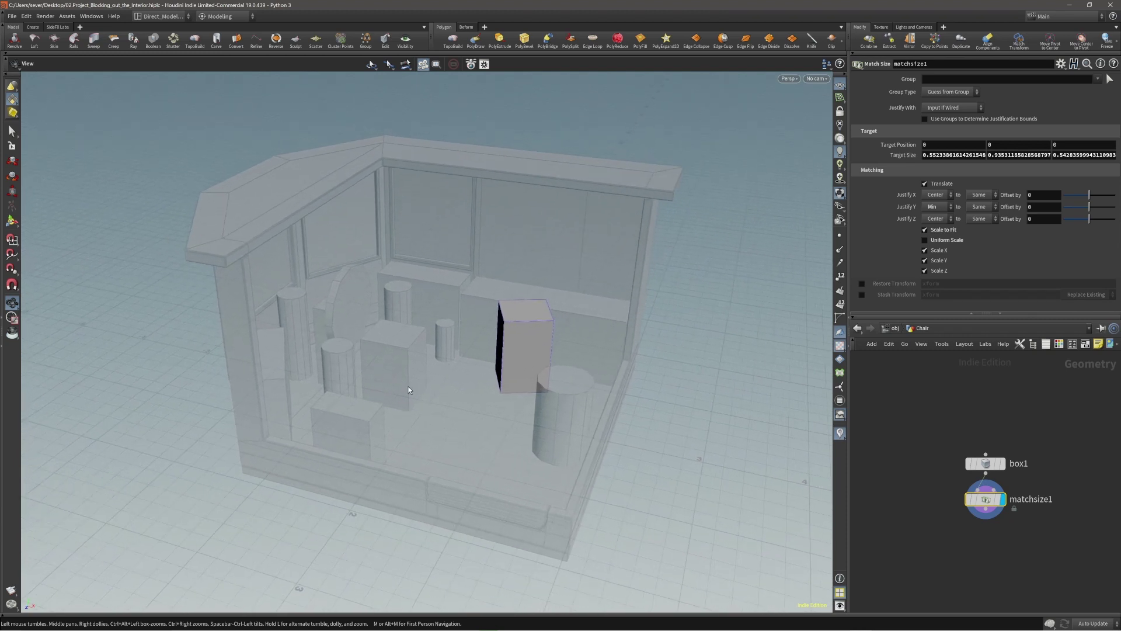
pyautogui.press('s')
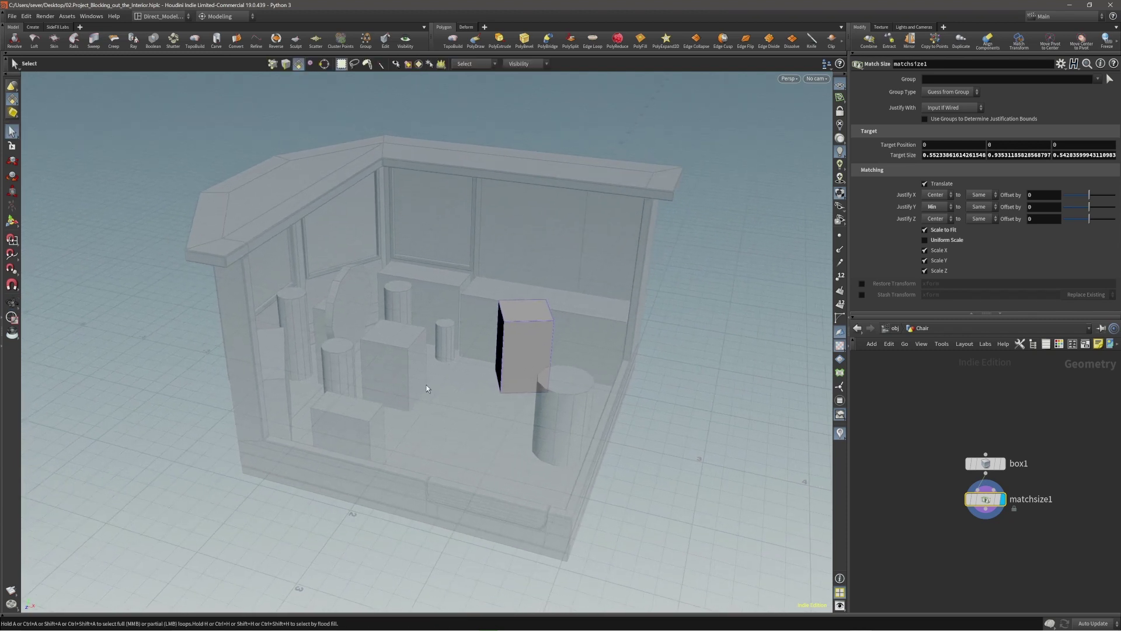
pyautogui.press('Escape')
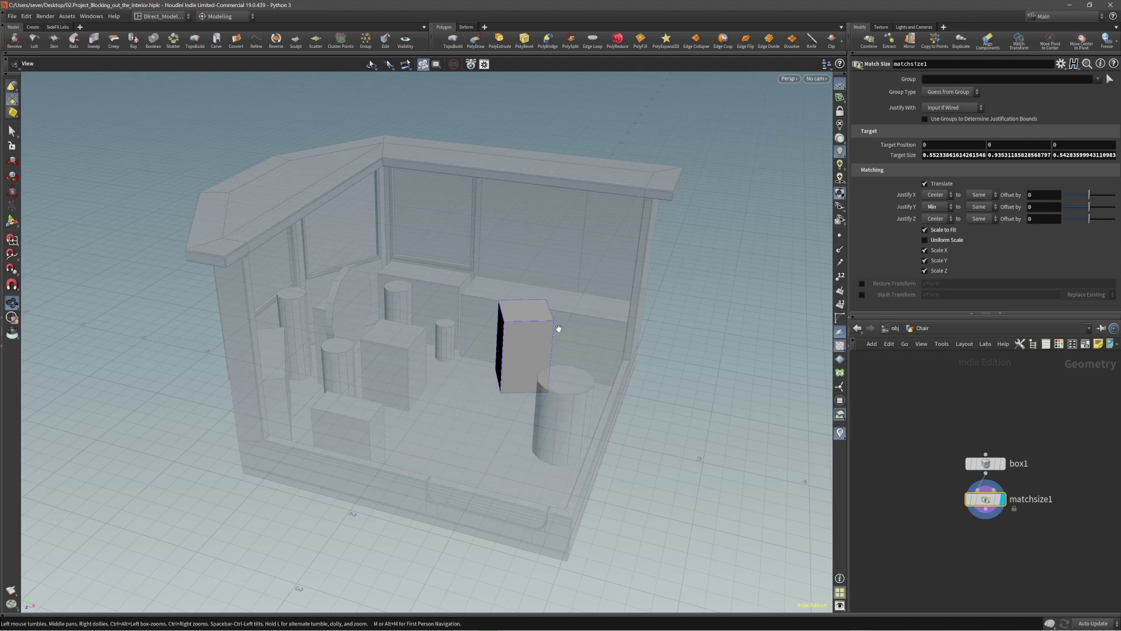
pyautogui.press('s')
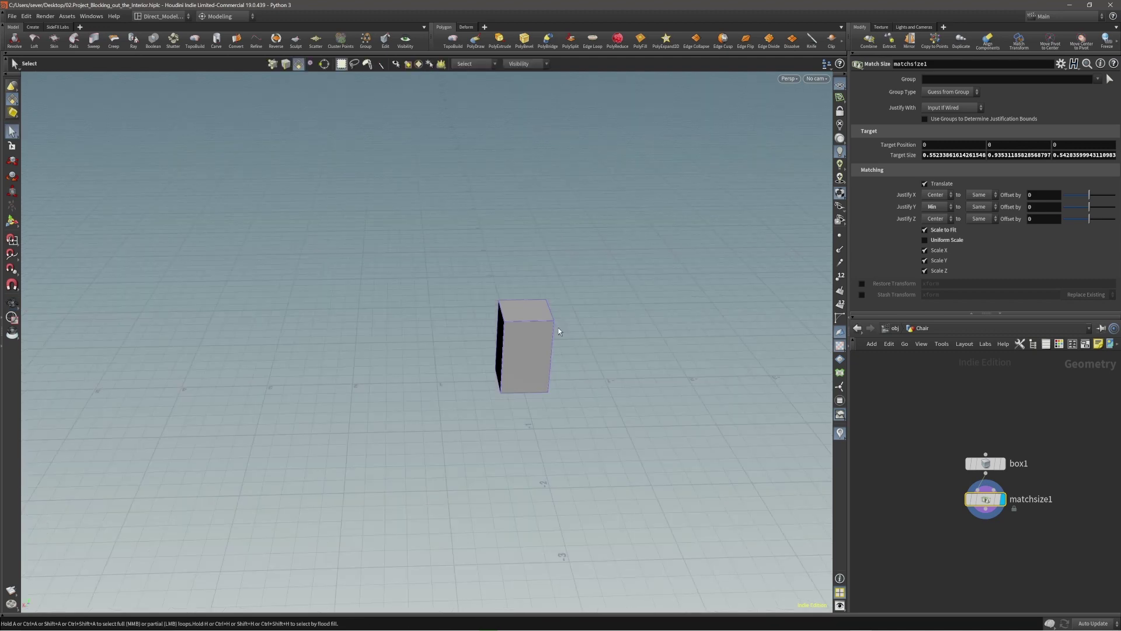
pyautogui.press('Escape')
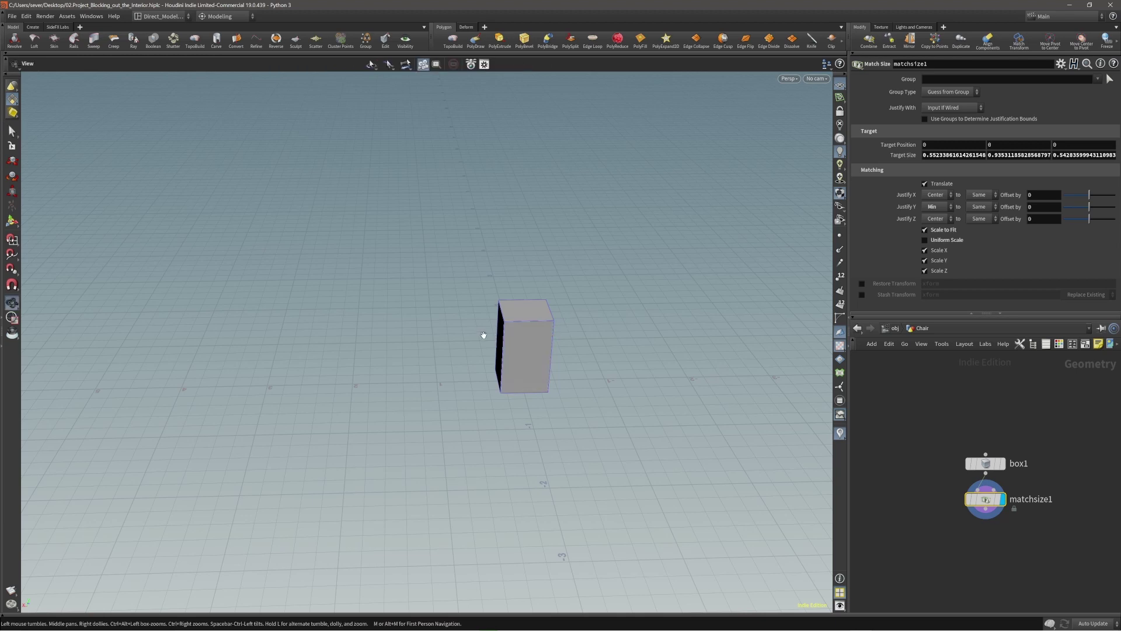
# Step: Examine the isolated Chair placeholder box from several angles and at closer range
pyautogui.moveTo(483, 333); pyautogui.dragTo(756, 358)
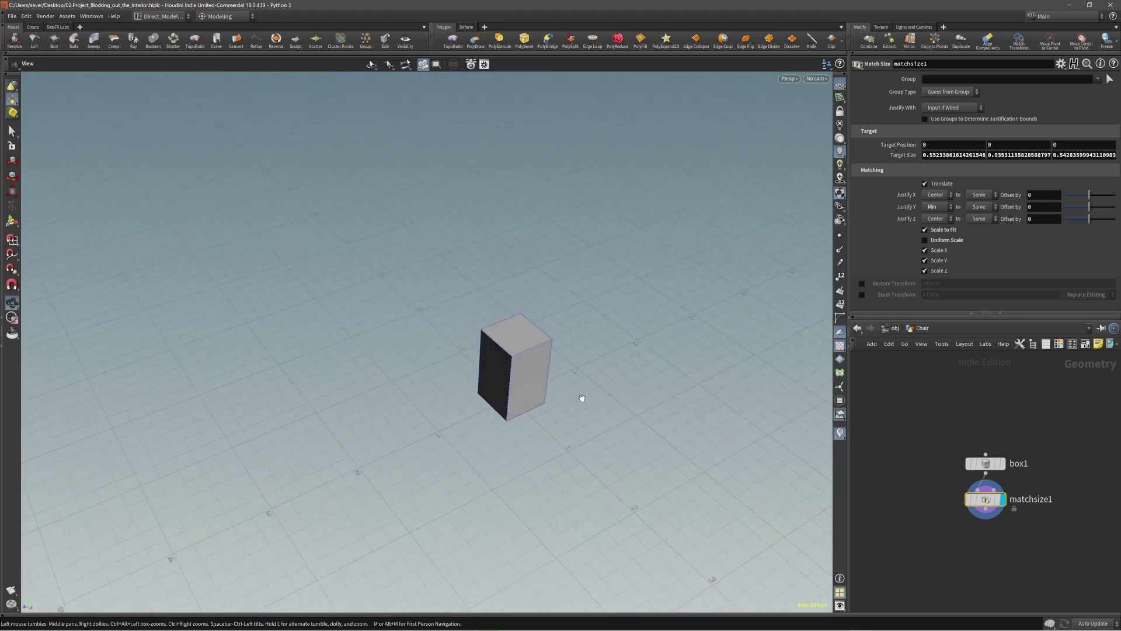
pyautogui.moveTo(582, 398); pyautogui.dragTo(538, 363)
pyautogui.press('s')
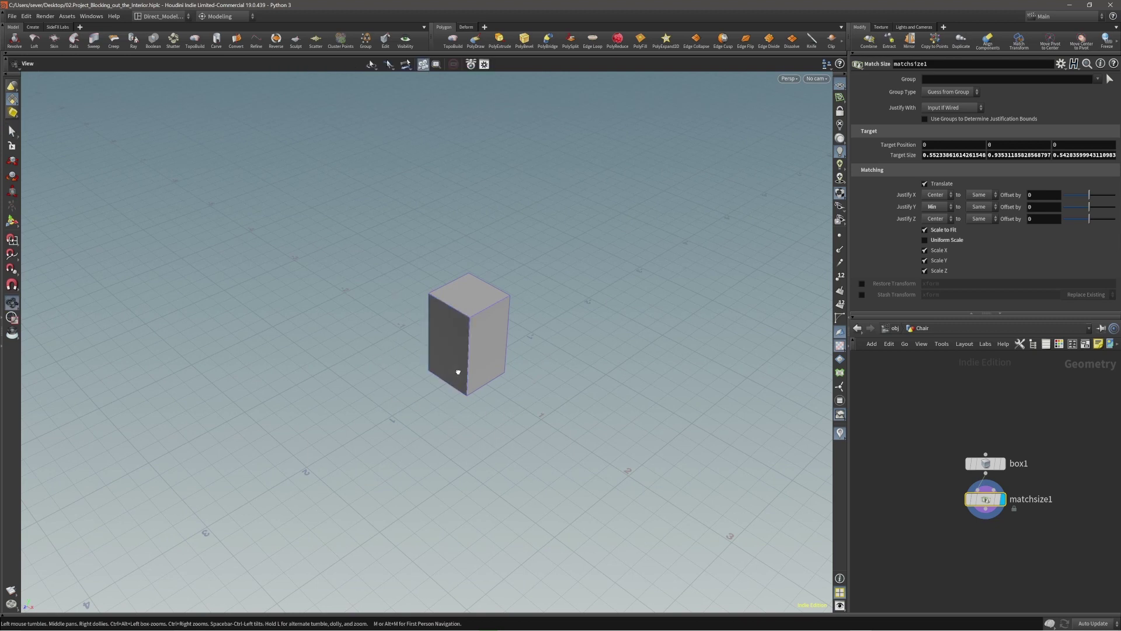
pyautogui.keyDown('alt'); pyautogui.moveTo(458, 370); pyautogui.dragTo(483, 359); pyautogui.keyUp('alt')
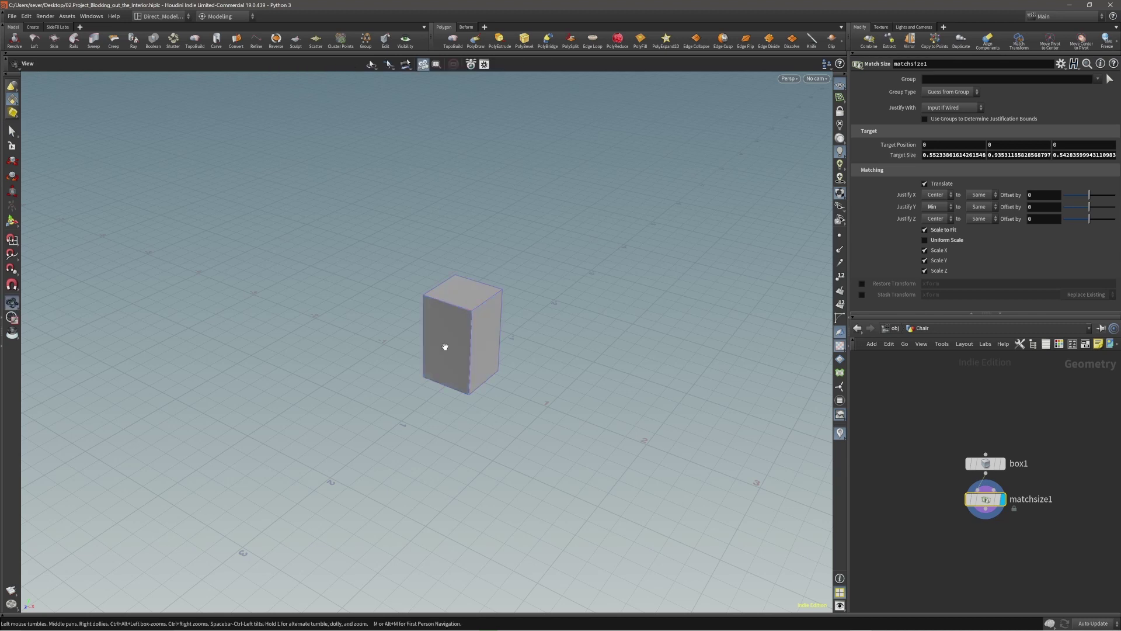
pyautogui.keyDown('alt'); pyautogui.moveTo(444, 347); pyautogui.dragTo(458, 369); pyautogui.keyUp('alt')
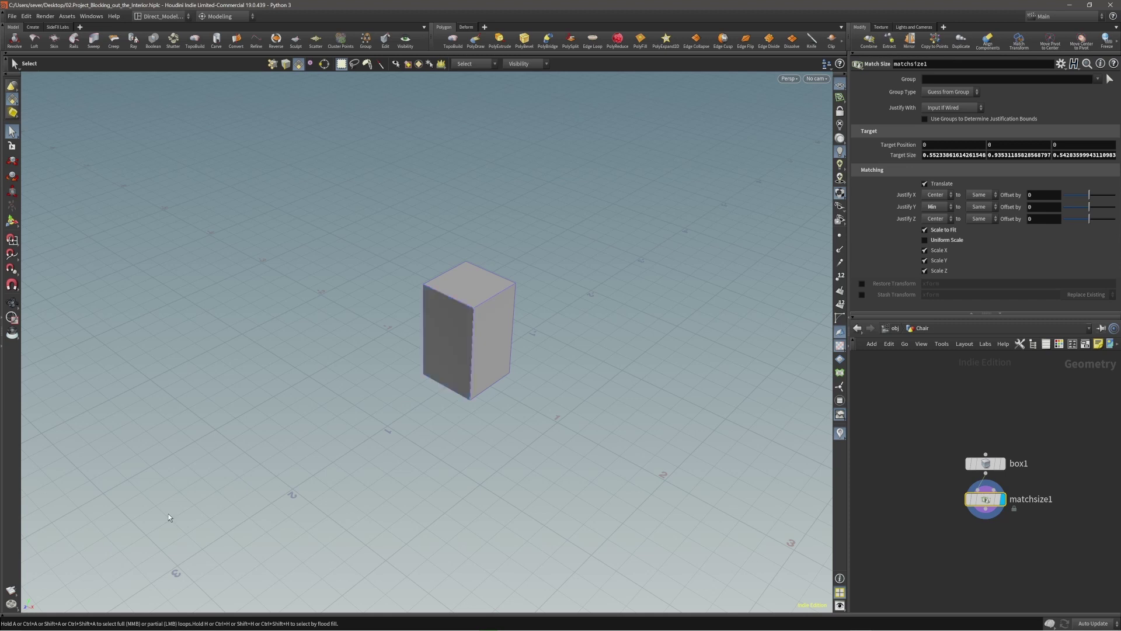
pyautogui.press('Escape')
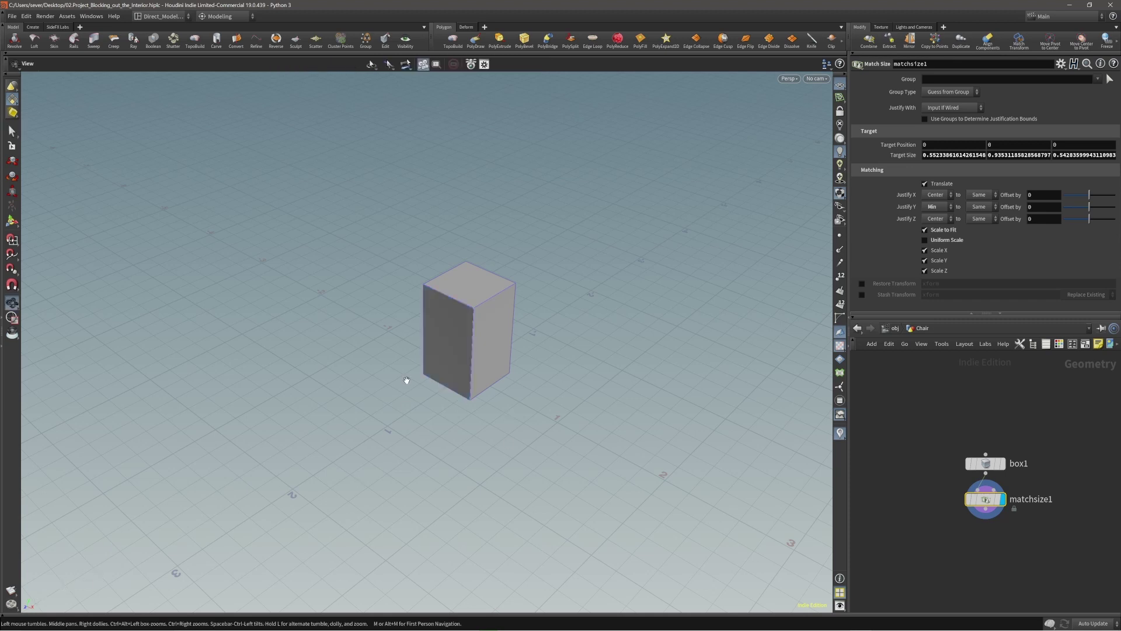
pyautogui.moveTo(405, 383); pyautogui.dragTo(423, 407)
pyautogui.press('s')
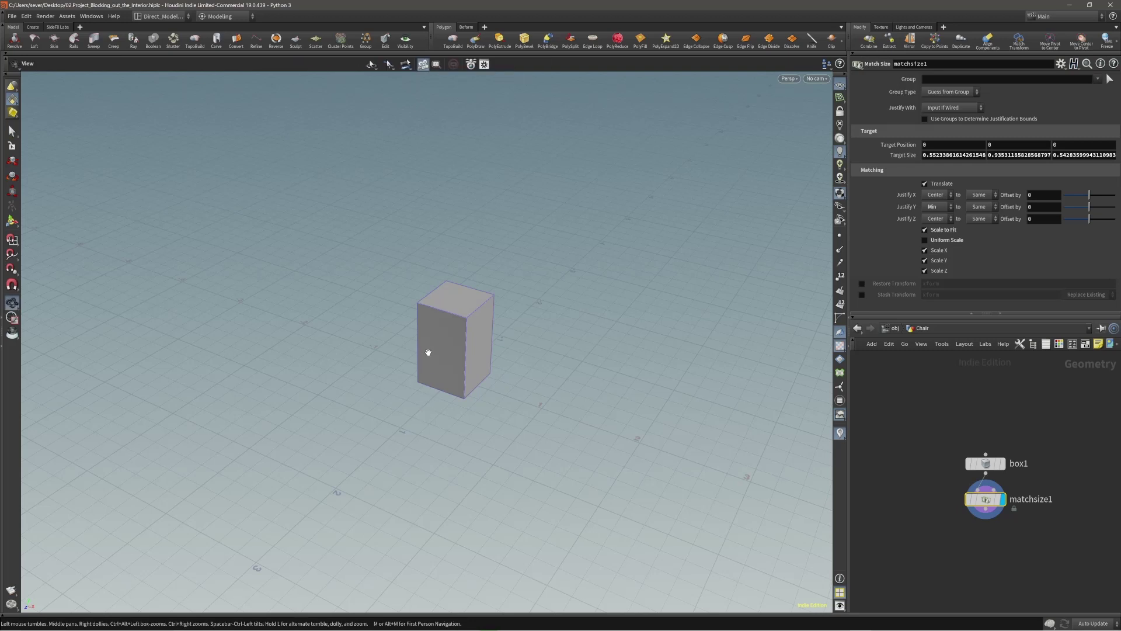
pyautogui.keyDown('alt'); pyautogui.moveTo(428, 352); pyautogui.dragTo(528, 330, button='right'); pyautogui.keyUp('alt')
pyautogui.keyDown('alt'); pyautogui.moveTo(457, 342); pyautogui.dragTo(549, 310, button='right'); pyautogui.keyUp('alt')
pyautogui.keyDown('alt'); pyautogui.moveTo(485, 340); pyautogui.dragTo(460, 357, button='middle'); pyautogui.keyUp('alt')
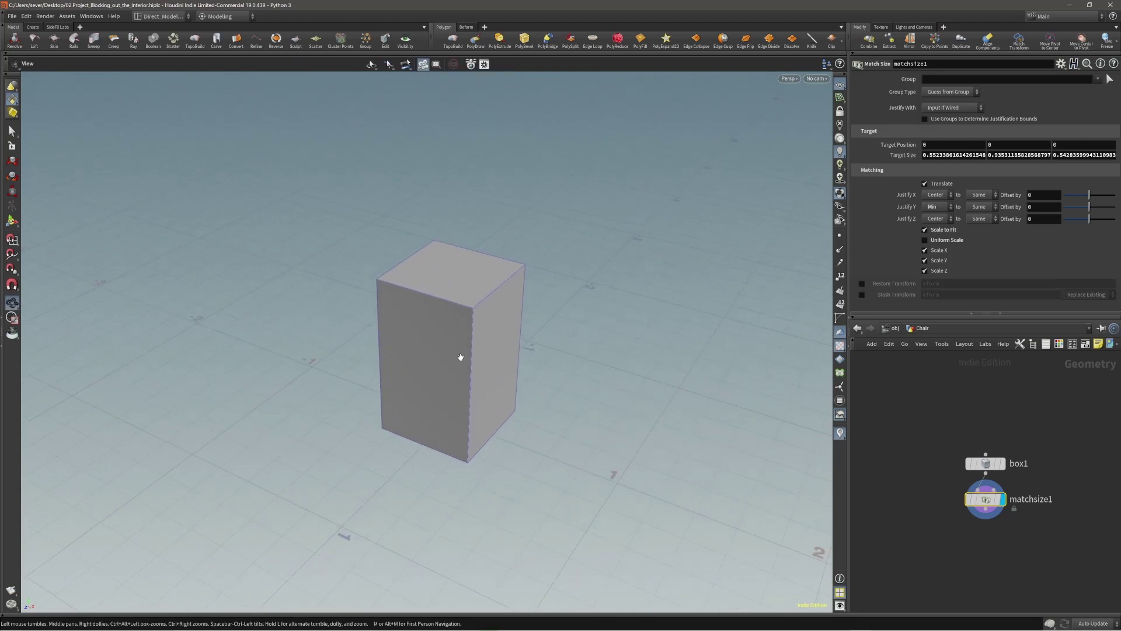
pyautogui.moveTo(460, 357)
pyautogui.mouseDown()
pyautogui.moveTo(445, 375)
pyautogui.moveTo(471, 335)
pyautogui.moveTo(459, 364)
pyautogui.moveTo(470, 368)
pyautogui.moveTo(452, 367)
pyautogui.mouseUp()
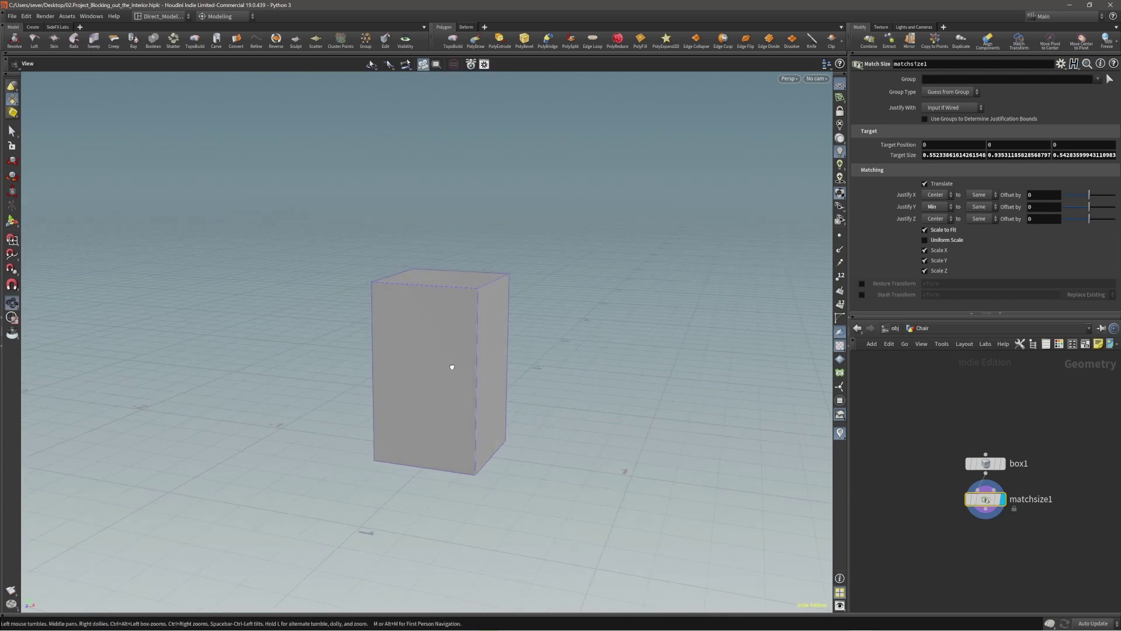
pyautogui.keyDown('alt'); pyautogui.moveTo(452, 367); pyautogui.dragTo(435, 357, button='middle'); pyautogui.keyUp('alt')
# Step: Try to create a new box primitive from inside the Chair geometry
pyautogui.press('c')
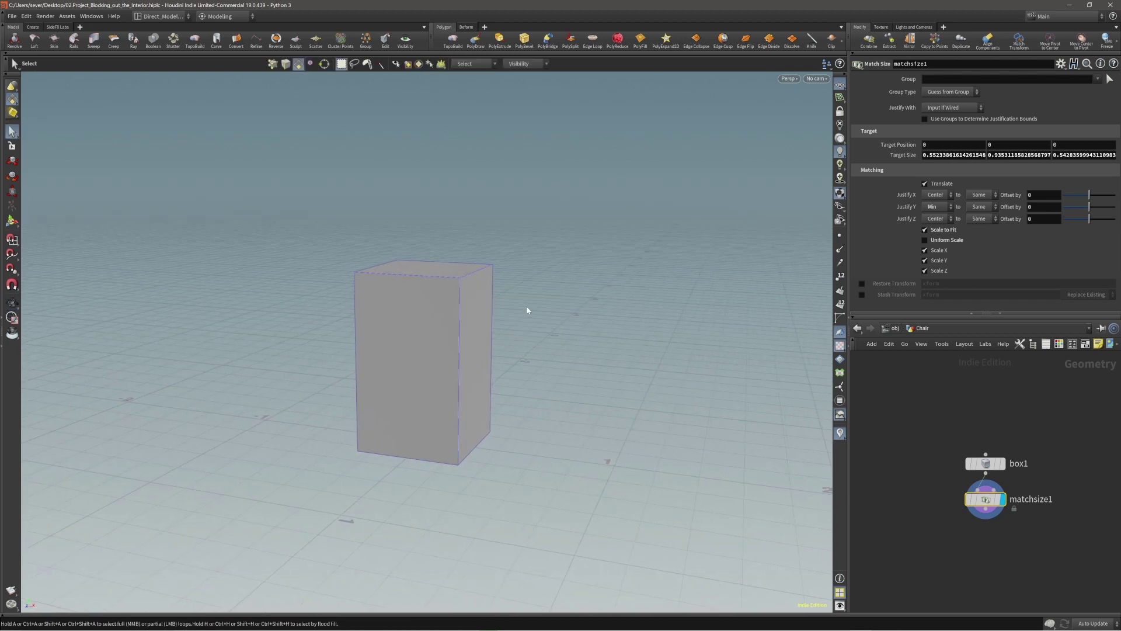
pyautogui.press('u')
pyautogui.press('Delete')
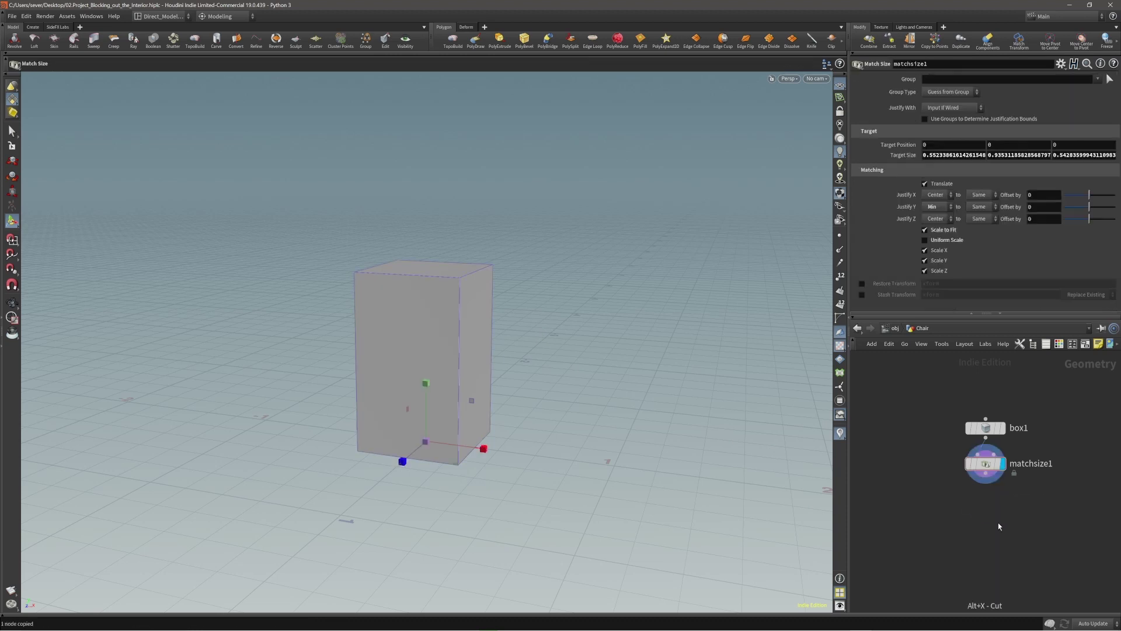
pyautogui.press('s')
pyautogui.press('c')
pyautogui.press('c')
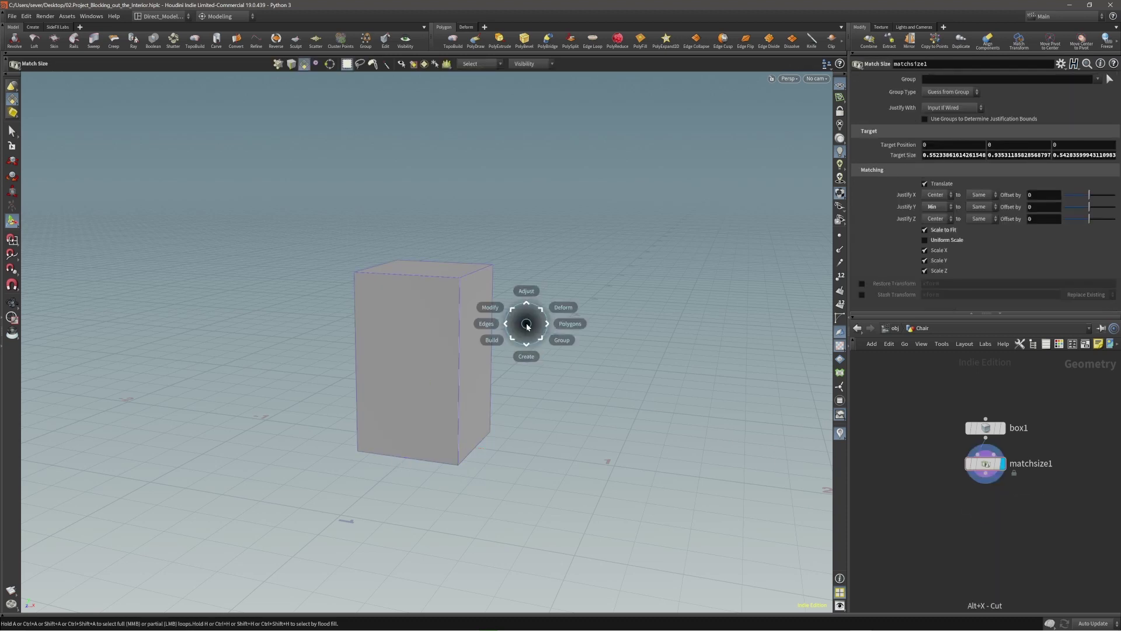
pyautogui.click(527, 348)
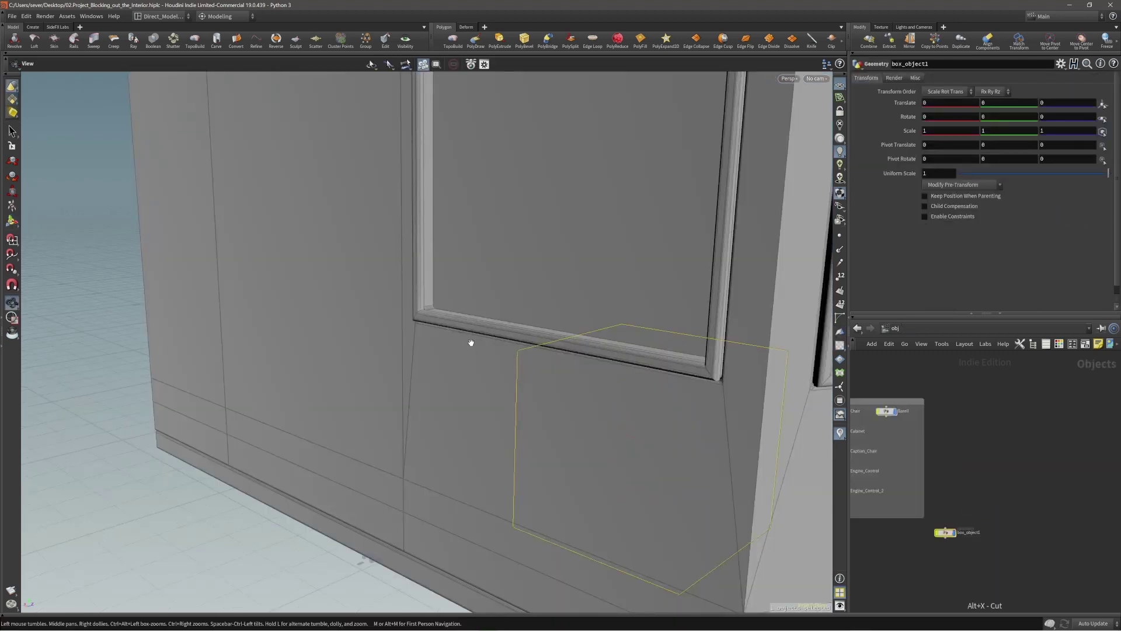
pyautogui.scroll(-3, 468, 338)
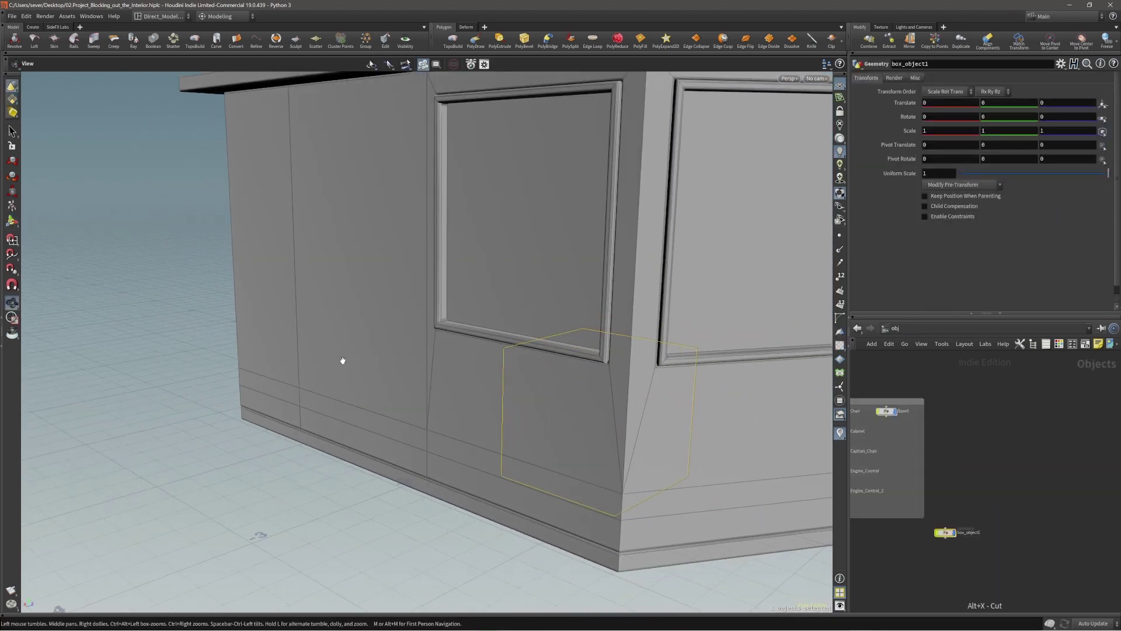
# Step: Switch the creation mode to build new geometry in the current context and delete the misplaced box object
pyautogui.click(827, 63)
pyautogui.click(864, 97)
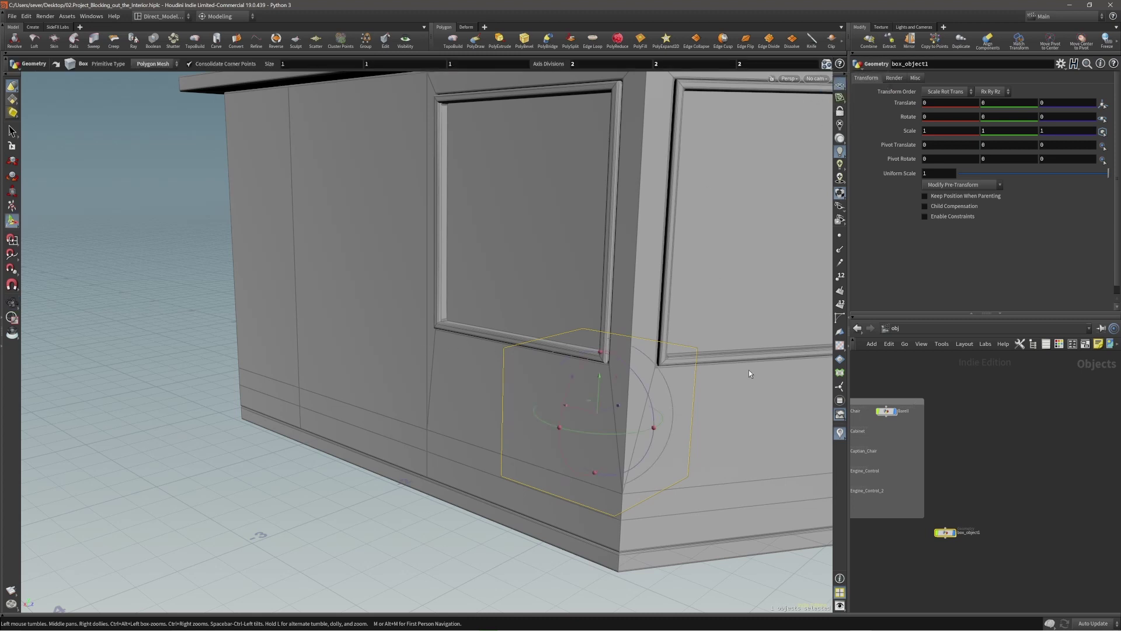
pyautogui.hotkey('alt', 'x')
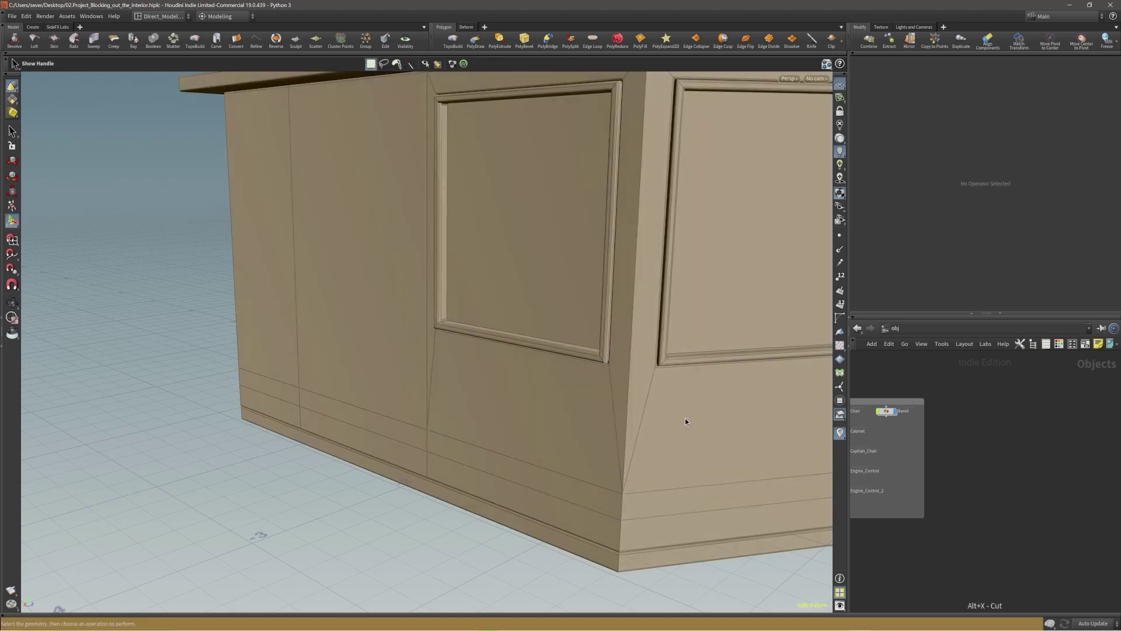
# Step: Select the Chair placeholder box in the cabin interior and re-enter its geometry network
pyautogui.keyDown('alt'); pyautogui.moveTo(685, 422); pyautogui.dragTo(485, 430); pyautogui.keyUp('alt')
pyautogui.keyDown('alt'); pyautogui.moveTo(485, 430); pyautogui.dragTo(496, 399, button='middle'); pyautogui.keyUp('alt')
pyautogui.keyDown('alt'); pyautogui.moveTo(495, 398); pyautogui.dragTo(511, 384); pyautogui.keyUp('alt')
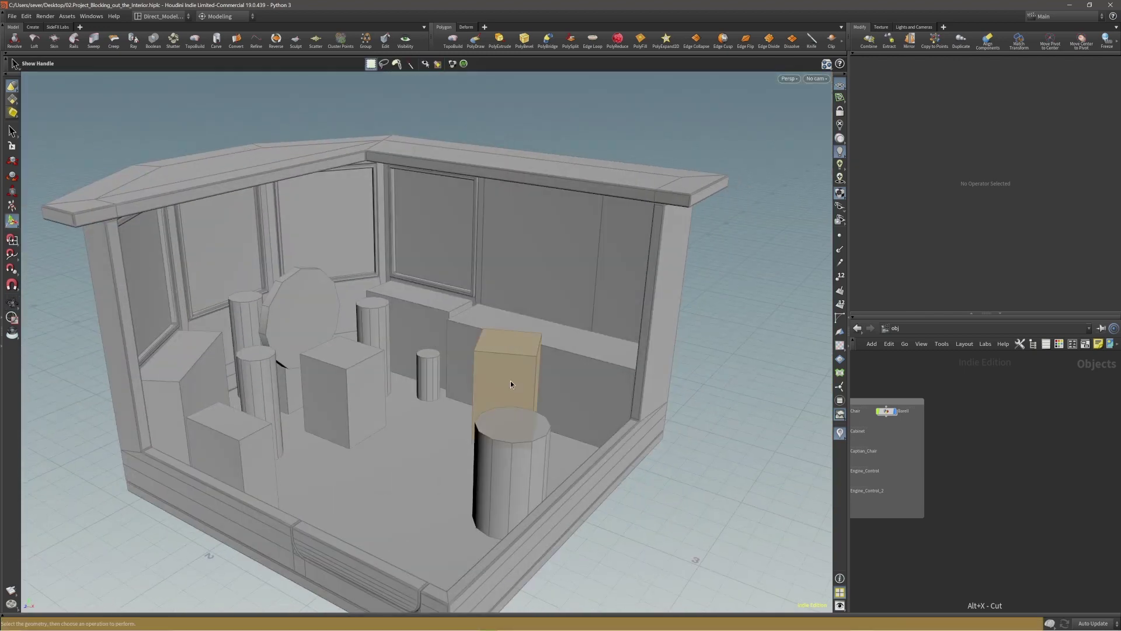
pyautogui.click(511, 384)
pyautogui.press('i')
pyautogui.keyDown('alt'); pyautogui.moveTo(510, 384); pyautogui.dragTo(590, 378, button='right'); pyautogui.keyUp('alt')
pyautogui.keyDown('alt'); pyautogui.moveTo(534, 406); pyautogui.dragTo(498, 377, button='middle'); pyautogui.keyUp('alt')
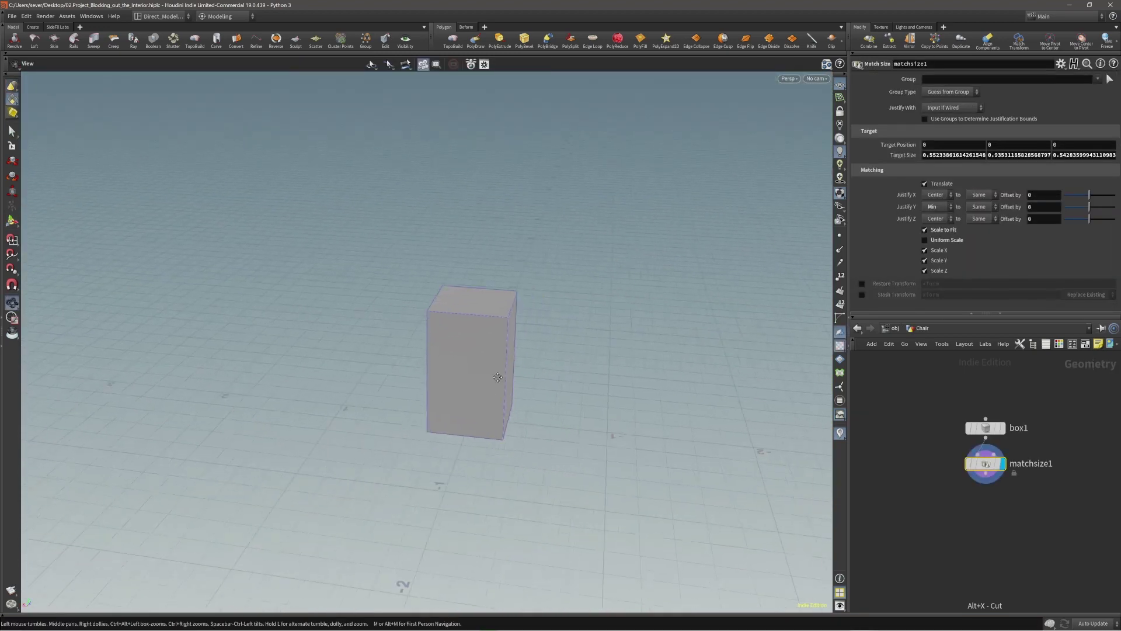
# Step: Inspect the proportions and faces of the Chair placeholder box from different angles
pyautogui.moveTo(498, 378); pyautogui.dragTo(784, 356)
pyautogui.moveTo(426, 406)
pyautogui.keyDown('alt'); pyautogui.mouseDown()
pyautogui.moveTo(468, 410)
pyautogui.moveTo(444, 413)
pyautogui.mouseUp(); pyautogui.keyUp('alt')
pyautogui.keyDown('alt'); pyautogui.moveTo(443, 414); pyautogui.dragTo(483, 394, button='middle'); pyautogui.keyUp('alt')
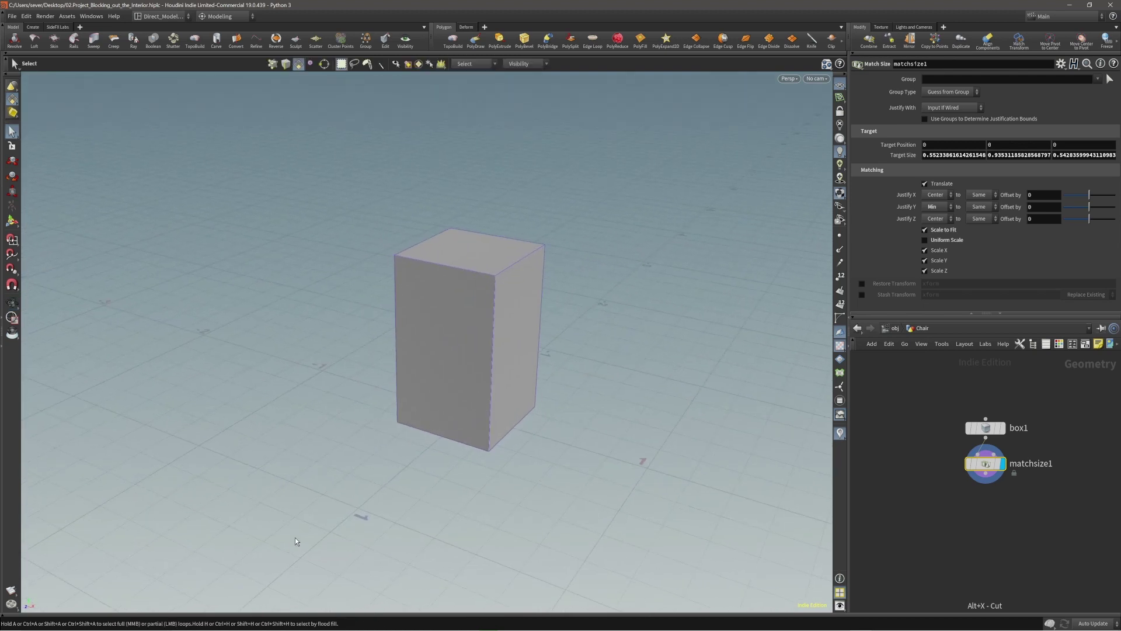
pyautogui.keyDown('alt'); pyautogui.moveTo(365, 490); pyautogui.dragTo(341, 504); pyautogui.keyUp('alt')
pyautogui.moveTo(341, 505)
pyautogui.keyDown('alt'); pyautogui.mouseDown(button='right')
pyautogui.moveTo(340, 476)
pyautogui.moveTo(334, 485)
pyautogui.mouseUp(button='right'); pyautogui.keyUp('alt')
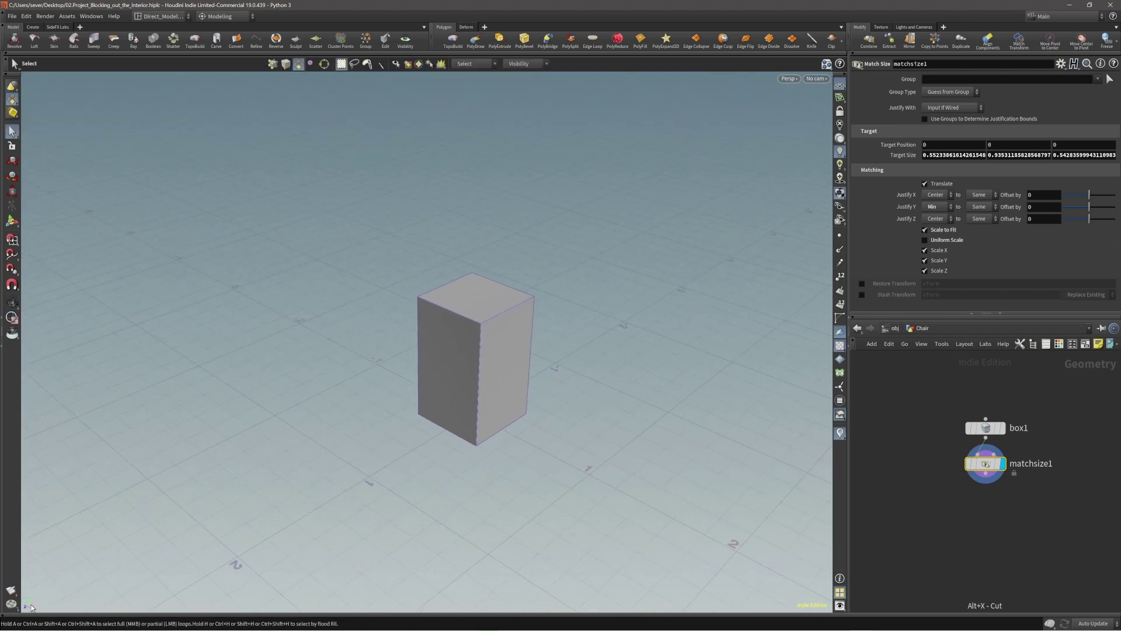
pyautogui.press('Escape')
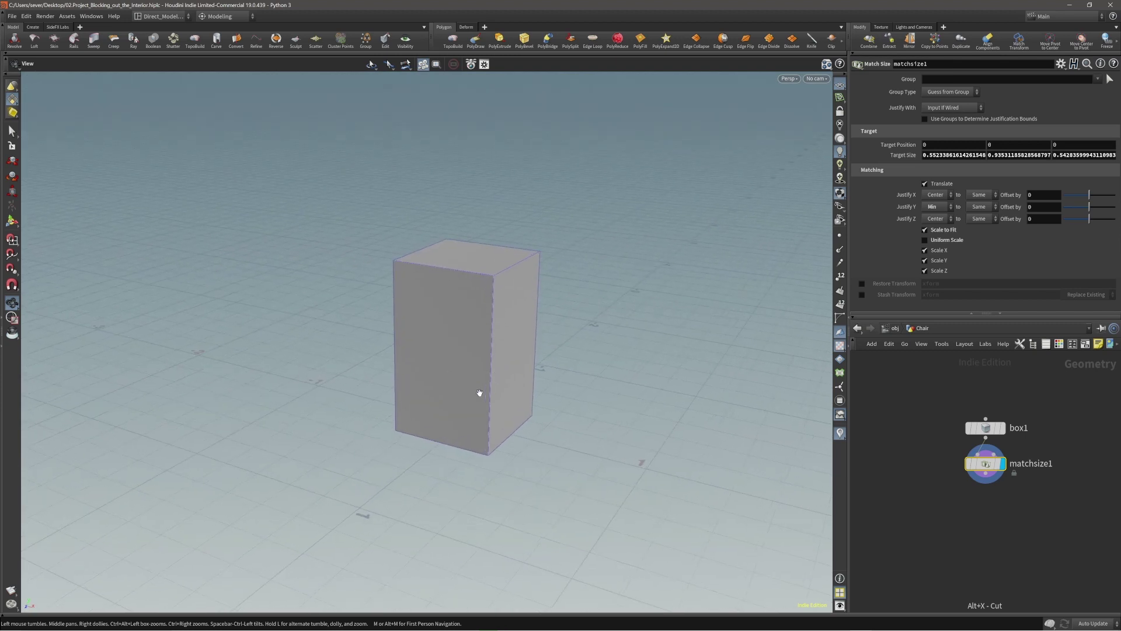
pyautogui.press('s')
pyautogui.click(462, 401)
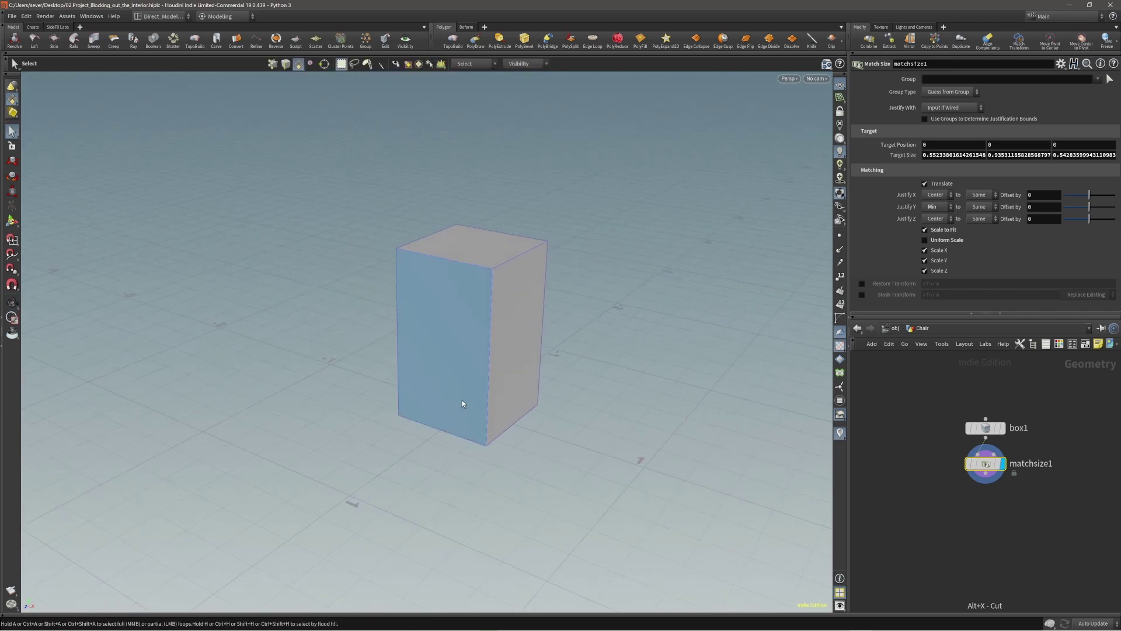
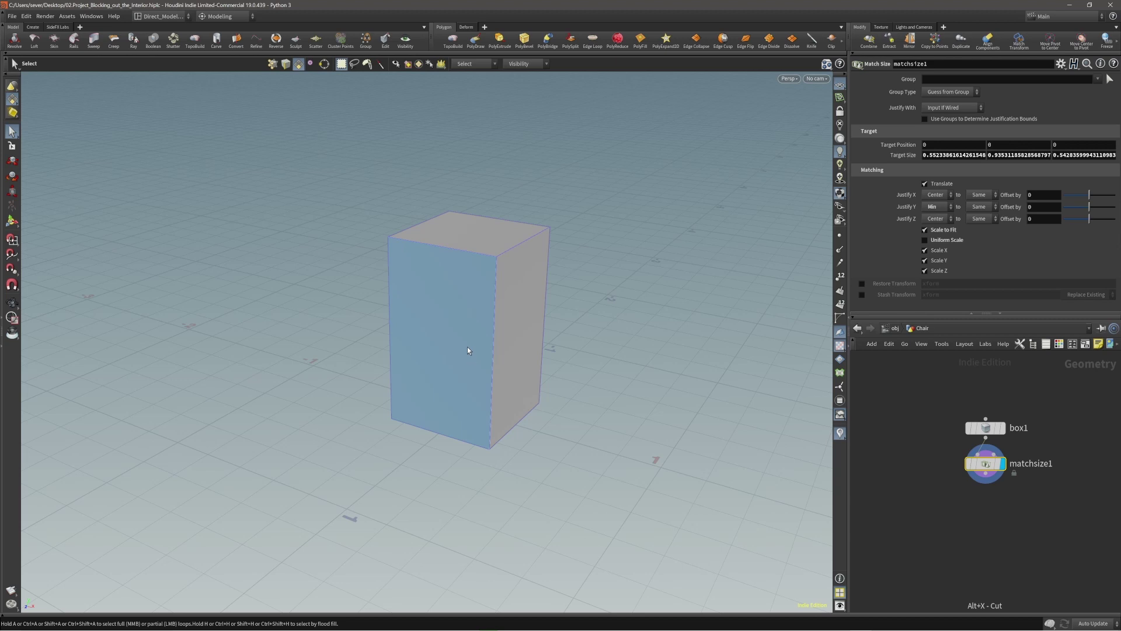
# Step: Create a new box in the Chair network and feed it from the matchsize1 node so it takes the placeholder's bounds
pyautogui.press('c')
pyautogui.click(474, 377)
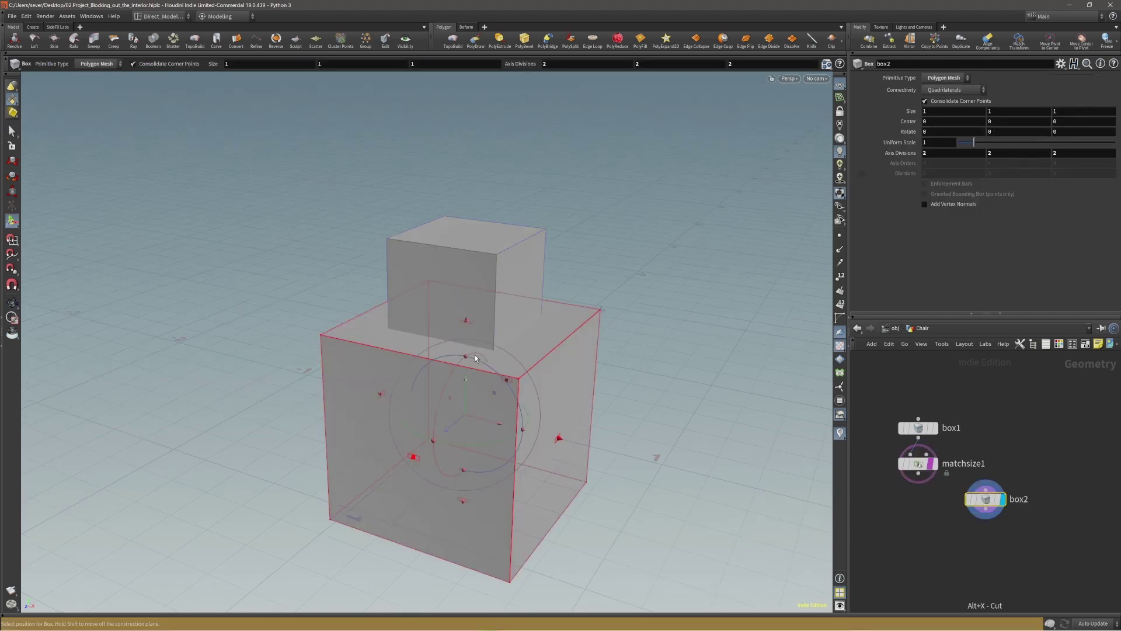
pyautogui.moveTo(919, 474); pyautogui.dragTo(982, 495)
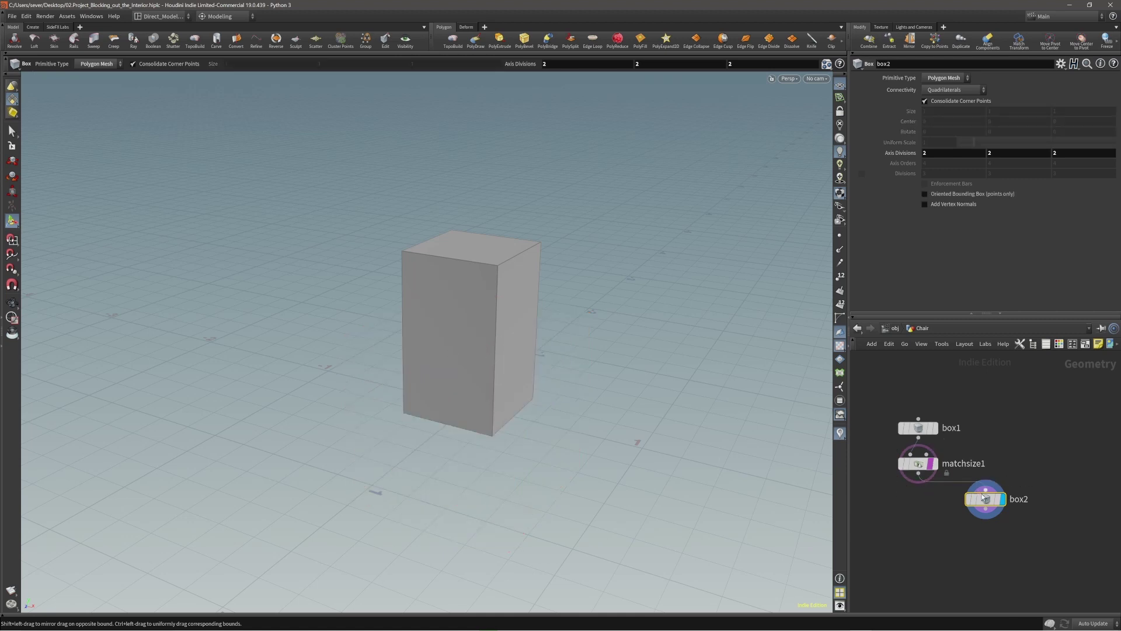
# Step: Change the template flag on the matchsize1 node so the placeholder box serves as a ghost reference
pyautogui.scroll(1, 469, 261)
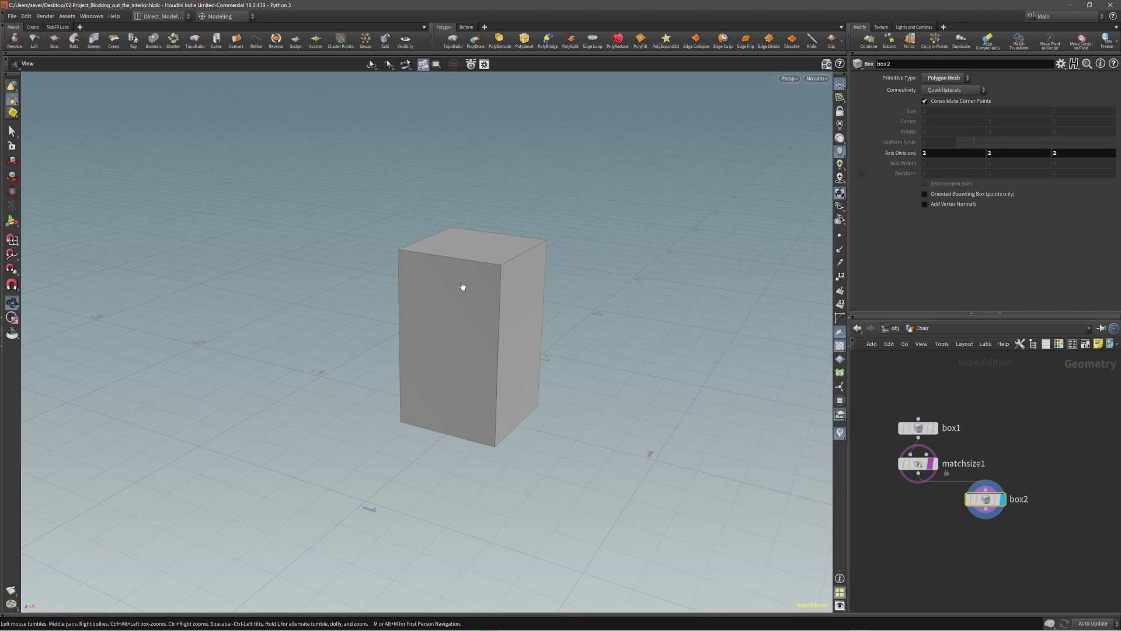
pyautogui.moveTo(465, 290); pyautogui.dragTo(493, 270)
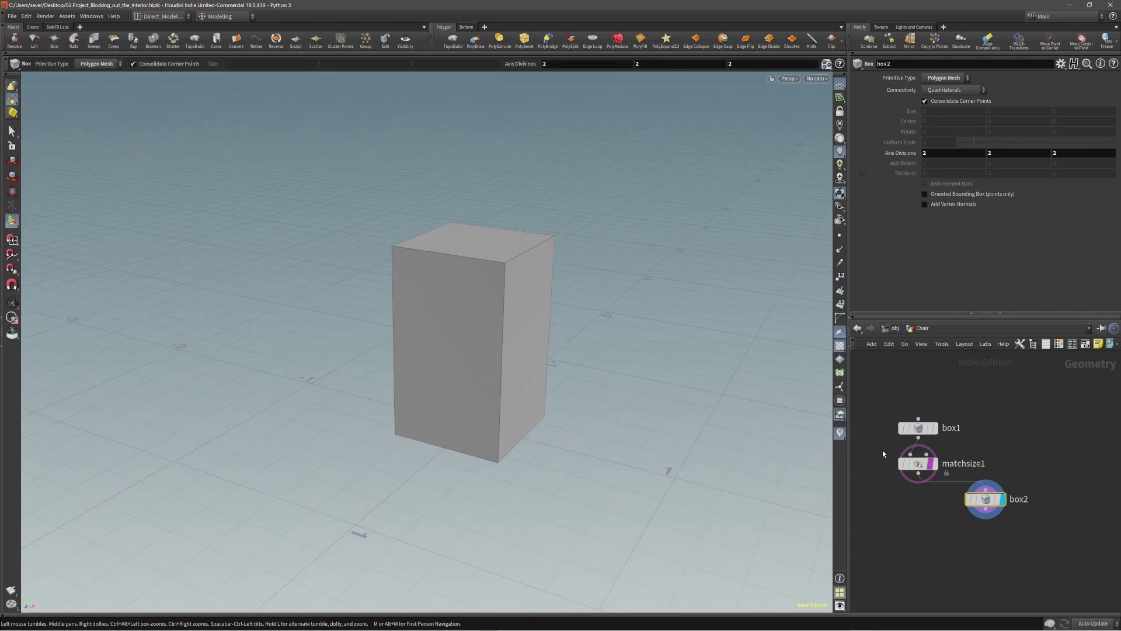
pyautogui.click(918, 464)
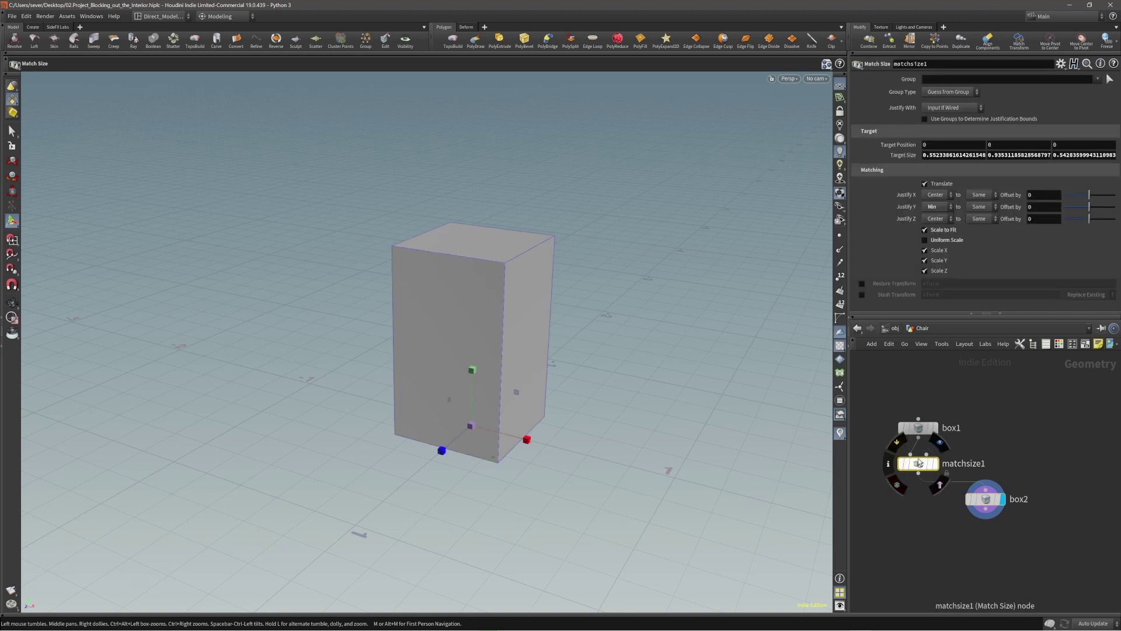
pyautogui.click(935, 464)
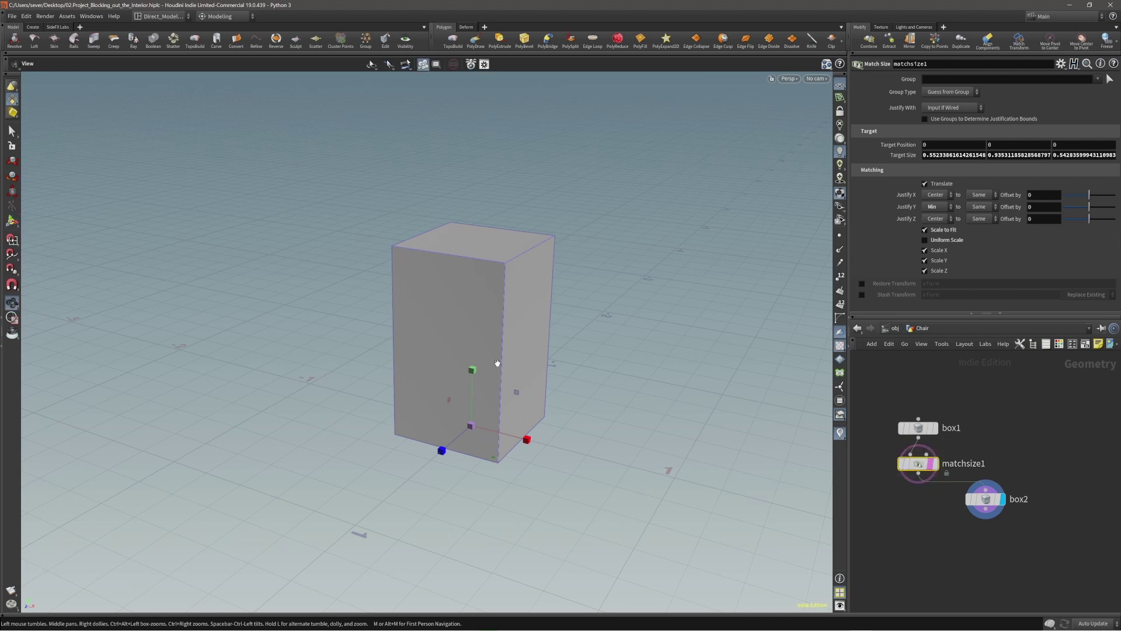
# Step: Compare the chair box with the surrounding cabin interior, and examine it in isolation from several angles
pyautogui.scroll(3, 502, 368)
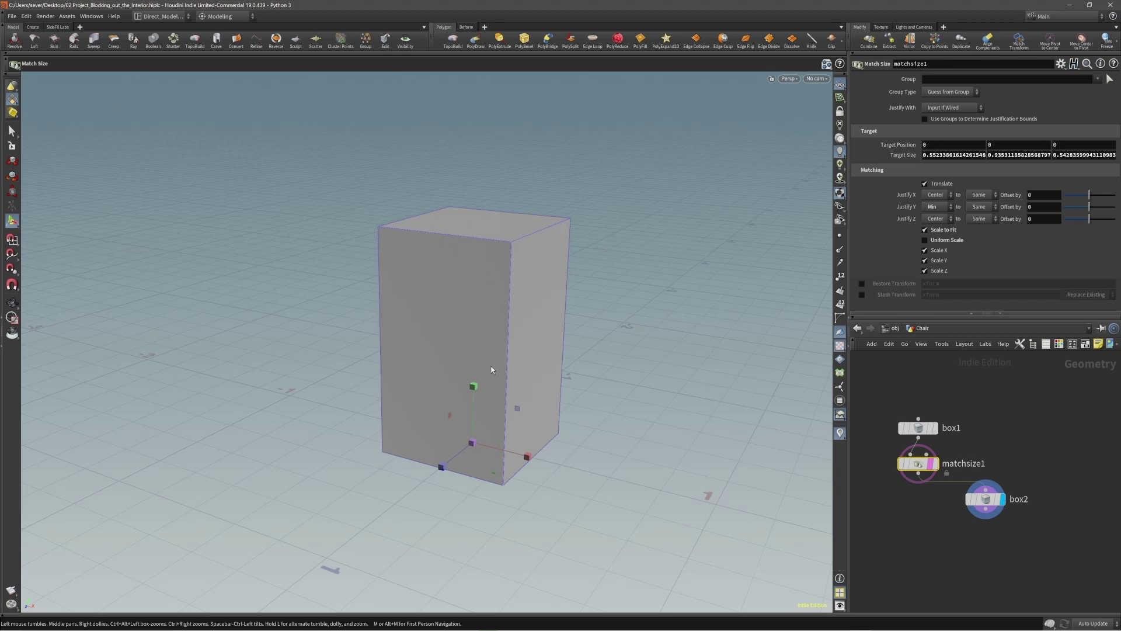
pyautogui.press('Escape')
pyautogui.moveTo(477, 368); pyautogui.dragTo(559, 371)
pyautogui.press('Return')
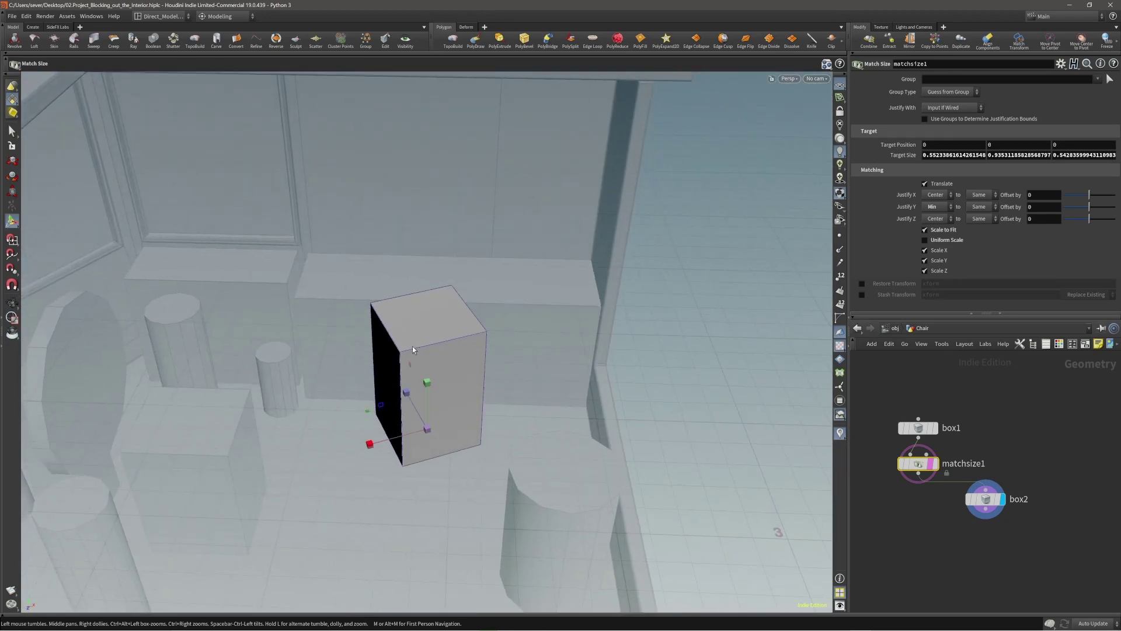
pyautogui.press('Escape')
pyautogui.moveTo(412, 348); pyautogui.dragTo(259, 369)
pyautogui.press('Return')
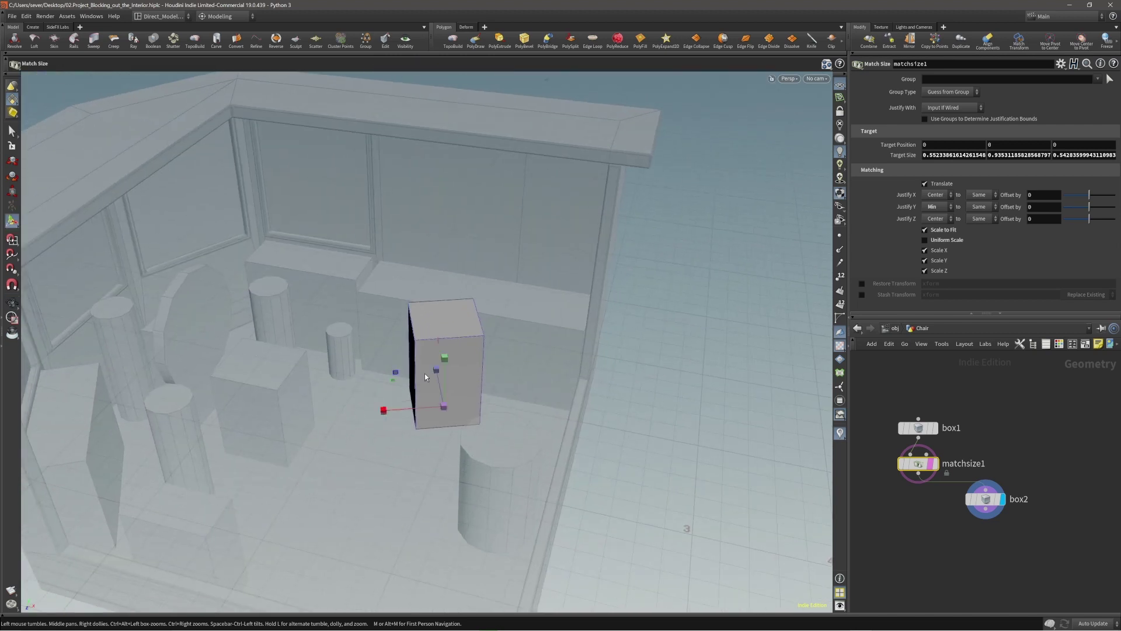
pyautogui.keyDown('alt'); pyautogui.moveTo(425, 373); pyautogui.dragTo(426, 367); pyautogui.keyUp('alt')
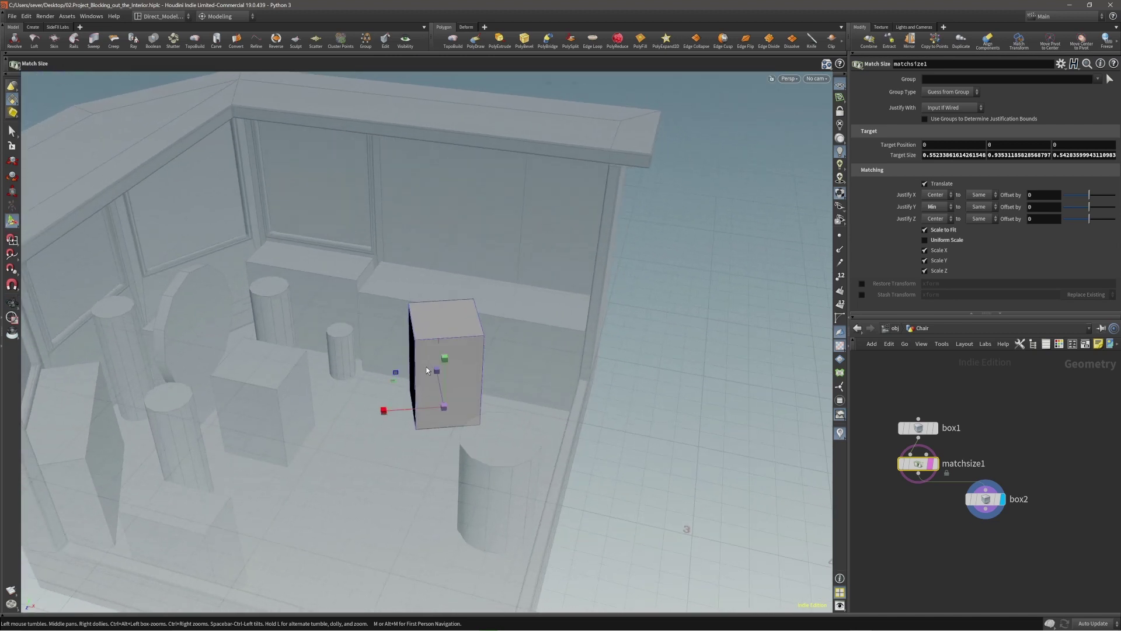
pyautogui.keyDown('alt'); pyautogui.moveTo(427, 367); pyautogui.dragTo(436, 368, button='right'); pyautogui.keyUp('alt')
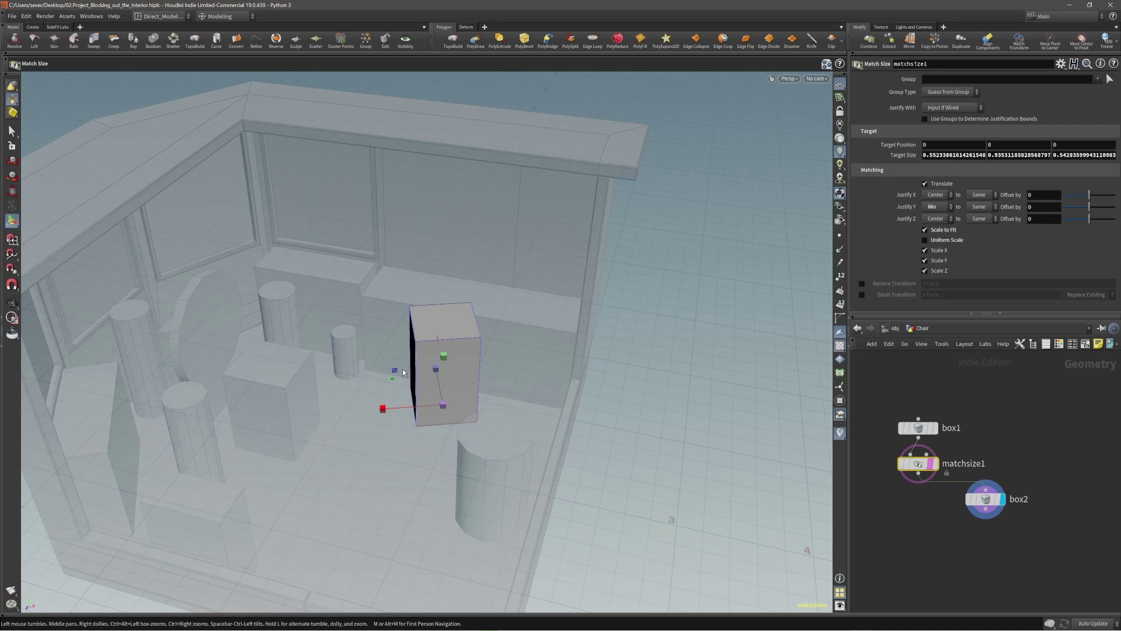
pyautogui.press('Escape')
pyautogui.moveTo(398, 362); pyautogui.dragTo(441, 351)
pyautogui.hotkey('space', 'y')
pyautogui.moveTo(442, 353); pyautogui.dragTo(456, 365, button='right')
pyautogui.moveTo(455, 366); pyautogui.dragTo(343, 347)
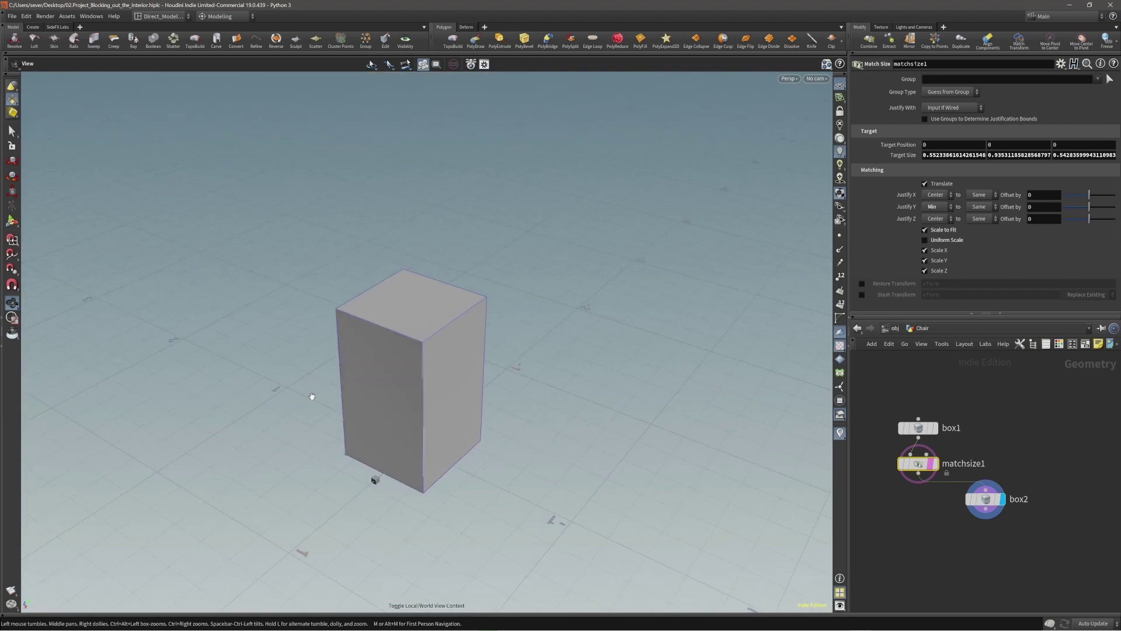
pyautogui.moveTo(366, 386); pyautogui.dragTo(659, 378)
pyautogui.moveTo(246, 398); pyautogui.dragTo(360, 376, button='middle')
pyautogui.moveTo(360, 376); pyautogui.dragTo(453, 386, button='right')
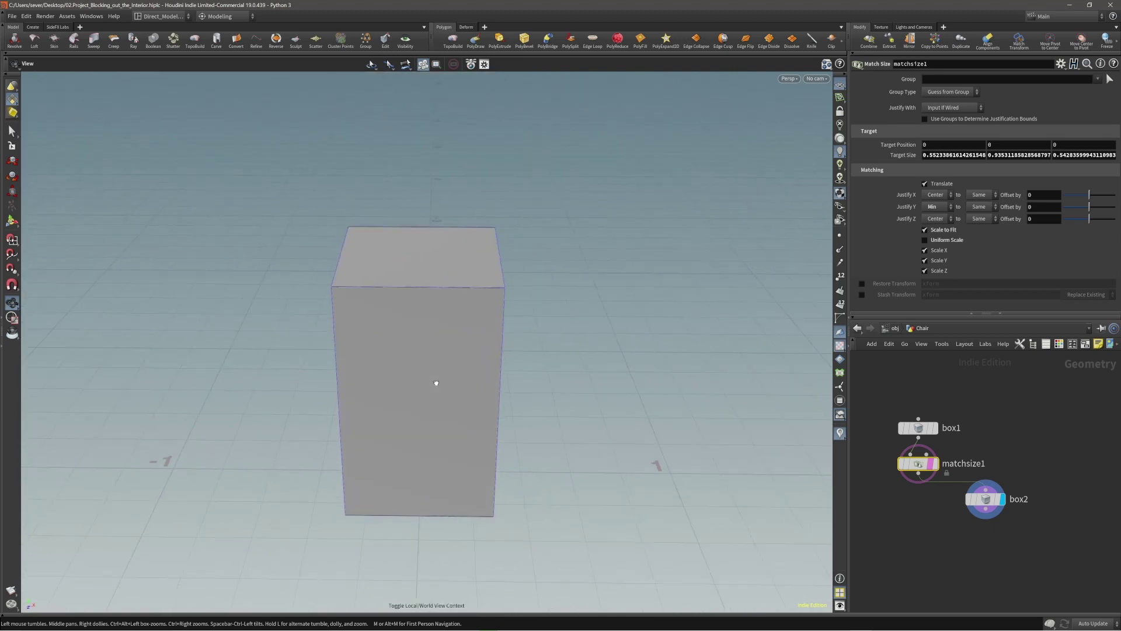
pyautogui.moveTo(453, 386); pyautogui.dragTo(350, 380)
pyautogui.moveTo(471, 432); pyautogui.dragTo(453, 384, button='middle')
pyautogui.moveTo(444, 388)
pyautogui.mouseDown()
pyautogui.moveTo(442, 400)
pyautogui.moveTo(438, 370)
pyautogui.mouseUp()
pyautogui.press('s')
pyautogui.click(423, 334)
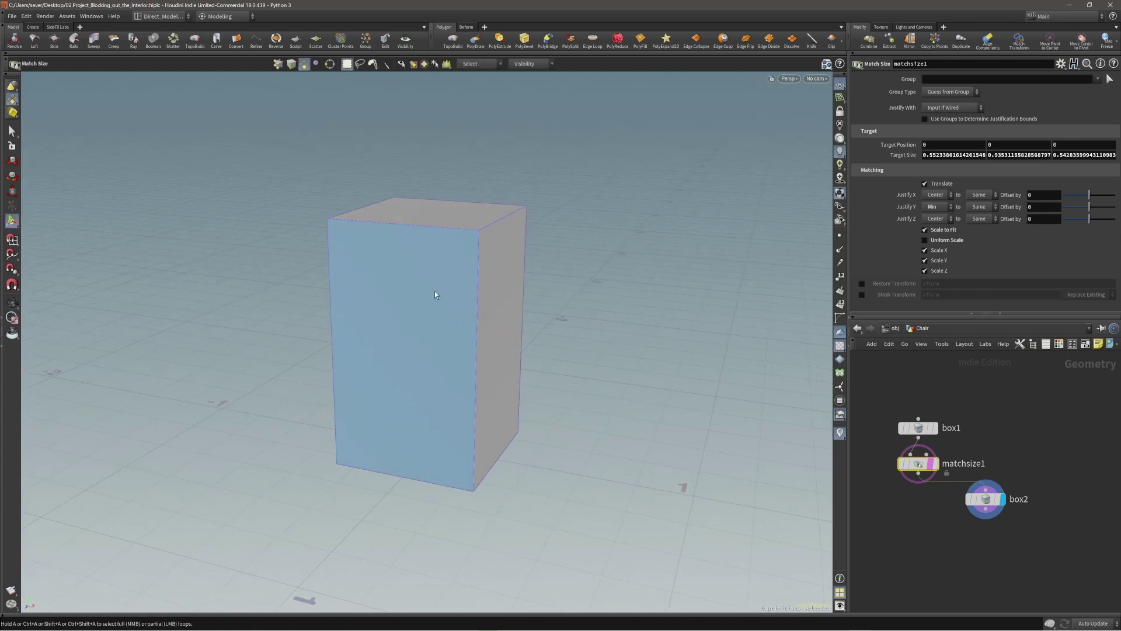
pyautogui.press('Escape')
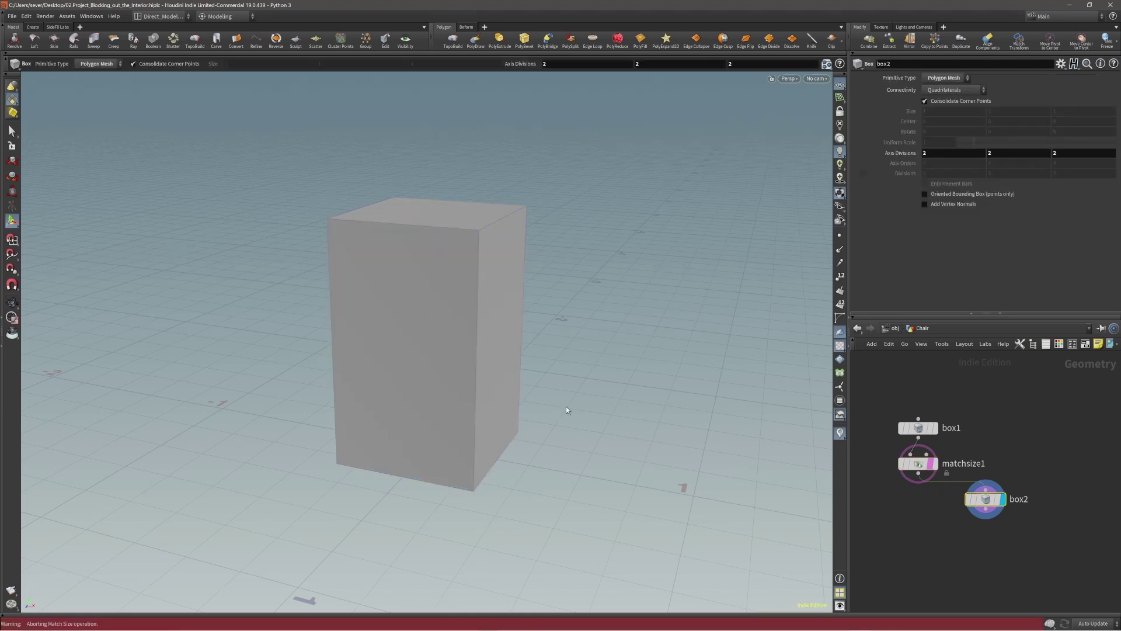
# Step: Select all faces of the new box and scale it vertically to about 0.046 to form a flat seat slab
pyautogui.moveTo(440, 355); pyautogui.dragTo(425, 319)
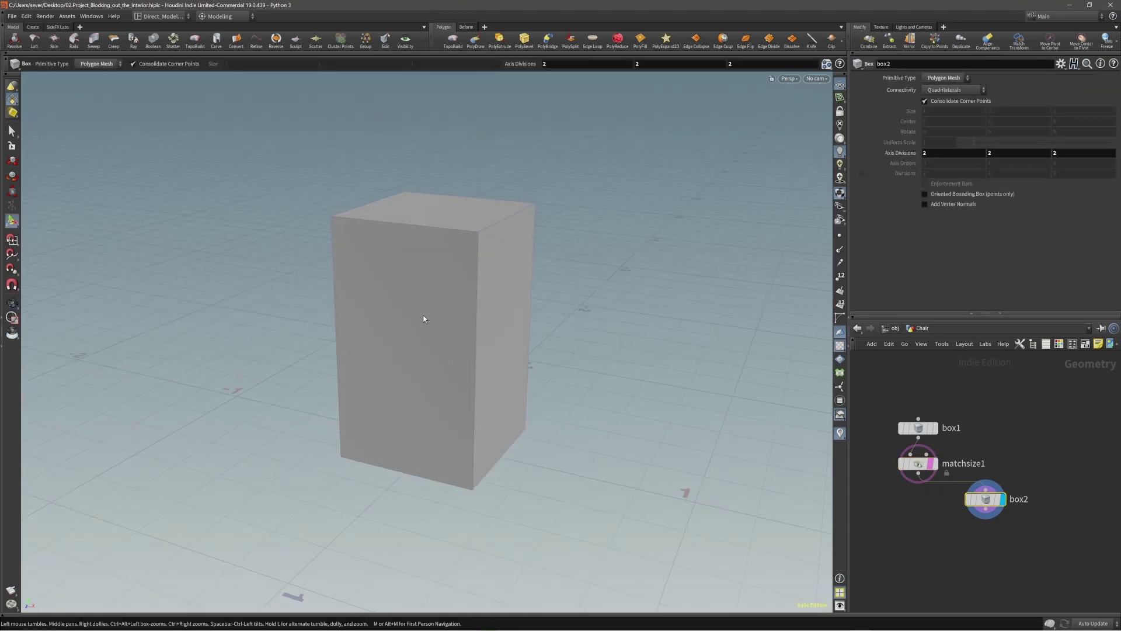
pyautogui.press('s')
pyautogui.press('n')
pyautogui.keyDown('alt'); pyautogui.moveTo(437, 314); pyautogui.dragTo(468, 318, button='right'); pyautogui.keyUp('alt')
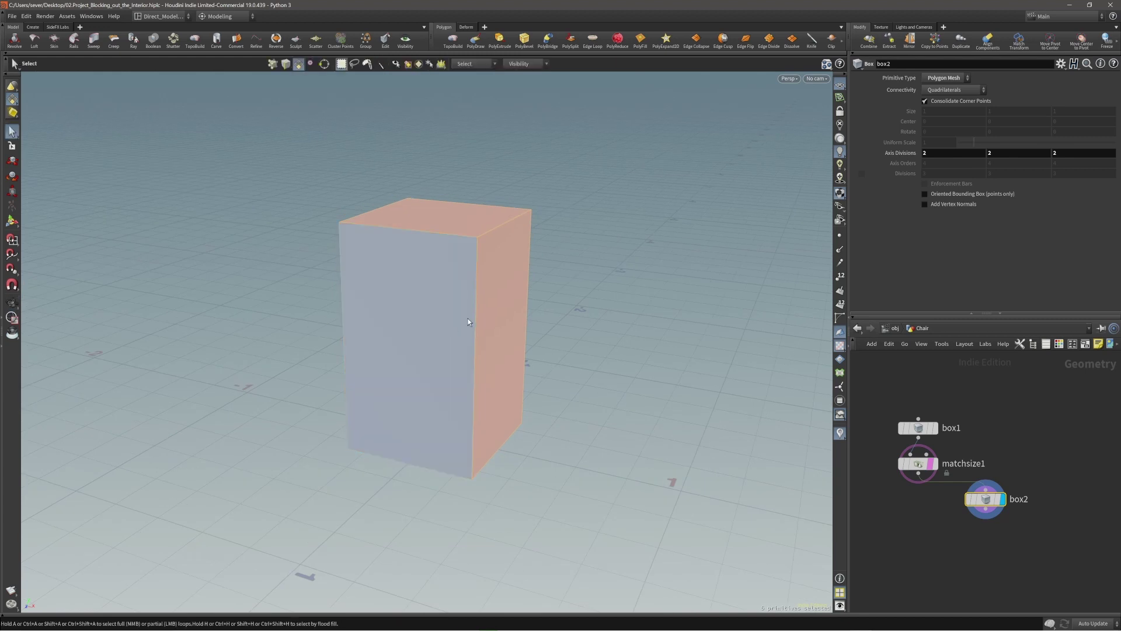
pyautogui.press('e')
pyautogui.moveTo(567, 258); pyautogui.dragTo(568, 288, button='middle')
pyautogui.hotkey('ctrl', 'z')
pyautogui.moveTo(513, 210); pyautogui.dragTo(502, 329, button='middle')
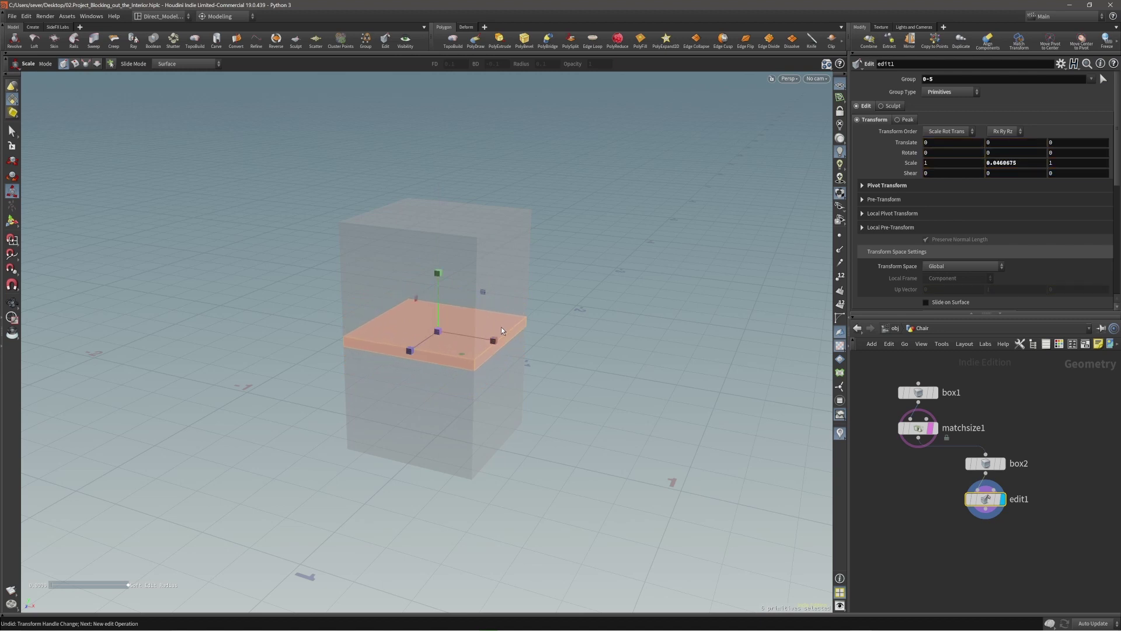
# Step: Reduce the seat slab's vertical scale to about 0.037
pyautogui.scroll(1, 450, 294)
pyautogui.keyDown('alt'); pyautogui.moveTo(451, 292); pyautogui.dragTo(470, 310); pyautogui.keyUp('alt')
pyautogui.press('Escape')
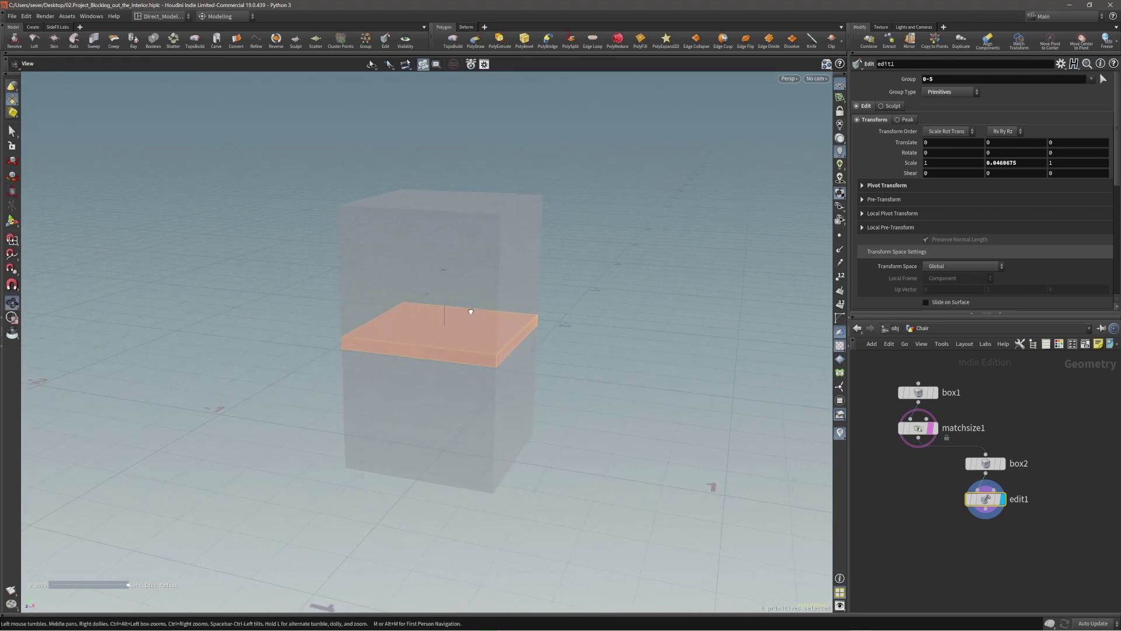
pyautogui.press('e')
pyautogui.moveTo(553, 287); pyautogui.dragTo(551, 293, button='middle')
pyautogui.press('Escape')
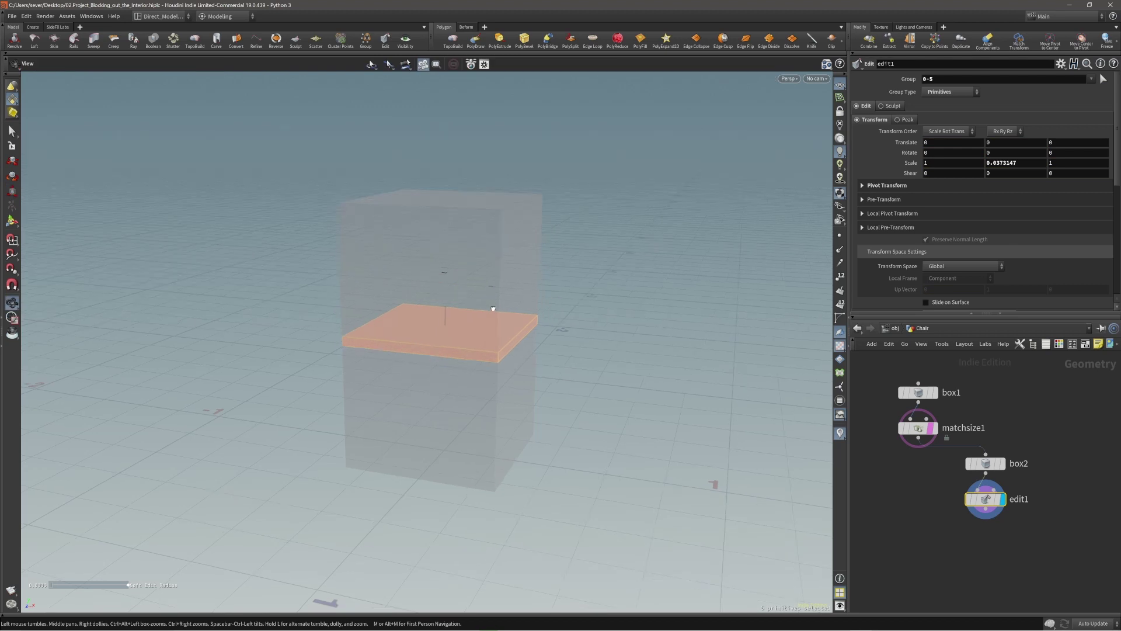
pyautogui.moveTo(522, 323); pyautogui.dragTo(508, 313)
pyautogui.press('e')
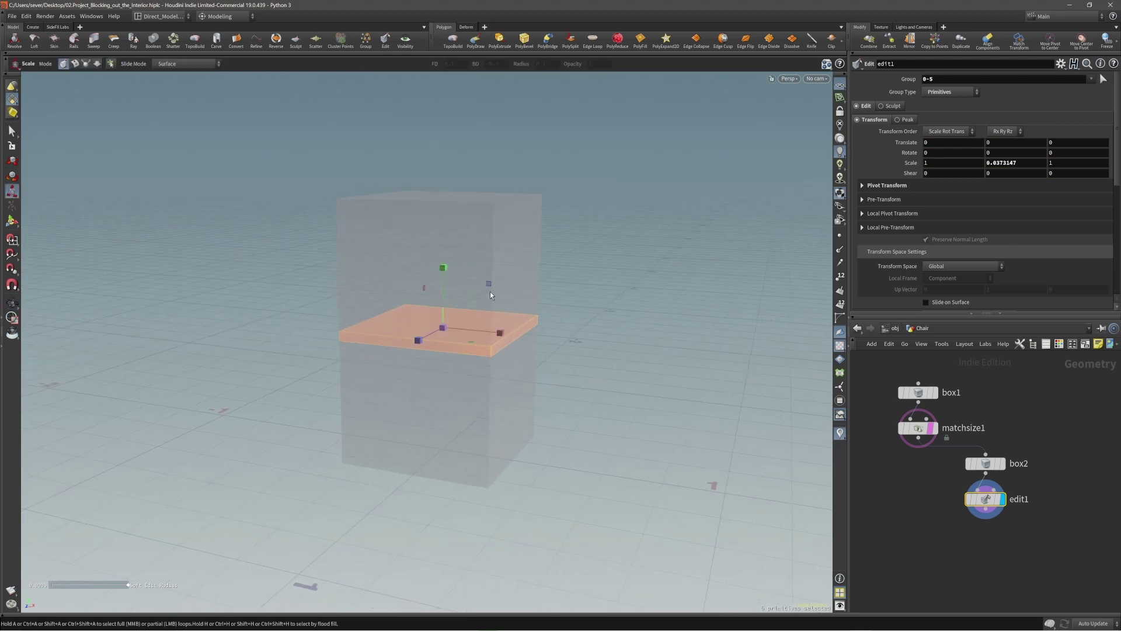
# Step: Scale the seat slab slightly thinner once more along its height
pyautogui.press('Escape')
pyautogui.moveTo(490, 290); pyautogui.dragTo(465, 321)
pyautogui.press('e')
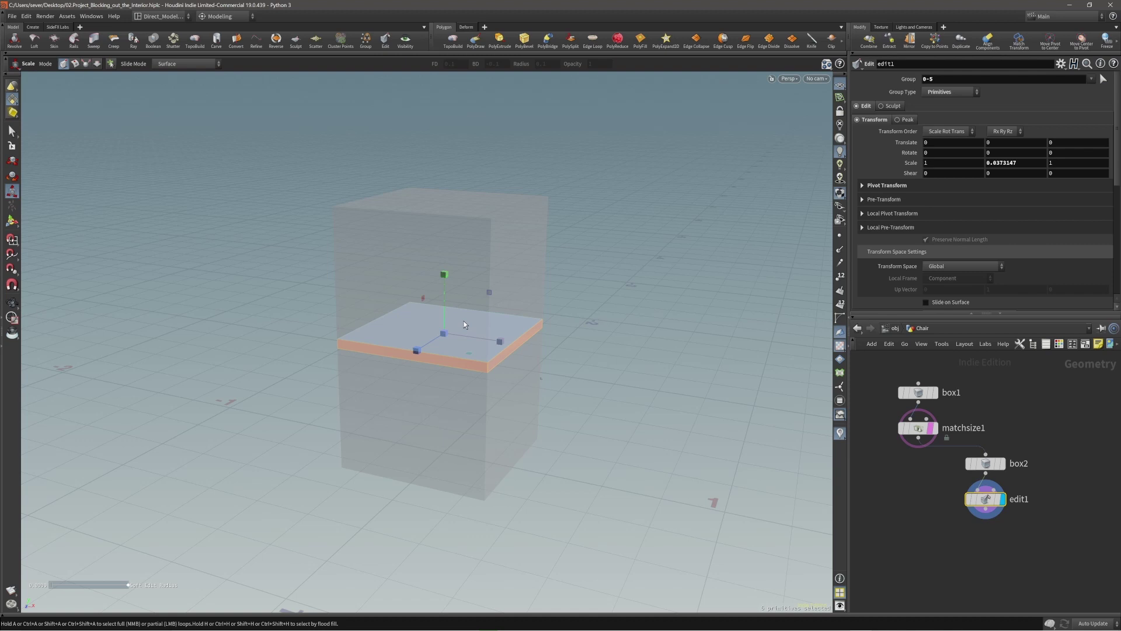
pyautogui.keyDown('alt'); pyautogui.moveTo(429, 316); pyautogui.dragTo(470, 295, button='right'); pyautogui.keyUp('alt')
pyautogui.keyDown('alt'); pyautogui.moveTo(470, 295); pyautogui.dragTo(516, 302); pyautogui.keyUp('alt')
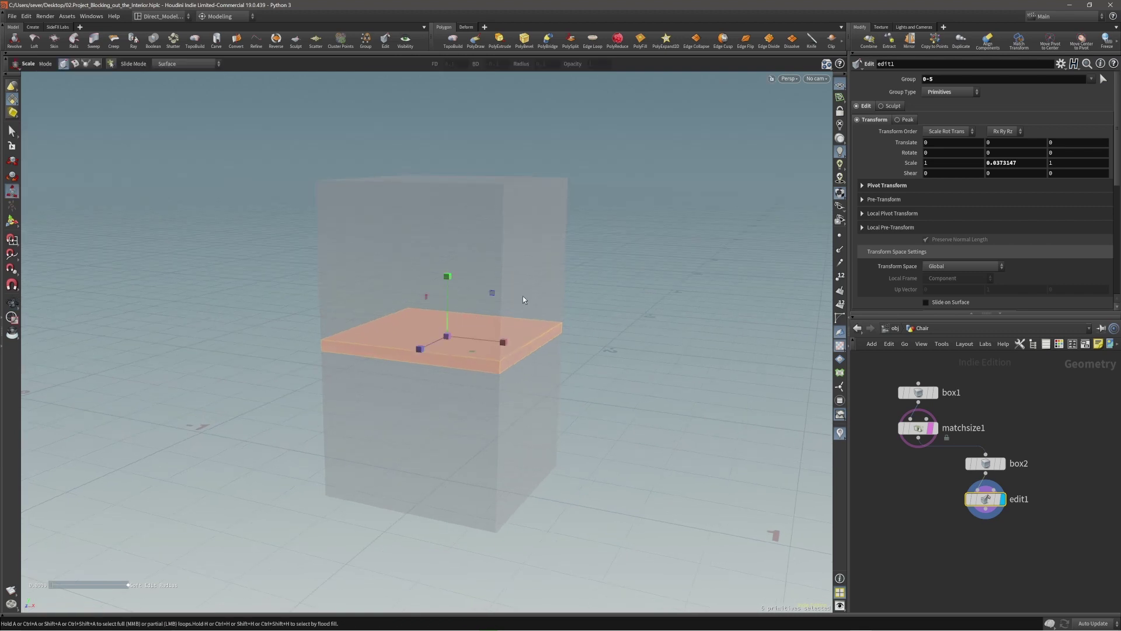
pyautogui.moveTo(523, 264); pyautogui.dragTo(518, 293, button='middle')
pyautogui.press('Escape')
# Step: Insert an edge loop across the seat slab near its middle with PolySplit and set the number of loops to 1
pyautogui.moveTo(499, 320); pyautogui.dragTo(458, 328)
pyautogui.press('3')
pyautogui.press('c')
pyautogui.click(461, 317)
pyautogui.click(442, 316)
pyautogui.click(519, 301)
pyautogui.keyDown('alt'); pyautogui.moveTo(519, 302); pyautogui.dragTo(421, 326); pyautogui.keyUp('alt')
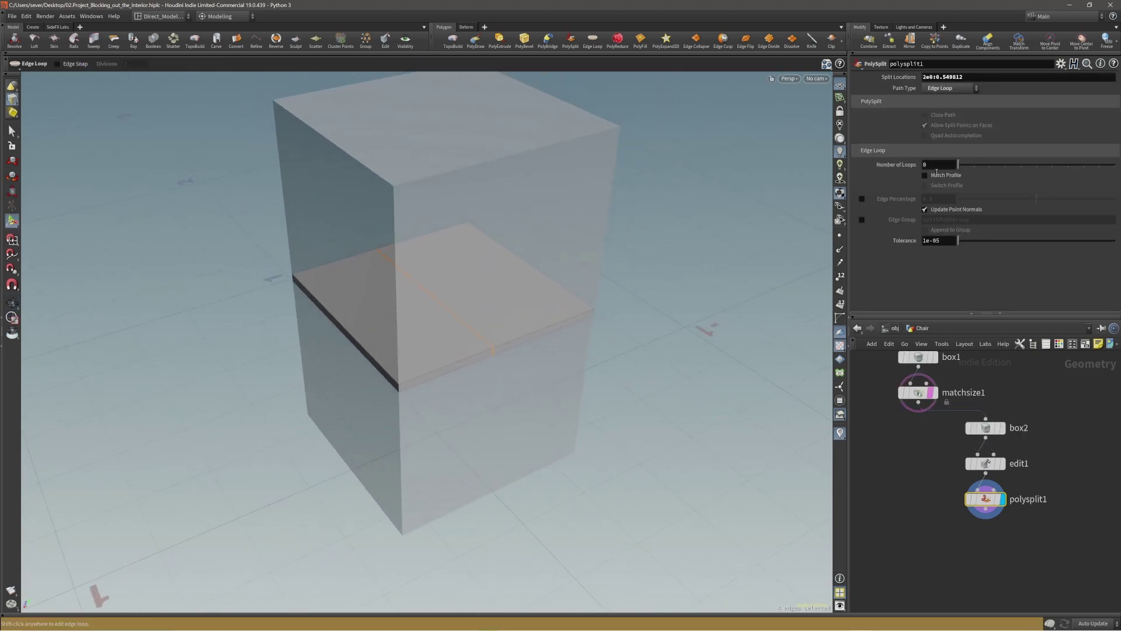
pyautogui.click(971, 167)
pyautogui.moveTo(558, 296); pyautogui.dragTo(491, 305)
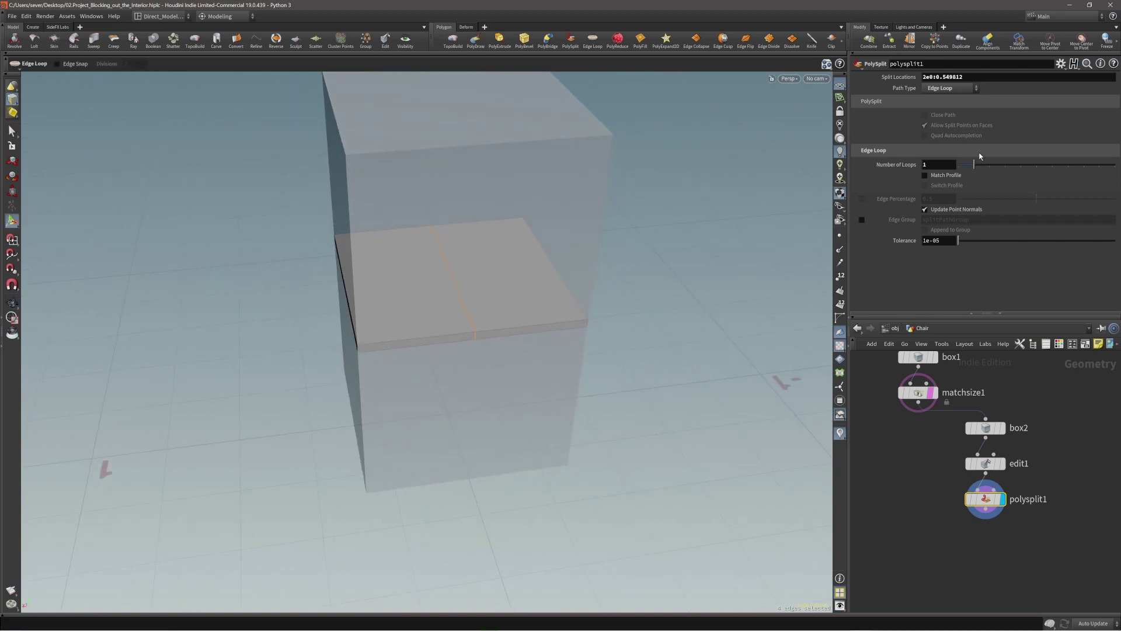
# Step: Bevel the middle edge loop with PolyBevel into two loops running close to opposite edges of the seat slab
pyautogui.moveTo(445, 248); pyautogui.dragTo(426, 316)
pyautogui.press('c')
pyautogui.click(480, 298)
# Step: Insert a second edge loop perpendicular to the bevelled loops, at about 0.12 from the slab's side edge
pyautogui.press('c')
pyautogui.click(418, 314)
pyautogui.click(404, 314)
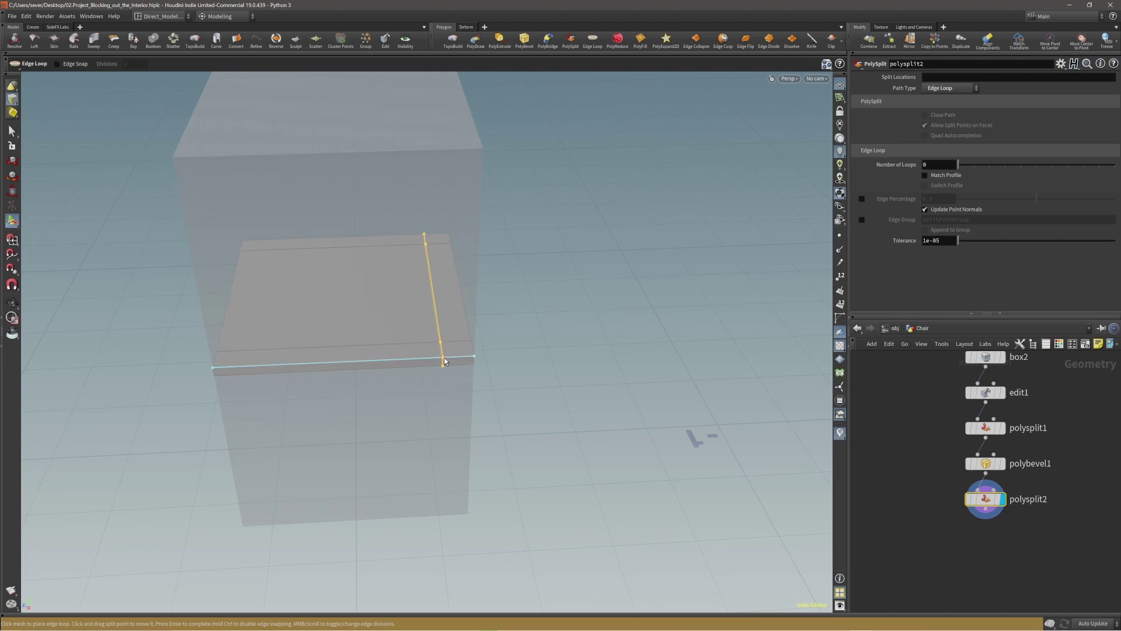
pyautogui.click(445, 358)
pyautogui.keyDown('alt'); pyautogui.moveTo(444, 358); pyautogui.dragTo(408, 283); pyautogui.keyUp('alt')
pyautogui.press('Return')
# Step: Duplicate the seat slab's corner faces with Copy and Transform, moving the copy about 0.069 in X and -0.069 in Z
pyautogui.press('s')
pyautogui.press('4')
pyautogui.click(454, 356)
pyautogui.keyDown('shift'); pyautogui.click(462, 371); pyautogui.keyUp('shift')
pyautogui.moveTo(461, 358); pyautogui.dragTo(530, 334)
pyautogui.press('s')
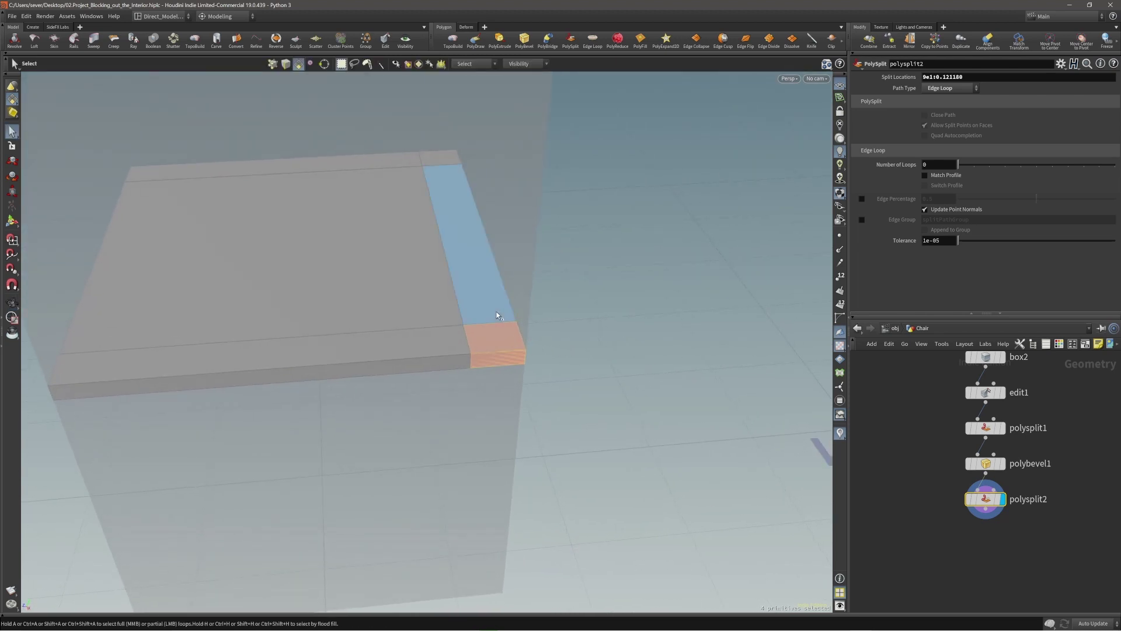
pyautogui.press('c')
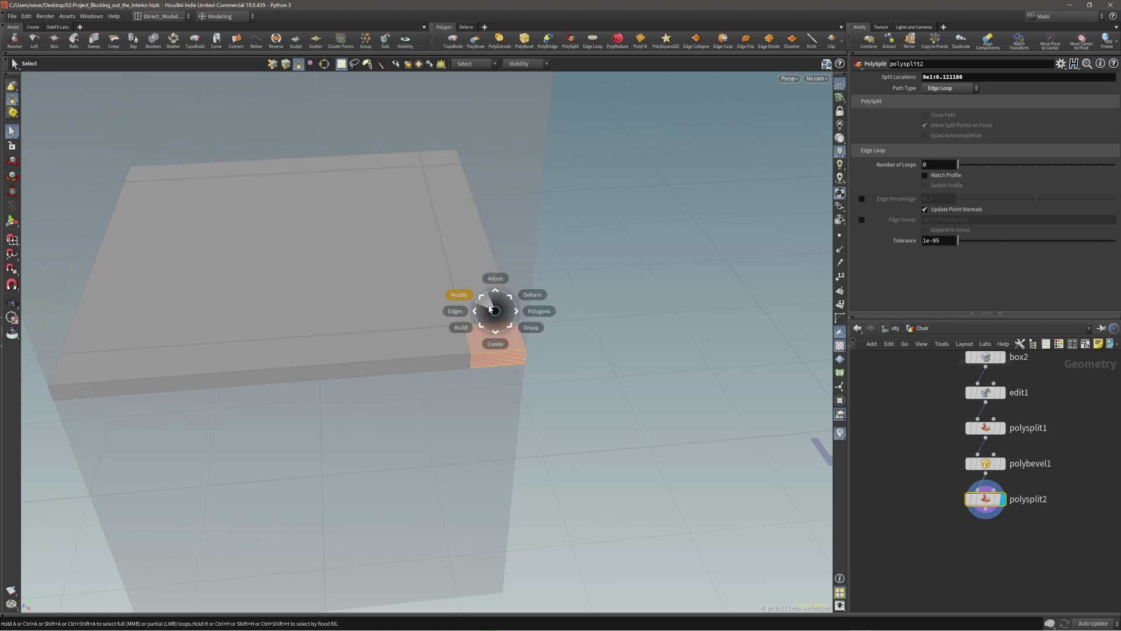
pyautogui.click(480, 301)
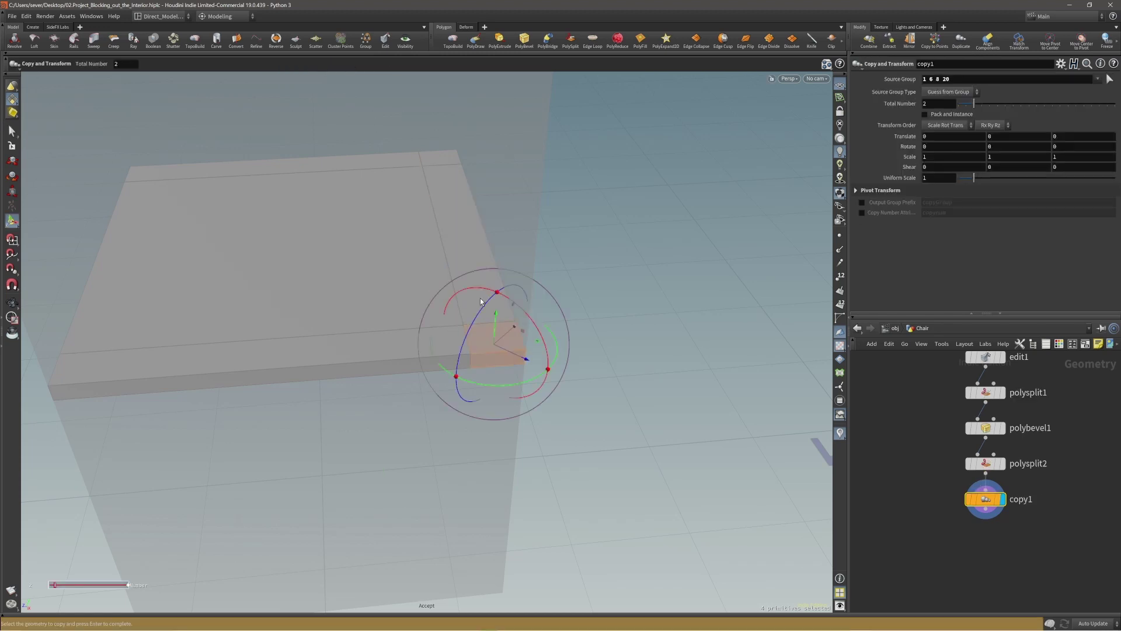
pyautogui.moveTo(525, 362); pyautogui.dragTo(594, 383)
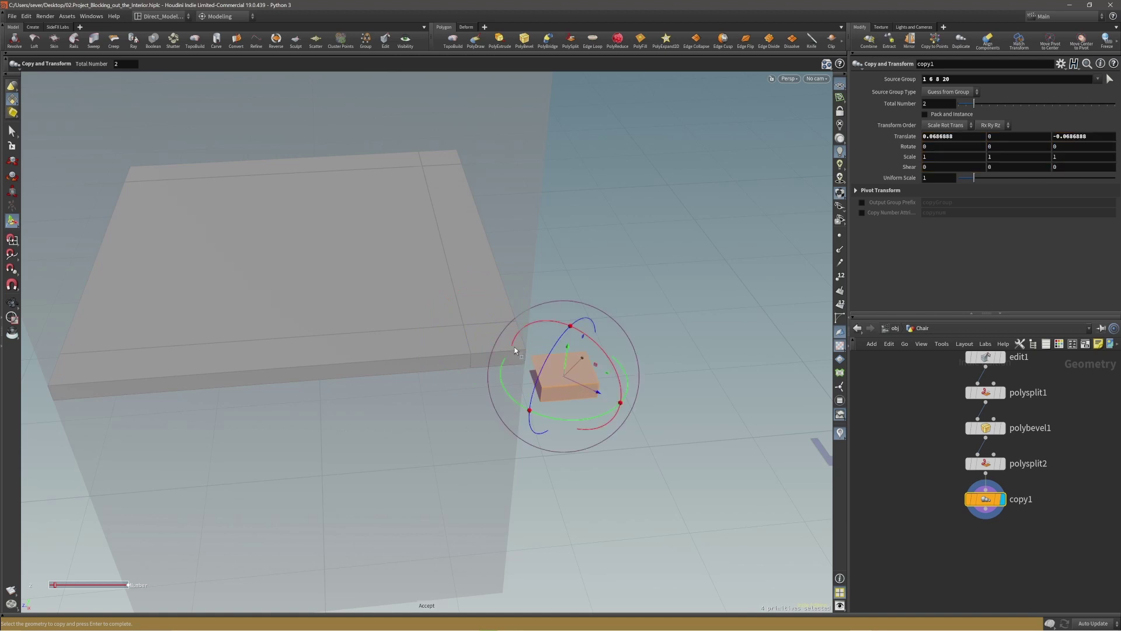
# Step: Select all the original corner faces of the seat slab and delete them to leave a notch
pyautogui.press('s')
pyautogui.click(489, 340)
pyautogui.keyDown('shift'); pyautogui.click(499, 363); pyautogui.keyUp('shift')
pyautogui.keyDown('alt'); pyautogui.moveTo(499, 362); pyautogui.dragTo(490, 305); pyautogui.keyUp('alt')
pyautogui.keyDown('shift'); pyautogui.click(503, 368); pyautogui.keyUp('shift')
pyautogui.keyDown('alt'); pyautogui.moveTo(502, 368); pyautogui.dragTo(392, 377); pyautogui.keyUp('alt')
pyautogui.keyDown('shift'); pyautogui.click(539, 369); pyautogui.keyUp('shift')
pyautogui.keyDown('alt'); pyautogui.moveTo(555, 353); pyautogui.dragTo(547, 409); pyautogui.keyUp('alt')
pyautogui.keyDown('shift'); pyautogui.click(540, 366); pyautogui.keyUp('shift')
pyautogui.keyDown('alt'); pyautogui.moveTo(576, 335); pyautogui.dragTo(633, 358); pyautogui.keyUp('alt')
pyautogui.press('Delete')
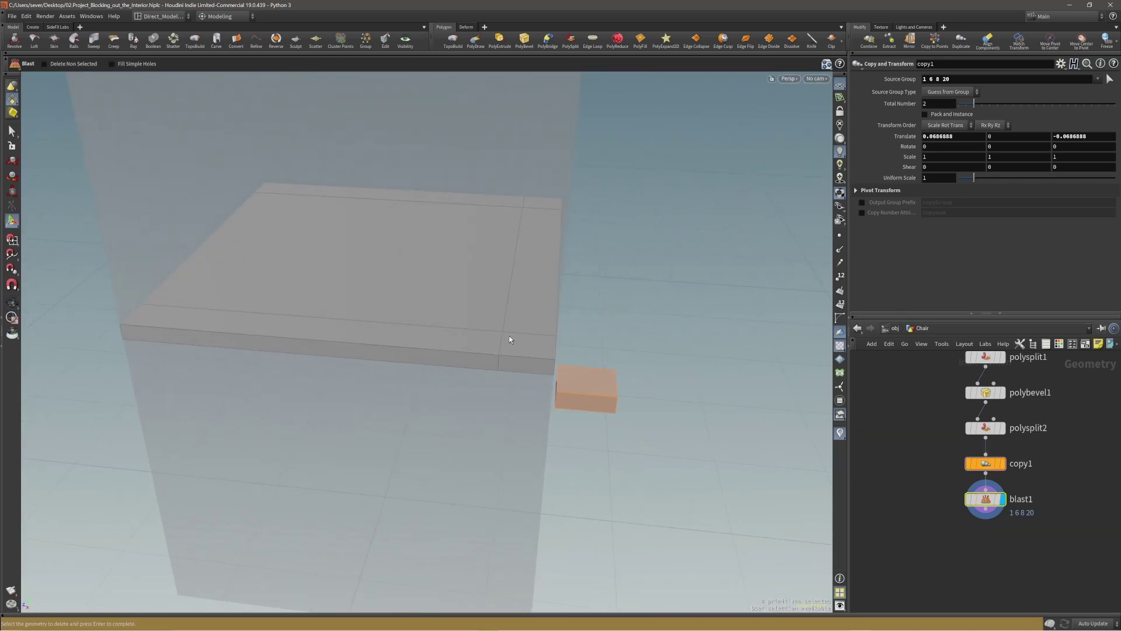
pyautogui.keyDown('alt'); pyautogui.moveTo(510, 336); pyautogui.dragTo(516, 313); pyautogui.keyUp('alt')
pyautogui.keyDown('alt'); pyautogui.moveTo(516, 313); pyautogui.dragTo(550, 323, button='right'); pyautogui.keyUp('alt')
pyautogui.keyDown('alt'); pyautogui.moveTo(550, 323); pyautogui.dragTo(513, 321); pyautogui.keyUp('alt')
pyautogui.keyDown('alt'); pyautogui.moveTo(513, 320); pyautogui.dragTo(560, 310, button='right'); pyautogui.keyUp('alt')
pyautogui.press('Return')
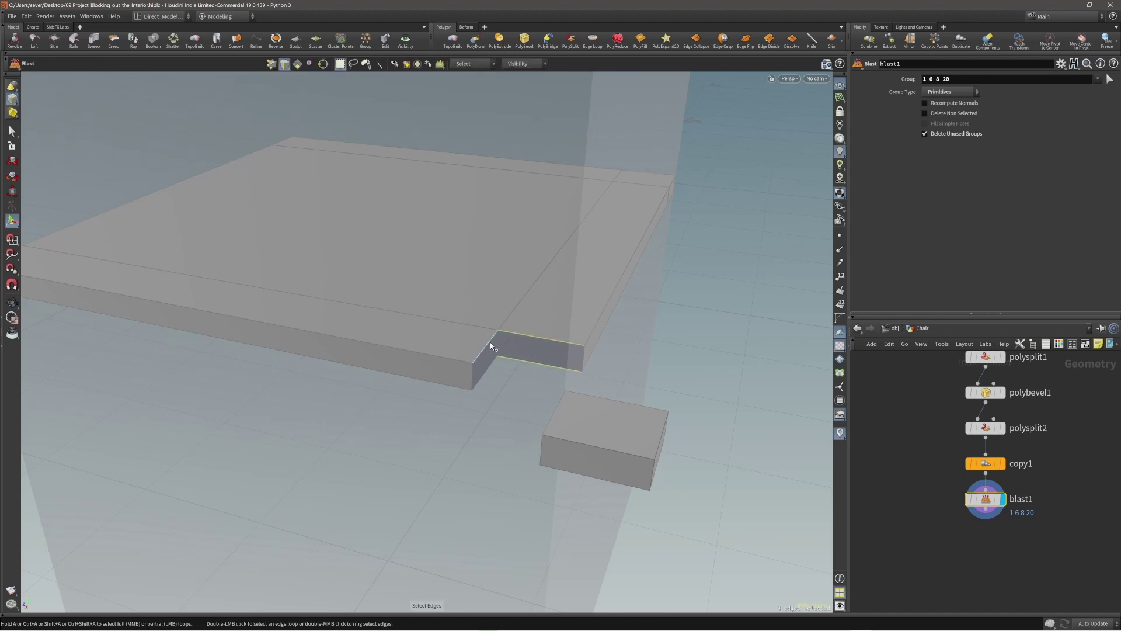
# Step: Close the open sides of the slab's corner notch and of the copied corner block with PolyFill
pyautogui.keyDown('alt'); pyautogui.moveTo(499, 363); pyautogui.dragTo(681, 387); pyautogui.keyUp('alt')
pyautogui.keyDown('shift'); pyautogui.click(685, 398); pyautogui.keyUp('shift')
pyautogui.press('c')
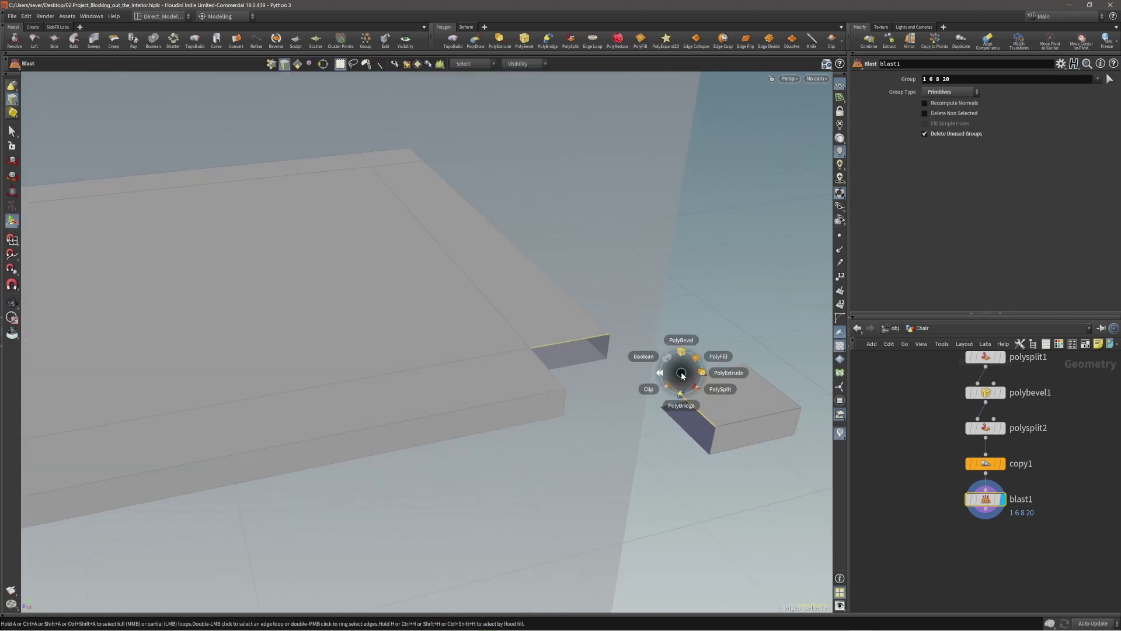
pyautogui.click(695, 367)
pyautogui.moveTo(646, 376); pyautogui.dragTo(539, 320)
# Step: Return to the copy1 node and reset its Translate to 0 so the corner block sits back in the notch
pyautogui.press('pageup')
pyautogui.press('pageup')
pyautogui.press('Return')
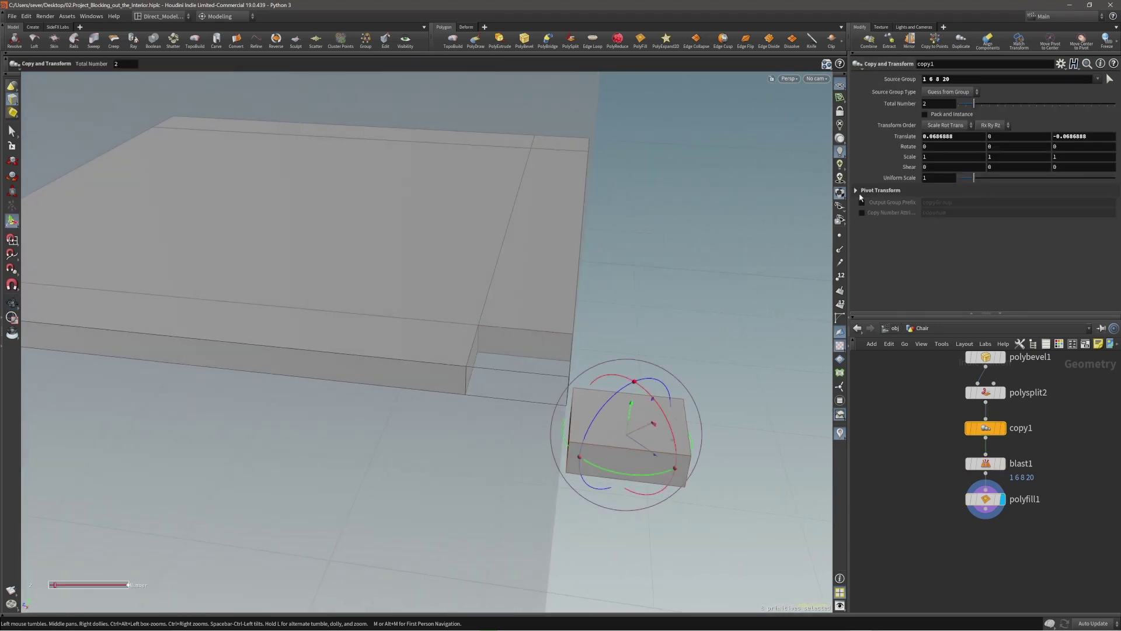
pyautogui.keyDown('ctrl'); pyautogui.middleClick(904, 139); pyautogui.keyUp('ctrl')
pyautogui.scroll(-2, 494, 320)
pyautogui.keyDown('alt'); pyautogui.moveTo(494, 320); pyautogui.dragTo(481, 350); pyautogui.keyUp('alt')
pyautogui.press('`')
pyautogui.keyDown('alt'); pyautogui.moveTo(497, 391); pyautogui.dragTo(580, 396); pyautogui.keyUp('alt')
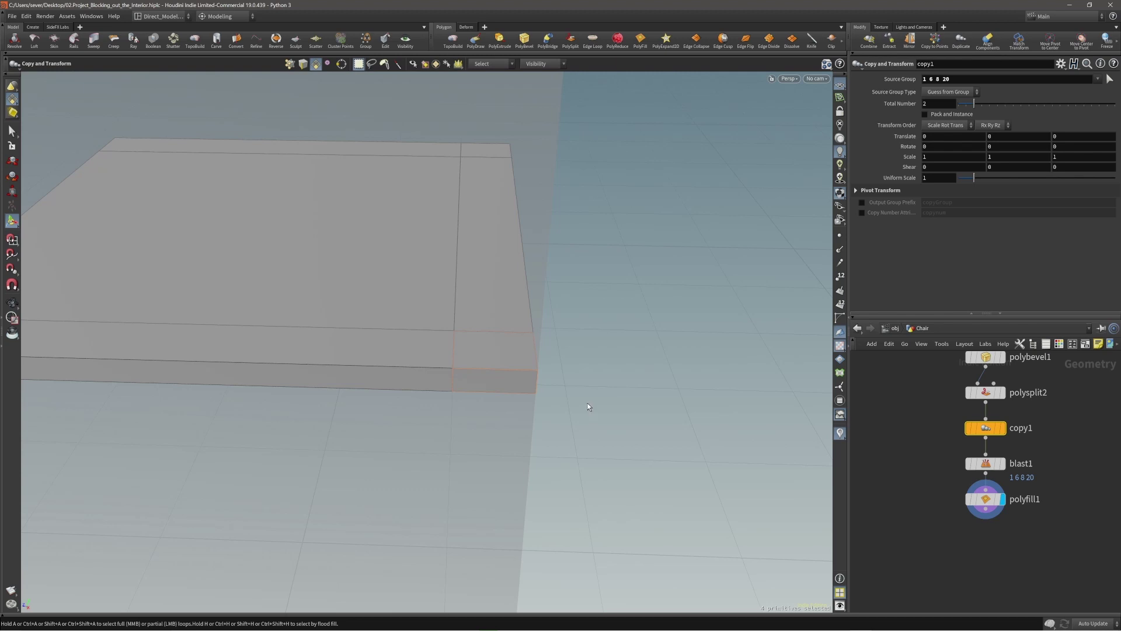
# Step: Try to move the corner block relative to the seat slab
pyautogui.press('s')
pyautogui.doubleClick(478, 362)
pyautogui.keyDown('alt'); pyautogui.moveTo(507, 387); pyautogui.dragTo(535, 353); pyautogui.keyUp('alt')
pyautogui.press('t')
pyautogui.moveTo(604, 413); pyautogui.dragTo(616, 336, button='middle')
pyautogui.keyDown('alt'); pyautogui.moveTo(472, 348); pyautogui.dragTo(417, 353); pyautogui.keyUp('alt')
pyautogui.hotkey('ctrl', 'z')
# Step: PolyExtrude the corner block's bottom face down to the base of the placeholder box to form a leg
pyautogui.keyDown('alt'); pyautogui.moveTo(456, 326); pyautogui.dragTo(512, 369, button='right'); pyautogui.keyUp('alt')
pyautogui.moveTo(513, 369); pyautogui.dragTo(465, 278)
pyautogui.click(474, 287)
pyautogui.scroll(-3, 514, 252)
pyautogui.keyDown('alt'); pyautogui.moveTo(513, 253); pyautogui.dragTo(441, 358); pyautogui.keyUp('alt')
pyautogui.press('Return')
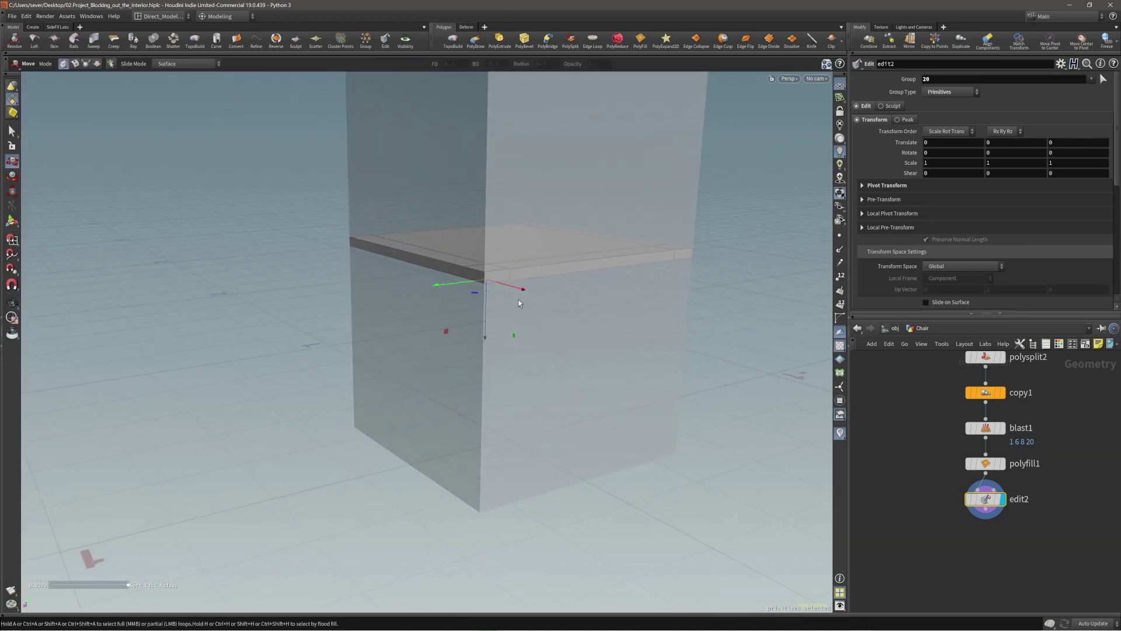
pyautogui.click(552, 318)
pyautogui.click(564, 316)
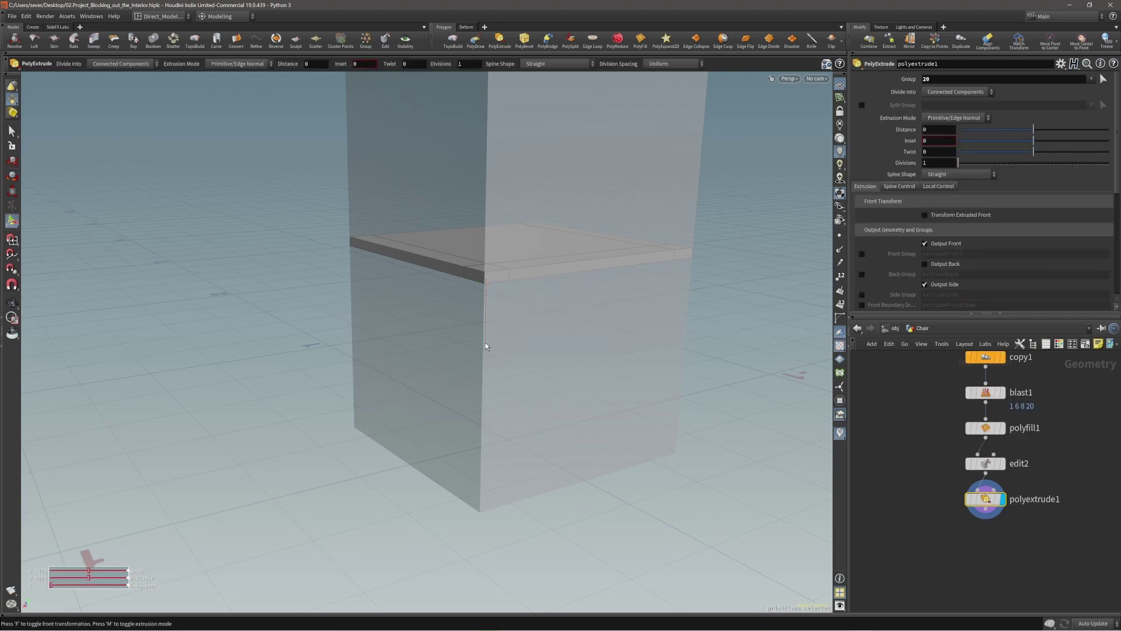
pyautogui.moveTo(486, 334); pyautogui.dragTo(476, 517)
pyautogui.press('c')
pyautogui.press('Escape')
# Step: PolyExtrude the corner block's top face upward by about 0.457 to form a backrest post
pyautogui.moveTo(404, 498); pyautogui.dragTo(504, 491)
pyautogui.moveTo(485, 375)
pyautogui.mouseDown()
pyautogui.moveTo(475, 343)
pyautogui.moveTo(363, 353)
pyautogui.moveTo(429, 361)
pyautogui.mouseUp()
pyautogui.keyDown('alt'); pyautogui.moveTo(528, 343); pyautogui.dragTo(471, 349); pyautogui.keyUp('alt')
pyautogui.moveTo(386, 308)
pyautogui.keyDown('alt'); pyautogui.mouseDown()
pyautogui.moveTo(444, 315)
pyautogui.moveTo(439, 338)
pyautogui.moveTo(422, 339)
pyautogui.moveTo(494, 338)
pyautogui.mouseUp(); pyautogui.keyUp('alt')
pyautogui.press('Escape')
pyautogui.press('Return')
pyautogui.moveTo(528, 377); pyautogui.dragTo(527, 297, button='middle')
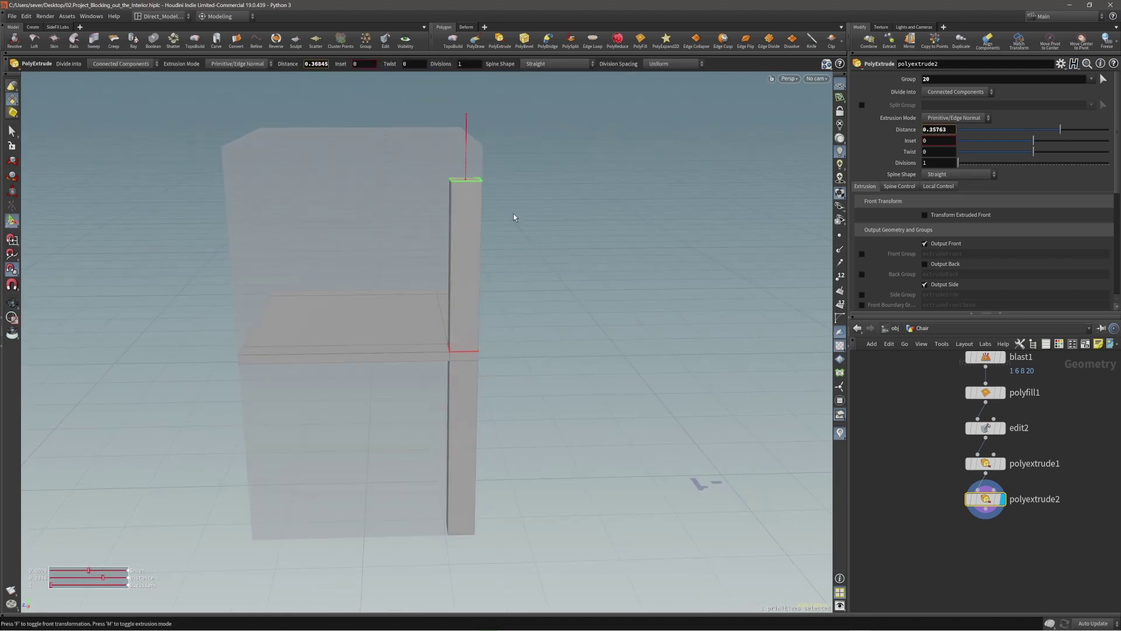
pyautogui.moveTo(513, 192); pyautogui.dragTo(512, 180, button='middle')
pyautogui.press('Escape')
pyautogui.moveTo(514, 181); pyautogui.dragTo(510, 273)
pyautogui.press('Return')
# Step: Enable Transform Extruded Front and offset the post's top face about -0.034 in Y and 0.059 in Z so it leans back
pyautogui.press('f')
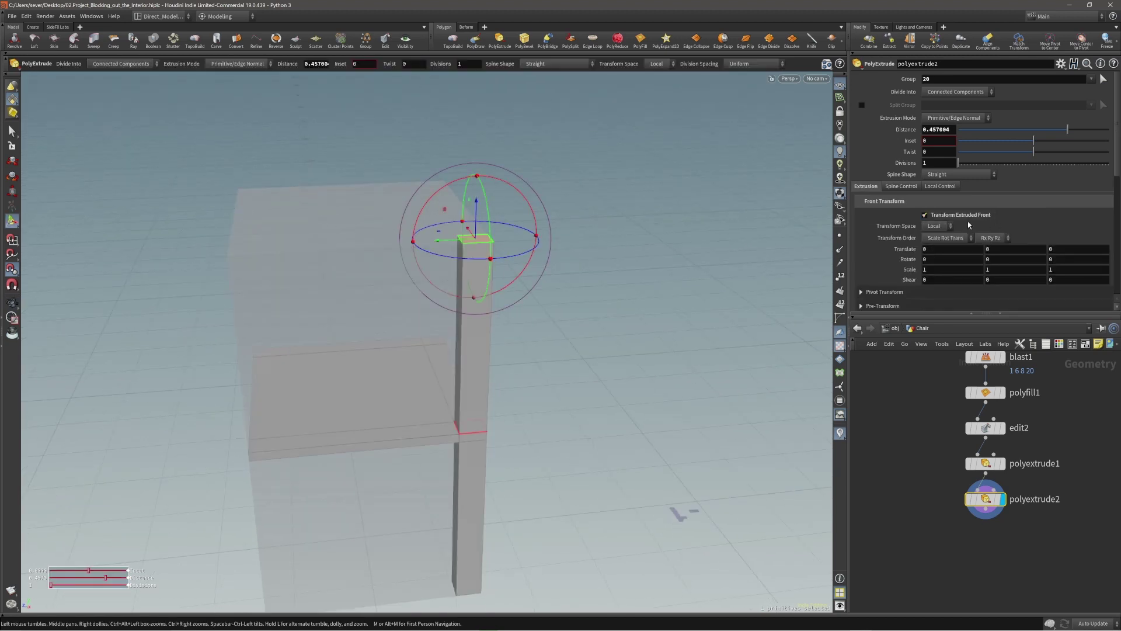
pyautogui.keyDown('alt'); pyautogui.moveTo(667, 272); pyautogui.dragTo(551, 296); pyautogui.keyUp('alt')
pyautogui.moveTo(551, 297)
pyautogui.mouseDown(button='middle')
pyautogui.moveTo(450, 292)
pyautogui.moveTo(605, 287)
pyautogui.moveTo(560, 287)
pyautogui.mouseUp(button='middle')
pyautogui.moveTo(496, 295); pyautogui.dragTo(489, 367)
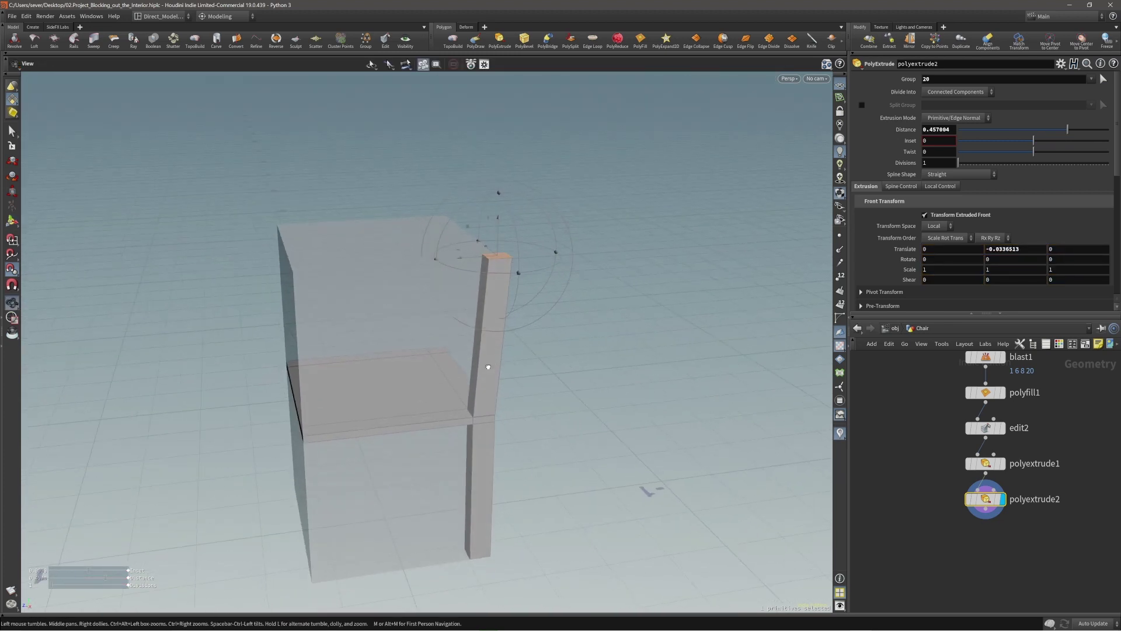
pyautogui.press('Return')
pyautogui.moveTo(562, 373); pyautogui.dragTo(557, 351, button='middle')
# Step: Select the complete corner leg with its backrest post and nudge it against the seat slab's corner
pyautogui.keyDown('alt'); pyautogui.moveTo(450, 335); pyautogui.dragTo(420, 335); pyautogui.keyUp('alt')
pyautogui.scroll(2, 423, 335)
pyautogui.press('s')
pyautogui.doubleClick(500, 337)
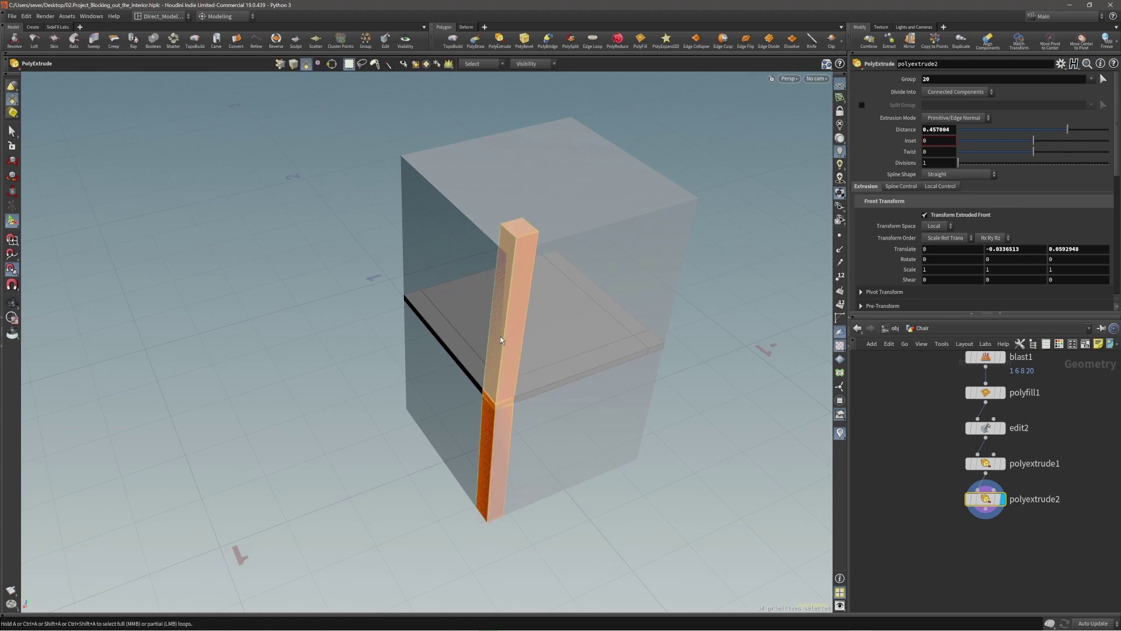
pyautogui.scroll(2, 500, 336)
pyautogui.press('e')
pyautogui.keyDown('alt'); pyautogui.moveTo(538, 328); pyautogui.dragTo(418, 369); pyautogui.keyUp('alt')
pyautogui.press('t')
pyautogui.moveTo(417, 367); pyautogui.dragTo(423, 367, button='middle')
pyautogui.keyDown('alt'); pyautogui.moveTo(422, 366); pyautogui.dragTo(525, 343); pyautogui.keyUp('alt')
pyautogui.press('s')
pyautogui.press('Escape')
pyautogui.doubleClick(486, 367)
pyautogui.scroll(2, 523, 327)
pyautogui.click(475, 372)
pyautogui.keyDown('alt'); pyautogui.moveTo(475, 372); pyautogui.dragTo(395, 394); pyautogui.keyUp('alt')
pyautogui.press('t')
pyautogui.moveTo(395, 394); pyautogui.dragTo(405, 395, button='middle')
pyautogui.keyDown('alt'); pyautogui.moveTo(406, 397); pyautogui.dragTo(565, 414); pyautogui.keyUp('alt')
# Step: Scale the whole leg and post to about 0.953 along Z and shift them about 0.0003 in Z
pyautogui.click(572, 401)
pyautogui.doubleClick(539, 400)
pyautogui.press('r')
pyautogui.moveTo(588, 392); pyautogui.dragTo(605, 404, button='middle')
pyautogui.press('w')
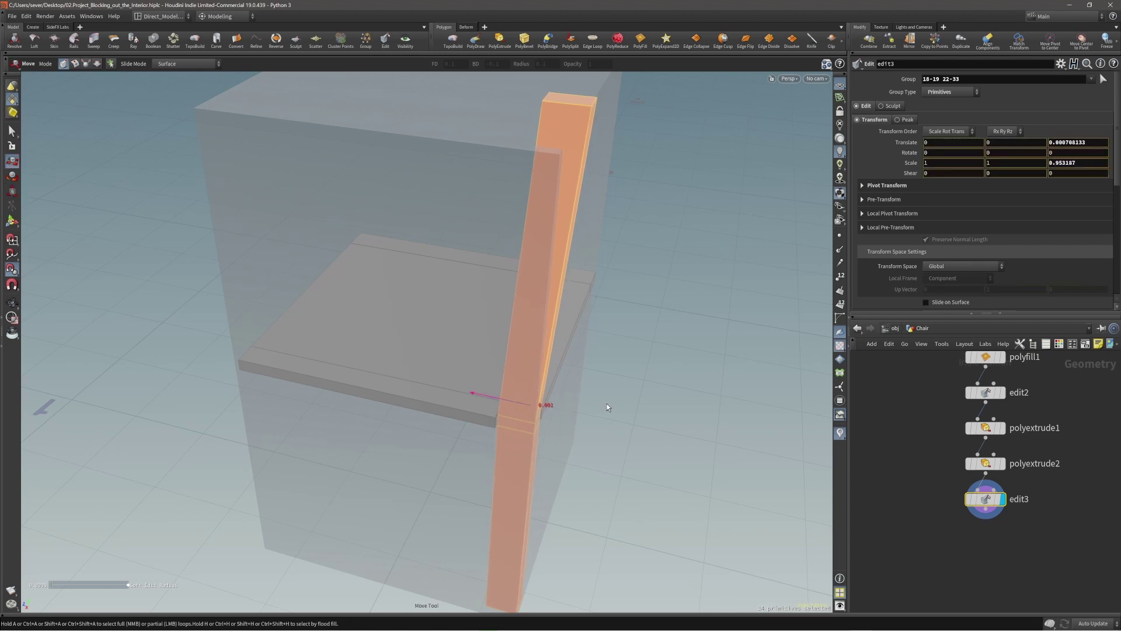
pyautogui.press('Escape')
pyautogui.moveTo(600, 400); pyautogui.dragTo(506, 303)
pyautogui.moveTo(506, 303); pyautogui.dragTo(636, 307, button='right')
pyautogui.moveTo(570, 353); pyautogui.dragTo(534, 303, button='middle')
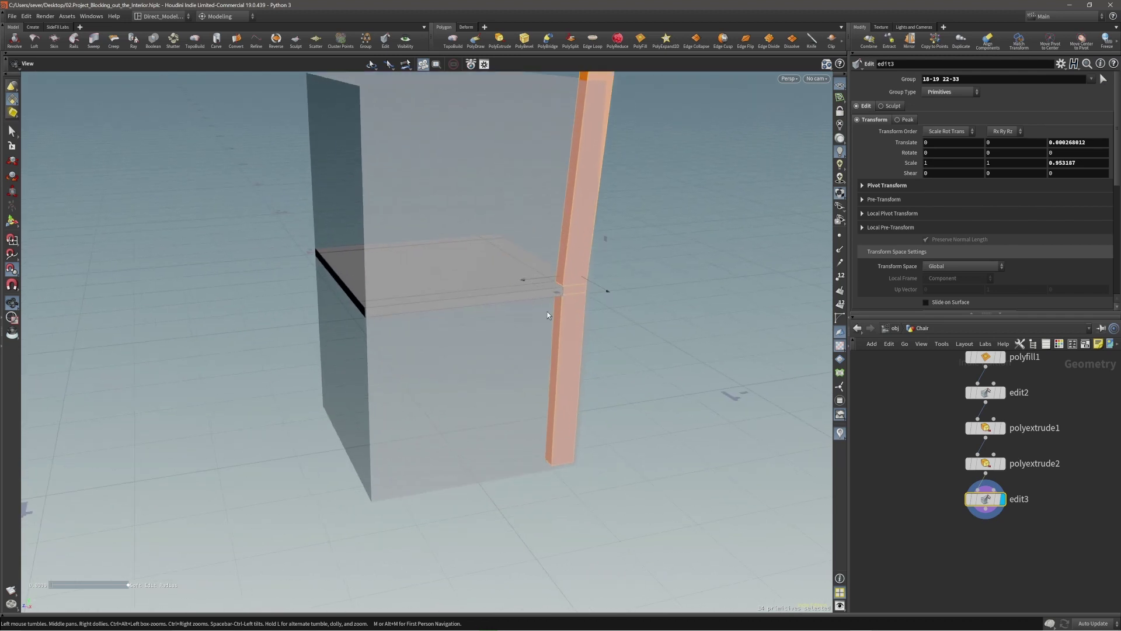
# Step: Duplicate the leg's faces below the seat with Copy and Transform, moving the copy about 0.451 in Z to the seat's front corner
pyautogui.click(573, 328)
pyautogui.press('a')
pyautogui.middleClick(555, 335)
pyautogui.keyDown('alt'); pyautogui.moveTo(573, 327); pyautogui.dragTo(604, 359); pyautogui.keyUp('alt')
pyautogui.press('t')
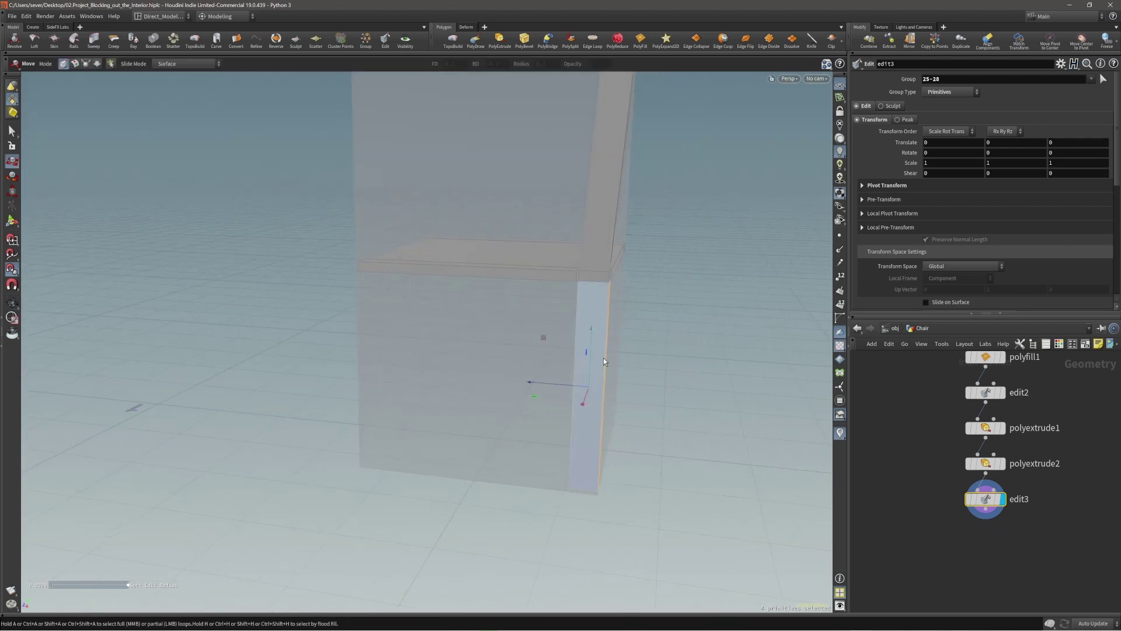
pyautogui.click(593, 356)
pyautogui.click(586, 350)
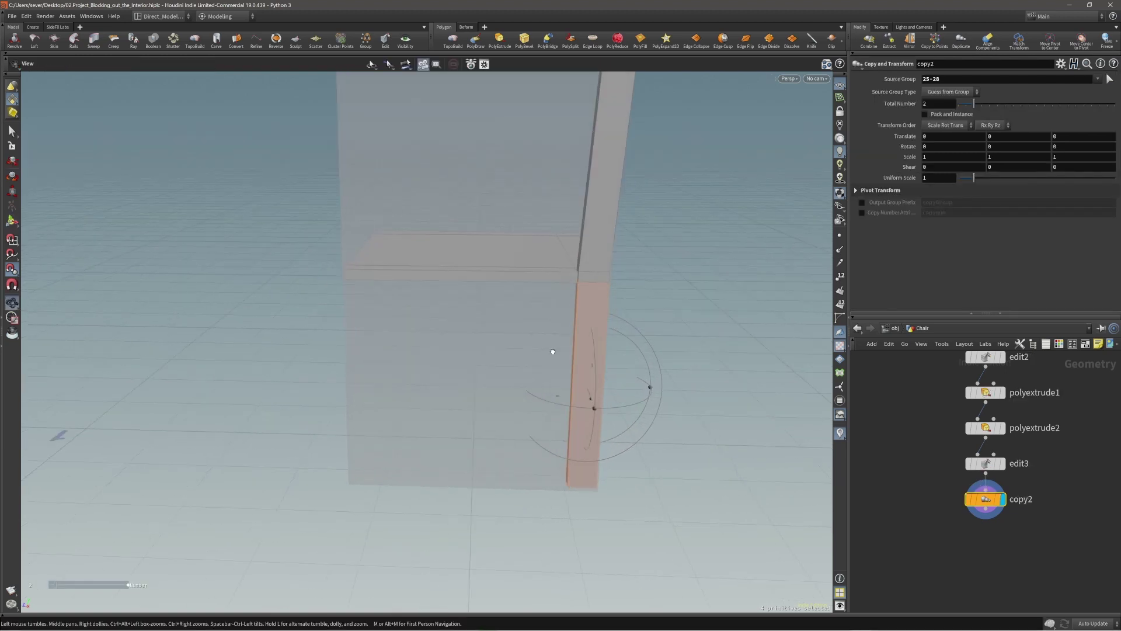
pyautogui.moveTo(711, 417); pyautogui.dragTo(495, 405)
pyautogui.press('Escape')
pyautogui.moveTo(393, 356); pyautogui.dragTo(546, 281)
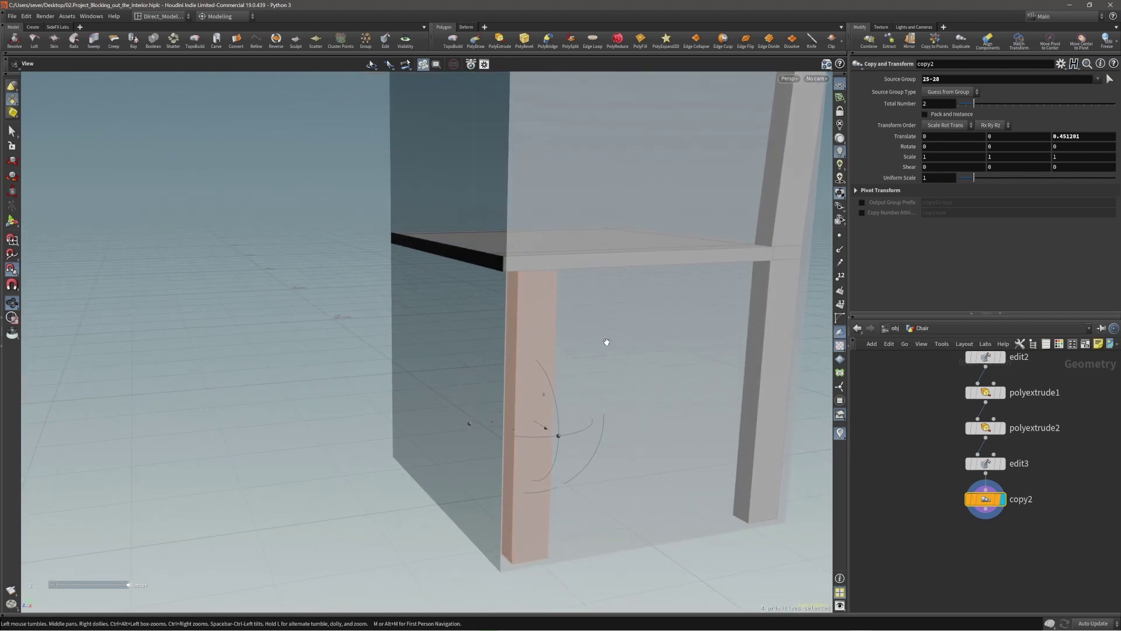
# Step: Fine-tune the copied front leg's Z translate to about 0.46 so it lines up with the seat's front corner
pyautogui.moveTo(619, 350); pyautogui.dragTo(615, 351, button='middle')
pyautogui.keyDown('alt'); pyautogui.moveTo(619, 271); pyautogui.dragTo(552, 313); pyautogui.keyUp('alt')
pyautogui.moveTo(584, 341); pyautogui.dragTo(597, 355, button='middle')
pyautogui.moveTo(596, 355); pyautogui.dragTo(577, 261)
pyautogui.hotkey('ctrl', 'z')
pyautogui.keyDown('alt'); pyautogui.moveTo(581, 258); pyautogui.dragTo(536, 211, button='right'); pyautogui.keyUp('alt')
pyautogui.moveTo(535, 210); pyautogui.dragTo(506, 333)
pyautogui.moveTo(541, 433); pyautogui.dragTo(624, 443, button='right')
pyautogui.moveTo(625, 443); pyautogui.dragTo(616, 360, button='middle')
pyautogui.moveTo(577, 386); pyautogui.dragTo(691, 422)
pyautogui.moveTo(570, 341); pyautogui.dragTo(600, 340)
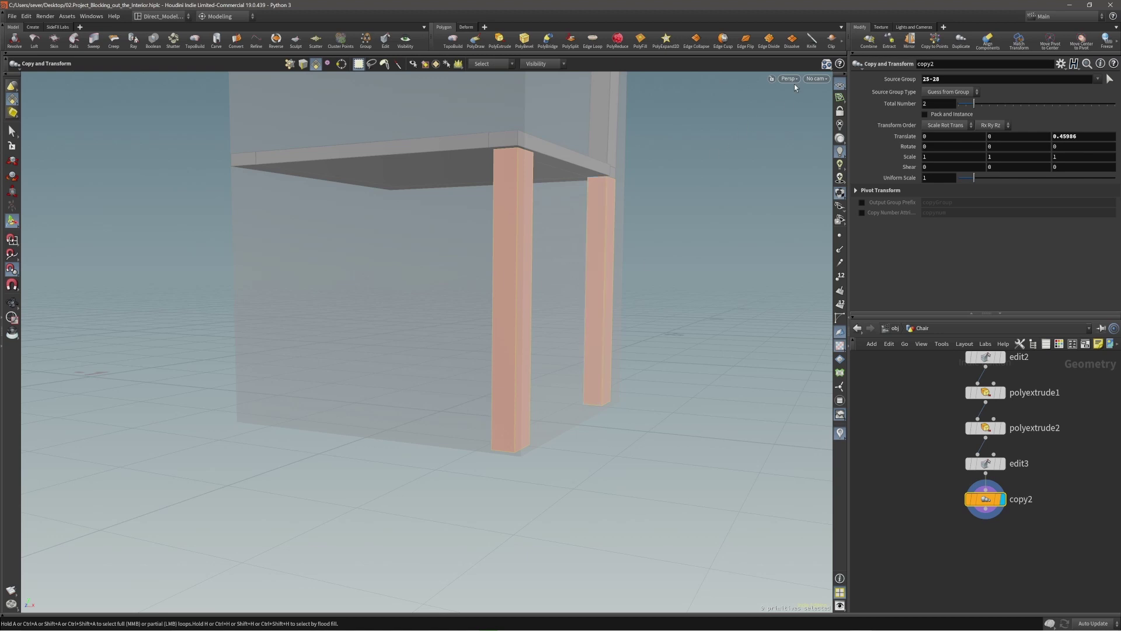
# Step: Try to cut both legs near their feet with the Knife in the front view, and remove the knife node
pyautogui.click(812, 40)
pyautogui.hotkey('space', 'b')
pyautogui.hotkey('space', 'b')
pyautogui.moveTo(309, 453); pyautogui.dragTo(409, 445, button='middle')
pyautogui.moveTo(353, 443); pyautogui.dragTo(341, 434, button='right')
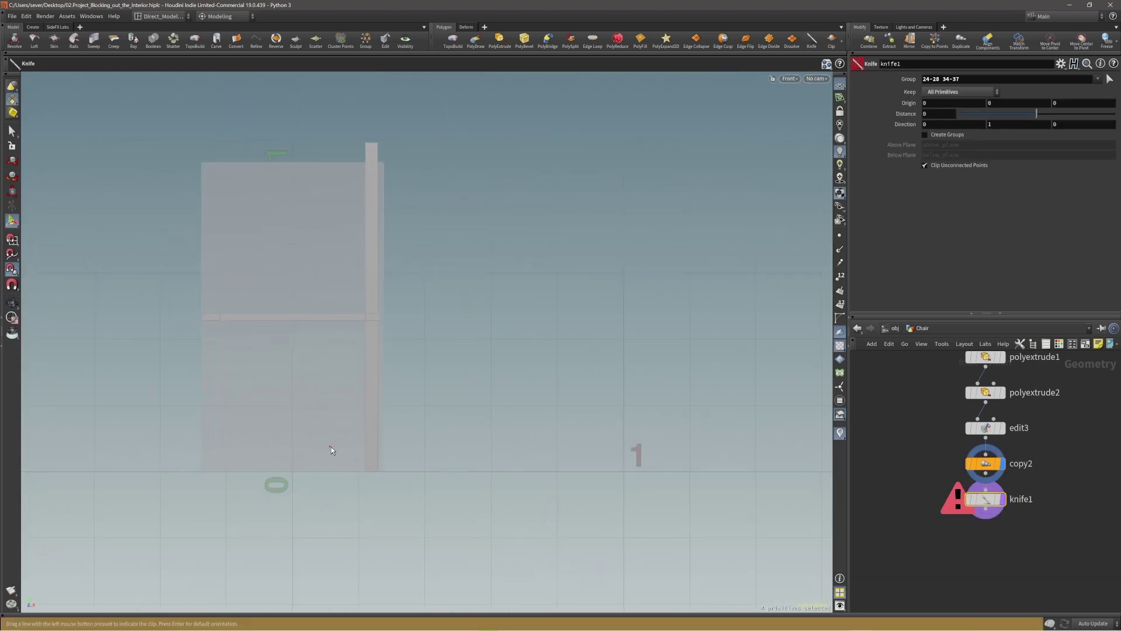
pyautogui.moveTo(445, 447); pyautogui.dragTo(454, 446)
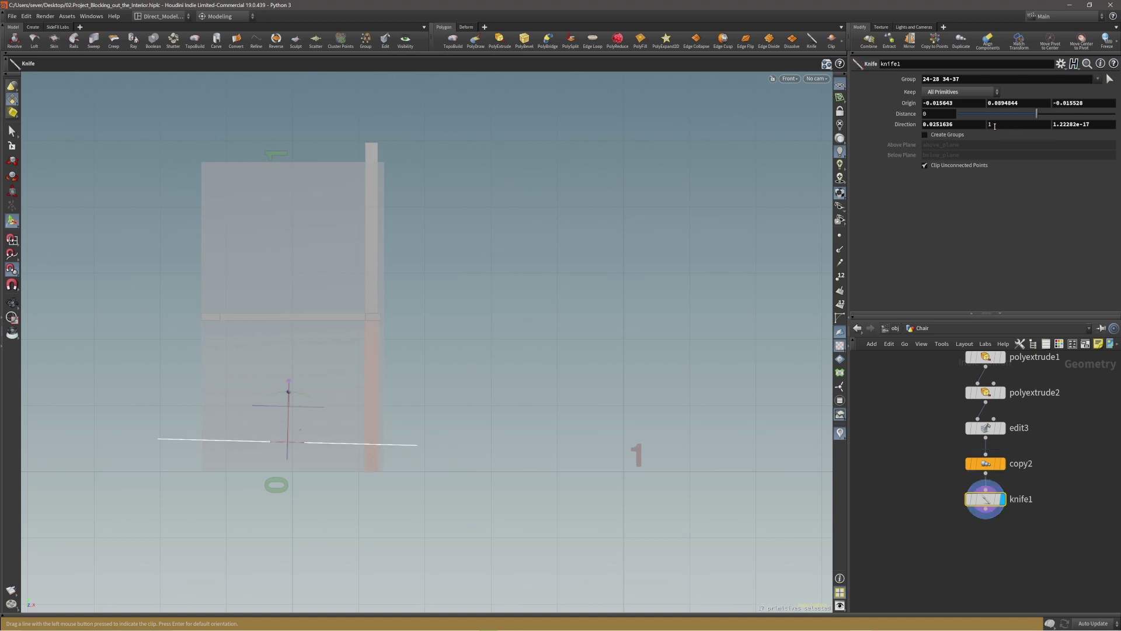
pyautogui.moveTo(377, 358); pyautogui.dragTo(389, 365, button='right')
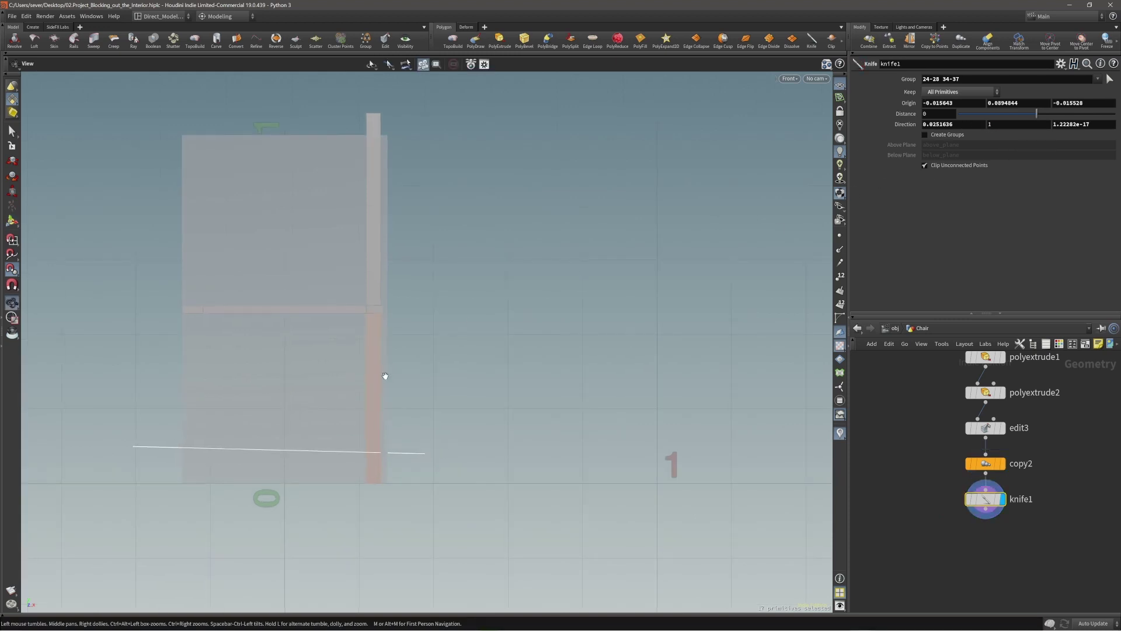
pyautogui.moveTo(389, 365); pyautogui.dragTo(405, 357, button='middle')
pyautogui.press('Escape')
pyautogui.hotkey('alt', 'x')
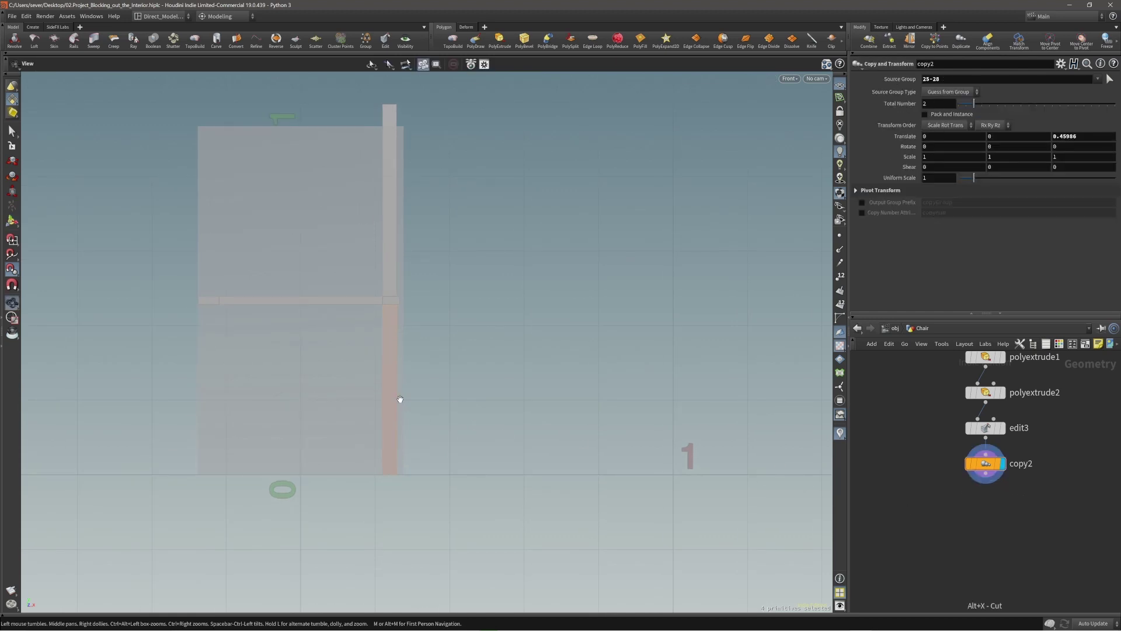
# Step: Try a horizontal Knife cut near the feet in the front view at about 0.105 in Y
pyautogui.moveTo(401, 405); pyautogui.dragTo(416, 411, button='middle')
pyautogui.scroll(1, 409, 420)
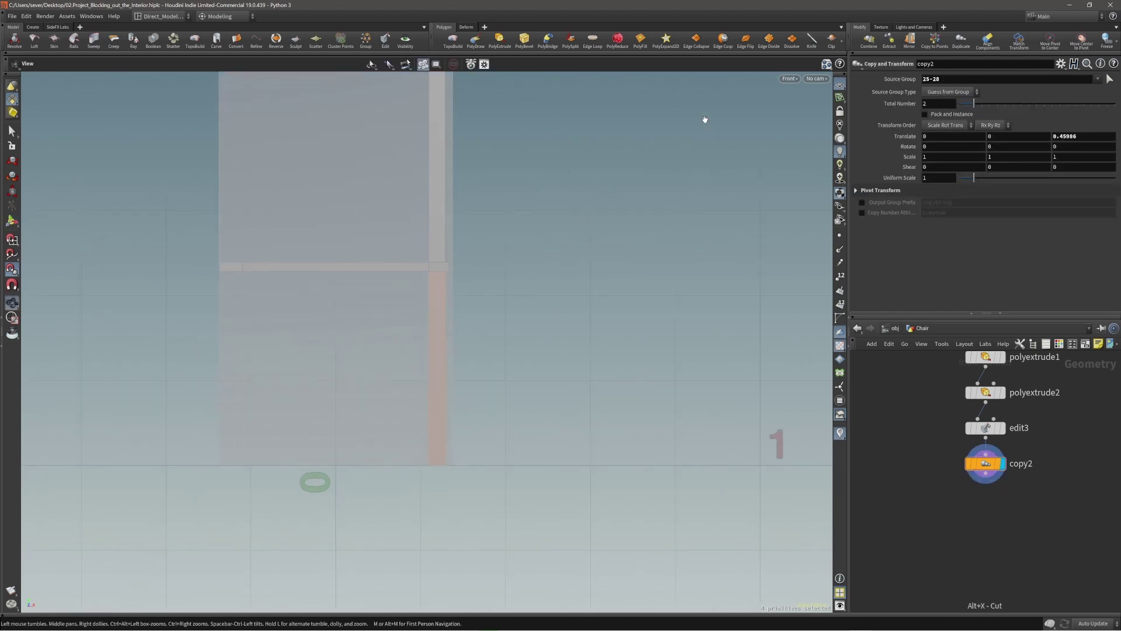
pyautogui.click(813, 40)
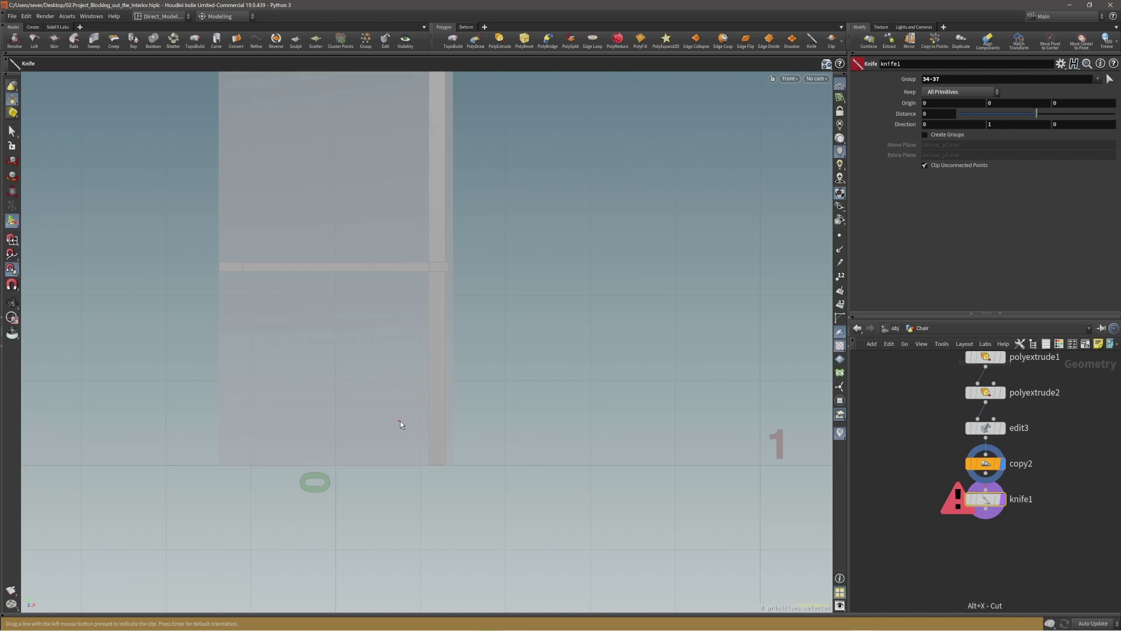
pyautogui.moveTo(513, 424); pyautogui.dragTo(514, 424)
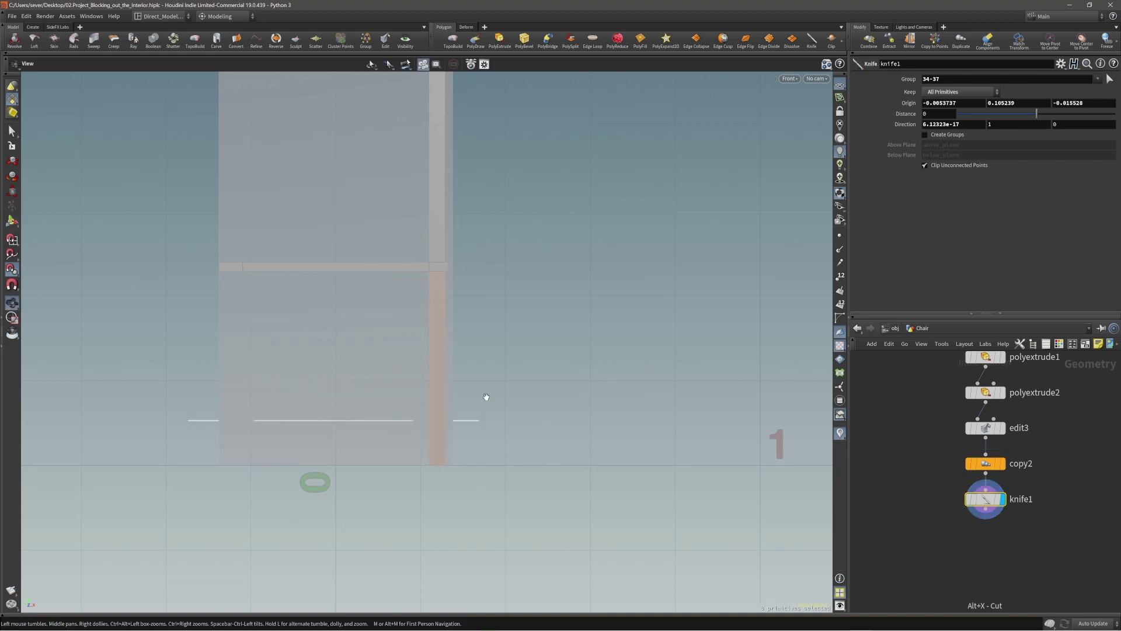
pyautogui.hotkey('space', 'b')
pyautogui.hotkey('space', 'b')
pyautogui.moveTo(610, 300); pyautogui.dragTo(660, 430)
pyautogui.hotkey('ctrl', 'z')
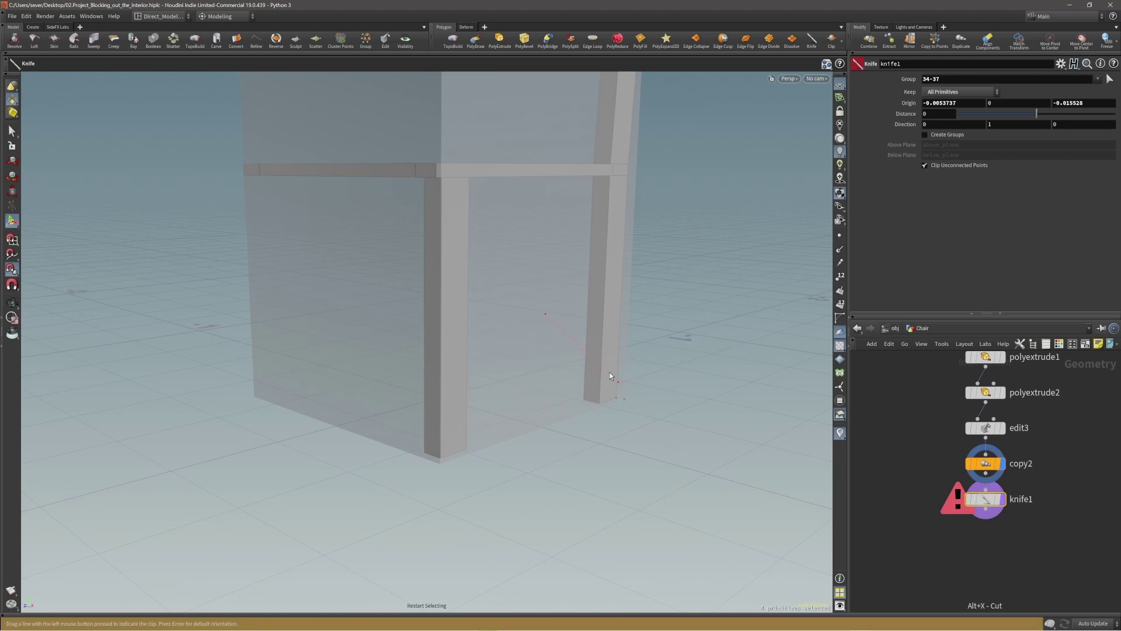
# Step: Try to reselect the geometry group for the Knife, and delete the knife node
pyautogui.press('Escape')
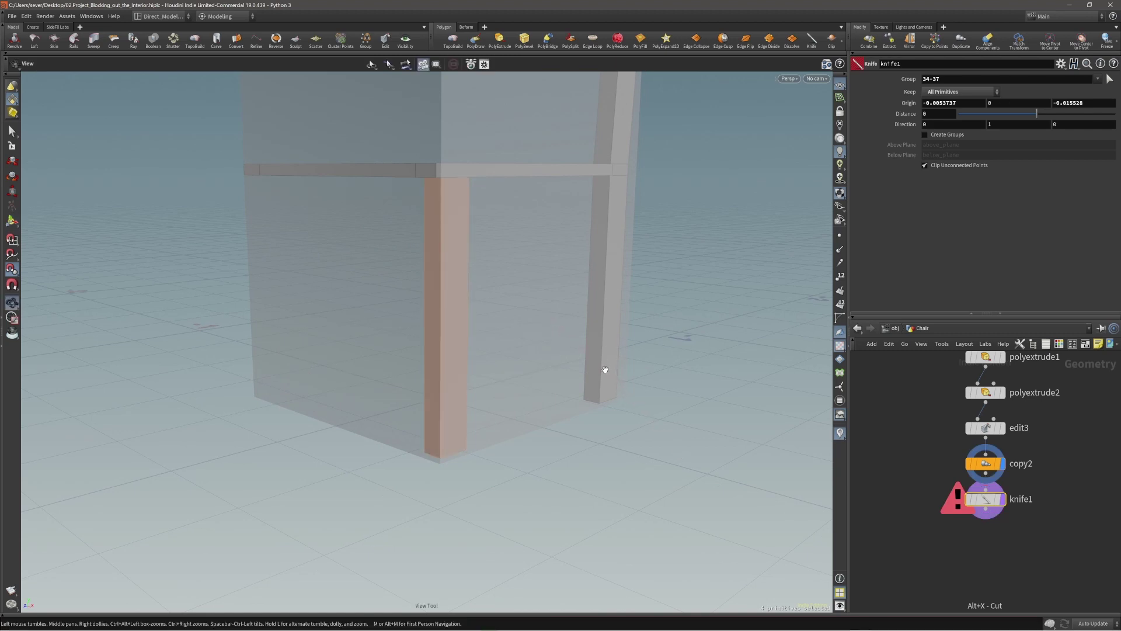
pyautogui.click(1113, 81)
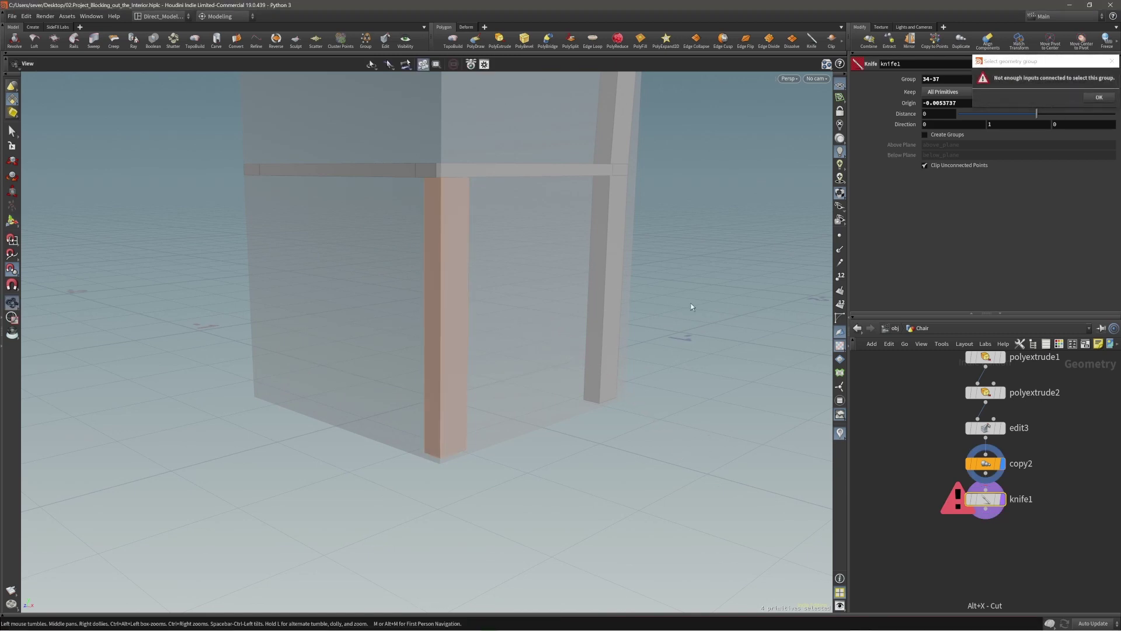
pyautogui.click(1089, 99)
pyautogui.click(1109, 79)
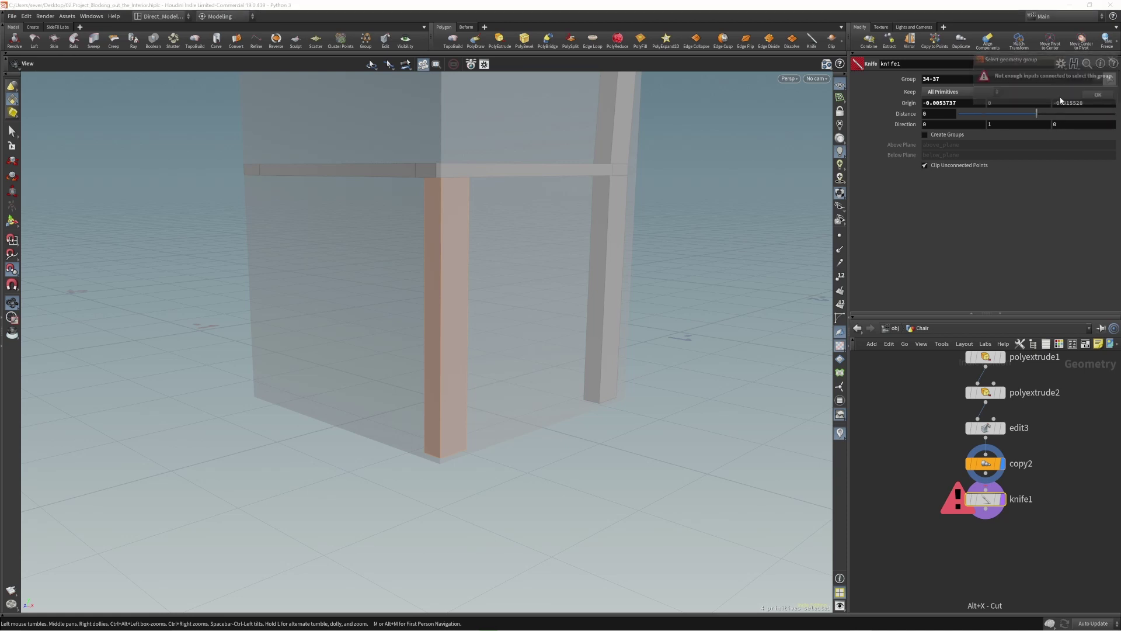
pyautogui.click(1109, 97)
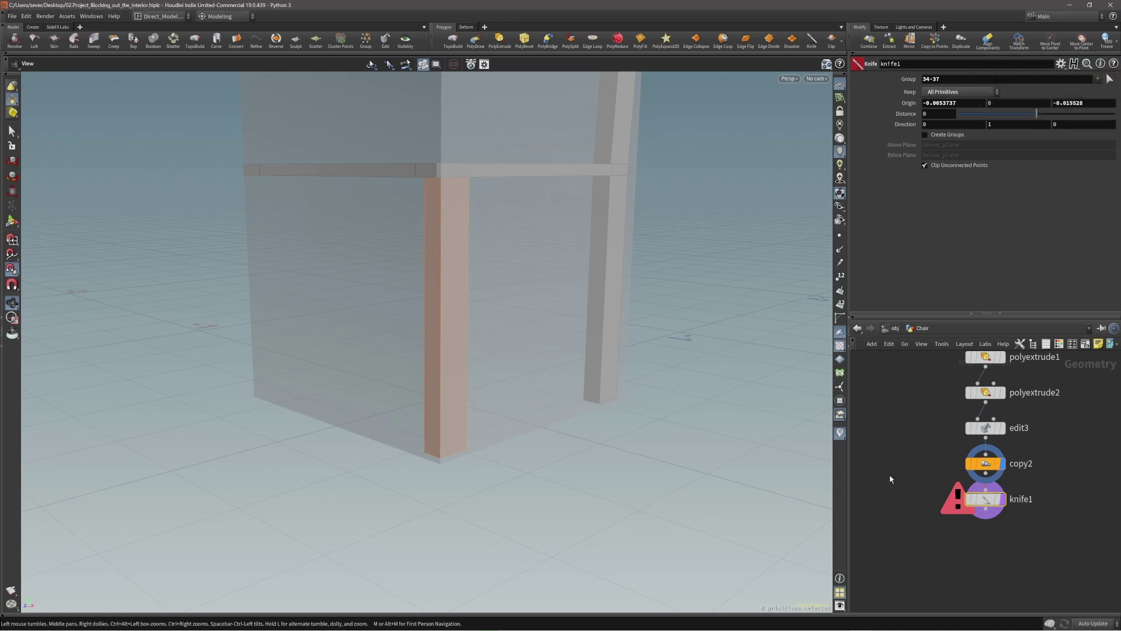
pyautogui.hotkey('alt', 'x')
# Step: Examine the two legs in the perspective, four-view and front view layouts
pyautogui.hotkey('space', '3')
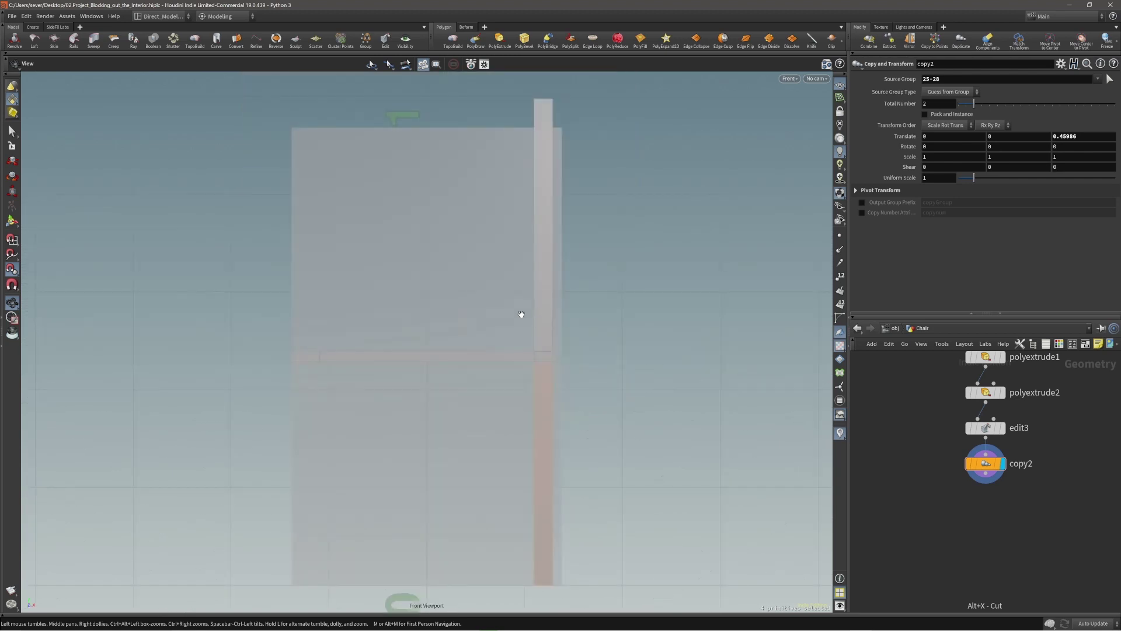
pyautogui.hotkey('space', '1')
pyautogui.moveTo(314, 296); pyautogui.dragTo(796, 540)
pyautogui.moveTo(587, 283); pyautogui.dragTo(553, 282)
pyautogui.hotkey('space', 'b')
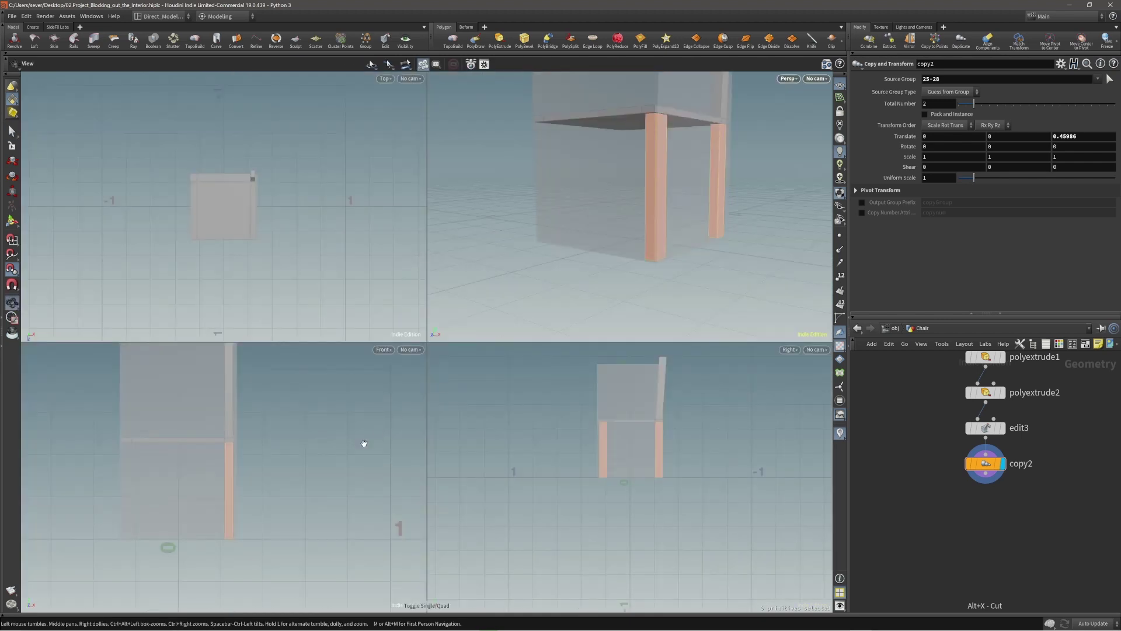
pyautogui.hotkey('space', 'b')
pyautogui.moveTo(380, 420); pyautogui.dragTo(420, 395, button='middle')
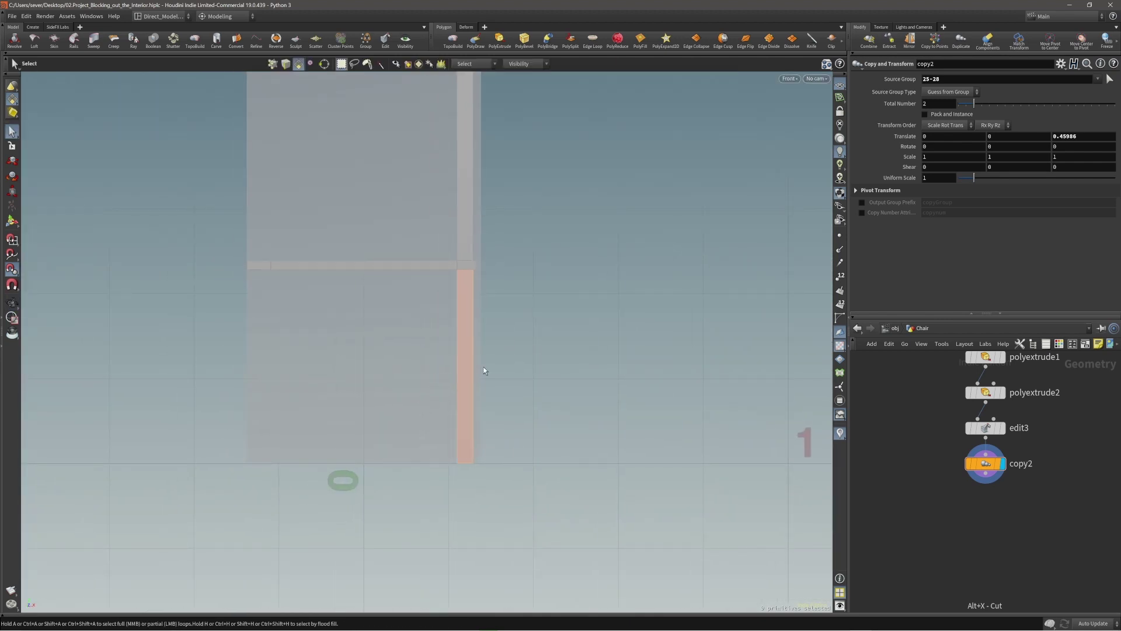
pyautogui.hotkey('space', 'b')
pyautogui.hotkey('space', 'b')
pyautogui.hotkey('space', 'b')
pyautogui.hotkey('space', 'b')
pyautogui.hotkey('space', 'b')
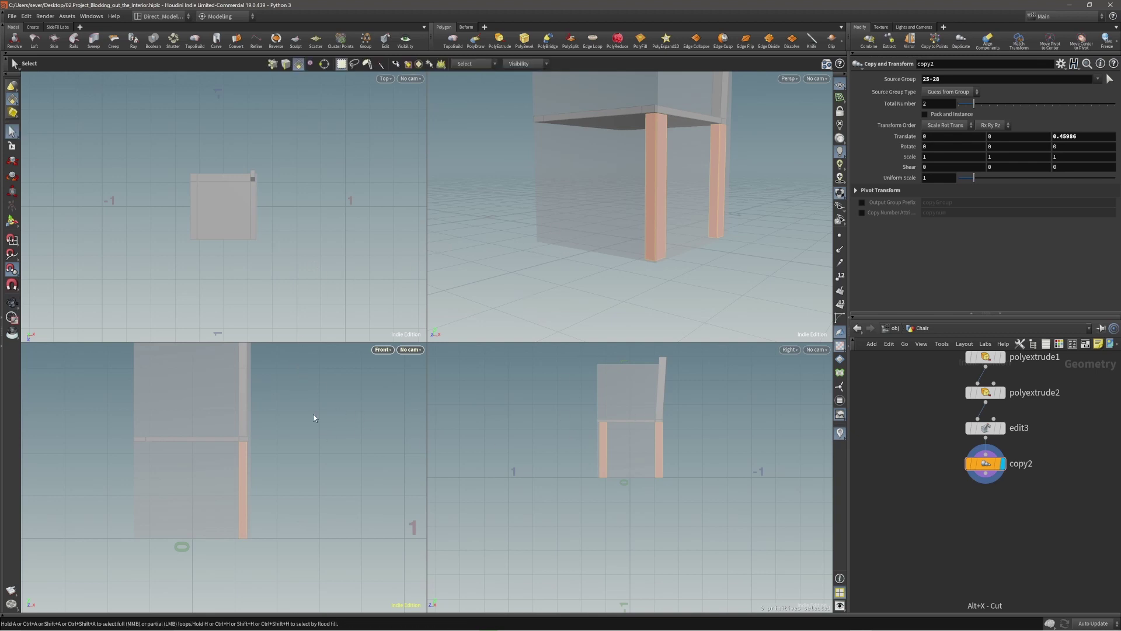
# Step: Cut both legs horizontally with the Knife in the front view at about 0.214 in Y
pyautogui.hotkey('space', 'b')
pyautogui.moveTo(378, 375); pyautogui.dragTo(394, 426, button='middle')
pyautogui.keyDown('alt'); pyautogui.moveTo(394, 426); pyautogui.dragTo(432, 439, button='right'); pyautogui.keyUp('alt')
pyautogui.keyDown('alt'); pyautogui.moveTo(431, 439); pyautogui.dragTo(421, 447, button='middle'); pyautogui.keyUp('alt')
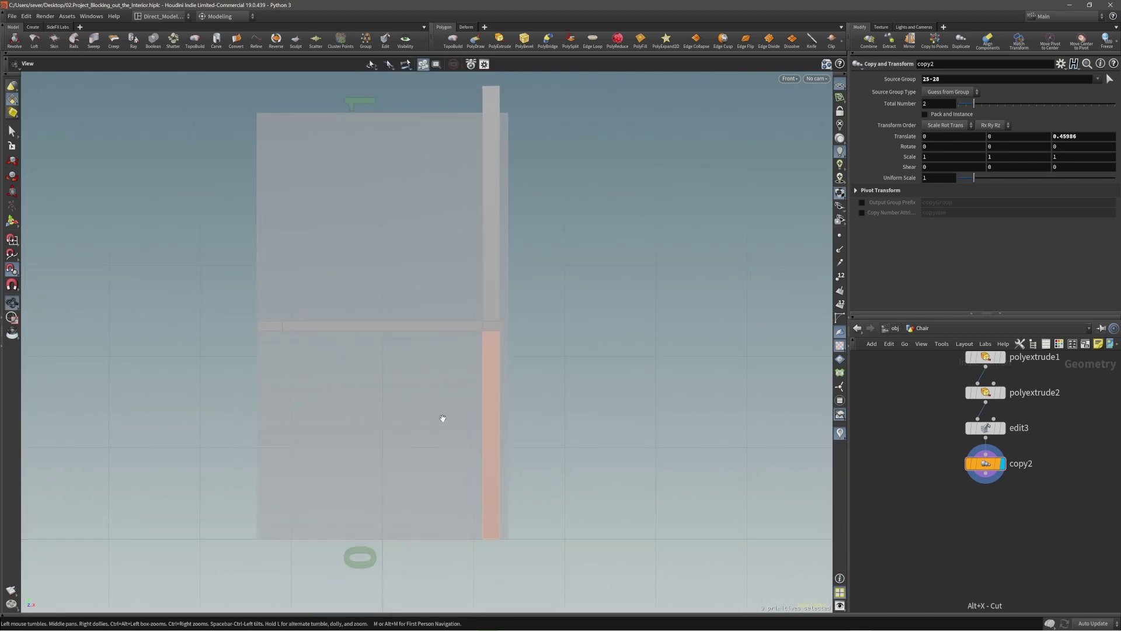
pyautogui.press('s')
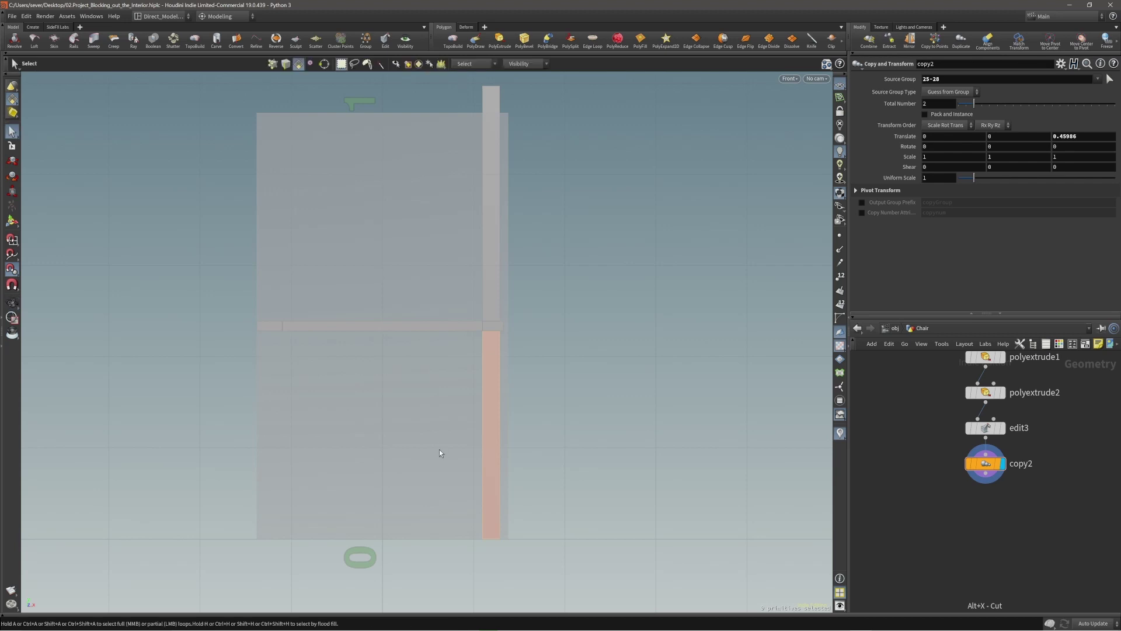
pyautogui.click(812, 42)
pyautogui.moveTo(442, 442); pyautogui.dragTo(552, 441)
pyautogui.press('Escape')
# Step: Lower the knife cut's origin to about 0.080 in Y, near the feet of both legs
pyautogui.hotkey('space', 'b')
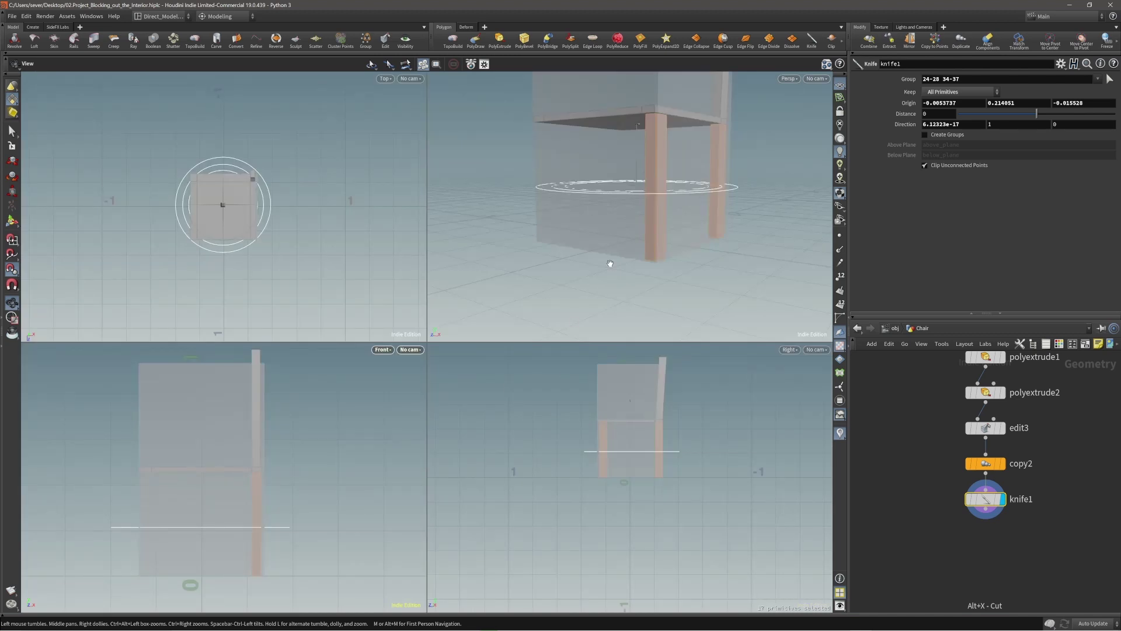
pyautogui.hotkey('space', 'b')
pyautogui.moveTo(571, 342); pyautogui.dragTo(556, 321)
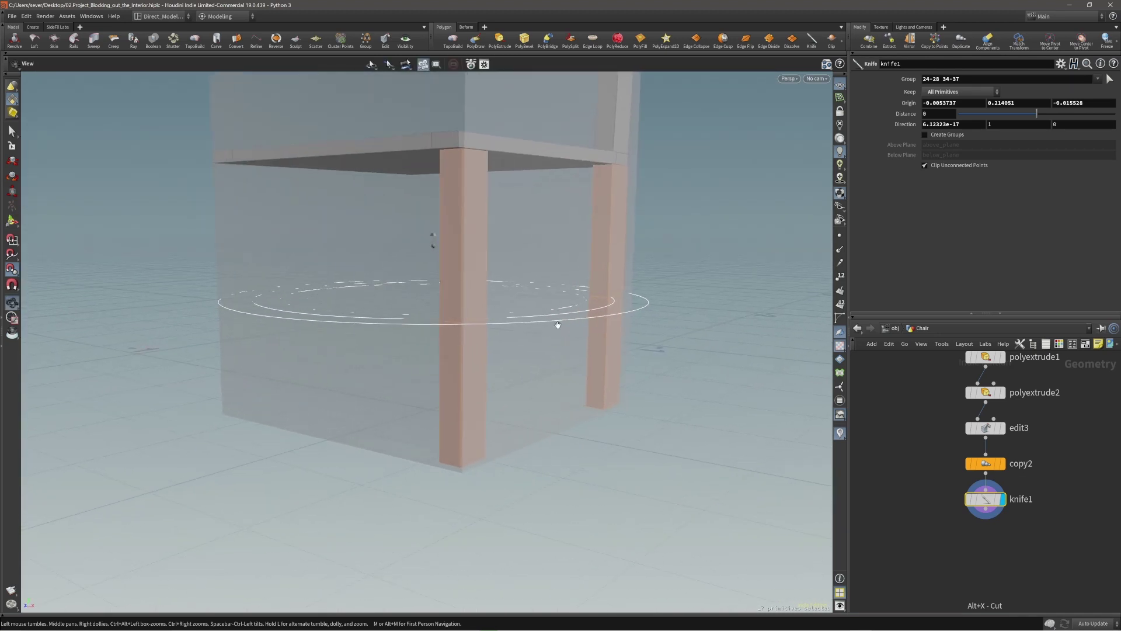
pyautogui.press('Return')
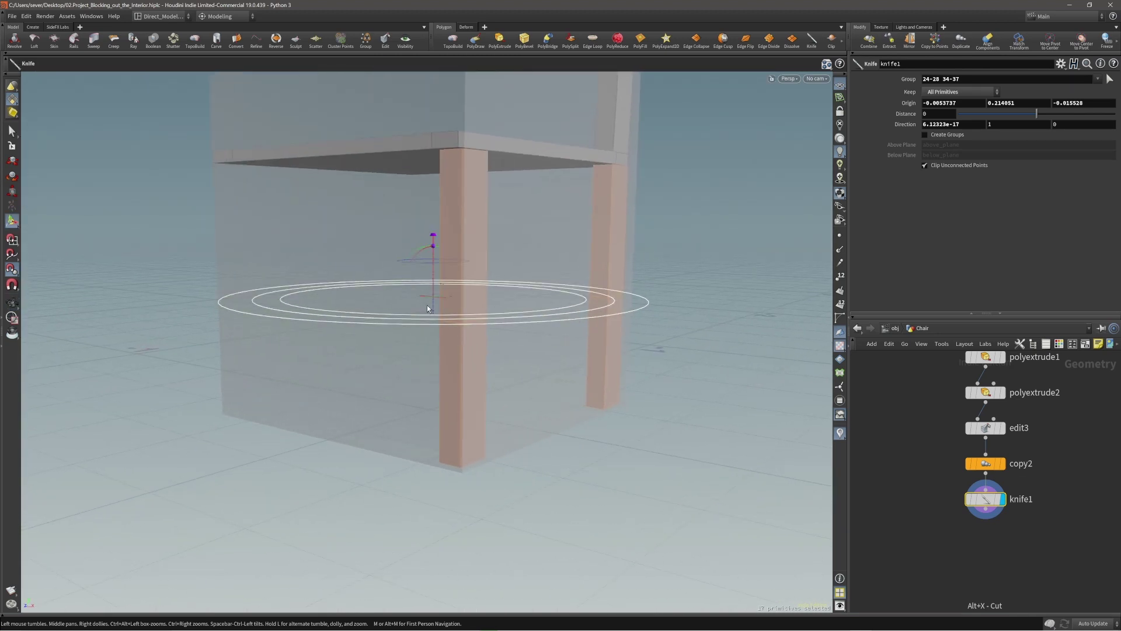
pyautogui.moveTo(434, 308); pyautogui.dragTo(428, 375)
# Step: PolyBevel the cut edge loops around both legs with a distance of about 0.025, and hide the templated placeholder box
pyautogui.press('s')
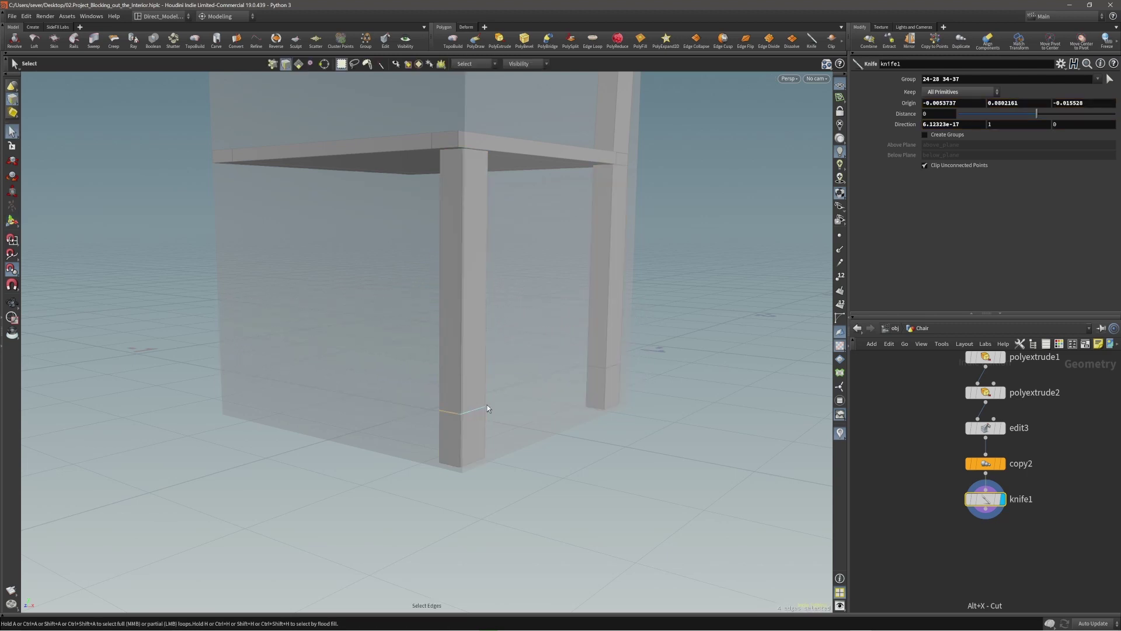
pyautogui.keyDown('shift'); pyautogui.doubleClick(615, 366); pyautogui.keyUp('shift')
pyautogui.rightClick(608, 367)
pyautogui.keyDown('alt'); pyautogui.moveTo(595, 338); pyautogui.dragTo(586, 354, button='right'); pyautogui.keyUp('alt')
pyautogui.moveTo(587, 354); pyautogui.dragTo(574, 344)
pyautogui.click(574, 341)
pyautogui.press('c')
pyautogui.click(583, 337)
pyautogui.click(584, 330)
pyautogui.moveTo(591, 328)
pyautogui.mouseDown()
pyautogui.moveTo(608, 326)
pyautogui.moveTo(391, 350)
pyautogui.moveTo(574, 343)
pyautogui.mouseUp()
pyautogui.press('x')
pyautogui.press('Return')
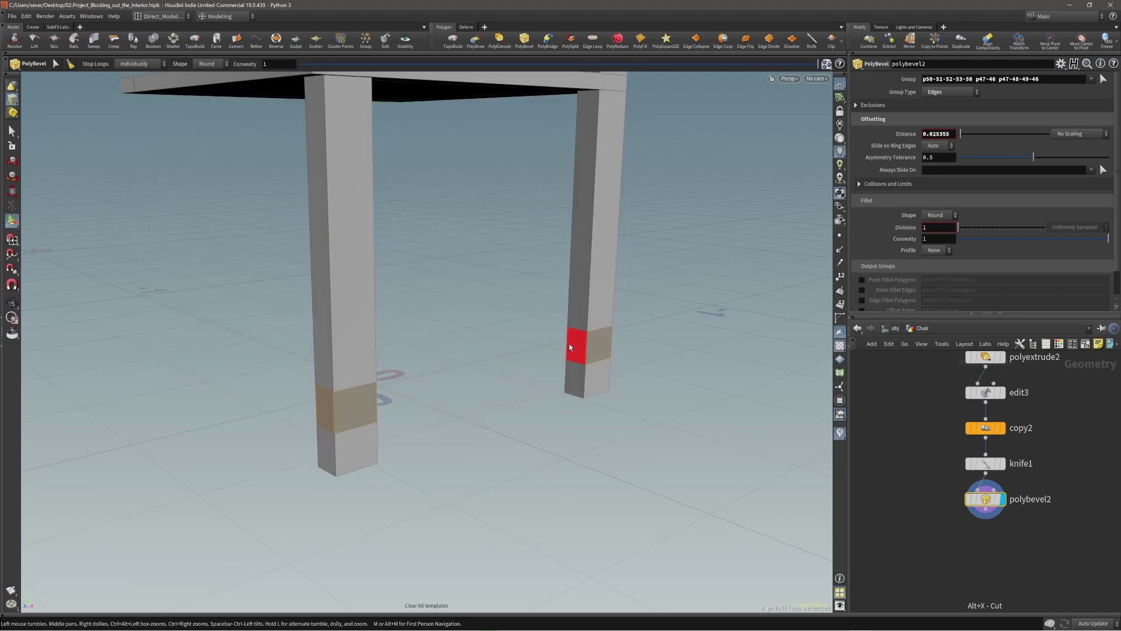
pyautogui.press('Escape')
pyautogui.moveTo(483, 327); pyautogui.dragTo(514, 304)
pyautogui.press('Return')
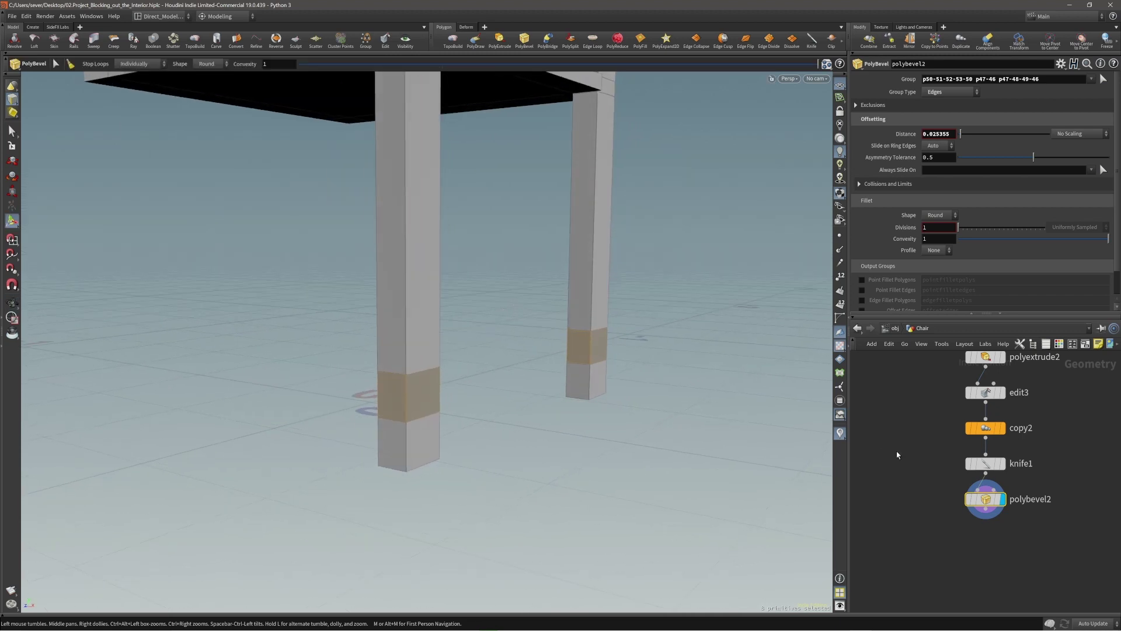
pyautogui.moveTo(506, 359); pyautogui.dragTo(546, 353)
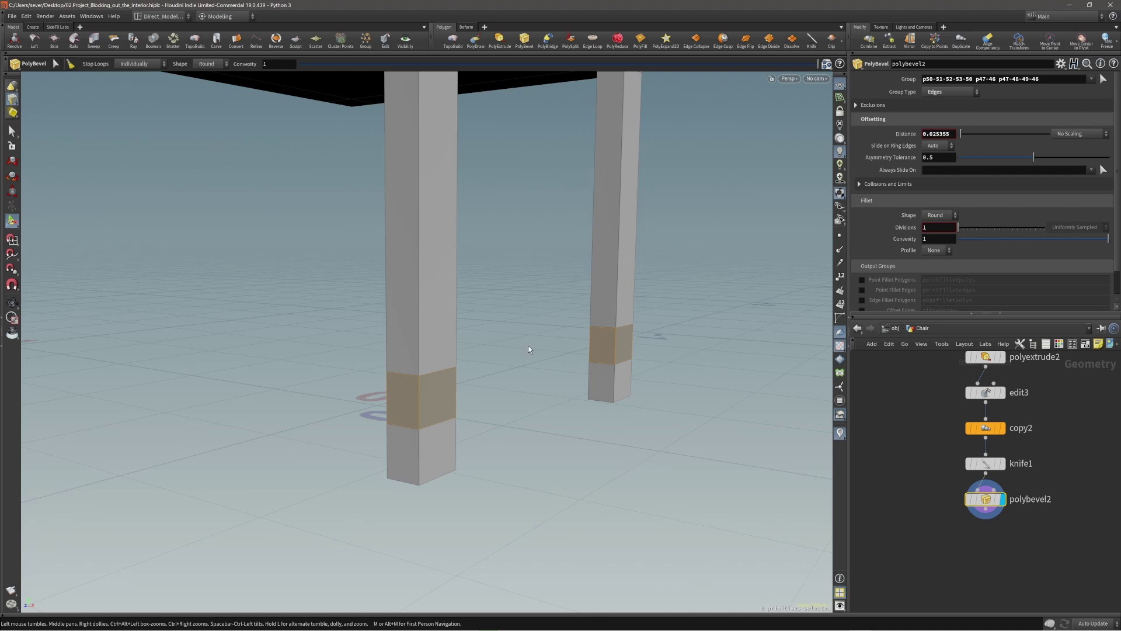
pyautogui.press('Escape')
pyautogui.moveTo(609, 337); pyautogui.dragTo(602, 336)
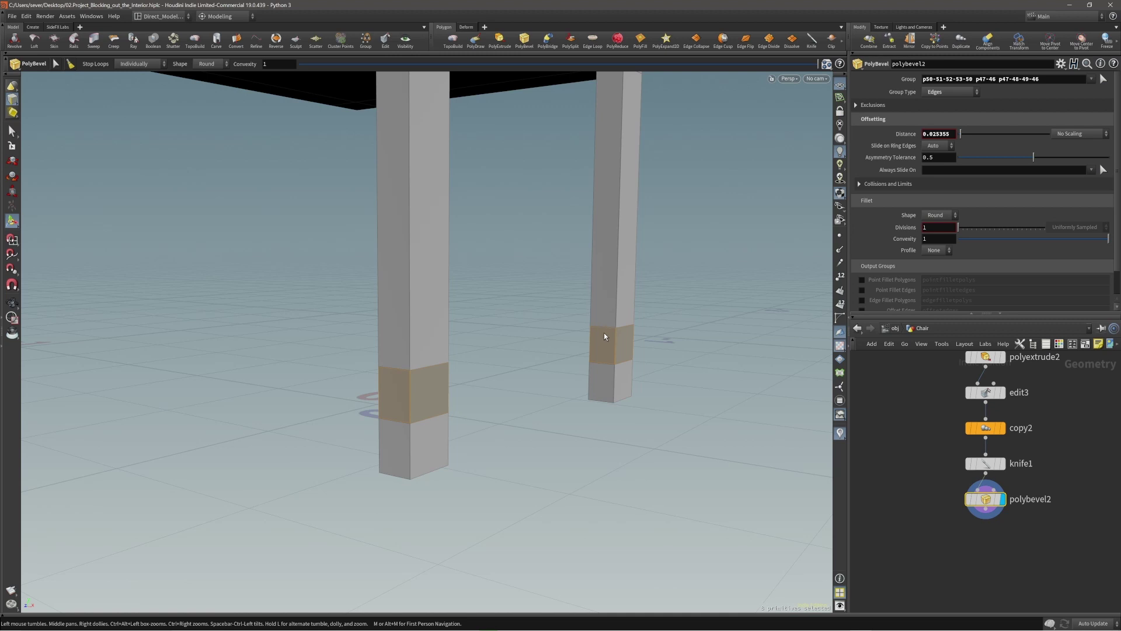
# Step: Duplicate the two facing band faces near the legs' feet with Copy and Transform, scaling the copies to about 0.887 in Z
pyautogui.keyDown('alt'); pyautogui.moveTo(604, 331); pyautogui.dragTo(593, 332); pyautogui.keyUp('alt')
pyautogui.press('4')
pyautogui.click(596, 343)
pyautogui.keyDown('alt'); pyautogui.moveTo(620, 412); pyautogui.dragTo(404, 383); pyautogui.keyUp('alt')
pyautogui.keyDown('shift'); pyautogui.click(393, 300); pyautogui.keyUp('shift')
pyautogui.keyDown('alt'); pyautogui.moveTo(419, 256); pyautogui.dragTo(385, 310, button='right'); pyautogui.keyUp('alt')
pyautogui.keyDown('alt'); pyautogui.moveTo(398, 277); pyautogui.dragTo(355, 316); pyautogui.keyUp('alt')
pyautogui.press('c')
pyautogui.click(343, 290)
pyautogui.click(340, 283)
pyautogui.moveTo(582, 388); pyautogui.dragTo(576, 388, button='middle')
pyautogui.keyDown('alt'); pyautogui.moveTo(509, 353); pyautogui.dragTo(471, 351); pyautogui.keyUp('alt')
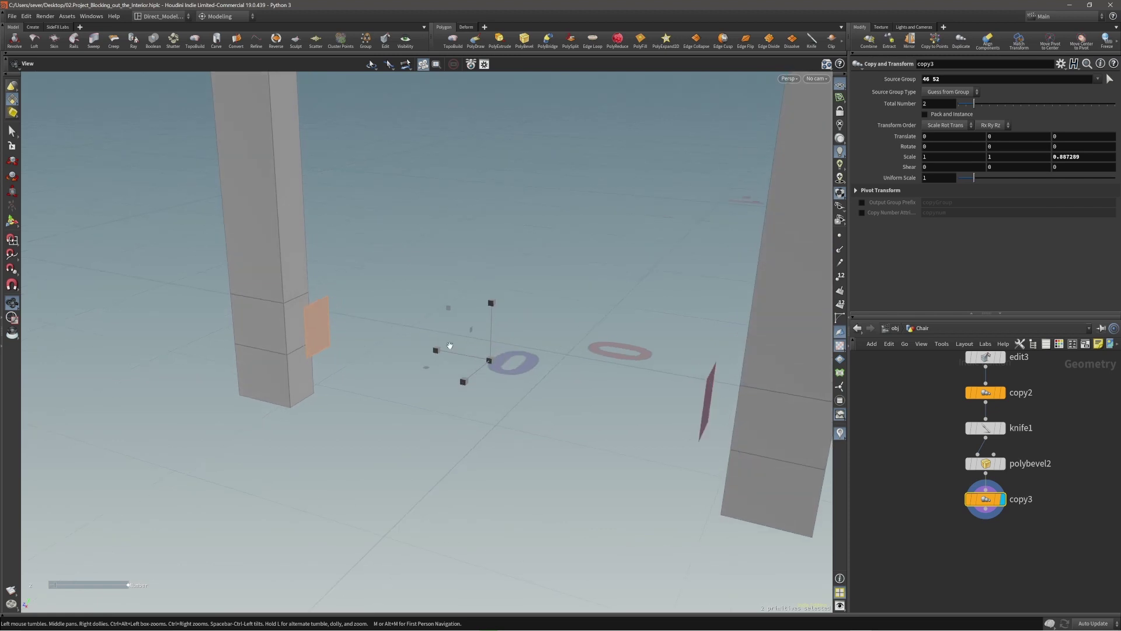
pyautogui.press('s')
pyautogui.click(321, 307)
pyautogui.keyDown('alt'); pyautogui.moveTo(346, 373); pyautogui.dragTo(341, 328); pyautogui.keyUp('alt')
pyautogui.press('c')
pyautogui.click(350, 326)
pyautogui.click(356, 321)
pyautogui.hotkey('ctrl', 'z')
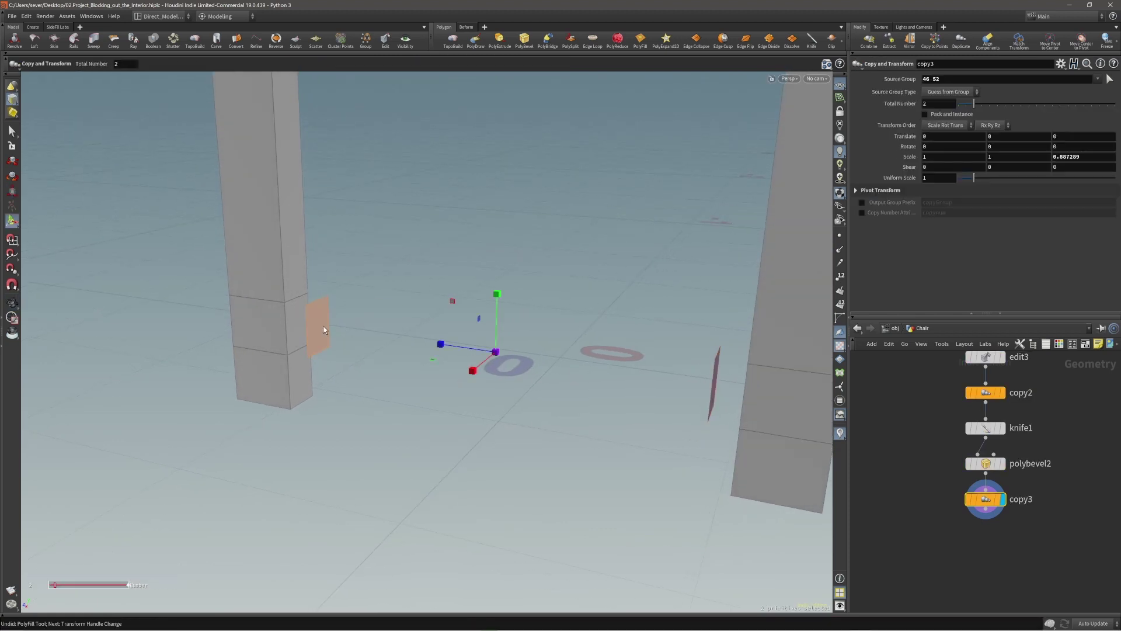
# Step: PolyBridge the two copied faces to form a crossbar between the legs
pyautogui.press('s')
pyautogui.press('4')
pyautogui.click(321, 337)
pyautogui.press('c')
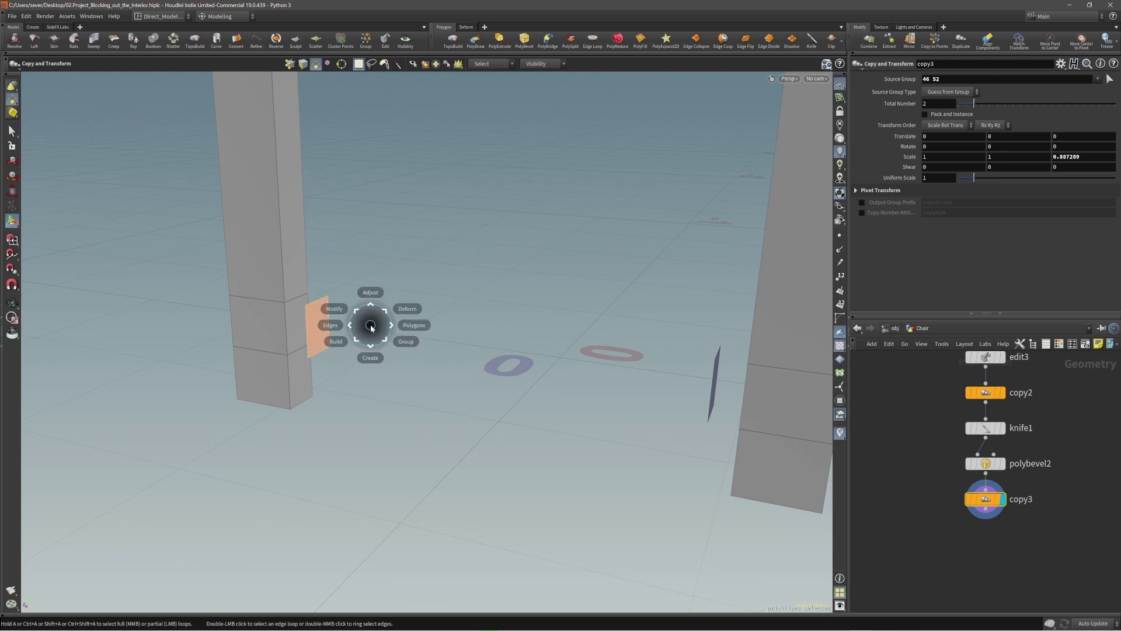
pyautogui.click(383, 325)
pyautogui.click(383, 338)
pyautogui.keyDown('alt'); pyautogui.moveTo(385, 334); pyautogui.dragTo(591, 295); pyautogui.keyUp('alt')
pyautogui.click(600, 287)
# Step: Reset the copied faces' Z scale to 1 so the crossbar reaches both legs
pyautogui.keyDown('alt'); pyautogui.moveTo(591, 341); pyautogui.dragTo(437, 306); pyautogui.keyUp('alt')
pyautogui.hotkey('ctrl', 'z')
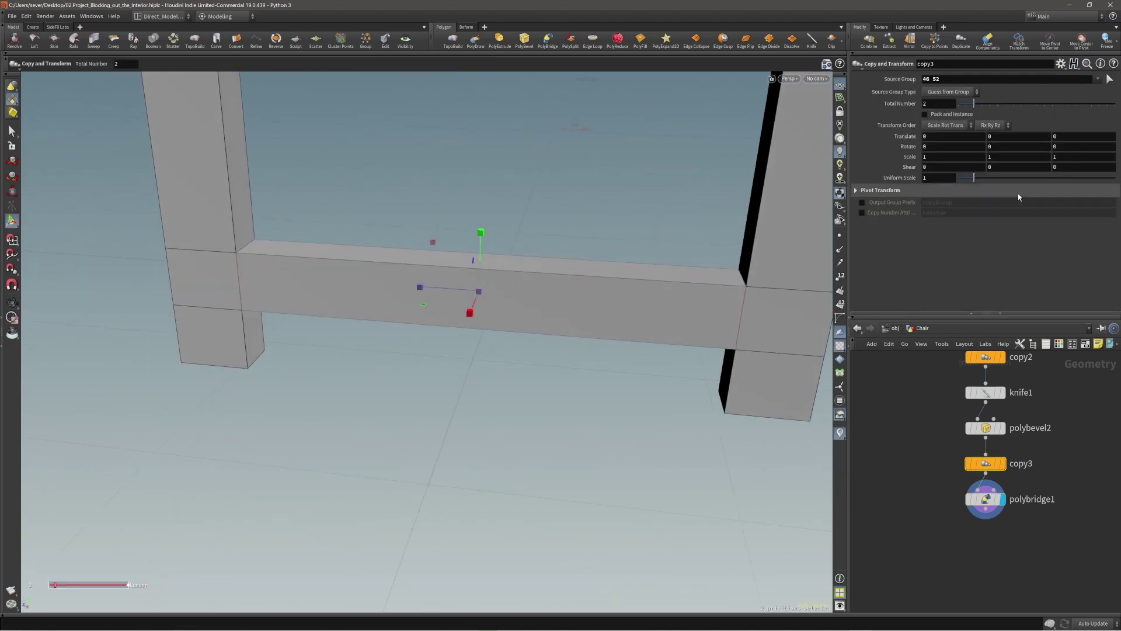
pyautogui.keyDown('alt'); pyautogui.moveTo(631, 296); pyautogui.dragTo(524, 284); pyautogui.keyUp('alt')
pyautogui.hotkey('ctrl', 'shift', 'z')
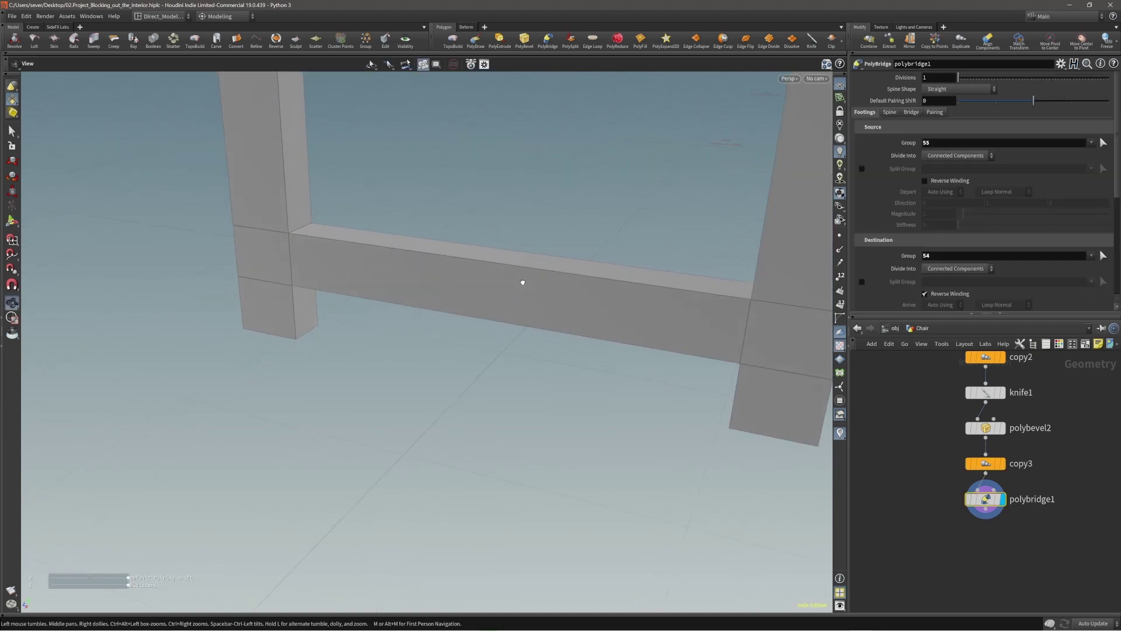
# Step: Scale the crossbar's faces to about 0.558 in X and Y to make it thinner
pyautogui.press('s')
pyautogui.keyDown('alt'); pyautogui.moveTo(537, 287); pyautogui.dragTo(451, 307, button='middle'); pyautogui.keyUp('alt')
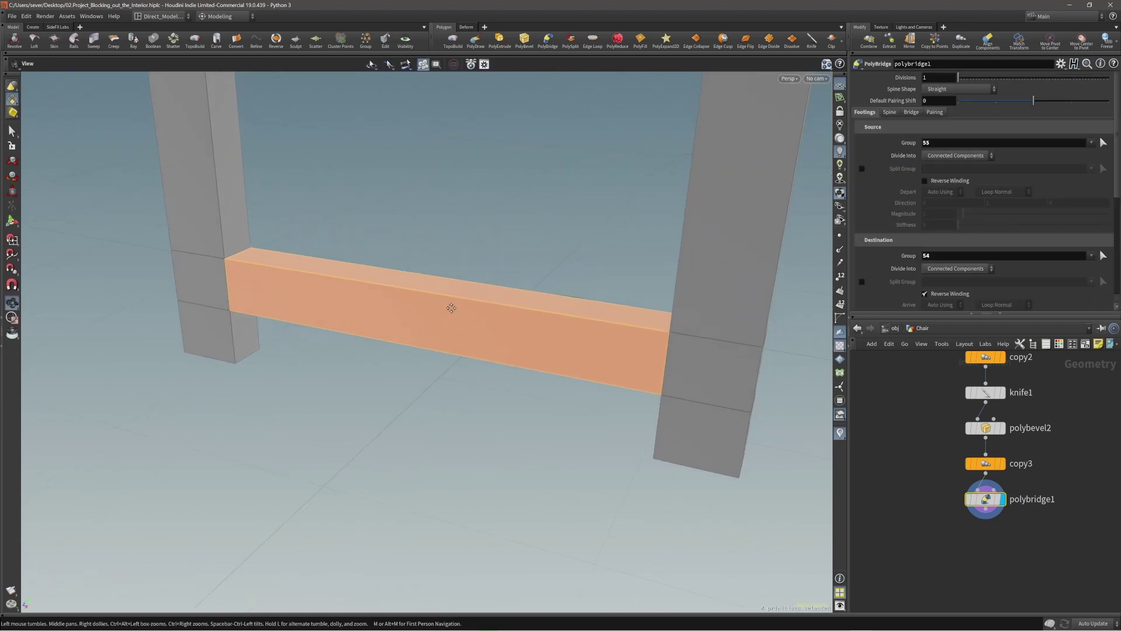
pyautogui.keyDown('alt'); pyautogui.moveTo(450, 307); pyautogui.dragTo(488, 293, button='right'); pyautogui.keyUp('alt')
pyautogui.keyDown('alt'); pyautogui.moveTo(459, 304); pyautogui.dragTo(416, 304); pyautogui.keyUp('alt')
pyautogui.press('e')
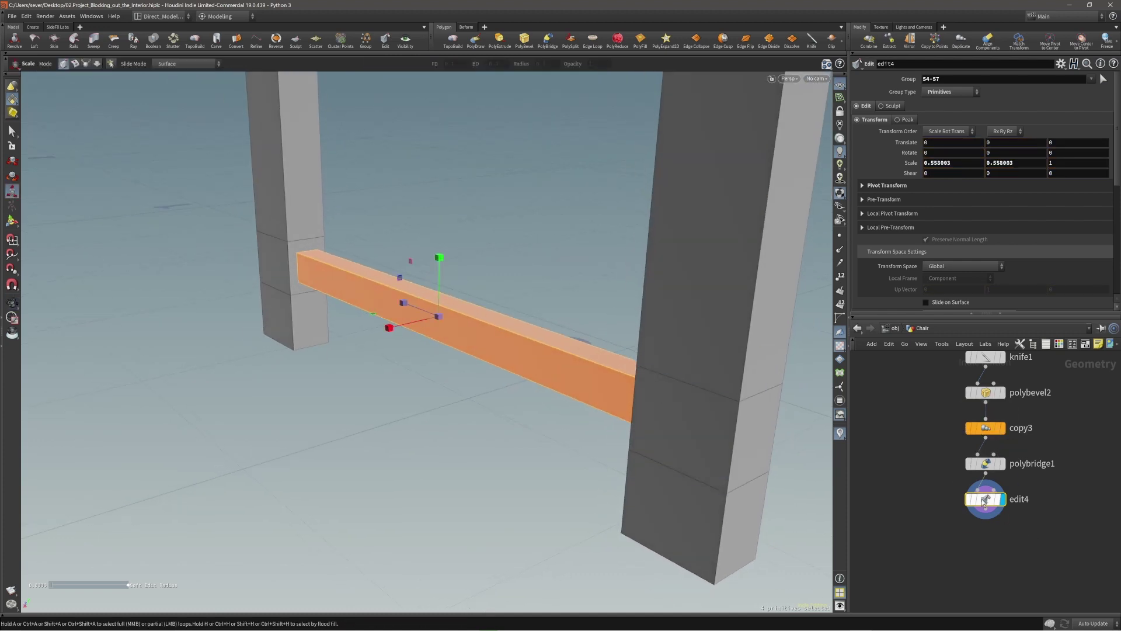
pyautogui.keyDown('alt'); pyautogui.moveTo(565, 365); pyautogui.dragTo(494, 326); pyautogui.keyUp('alt')
pyautogui.moveTo(466, 287); pyautogui.dragTo(483, 325)
pyautogui.press('Escape')
pyautogui.press('e')
# Step: Try raising the crossbar and the legs' band points by about 0.274 in Y, and undo the move
pyautogui.click(993, 359)
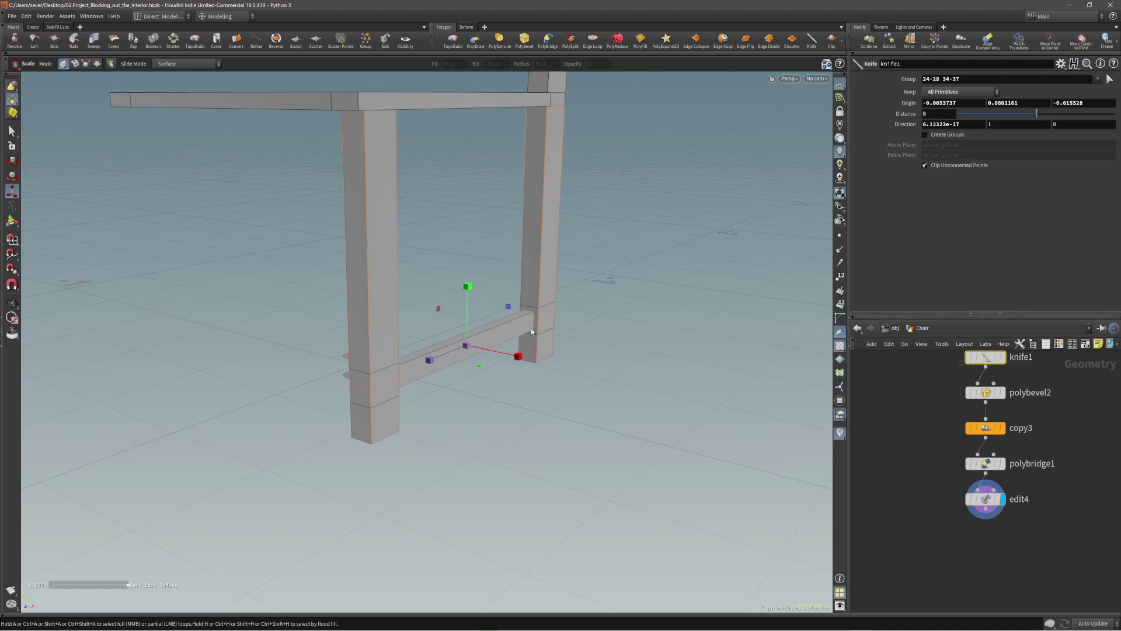
pyautogui.press('Return')
pyautogui.keyDown('alt'); pyautogui.moveTo(492, 313); pyautogui.dragTo(374, 362); pyautogui.keyUp('alt')
pyautogui.keyDown('alt'); pyautogui.moveTo(489, 361); pyautogui.dragTo(385, 350); pyautogui.keyUp('alt')
pyautogui.press('End')
pyautogui.keyDown('alt'); pyautogui.moveTo(396, 327); pyautogui.dragTo(415, 356, button='middle'); pyautogui.keyUp('alt')
pyautogui.moveTo(415, 356); pyautogui.dragTo(426, 298)
pyautogui.press('Return')
pyautogui.moveTo(345, 337); pyautogui.dragTo(599, 410)
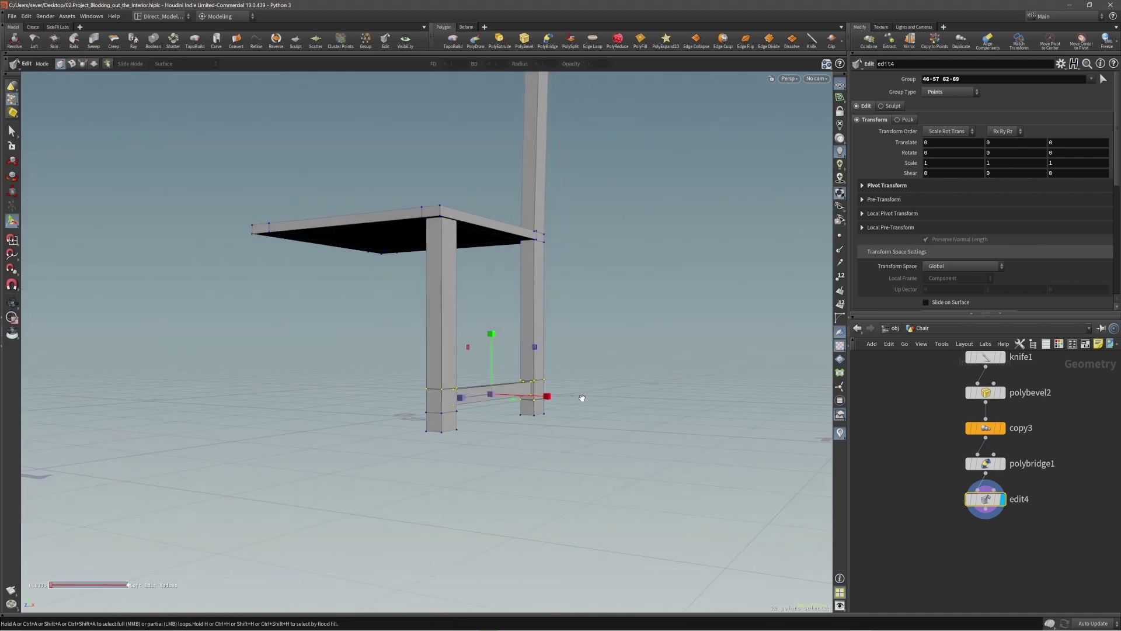
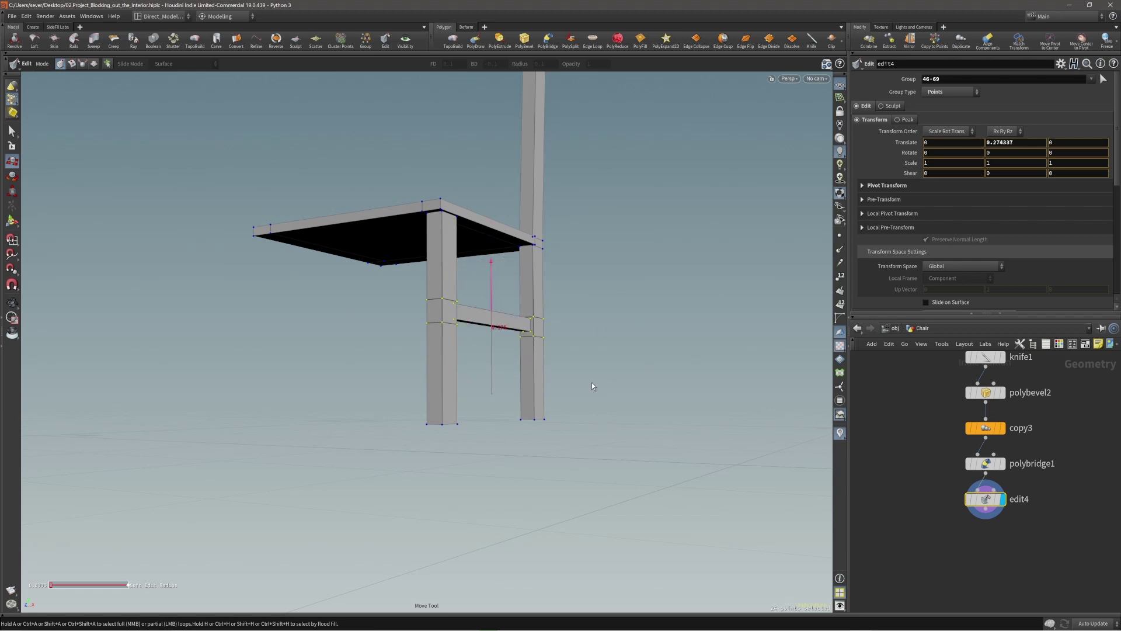
pyautogui.moveTo(589, 344); pyautogui.dragTo(591, 354, button='middle')
pyautogui.hotkey('ctrl', 'z')
# Step: Bring the cabin interior reference image into view and examine the chair's backrest and crossbars
pyautogui.keyDown('alt'); pyautogui.moveTo(488, 325); pyautogui.dragTo(464, 287); pyautogui.keyUp('alt')
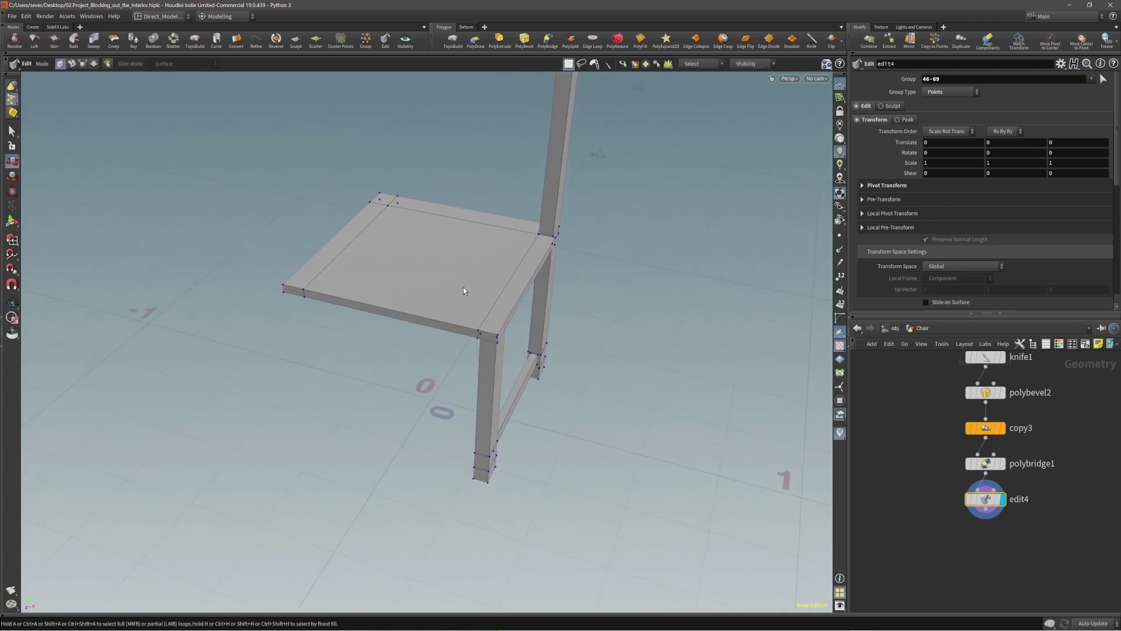
pyautogui.moveTo(463, 287); pyautogui.dragTo(751, 335, button='right')
pyautogui.moveTo(1120, 324); pyautogui.dragTo(634, 314, button='right')
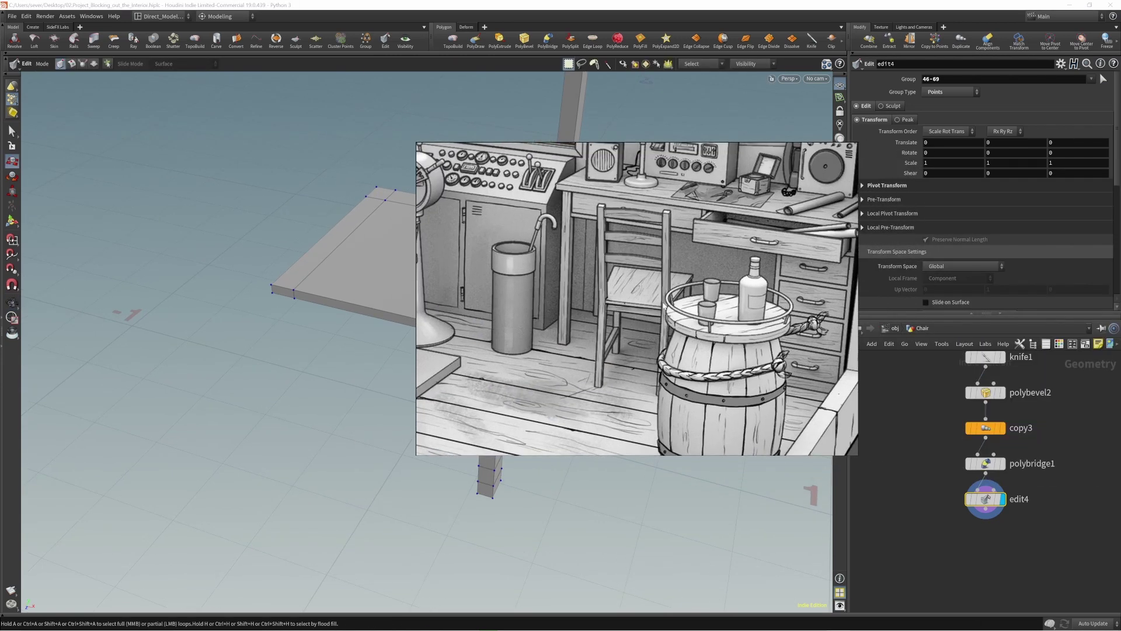
pyautogui.moveTo(600, 307); pyautogui.dragTo(591, 306, button='right')
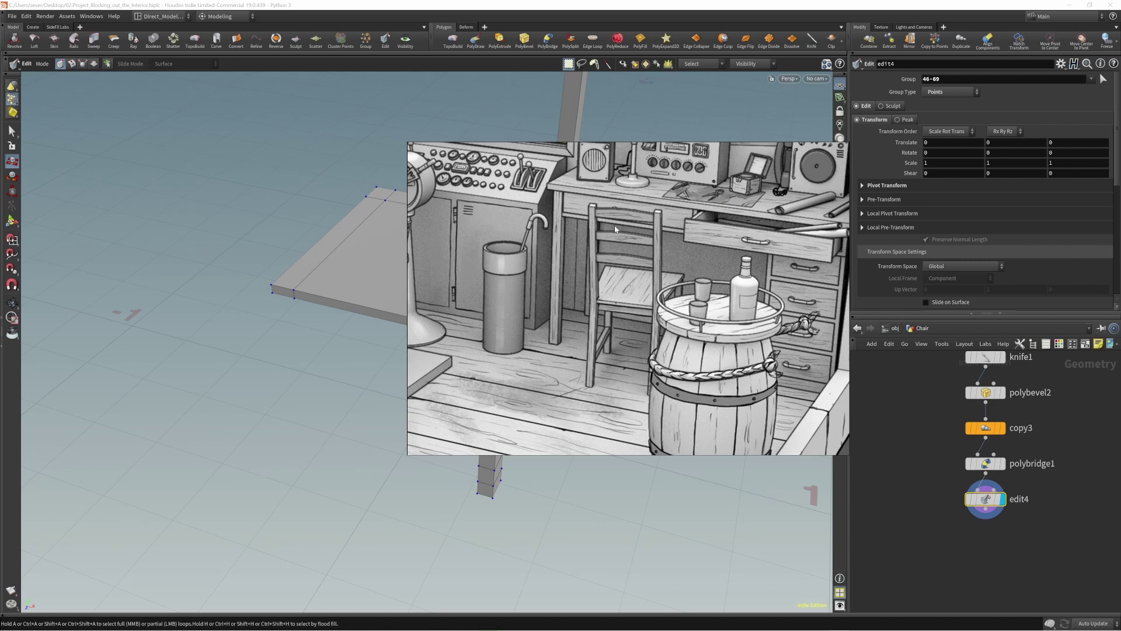
pyautogui.moveTo(590, 263); pyautogui.dragTo(728, 311, button='right')
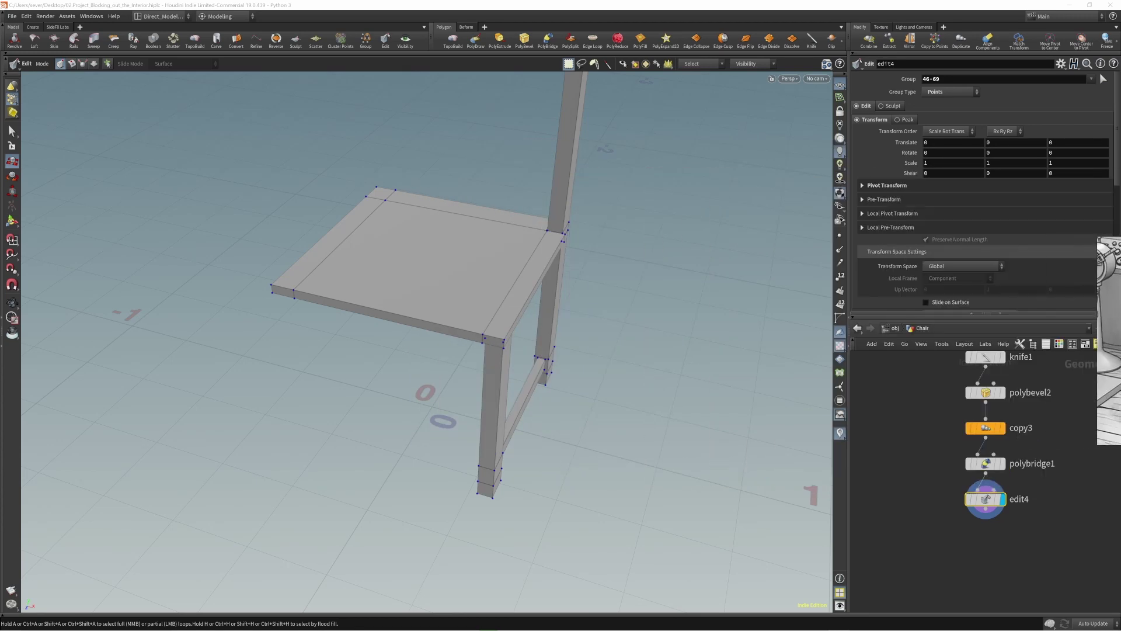
# Step: Insert three evenly spaced edge loops around the backrest post with PolySplit
pyautogui.press('Escape')
pyautogui.moveTo(622, 313); pyautogui.dragTo(608, 210)
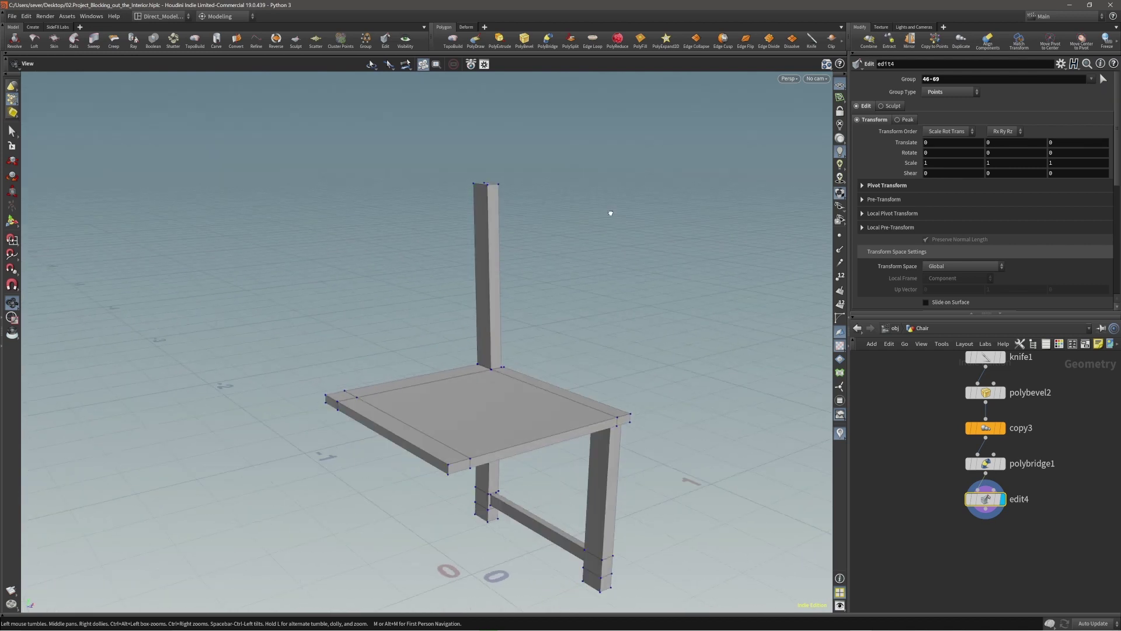
pyautogui.press('Return')
pyautogui.keyDown('alt'); pyautogui.moveTo(532, 238); pyautogui.dragTo(488, 244); pyautogui.keyUp('alt')
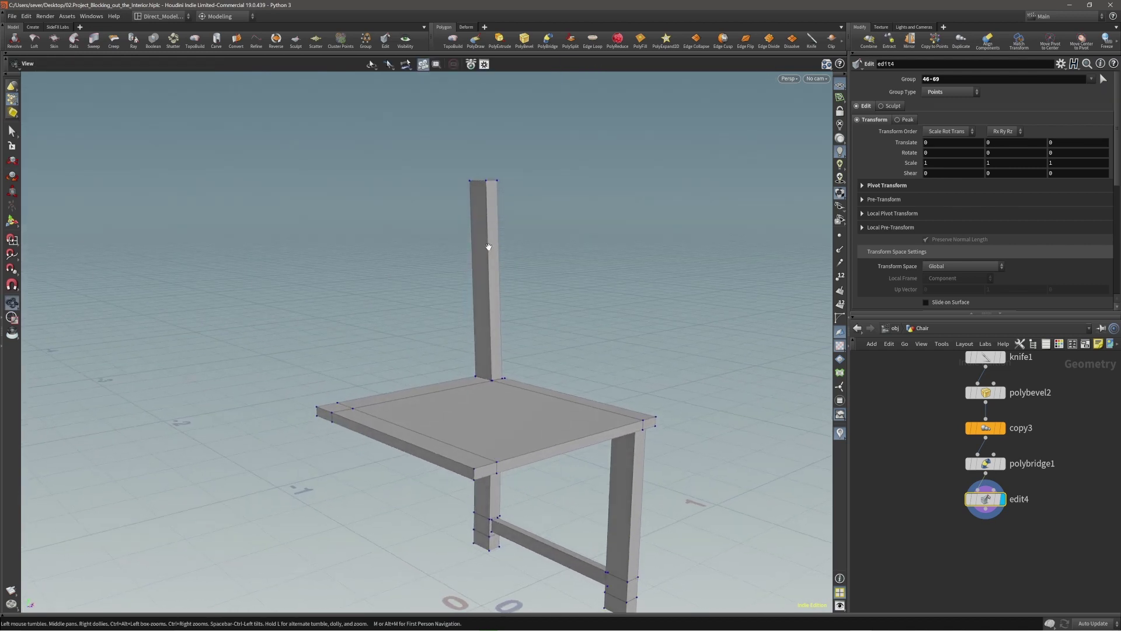
pyautogui.press('c')
pyautogui.click(480, 239)
pyautogui.click(477, 240)
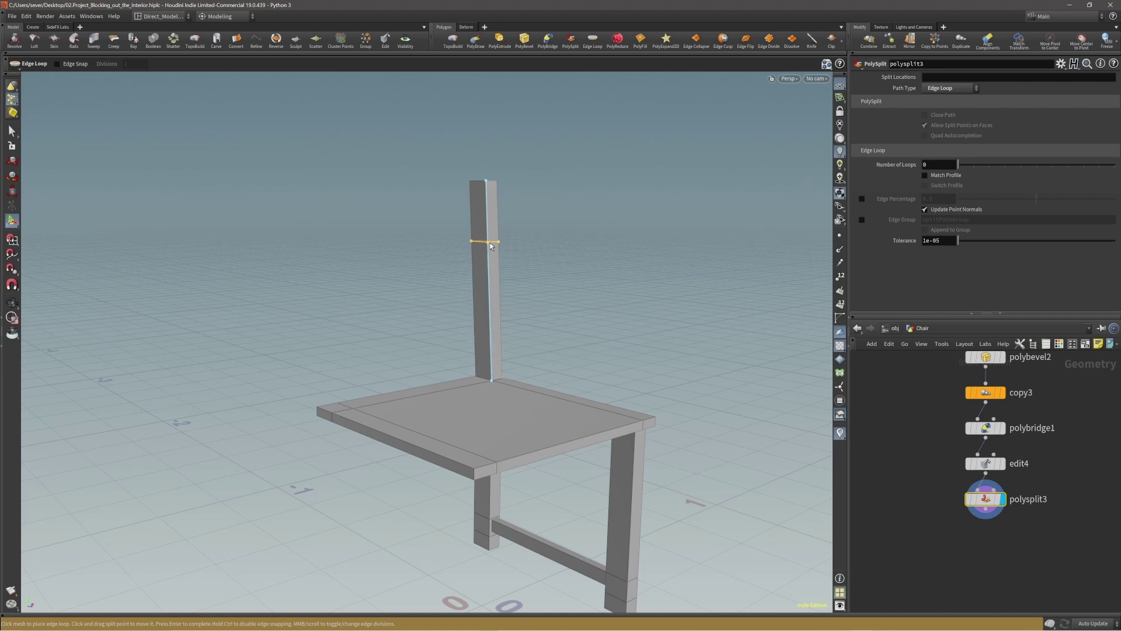
pyautogui.click(489, 243)
pyautogui.moveTo(489, 243); pyautogui.dragTo(455, 264)
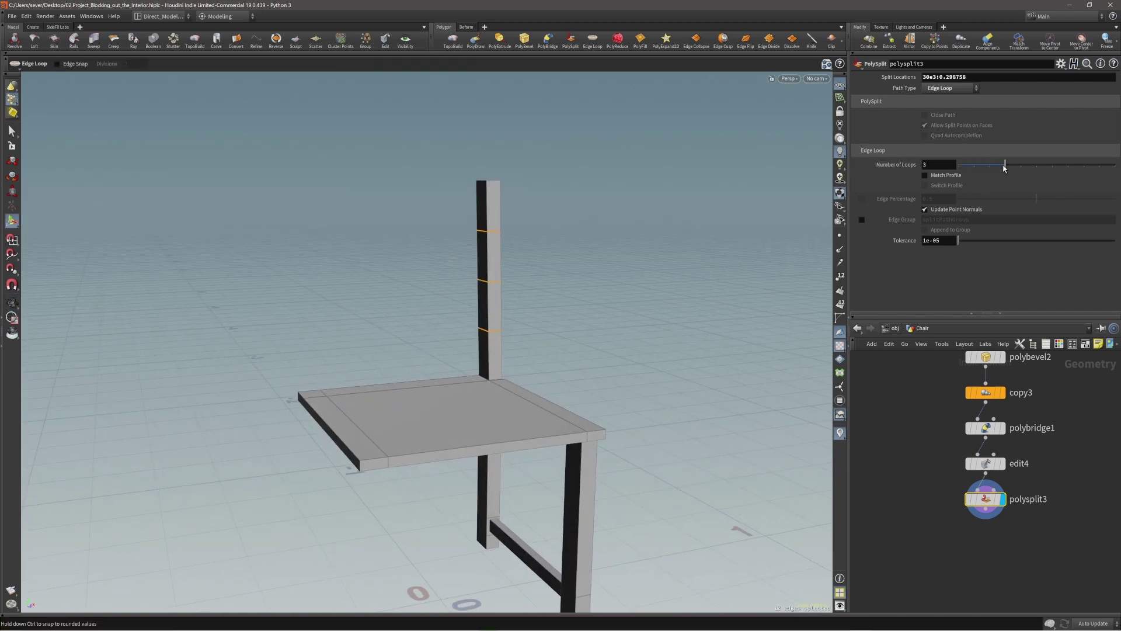
# Step: PolyBevel the three edge loops on the backrest post with a distance of about 0.027
pyautogui.press('space')
pyautogui.moveTo(521, 255); pyautogui.dragTo(494, 250)
pyautogui.press('s')
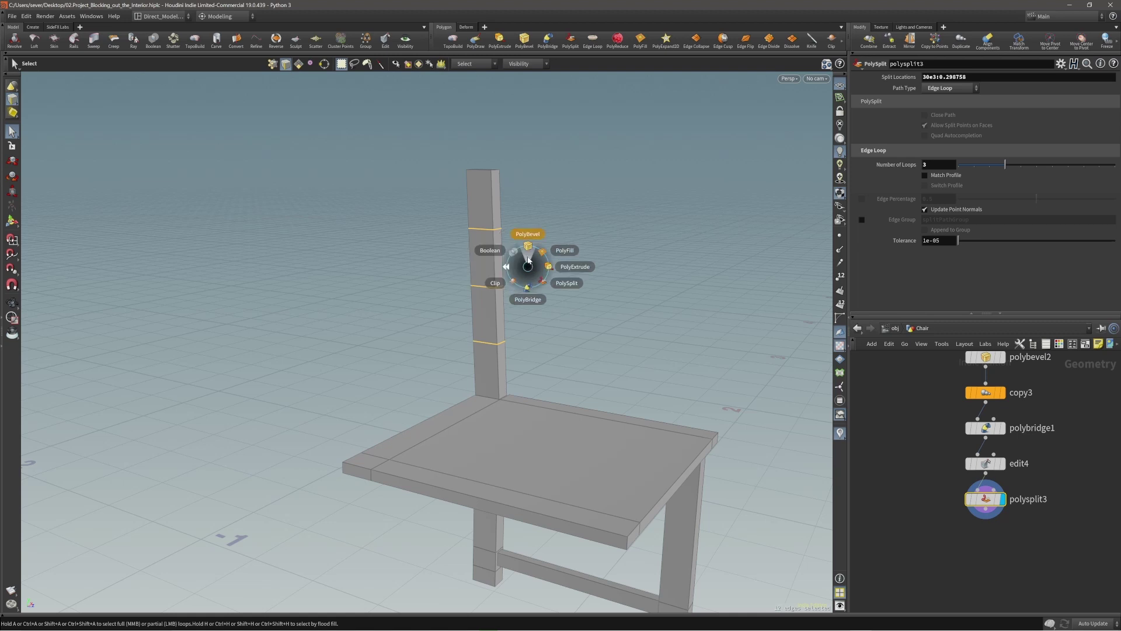
pyautogui.click(528, 257)
pyautogui.moveTo(541, 256)
pyautogui.mouseDown()
pyautogui.moveTo(566, 245)
pyautogui.moveTo(532, 248)
pyautogui.mouseUp()
# Step: Duplicate the three beveled band faces on the inner side of the backrest post with Copy and Transform
pyautogui.press('s')
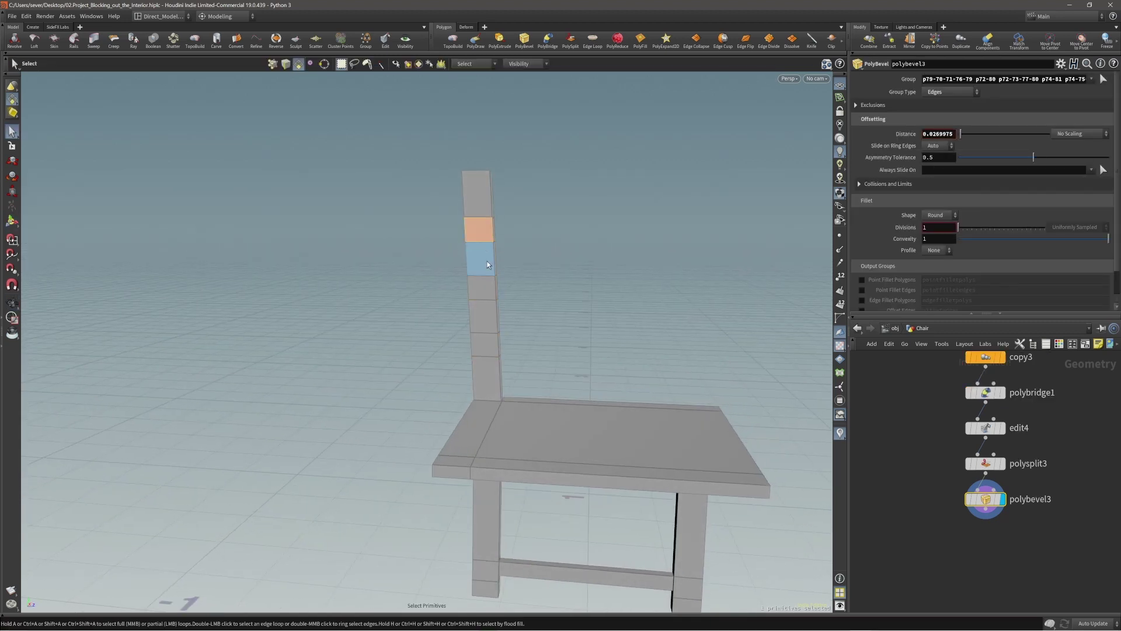
pyautogui.keyDown('alt'); pyautogui.moveTo(476, 305); pyautogui.dragTo(490, 257, button='right'); pyautogui.keyUp('alt')
pyautogui.keyDown('alt'); pyautogui.moveTo(490, 257); pyautogui.dragTo(467, 269); pyautogui.keyUp('alt')
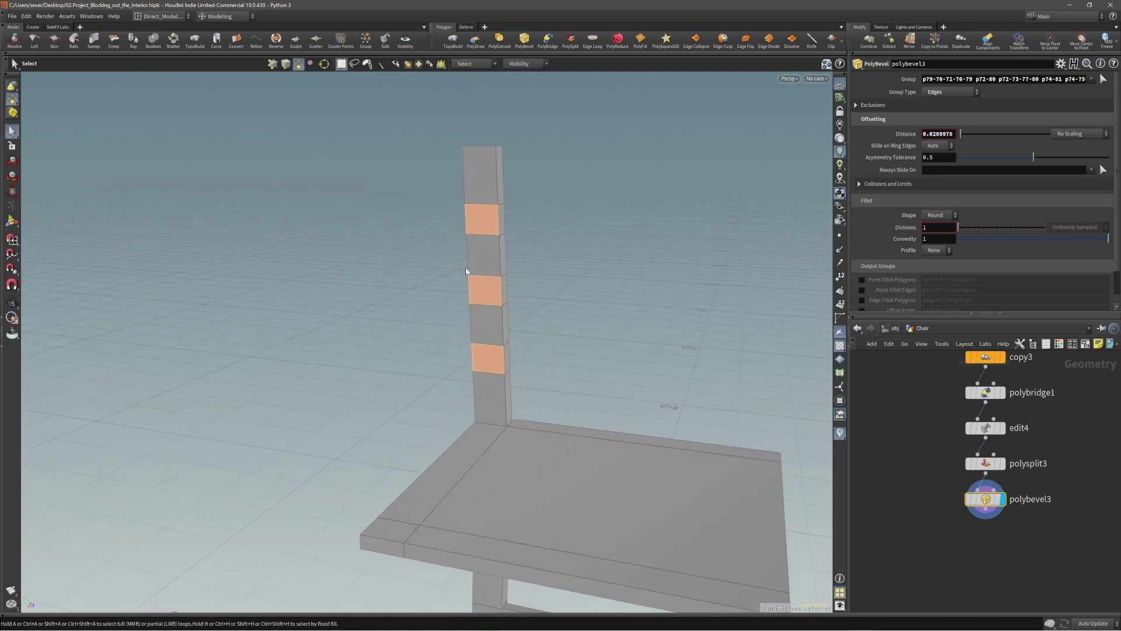
pyautogui.press('c')
pyautogui.click(459, 262)
pyautogui.press('c')
pyautogui.click(468, 271)
pyautogui.click(468, 268)
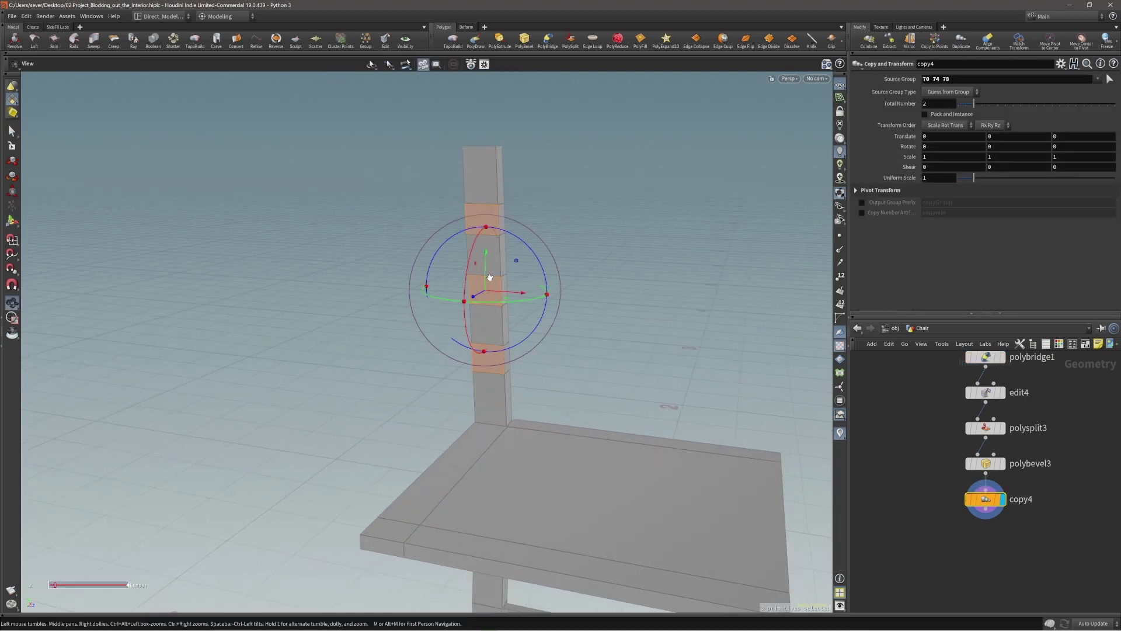
# Step: PolyExtrude the three copied faces with an inset of 0.01 and disable Output Side
pyautogui.moveTo(490, 276)
pyautogui.keyDown('alt'); pyautogui.mouseDown()
pyautogui.moveTo(471, 263)
pyautogui.moveTo(508, 260)
pyautogui.moveTo(485, 258)
pyautogui.mouseUp(); pyautogui.keyUp('alt')
pyautogui.press('c')
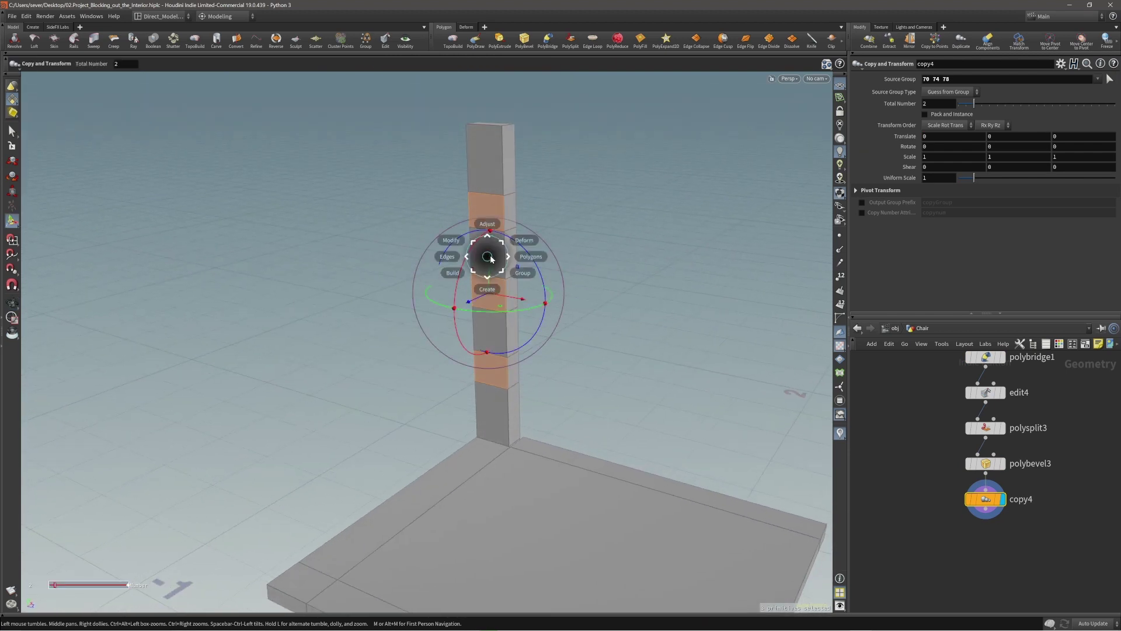
pyautogui.click(496, 258)
pyautogui.click(508, 257)
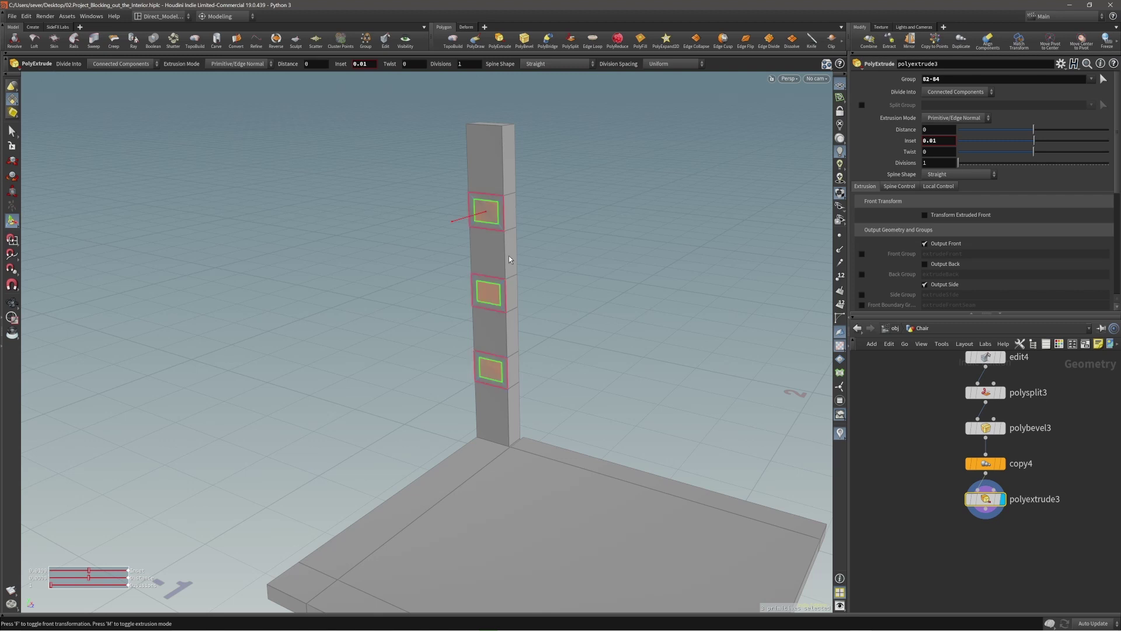
pyautogui.click(925, 284)
# Step: Enable Transform Extruded Front and scale the inset faces to about 1.097 in X and 0.800 in Y
pyautogui.press('Escape')
pyautogui.moveTo(448, 283); pyautogui.dragTo(471, 219)
pyautogui.press('Return')
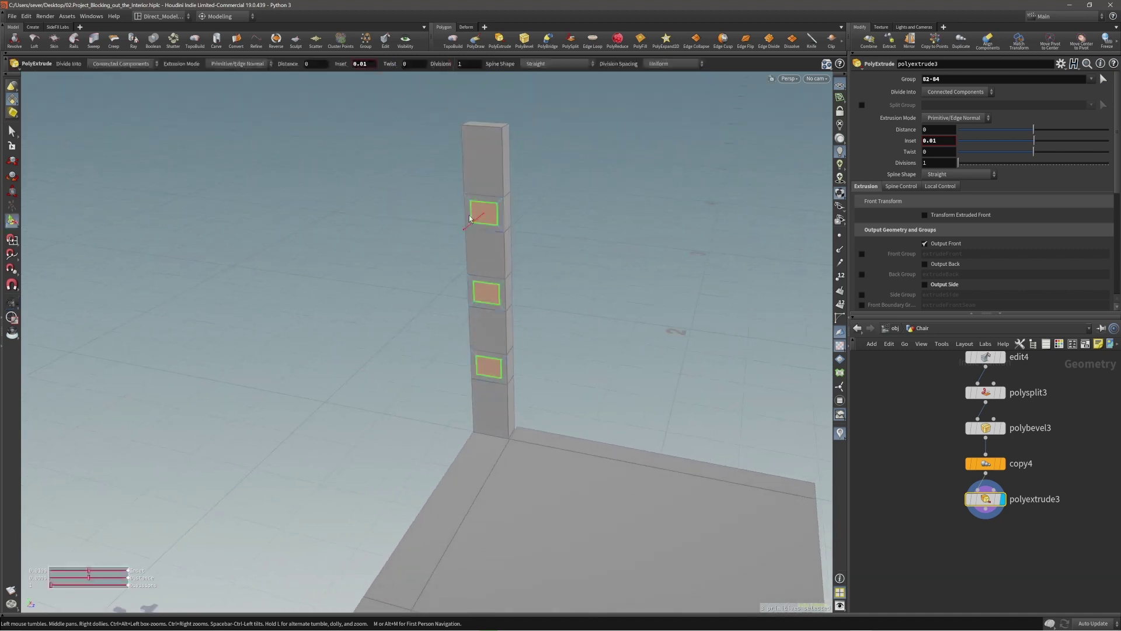
pyautogui.press('Escape')
pyautogui.moveTo(476, 271); pyautogui.dragTo(499, 261)
pyautogui.press('Return')
pyautogui.press('f')
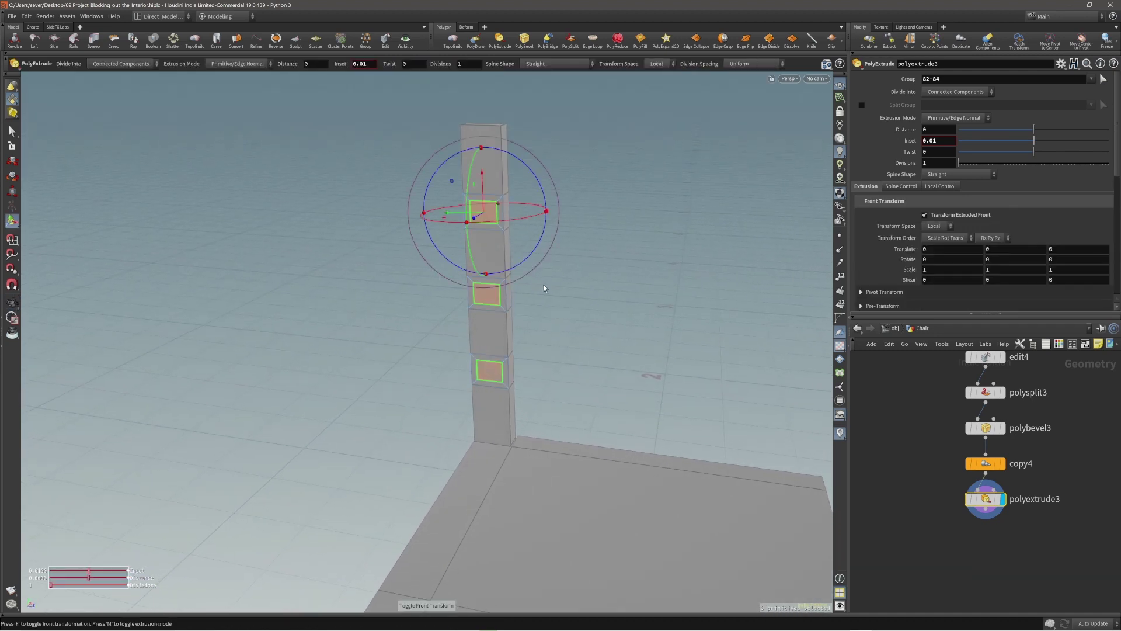
pyautogui.press('t')
pyautogui.press('e')
pyautogui.moveTo(542, 292)
pyautogui.mouseDown(button='middle')
pyautogui.moveTo(565, 306)
pyautogui.moveTo(546, 301)
pyautogui.mouseUp(button='middle')
pyautogui.moveTo(490, 267)
pyautogui.keyDown('alt'); pyautogui.mouseDown()
pyautogui.moveTo(523, 250)
pyautogui.moveTo(509, 266)
pyautogui.mouseUp(); pyautogui.keyUp('alt')
pyautogui.press('Return')
pyautogui.moveTo(565, 269); pyautogui.dragTo(563, 277, button='middle')
pyautogui.moveTo(562, 276); pyautogui.dragTo(570, 283, button='middle')
pyautogui.moveTo(493, 272); pyautogui.dragTo(327, 292)
pyautogui.press('Return')
# Step: PolyExtrude the three inset faces outward by about 0.328 to form the backrest slats
pyautogui.press('c')
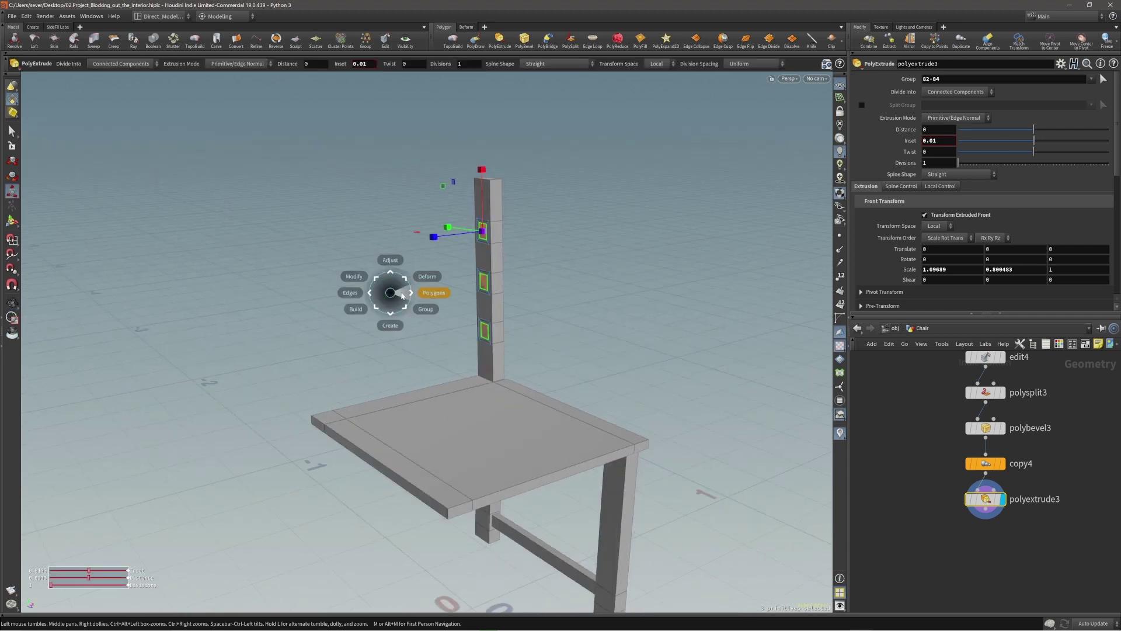
pyautogui.click(420, 296)
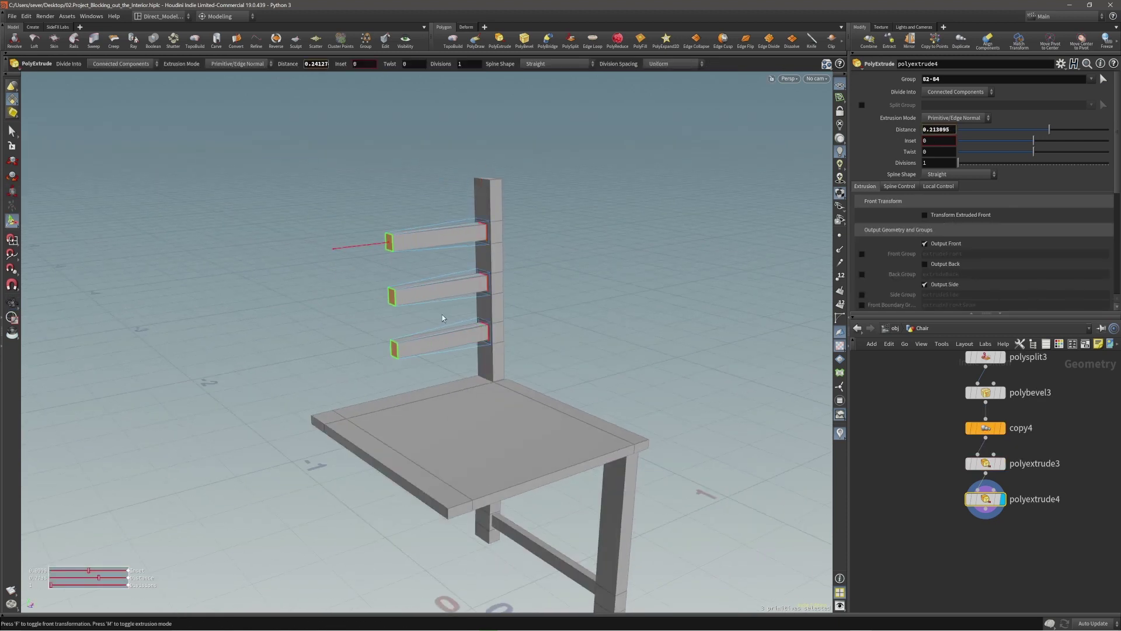
pyautogui.press('Escape')
pyautogui.moveTo(431, 320); pyautogui.dragTo(373, 329)
pyautogui.press('Return')
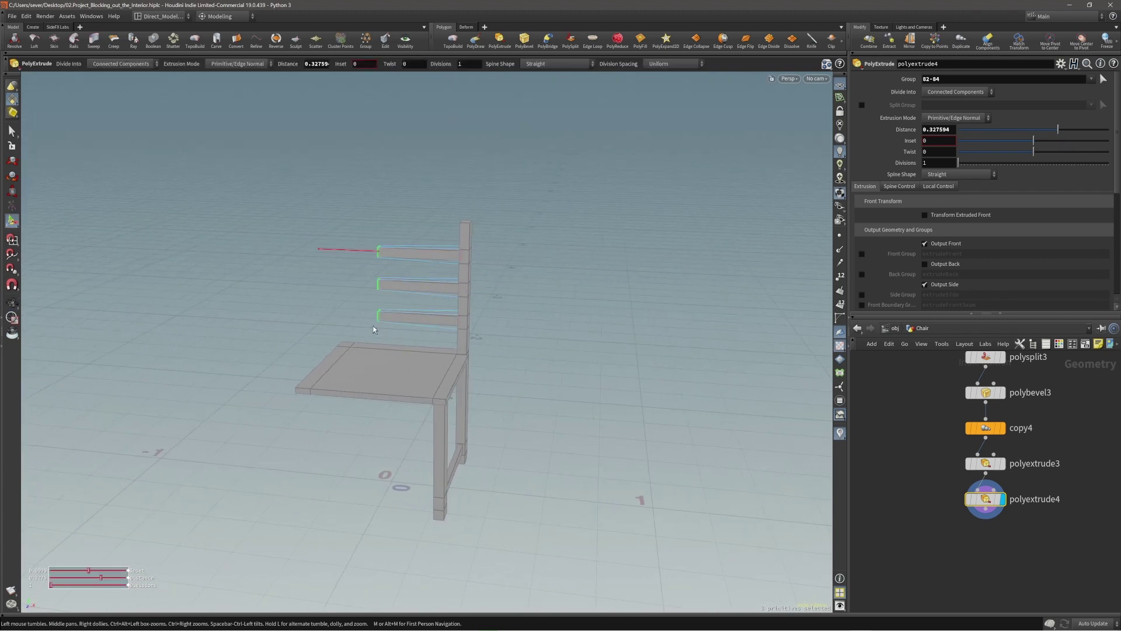
# Step: Clip the whole chair with a vertical plane, setting its direction to 1, 0, 0 to keep the finished half
pyautogui.press('Escape')
pyautogui.moveTo(292, 208); pyautogui.dragTo(363, 309)
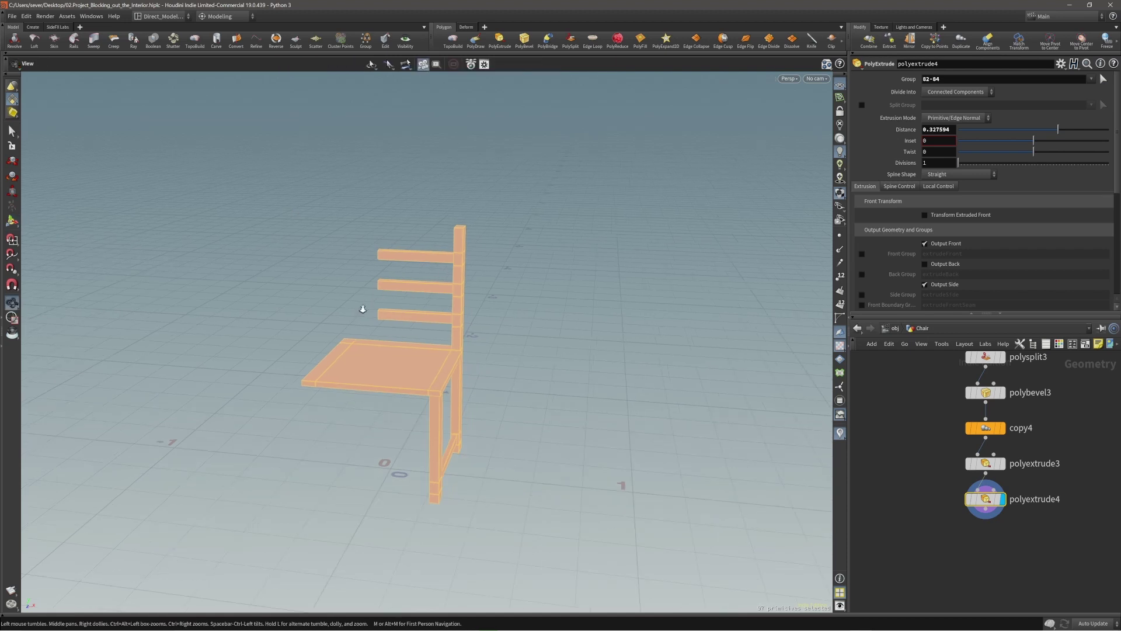
pyautogui.press('Return')
pyautogui.click(832, 39)
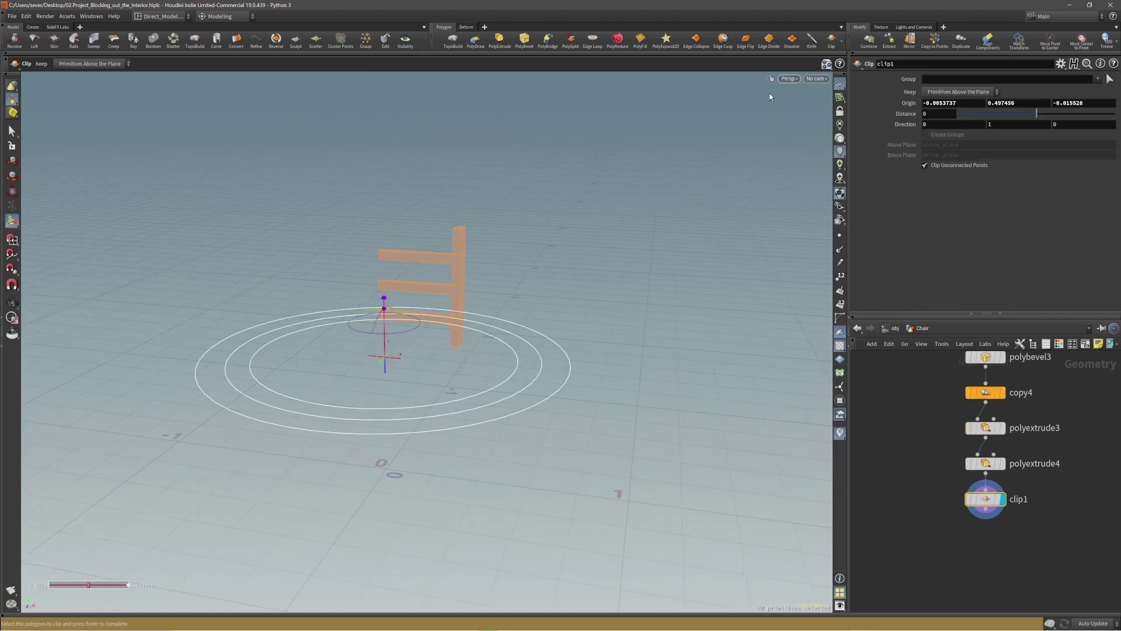
pyautogui.moveTo(408, 316); pyautogui.dragTo(443, 363)
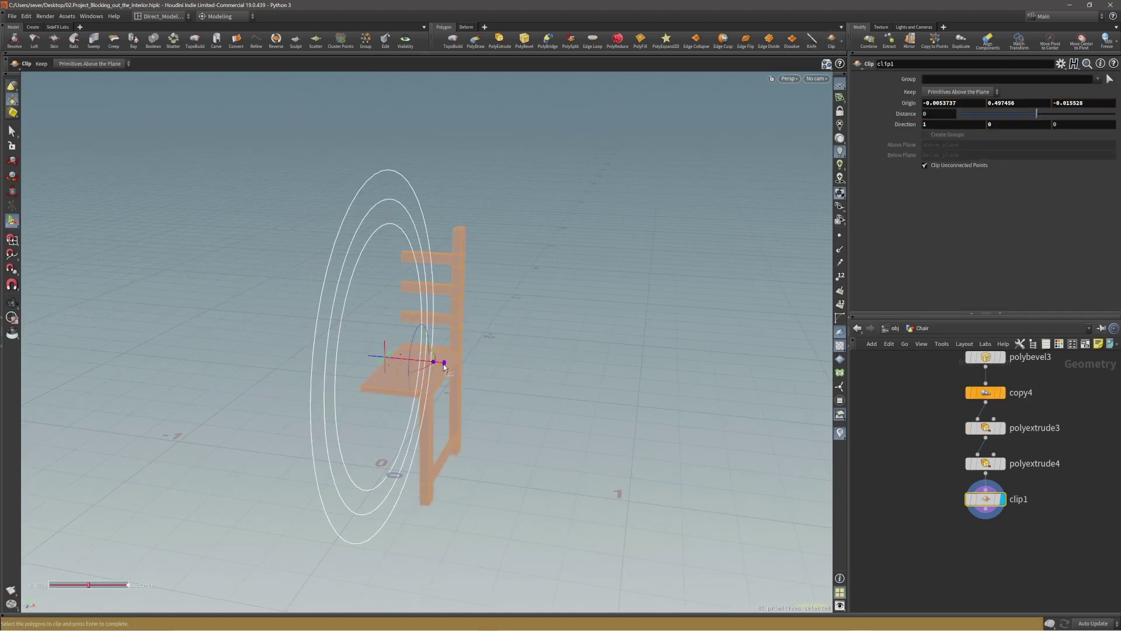
# Step: Mirror the clipped half of the chair across the plane with direction 1, 0, 0 to complete the chair
pyautogui.click(593, 238)
pyautogui.click(593, 230)
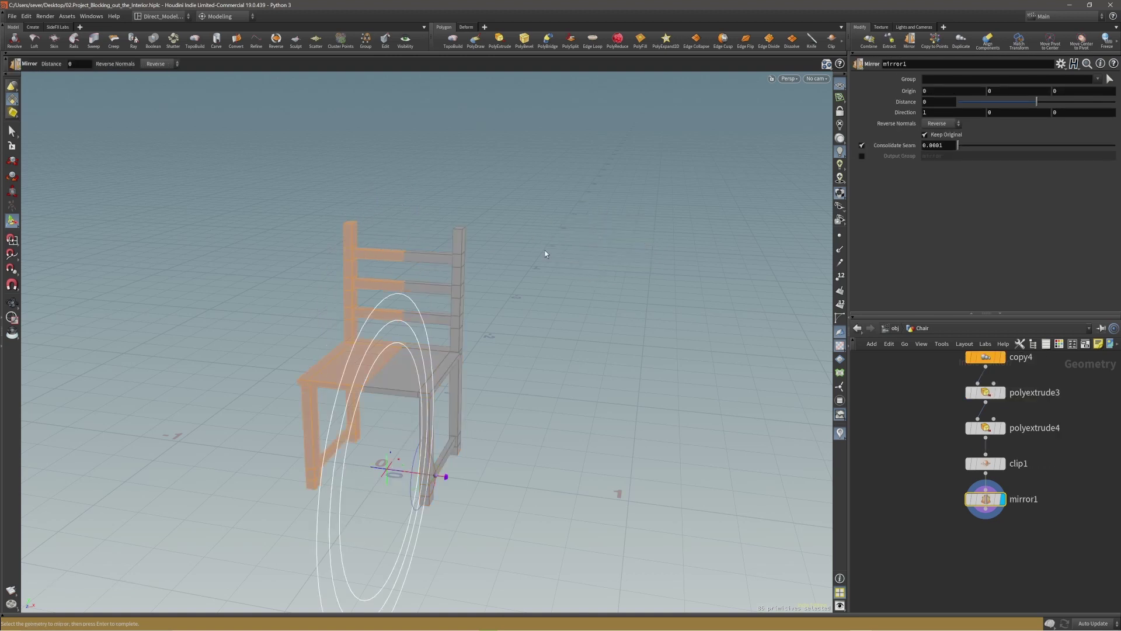
pyautogui.keyDown('alt'); pyautogui.moveTo(414, 301); pyautogui.dragTo(390, 315); pyautogui.keyUp('alt')
pyautogui.keyDown('alt'); pyautogui.moveTo(390, 315); pyautogui.dragTo(609, 262, button='right'); pyautogui.keyUp('alt')
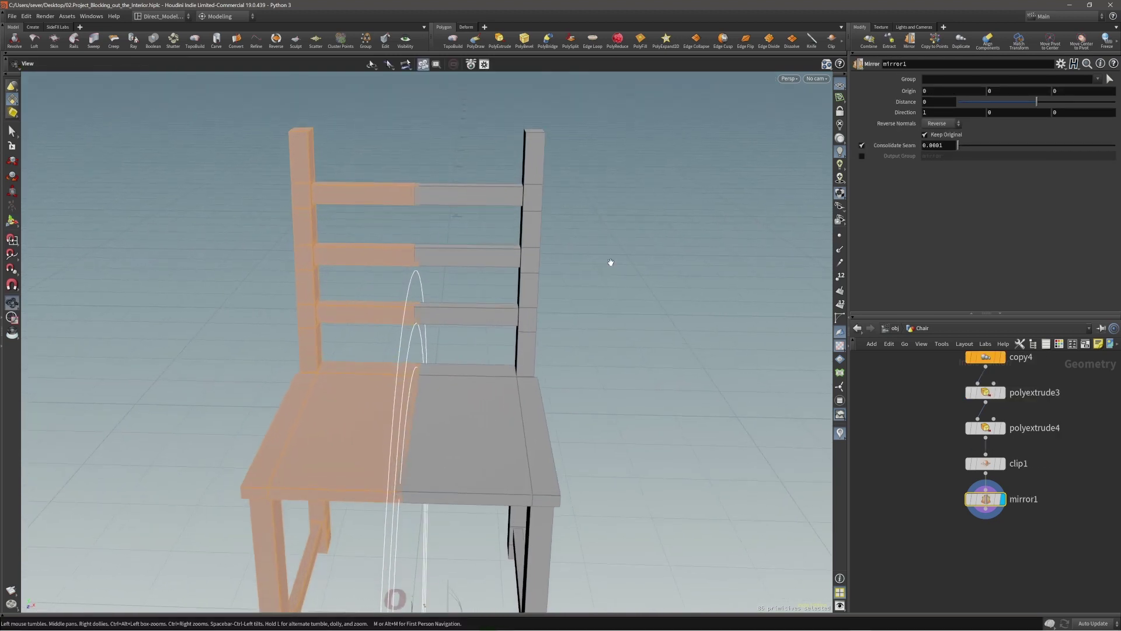
pyautogui.keyDown('alt'); pyautogui.moveTo(484, 267); pyautogui.dragTo(476, 235); pyautogui.keyUp('alt')
pyautogui.keyDown('alt'); pyautogui.moveTo(475, 235); pyautogui.dragTo(413, 274, button='right'); pyautogui.keyUp('alt')
pyautogui.keyDown('alt'); pyautogui.moveTo(412, 274); pyautogui.dragTo(443, 294); pyautogui.keyUp('alt')
# Step: Set the X origin of the Clip node's plane to 0, then return to the Mirror node
pyautogui.press('pageup')
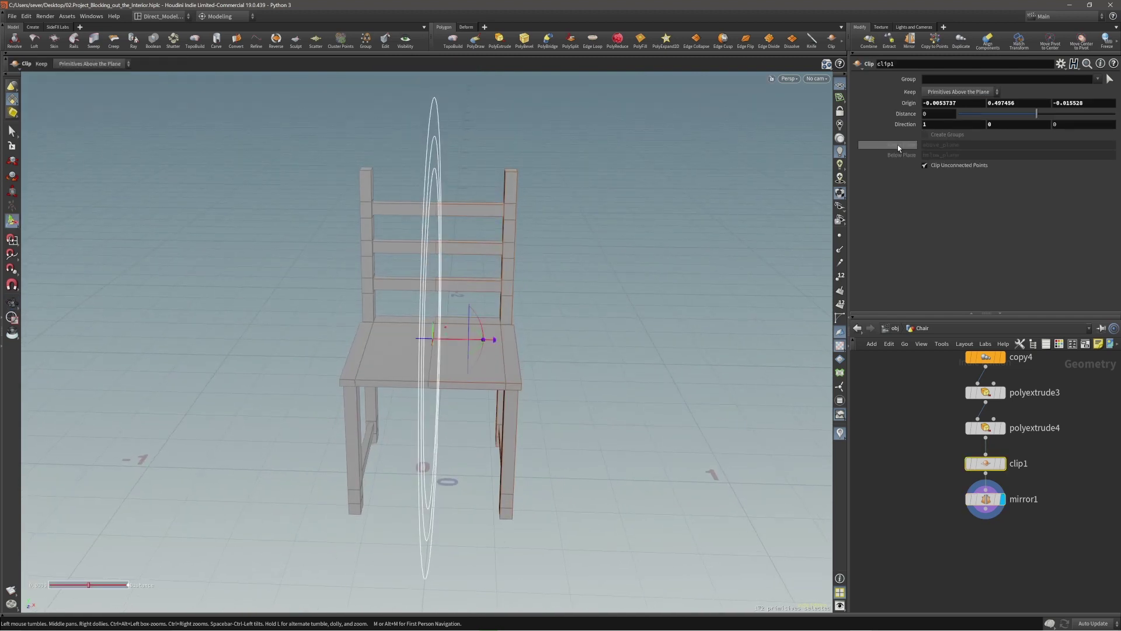
pyautogui.write('0')
pyautogui.press('Return')
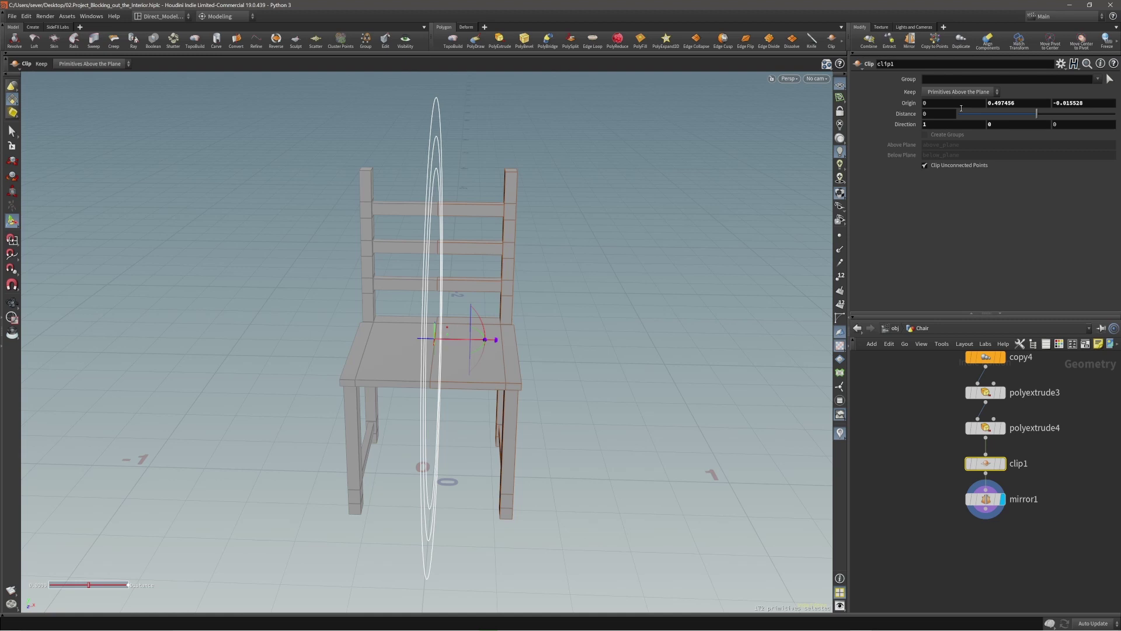
pyautogui.scroll(3, 487, 279)
pyautogui.keyDown('alt'); pyautogui.moveTo(498, 269); pyautogui.dragTo(413, 287); pyautogui.keyUp('alt')
pyautogui.press('pagedown')
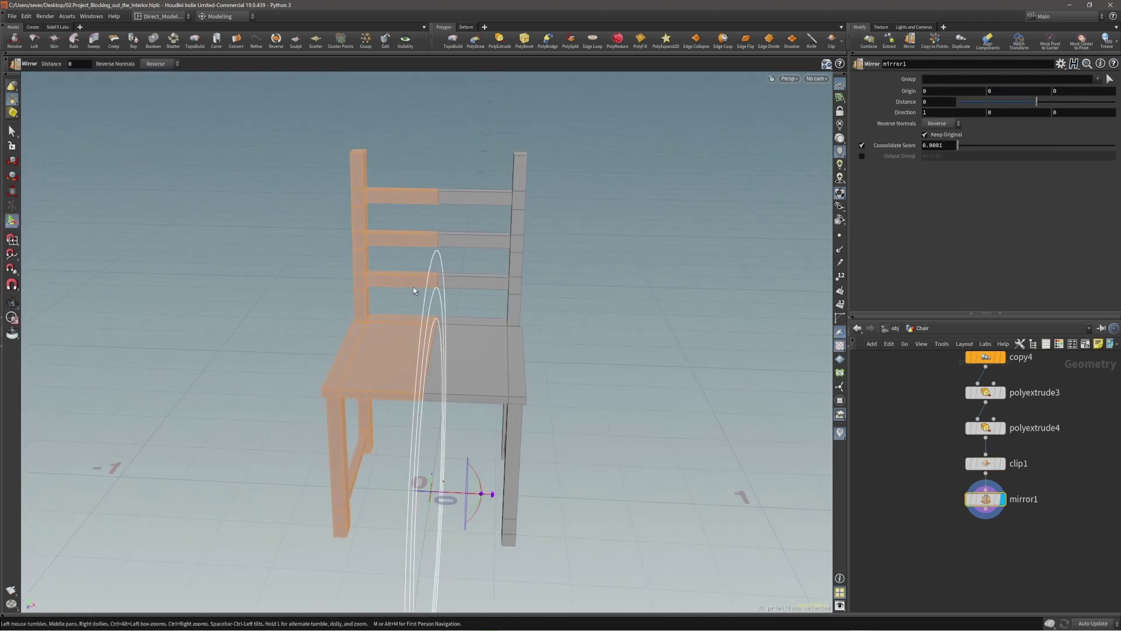
# Step: Dissolve the centre seam edges running through the seat and the three backrest slats
pyautogui.press('4')
pyautogui.click(467, 378)
pyautogui.doubleClick(467, 378)
pyautogui.scroll(-1, 467, 377)
pyautogui.keyDown('alt'); pyautogui.moveTo(467, 357); pyautogui.dragTo(492, 334); pyautogui.keyUp('alt')
pyautogui.doubleClick(483, 296)
pyautogui.press('3')
pyautogui.moveTo(446, 167); pyautogui.dragTo(467, 402)
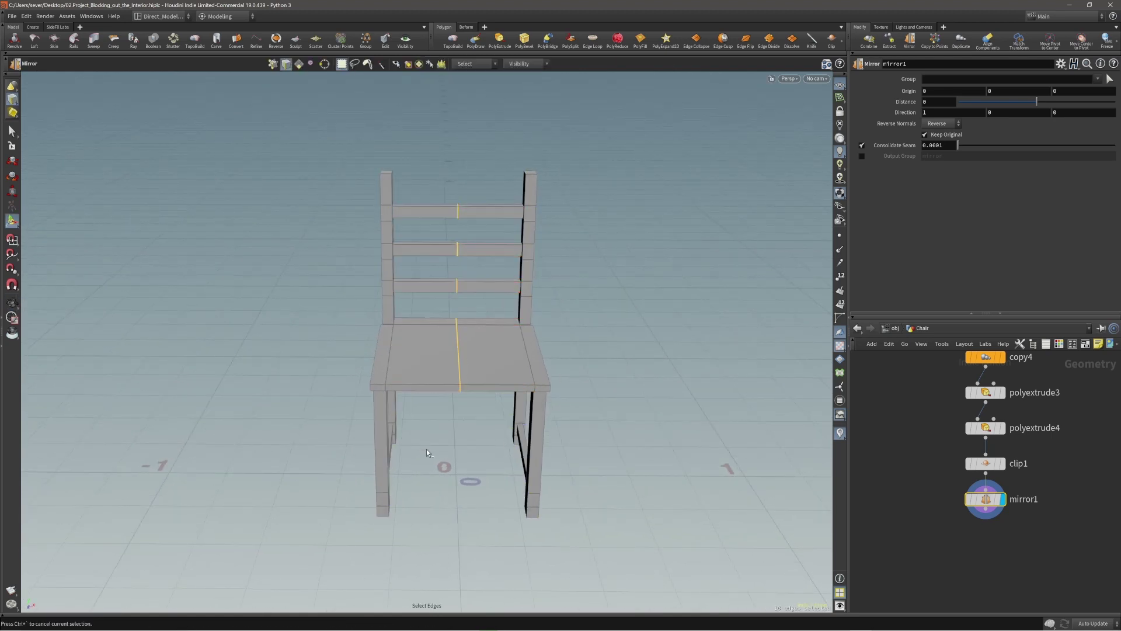
pyautogui.scroll(1, 476, 257)
pyautogui.keyDown('alt'); pyautogui.moveTo(476, 251); pyautogui.dragTo(442, 272); pyautogui.keyUp('alt')
pyautogui.press('Delete')
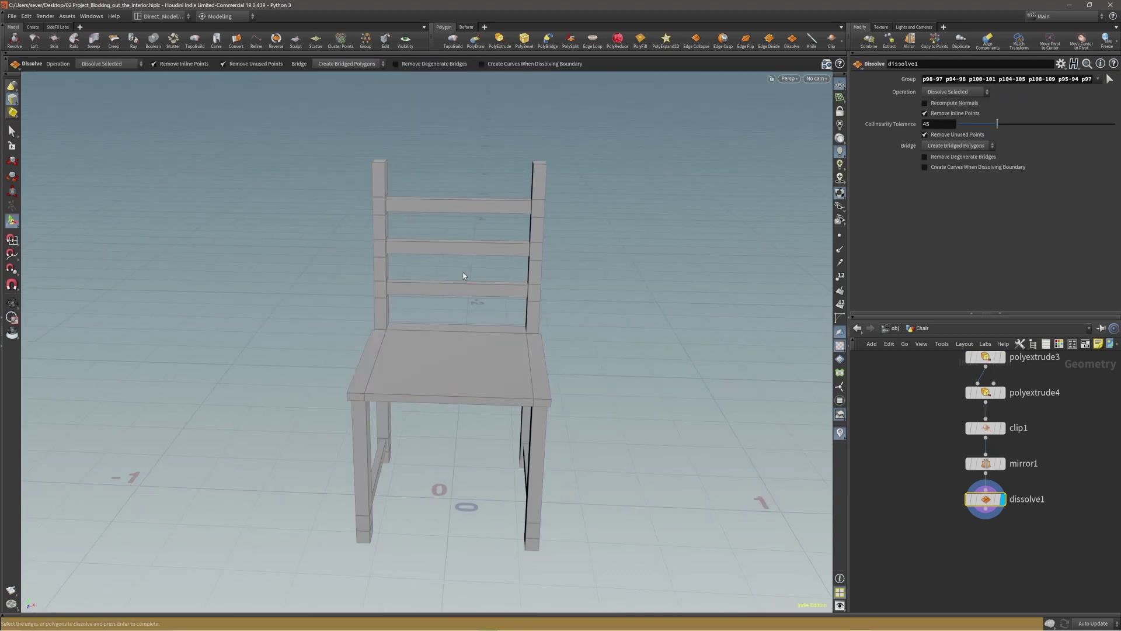
pyautogui.press('Escape')
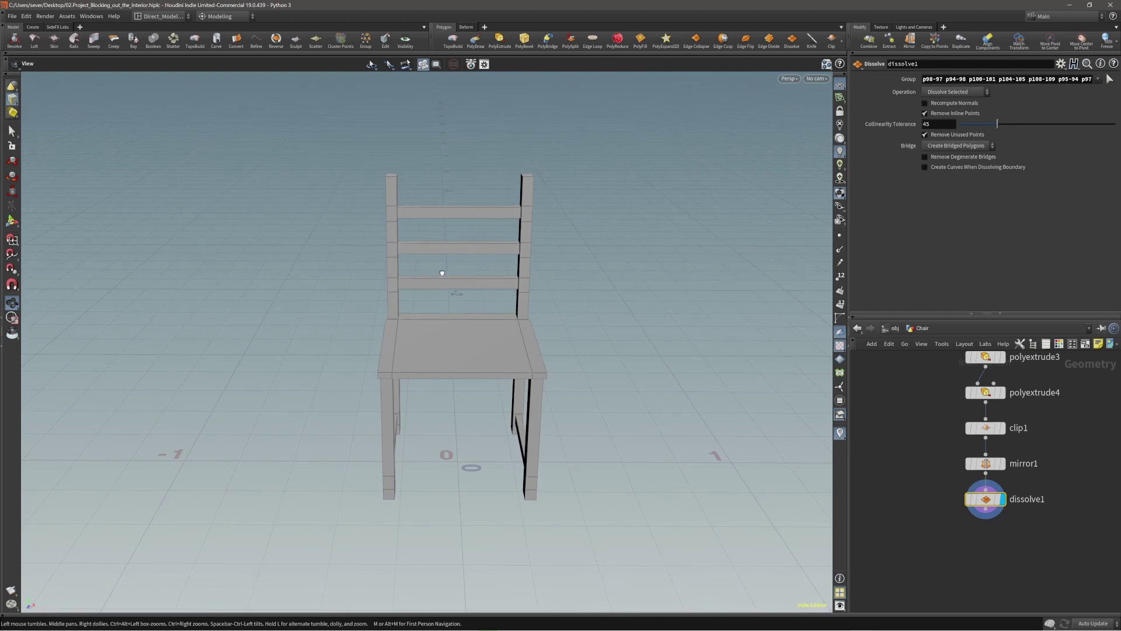
# Step: Select all points on one side of the chair and start a Move edit with the handle aligned to World
pyautogui.press('Return')
pyautogui.moveTo(309, 130); pyautogui.dragTo(369, 261)
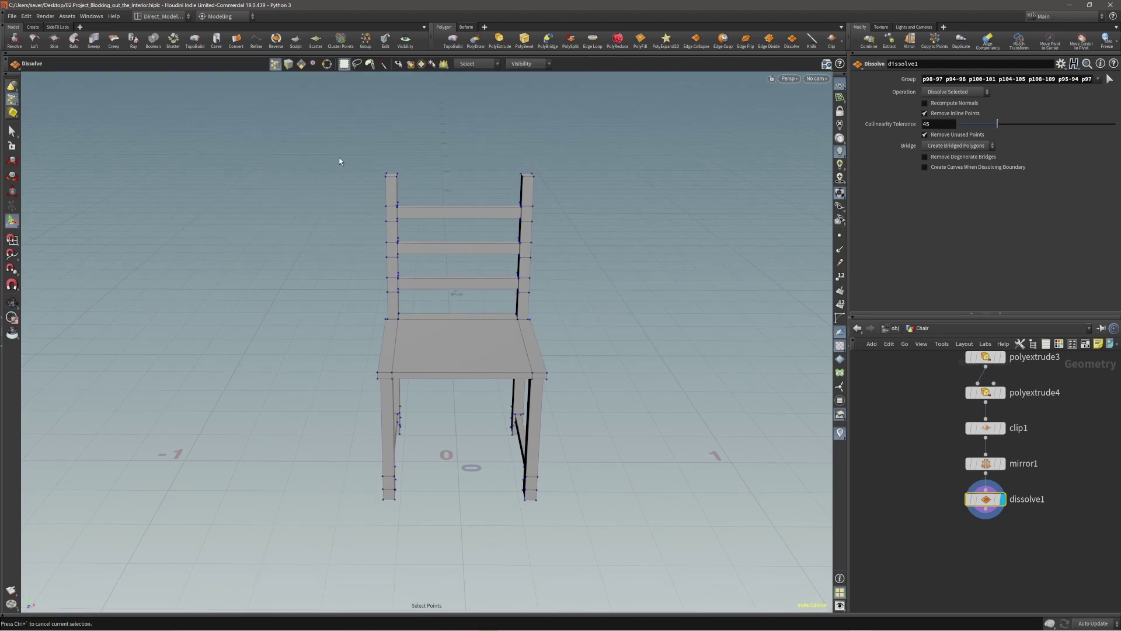
pyautogui.moveTo(335, 142); pyautogui.dragTo(398, 359)
pyautogui.press('Escape')
pyautogui.press('t')
pyautogui.press('m')
pyautogui.press('m')
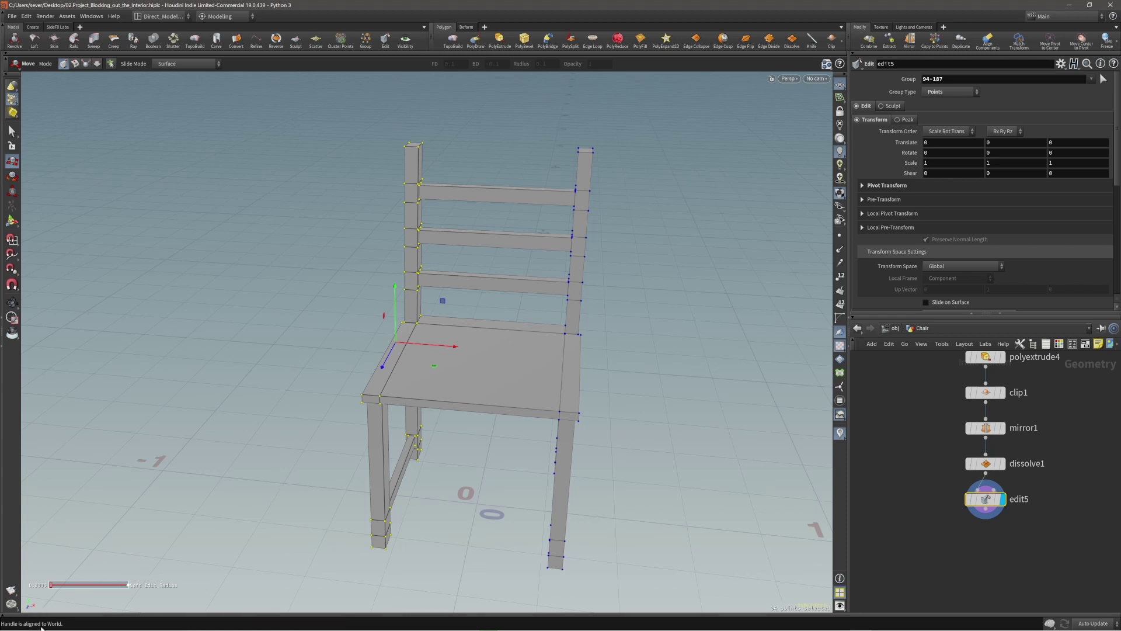
# Step: Enable Use Mirror on the Edit node and move the selected side inward along X to narrow the chair
pyautogui.moveTo(412, 342); pyautogui.dragTo(453, 330)
pyautogui.scroll(-8, 893, 236)
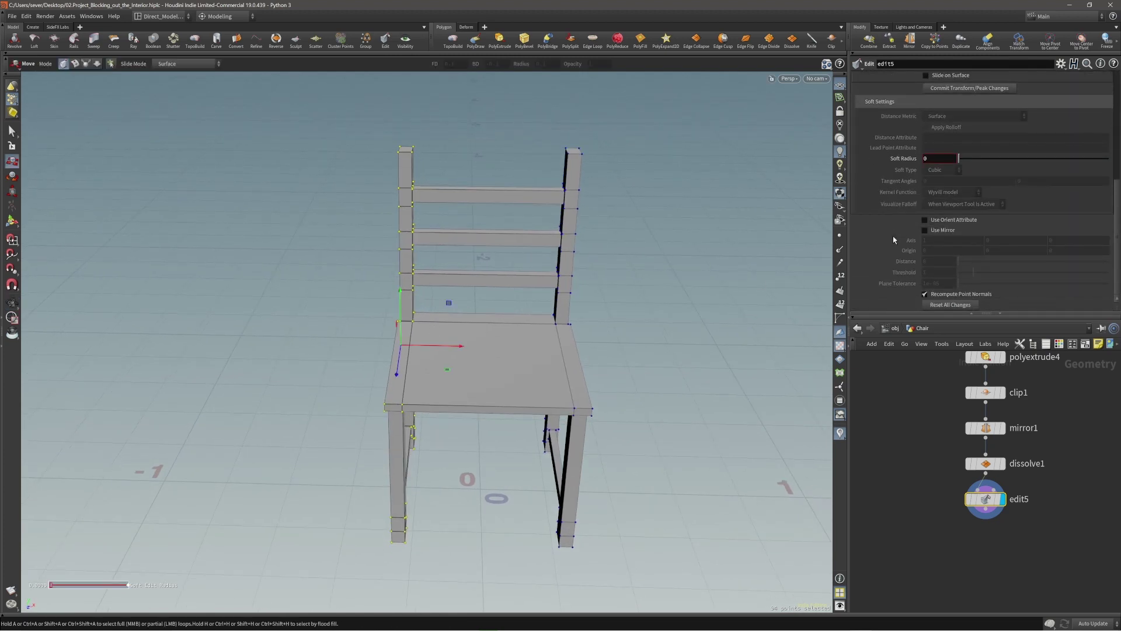
pyautogui.click(925, 230)
pyautogui.moveTo(589, 327); pyautogui.dragTo(580, 328)
pyautogui.moveTo(582, 328); pyautogui.dragTo(602, 332, button='middle')
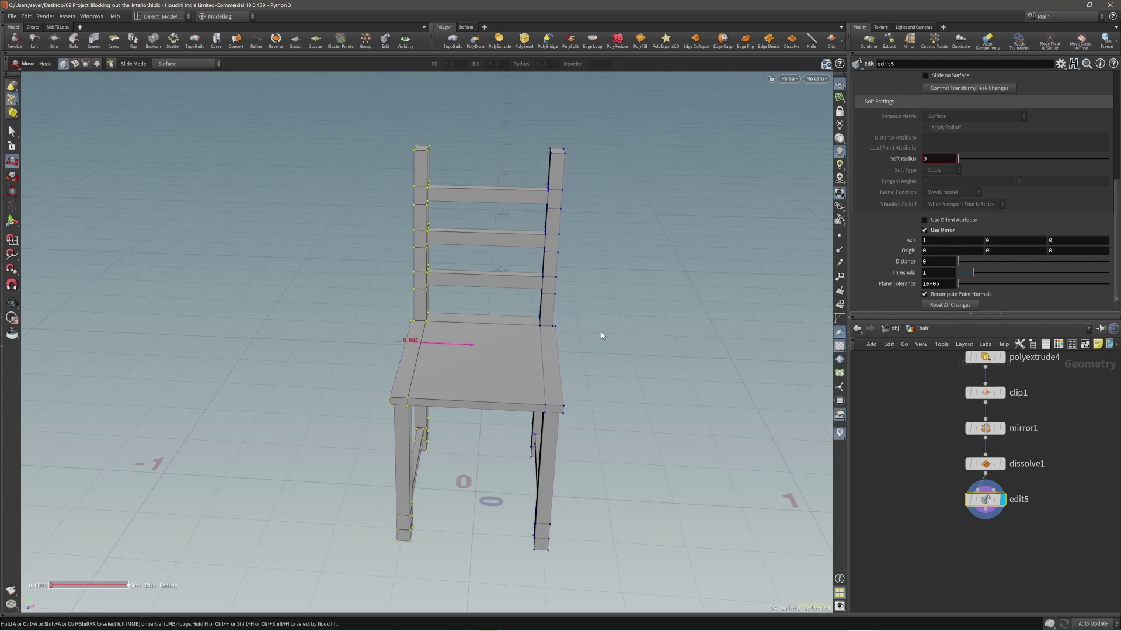
pyautogui.keyDown('alt'); pyautogui.moveTo(602, 333); pyautogui.dragTo(488, 303); pyautogui.keyUp('alt')
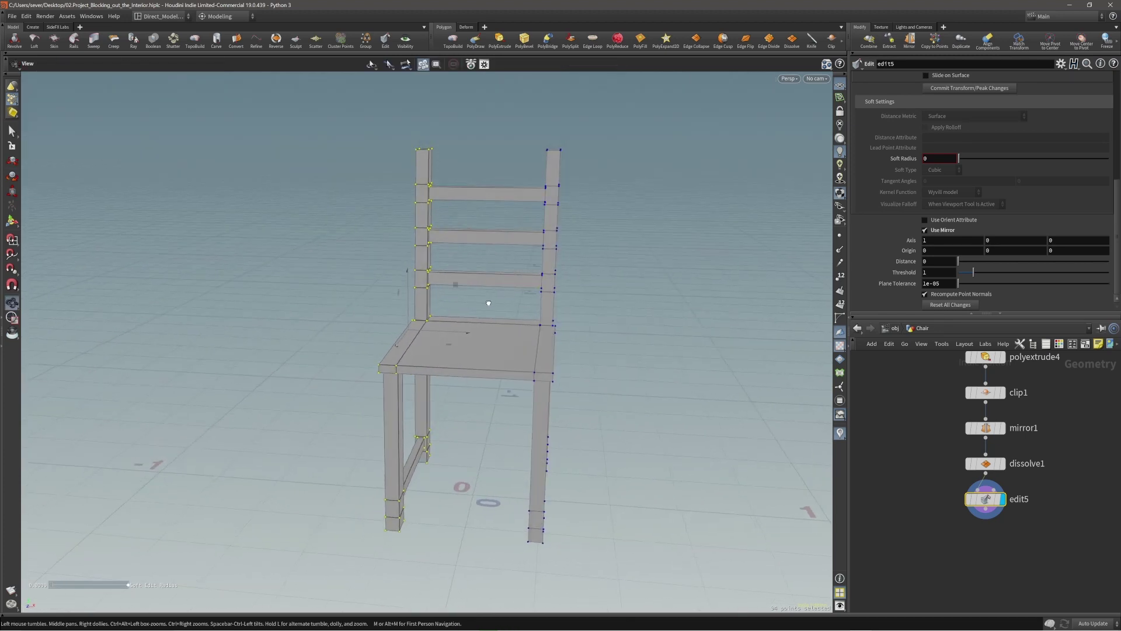
# Step: Reposition the backrest points above the seat and shift the tops of the posts backward to tilt the backrest
pyautogui.moveTo(355, 150); pyautogui.dragTo(640, 297)
pyautogui.press('s')
pyautogui.press('t')
pyautogui.press('Escape')
pyautogui.press('t')
pyautogui.moveTo(639, 286); pyautogui.dragTo(636, 275, button='middle')
pyautogui.keyDown('alt'); pyautogui.moveTo(635, 275); pyautogui.dragTo(347, 248); pyautogui.keyUp('alt')
pyautogui.press('t')
pyautogui.moveTo(366, 126); pyautogui.dragTo(547, 153)
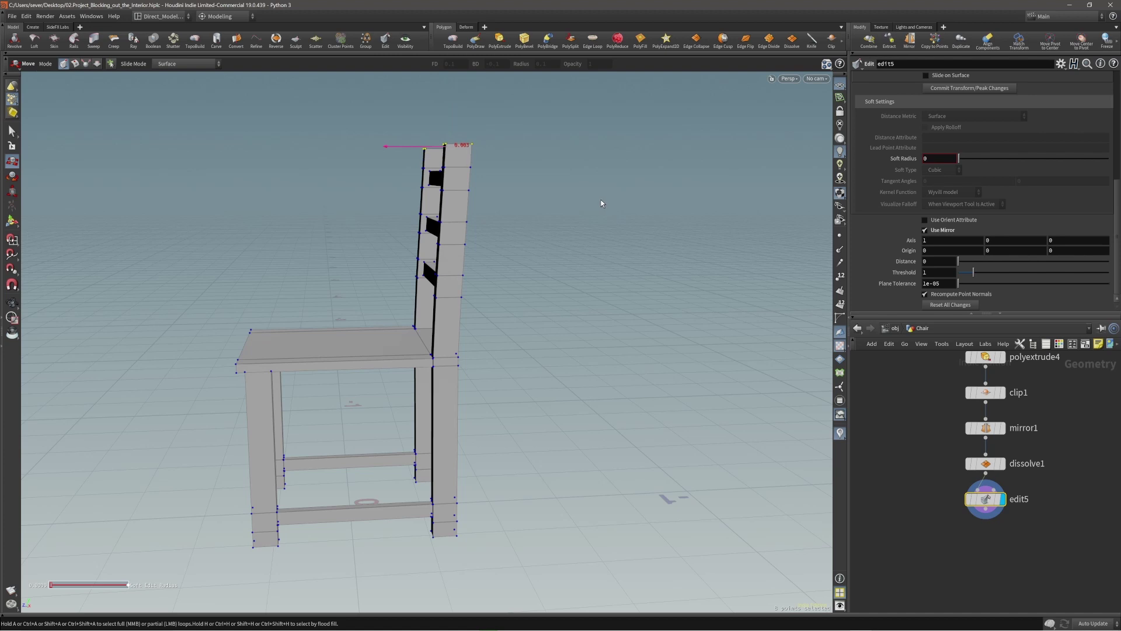
pyautogui.press('Escape')
pyautogui.moveTo(412, 243); pyautogui.dragTo(591, 352)
pyautogui.press('t')
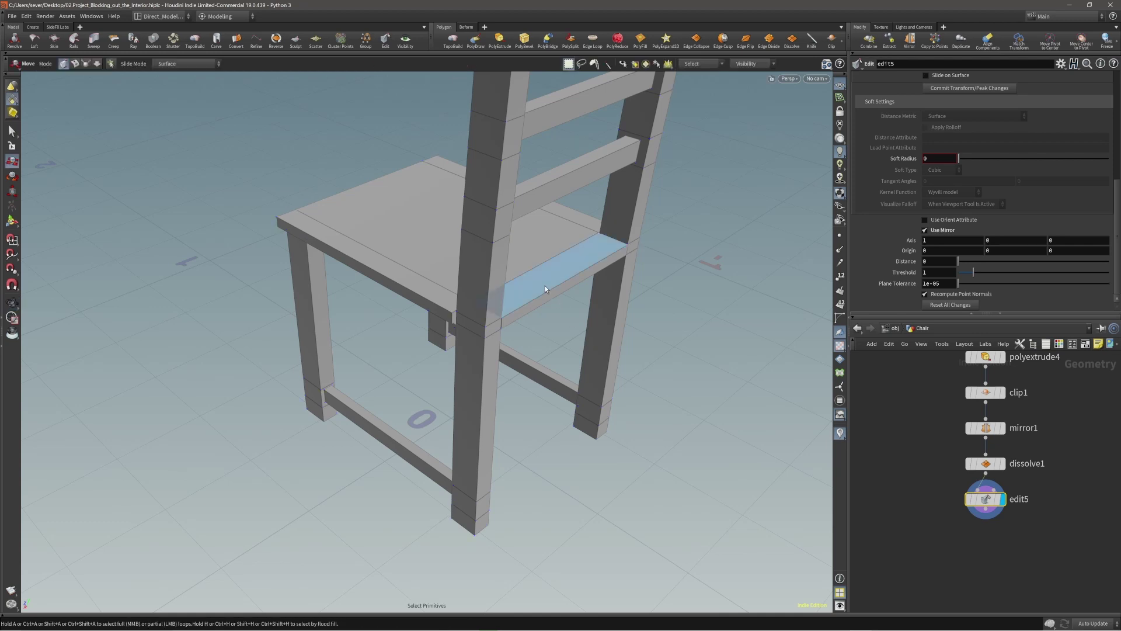
# Step: Select the facing inner faces just above the feet of both back legs and duplicate them with Copy and Transform
pyautogui.click(545, 285)
pyautogui.keyDown('alt'); pyautogui.moveTo(545, 285); pyautogui.dragTo(516, 431); pyautogui.keyUp('alt')
pyautogui.press('Escape')
pyautogui.keyDown('alt'); pyautogui.moveTo(485, 435); pyautogui.dragTo(637, 404); pyautogui.keyUp('alt')
pyautogui.keyDown('shift'); pyautogui.click(600, 400); pyautogui.keyUp('shift')
pyautogui.rightClick(611, 359)
pyautogui.click(618, 355)
pyautogui.press('c')
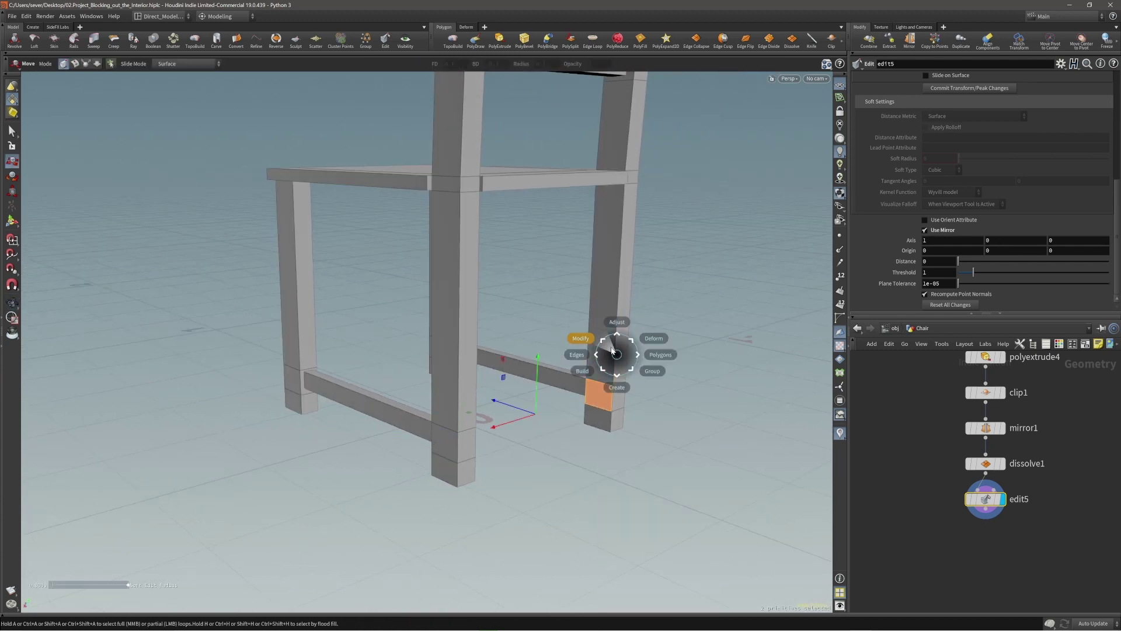
pyautogui.click(607, 346)
pyautogui.click(603, 343)
pyautogui.keyDown('alt'); pyautogui.moveTo(615, 341); pyautogui.dragTo(603, 341, button='middle'); pyautogui.keyUp('alt')
pyautogui.keyDown('alt'); pyautogui.moveTo(602, 340); pyautogui.dragTo(608, 371); pyautogui.keyUp('alt')
pyautogui.press('Return')
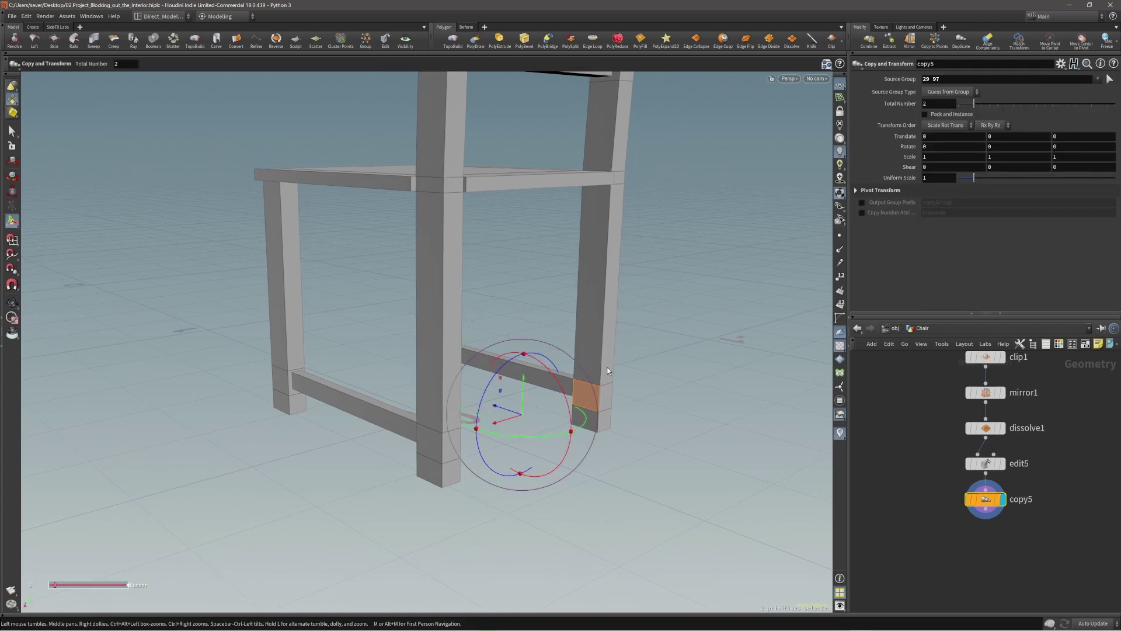
# Step: Raise the copied faces about 0.367 in Y to just below the seat and scale them to about 0.415 in Z
pyautogui.keyDown('alt'); pyautogui.moveTo(631, 419); pyautogui.dragTo(616, 365); pyautogui.keyUp('alt')
pyautogui.moveTo(645, 427); pyautogui.dragTo(645, 399, button='middle')
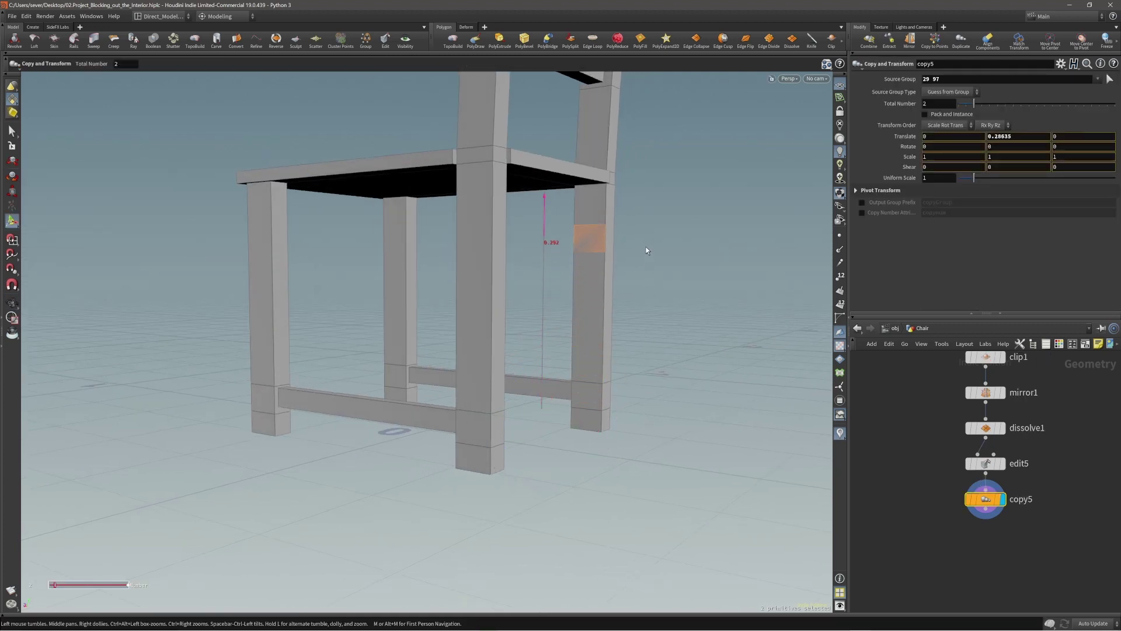
pyautogui.moveTo(646, 250); pyautogui.dragTo(619, 236)
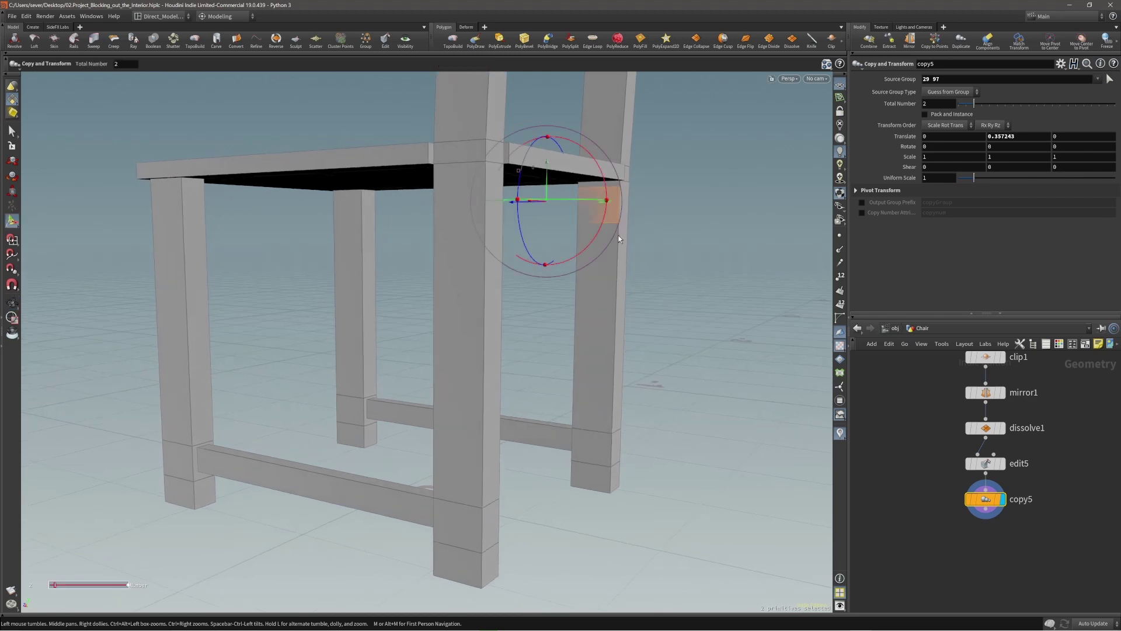
pyautogui.press('e')
pyautogui.keyDown('alt'); pyautogui.moveTo(663, 270); pyautogui.dragTo(657, 271); pyautogui.keyUp('alt')
pyautogui.moveTo(658, 271); pyautogui.dragTo(611, 251, button='middle')
pyautogui.keyDown('alt'); pyautogui.moveTo(611, 251); pyautogui.dragTo(648, 221); pyautogui.keyUp('alt')
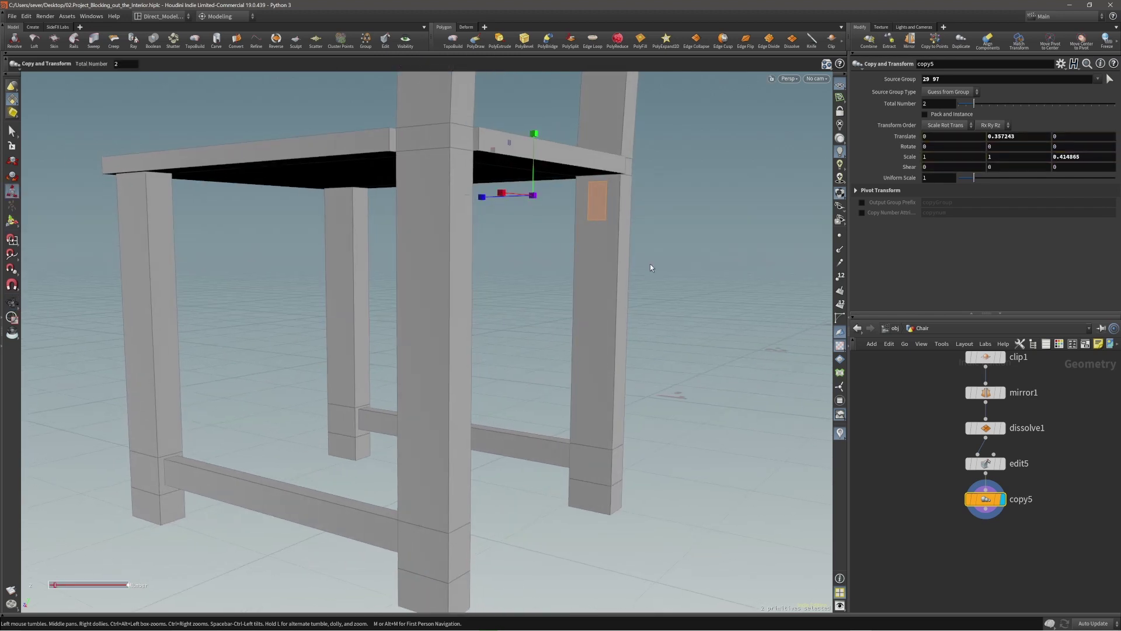
pyautogui.press('t')
pyautogui.moveTo(674, 265); pyautogui.dragTo(675, 258, button='middle')
pyautogui.keyDown('alt'); pyautogui.moveTo(676, 258); pyautogui.dragTo(452, 180); pyautogui.keyUp('alt')
# Step: PolyBridge the two copied faces to form a crossbar between the back legs under the seat
pyautogui.scroll(3, 452, 180)
pyautogui.press('s')
pyautogui.click(350, 220)
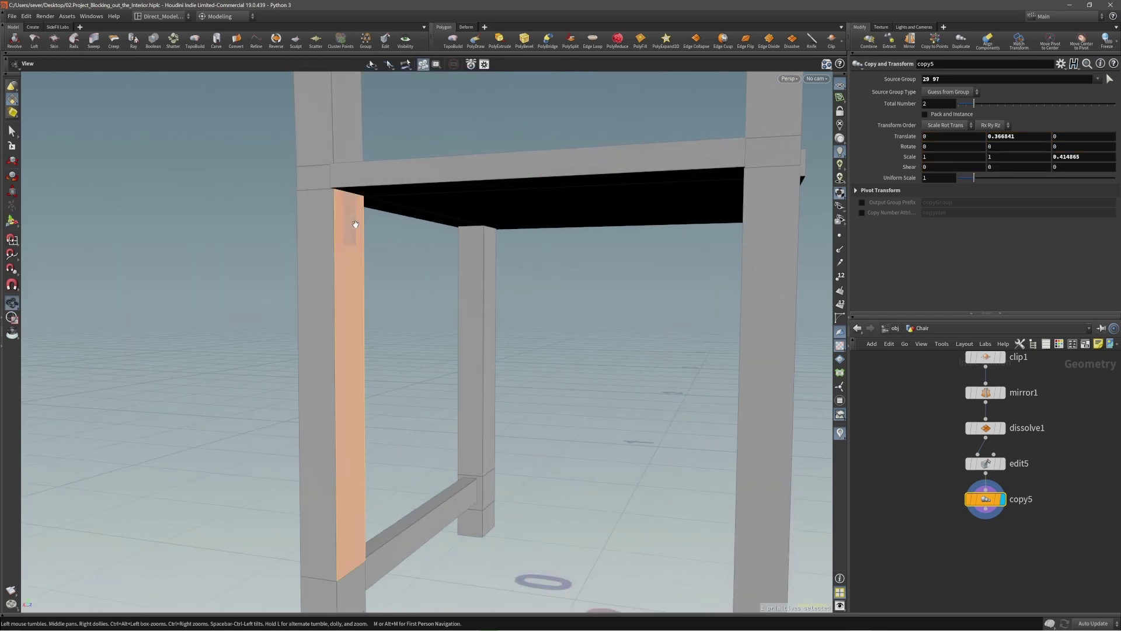
pyautogui.moveTo(353, 221)
pyautogui.keyDown('alt'); pyautogui.mouseDown()
pyautogui.moveTo(346, 214)
pyautogui.moveTo(366, 213)
pyautogui.mouseUp(); pyautogui.keyUp('alt')
pyautogui.click(351, 225)
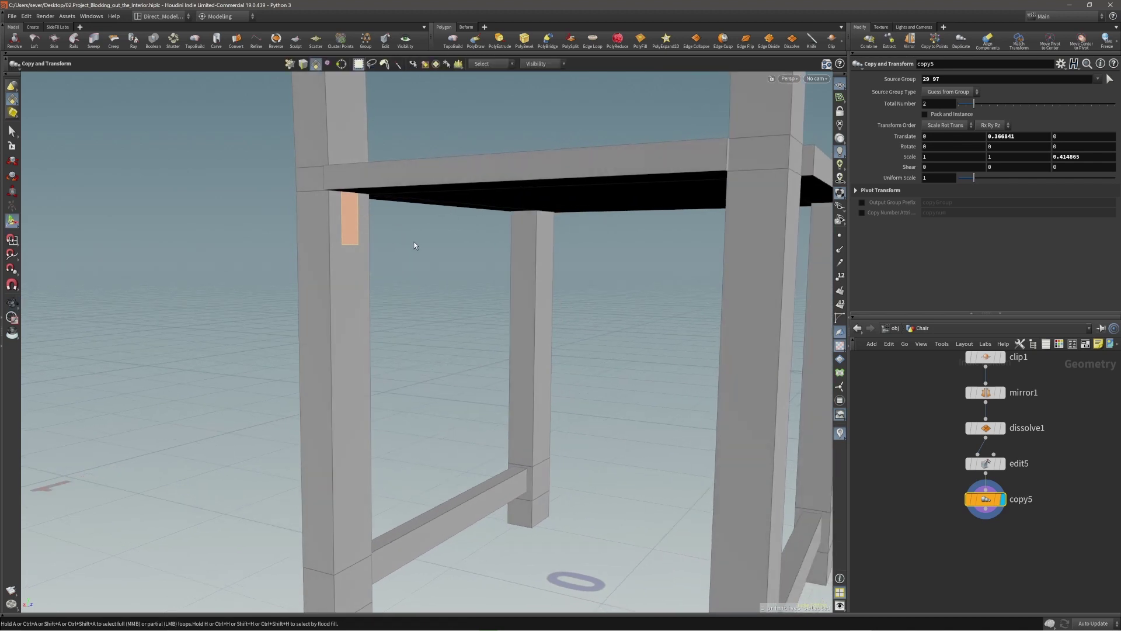
pyautogui.moveTo(439, 240); pyautogui.dragTo(475, 287)
pyautogui.moveTo(538, 260); pyautogui.dragTo(594, 195)
pyautogui.press('c')
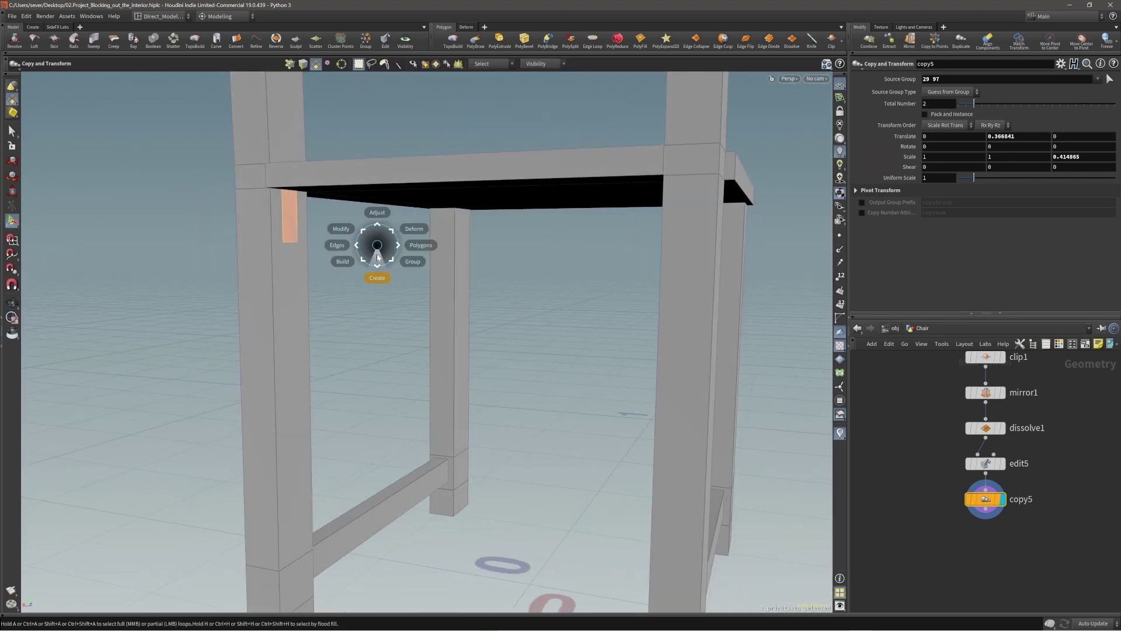
pyautogui.click(399, 246)
pyautogui.click(397, 267)
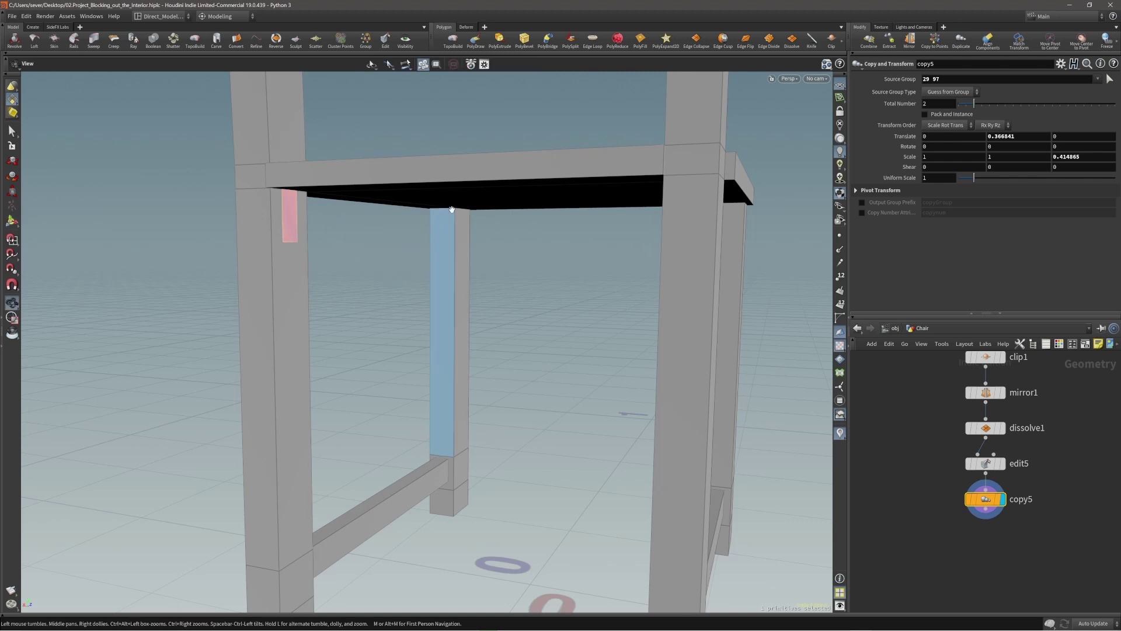
pyautogui.moveTo(470, 262); pyautogui.dragTo(673, 200)
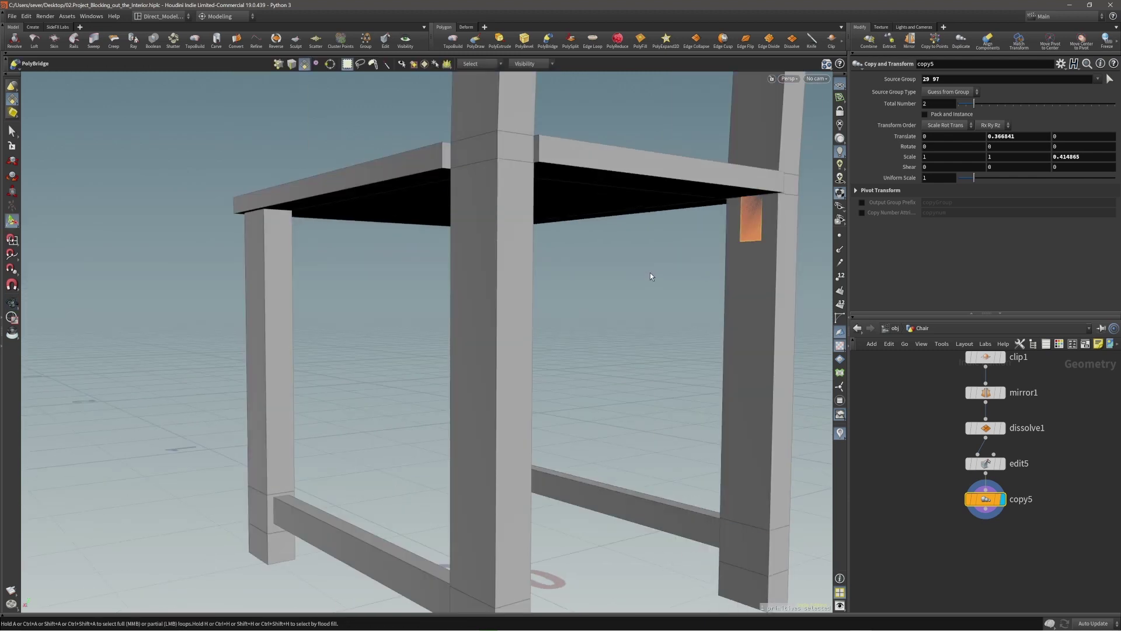
pyautogui.press('Return')
# Step: Select the points along the seat's front edge and scale them wider so the seat overhangs the front legs
pyautogui.moveTo(659, 248); pyautogui.dragTo(433, 399)
pyautogui.press('Return')
pyautogui.moveTo(438, 402); pyautogui.dragTo(605, 448)
pyautogui.press('t')
pyautogui.moveTo(559, 457); pyautogui.dragTo(598, 471, button='middle')
pyautogui.hotkey('ctrl', 'z')
pyautogui.press('e')
pyautogui.keyDown('alt'); pyautogui.moveTo(453, 394); pyautogui.dragTo(637, 297); pyautogui.keyUp('alt')
pyautogui.press('r')
pyautogui.keyDown('alt'); pyautogui.moveTo(619, 217); pyautogui.dragTo(570, 246); pyautogui.keyUp('alt')
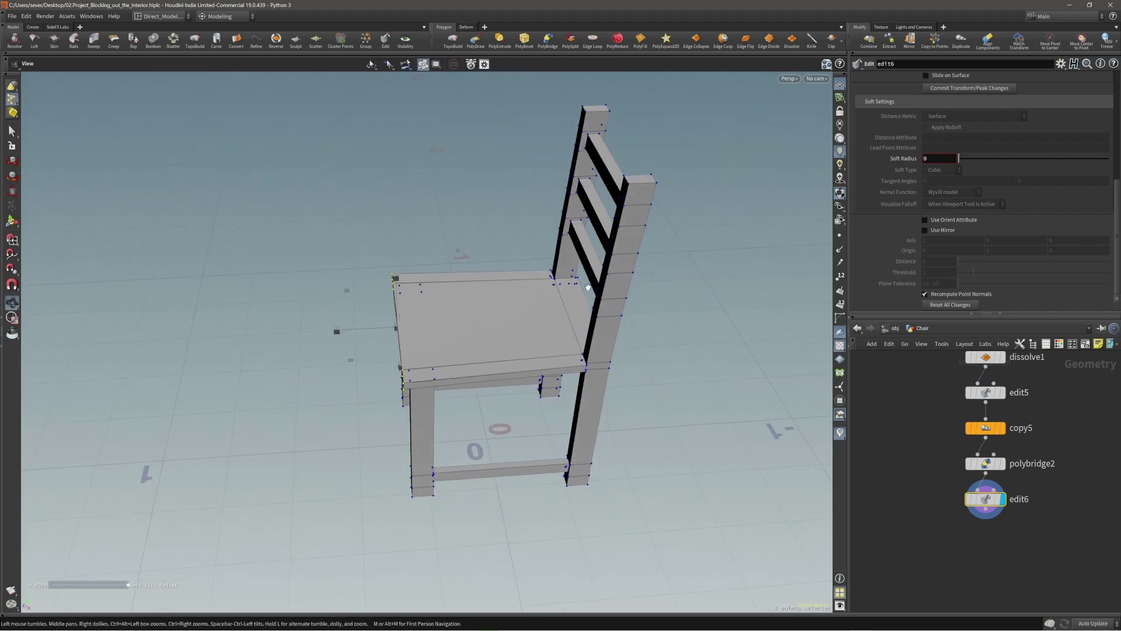
# Step: Select all connected faces of both back posts for scaling
pyautogui.press('4')
pyautogui.doubleClick(614, 278)
pyautogui.keyDown('alt'); pyautogui.moveTo(614, 278); pyautogui.dragTo(589, 248); pyautogui.keyUp('alt')
pyautogui.keyDown('shift'); pyautogui.click(555, 166); pyautogui.keyUp('shift')
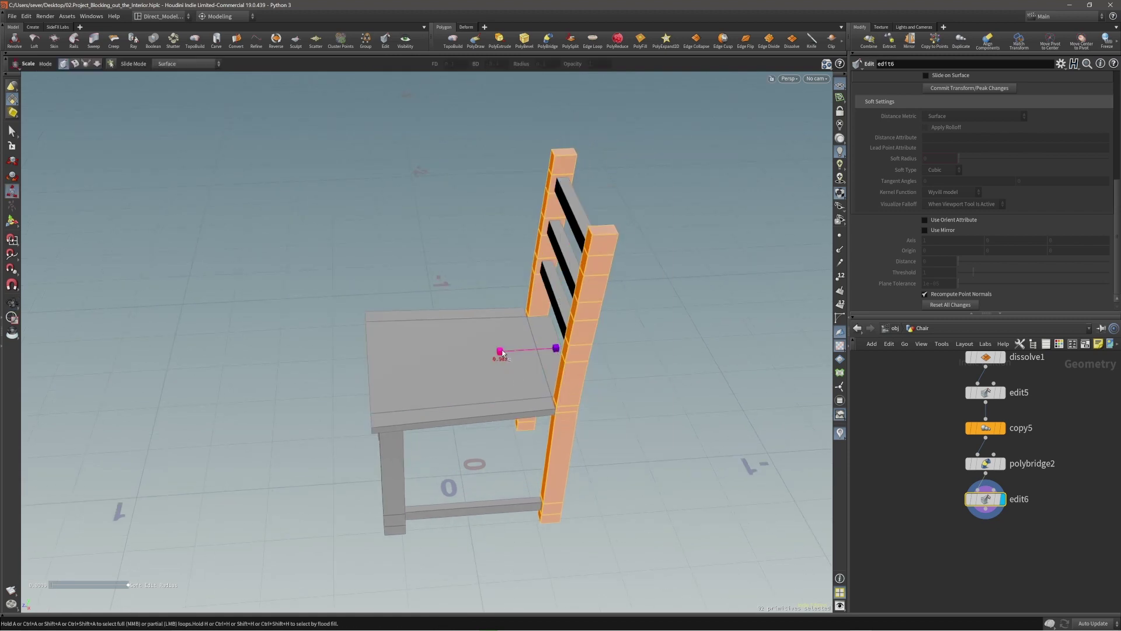
pyautogui.keyDown('alt'); pyautogui.moveTo(507, 354); pyautogui.dragTo(733, 377); pyautogui.keyUp('alt')
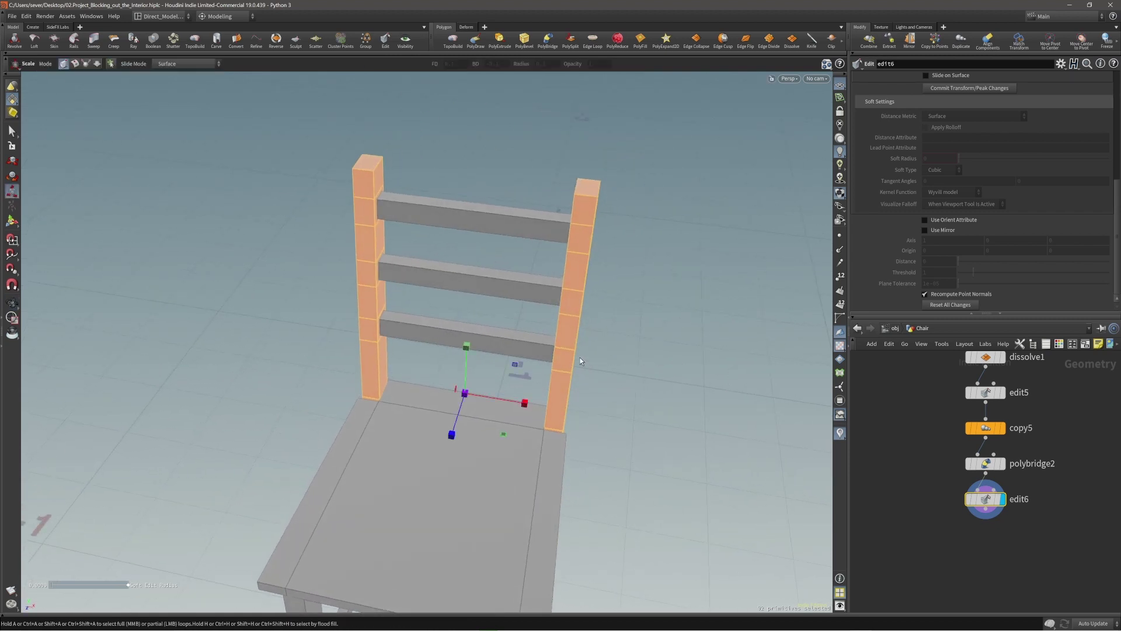
pyautogui.rightClick(469, 347)
pyautogui.click(467, 347)
pyautogui.rightClick(466, 347)
pyautogui.click(510, 514)
pyautogui.keyDown('alt'); pyautogui.moveTo(555, 403); pyautogui.dragTo(568, 305); pyautogui.keyUp('alt')
pyautogui.press('e')
pyautogui.hotkey('ctrl', 'z')
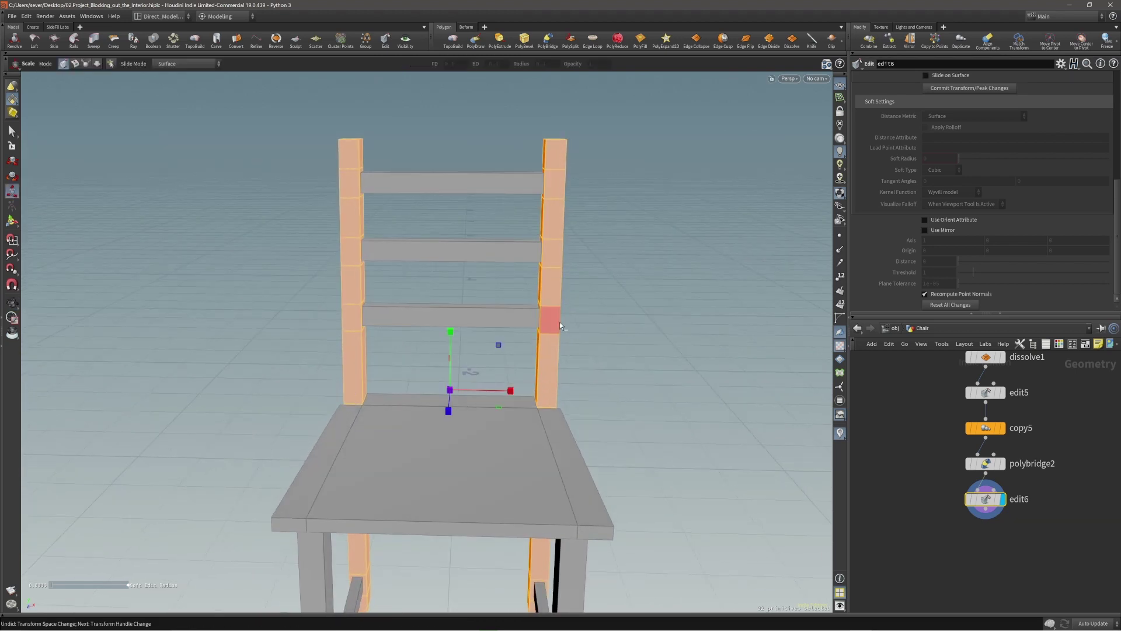
# Step: Switch the edit handle to Local Origin by Connectivity and scale both back posts to about 0.8 in X
pyautogui.rightClick(508, 395)
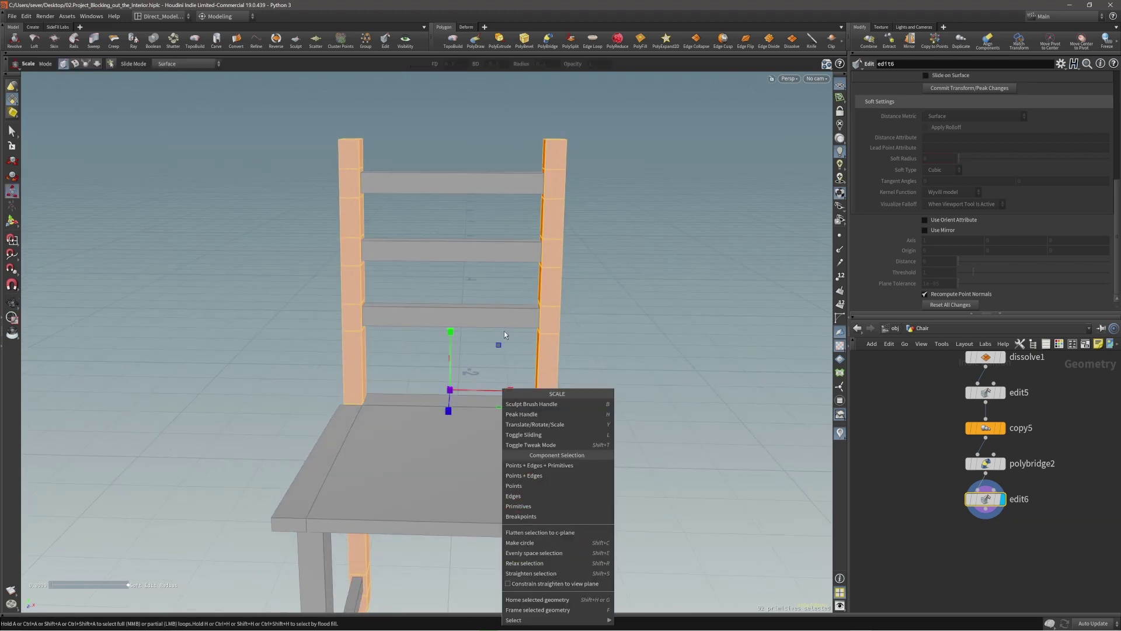
pyautogui.click(449, 338)
pyautogui.rightClick(452, 334)
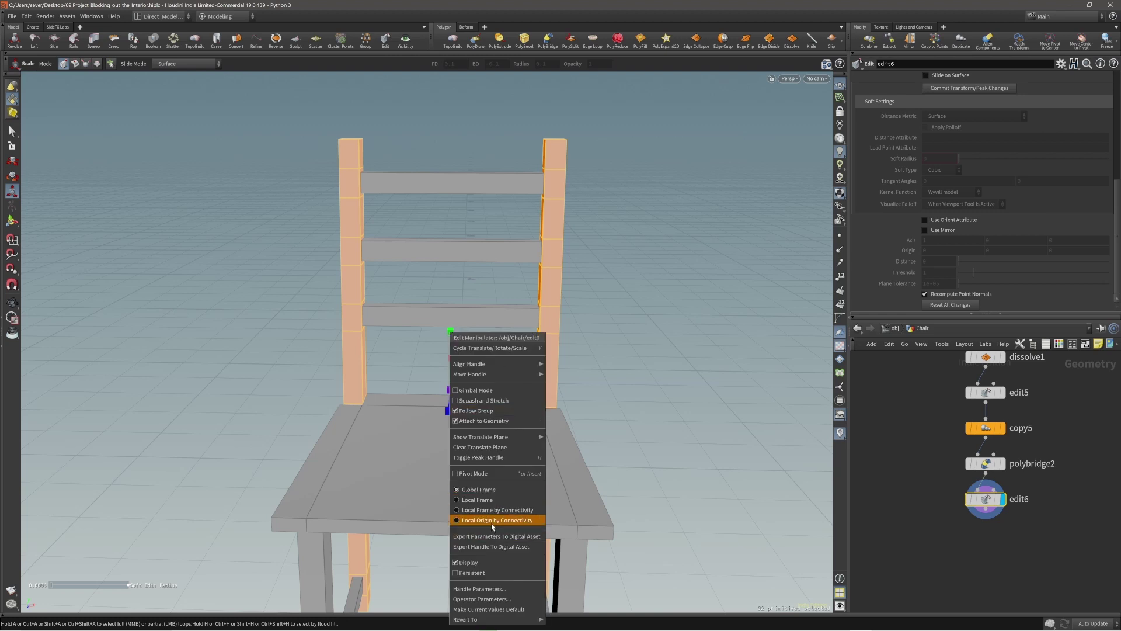
pyautogui.click(491, 520)
pyautogui.moveTo(566, 412); pyautogui.dragTo(607, 414, button='middle')
pyautogui.moveTo(454, 387); pyautogui.dragTo(443, 391)
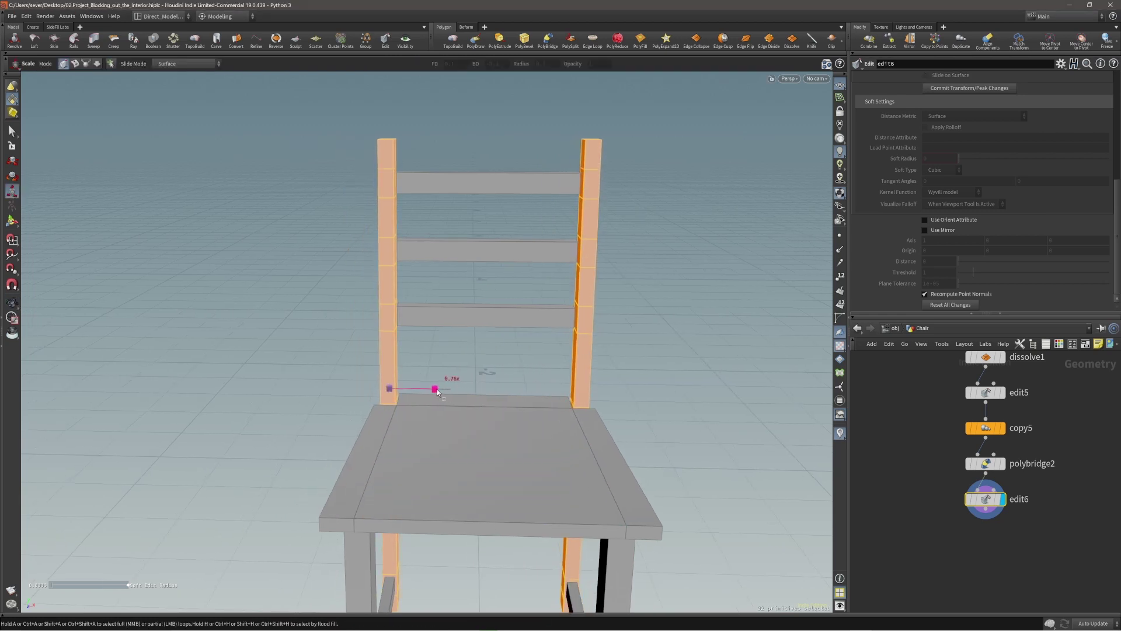
# Step: Select both front legs and scale them down in X around their own origins to make them slimmer
pyautogui.scroll(-2, 496, 321)
pyautogui.moveTo(496, 321)
pyautogui.keyDown('alt'); pyautogui.mouseDown()
pyautogui.moveTo(442, 303)
pyautogui.moveTo(298, 298)
pyautogui.moveTo(257, 274)
pyautogui.moveTo(198, 269)
pyautogui.moveTo(504, 323)
pyautogui.mouseUp(); pyautogui.keyUp('alt')
pyautogui.press('e')
pyautogui.click(534, 417)
pyautogui.keyDown('shift'); pyautogui.click(394, 412); pyautogui.keyUp('shift')
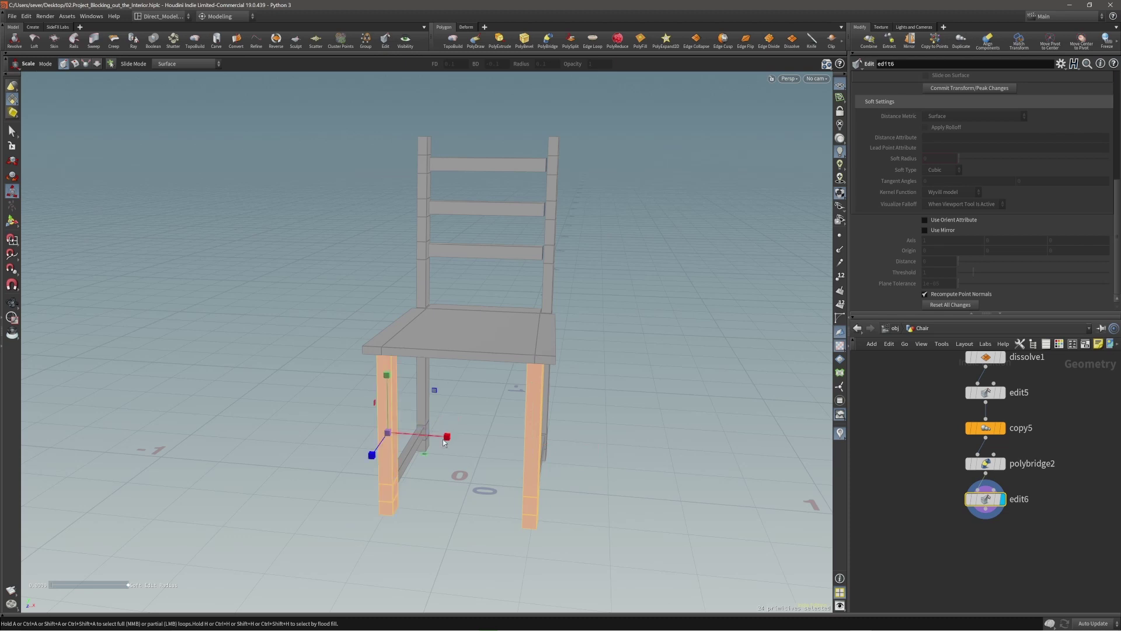
pyautogui.moveTo(448, 437); pyautogui.dragTo(437, 438)
pyautogui.keyDown('alt'); pyautogui.moveTo(420, 369); pyautogui.dragTo(312, 229); pyautogui.keyUp('alt')
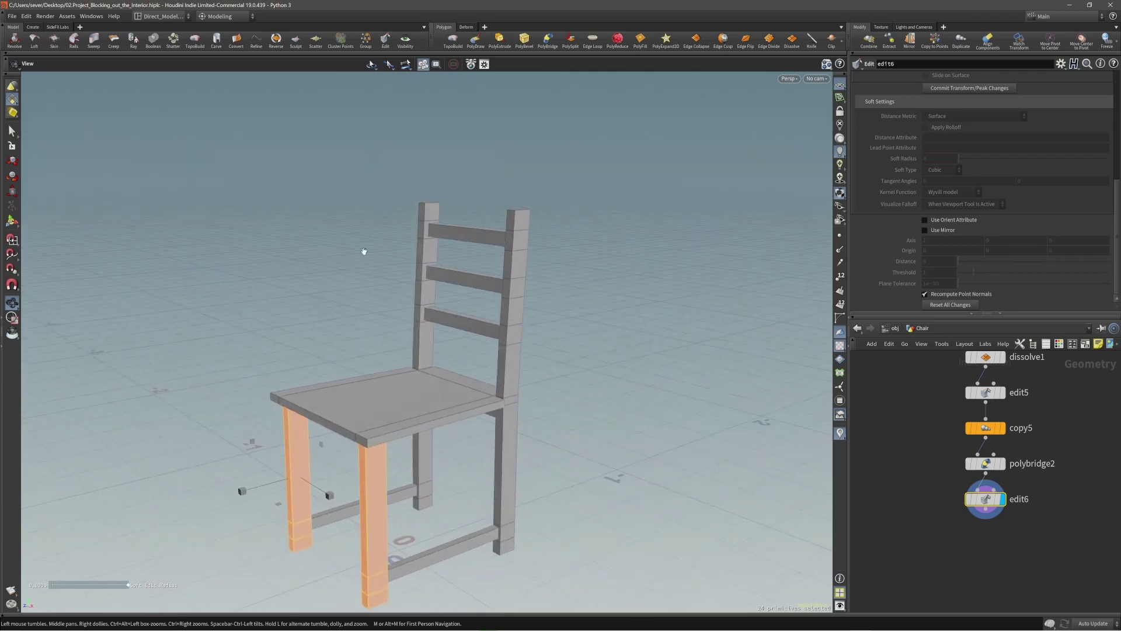
# Step: Select the edge loops around both back posts at the three backrest slats and dissolve them
pyautogui.scroll(5, 364, 251)
pyautogui.press('e')
pyautogui.press('3')
pyautogui.click(421, 222)
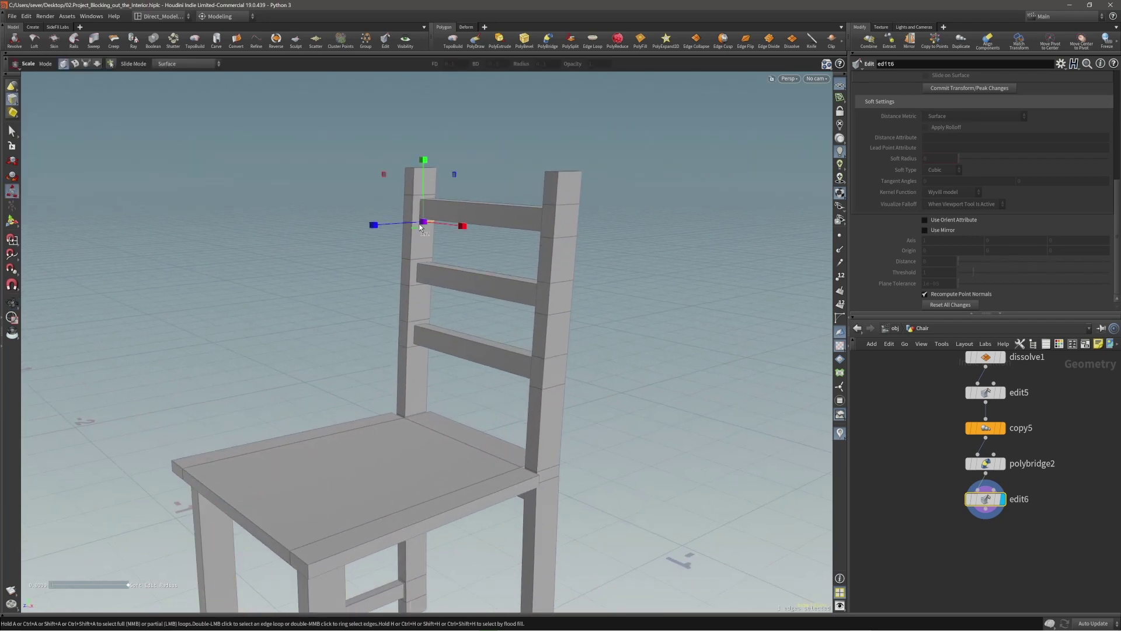
pyautogui.doubleClick(421, 224)
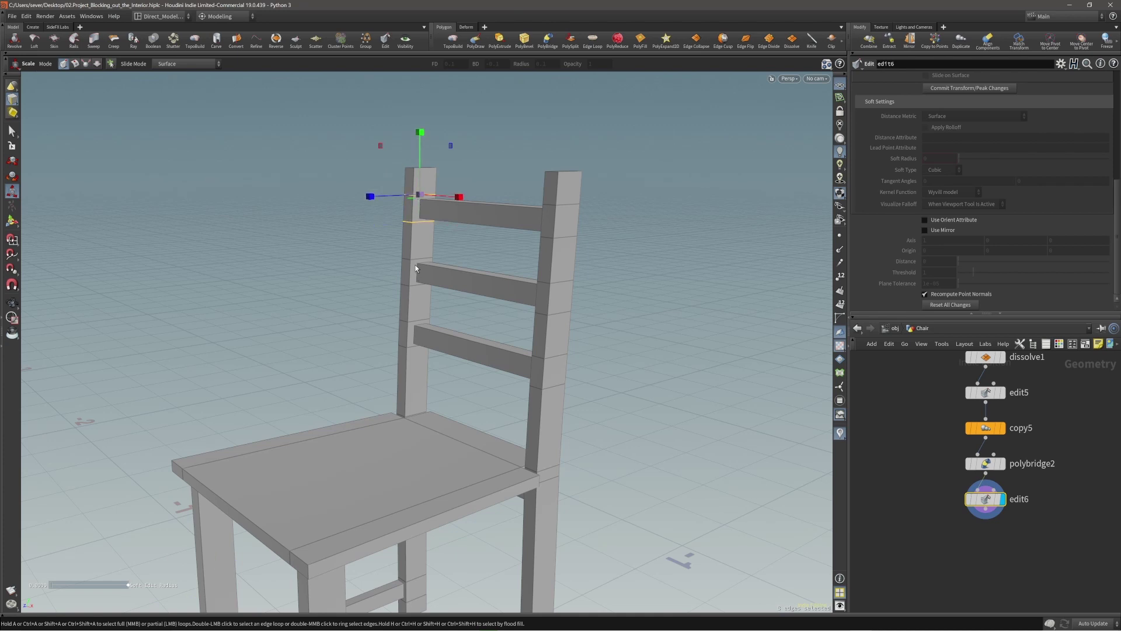
pyautogui.keyDown('shift'); pyautogui.doubleClick(415, 284); pyautogui.keyUp('shift')
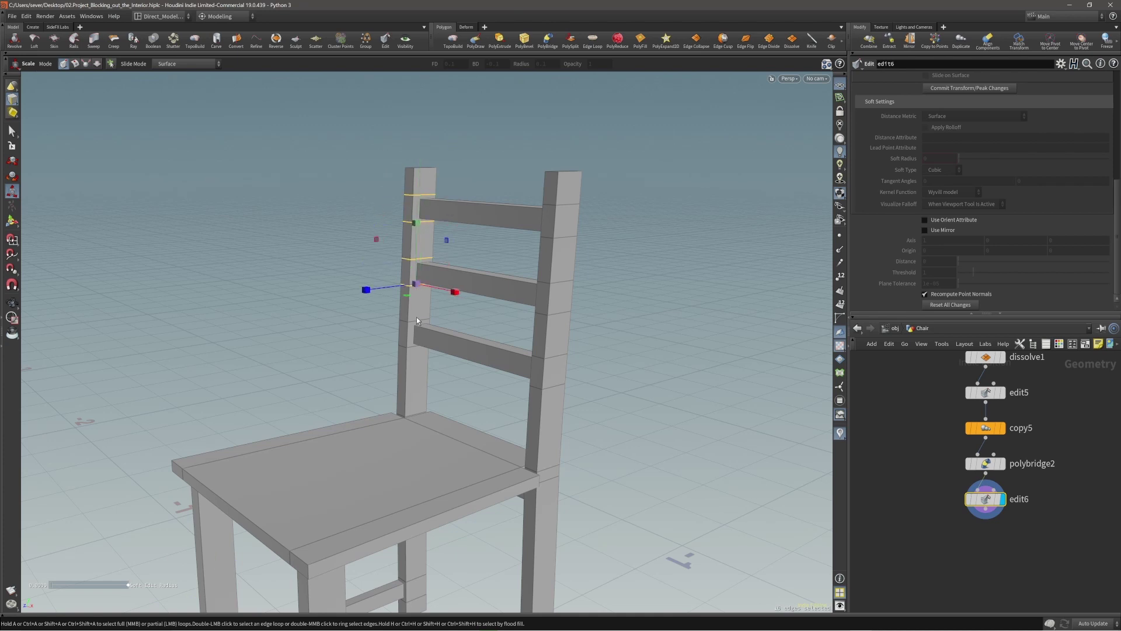
pyautogui.keyDown('shift'); pyautogui.doubleClick(416, 318); pyautogui.keyUp('shift')
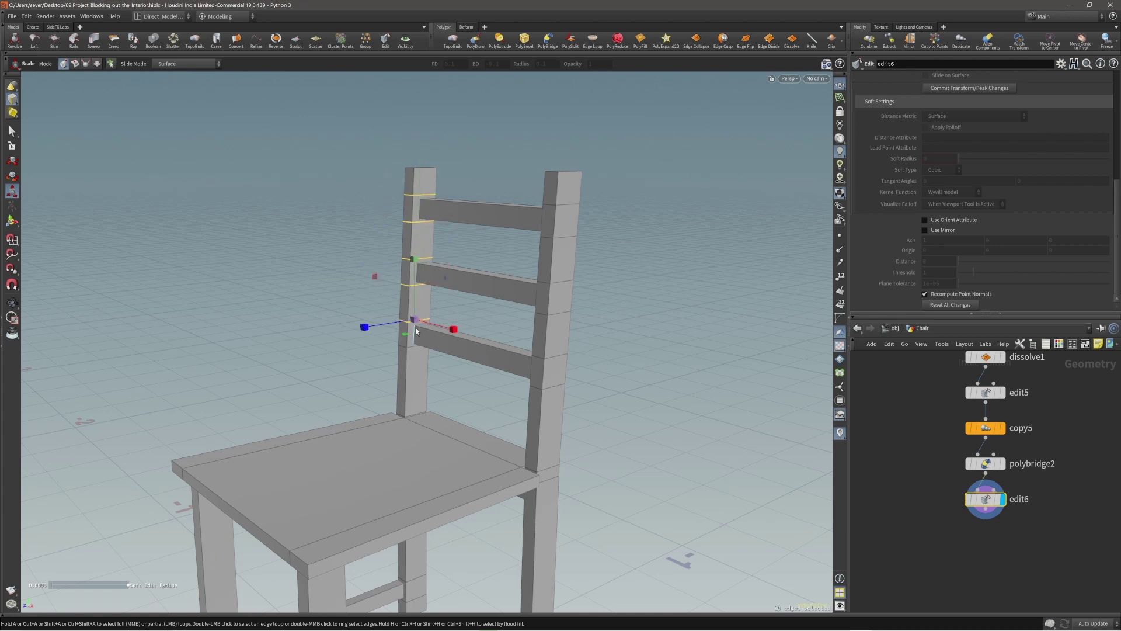
pyautogui.keyDown('shift'); pyautogui.doubleClick(555, 389); pyautogui.keyUp('shift')
pyautogui.keyDown('shift'); pyautogui.doubleClick(559, 355); pyautogui.keyUp('shift')
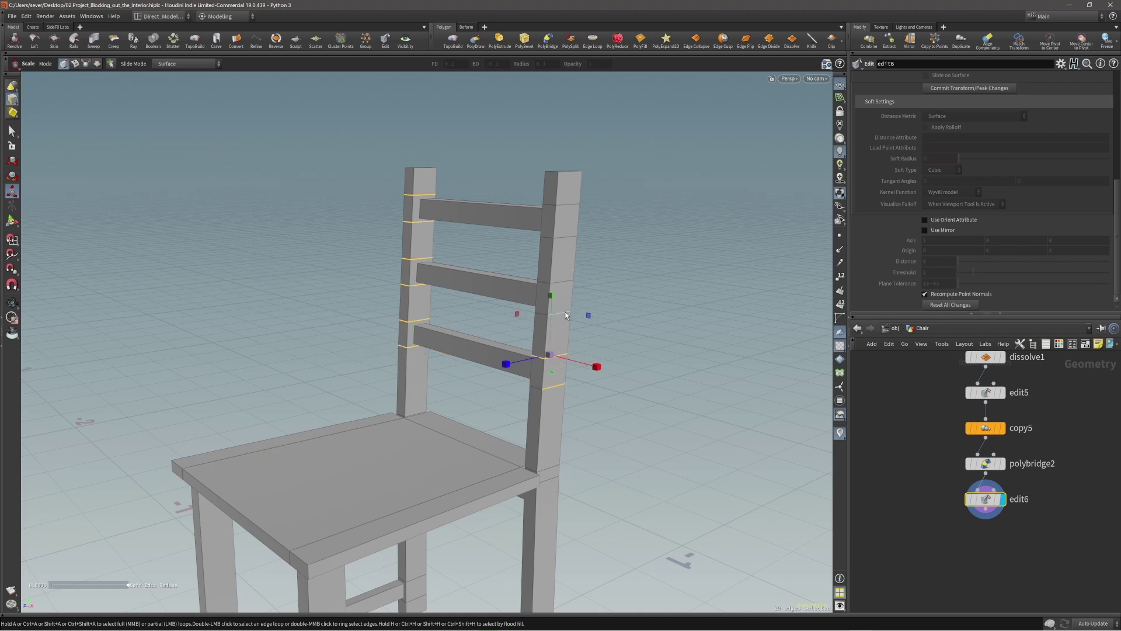
pyautogui.keyDown('shift'); pyautogui.doubleClick(563, 281); pyautogui.keyUp('shift')
pyautogui.keyDown('shift'); pyautogui.doubleClick(571, 203); pyautogui.keyUp('shift')
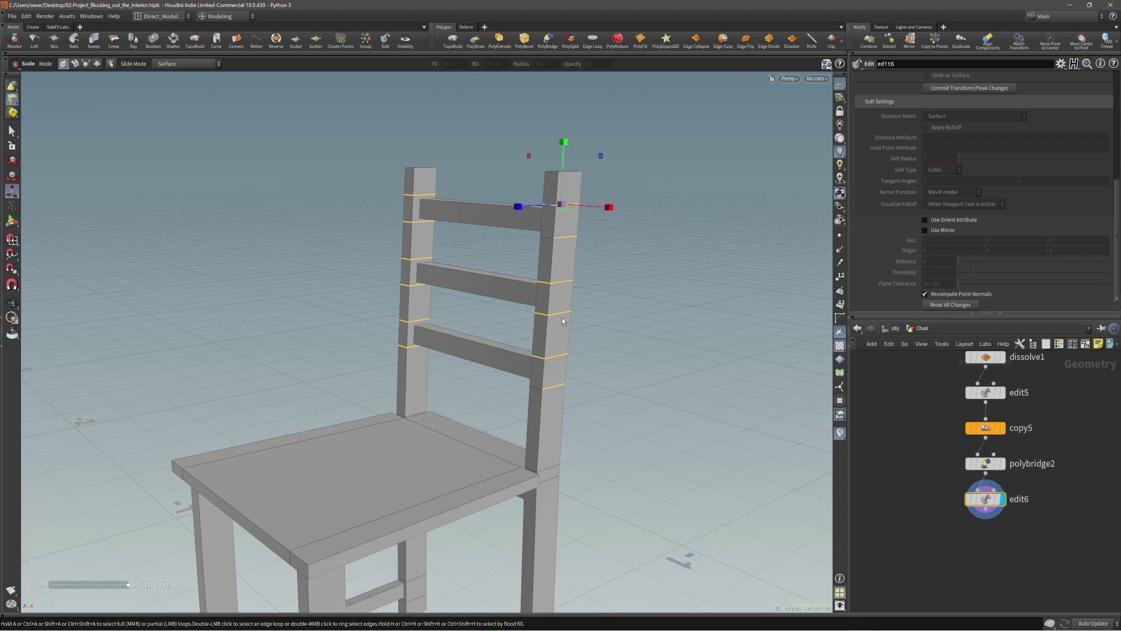
pyautogui.keyDown('shift'); pyautogui.doubleClick(536, 389); pyautogui.keyUp('shift')
pyautogui.moveTo(535, 388); pyautogui.dragTo(639, 245)
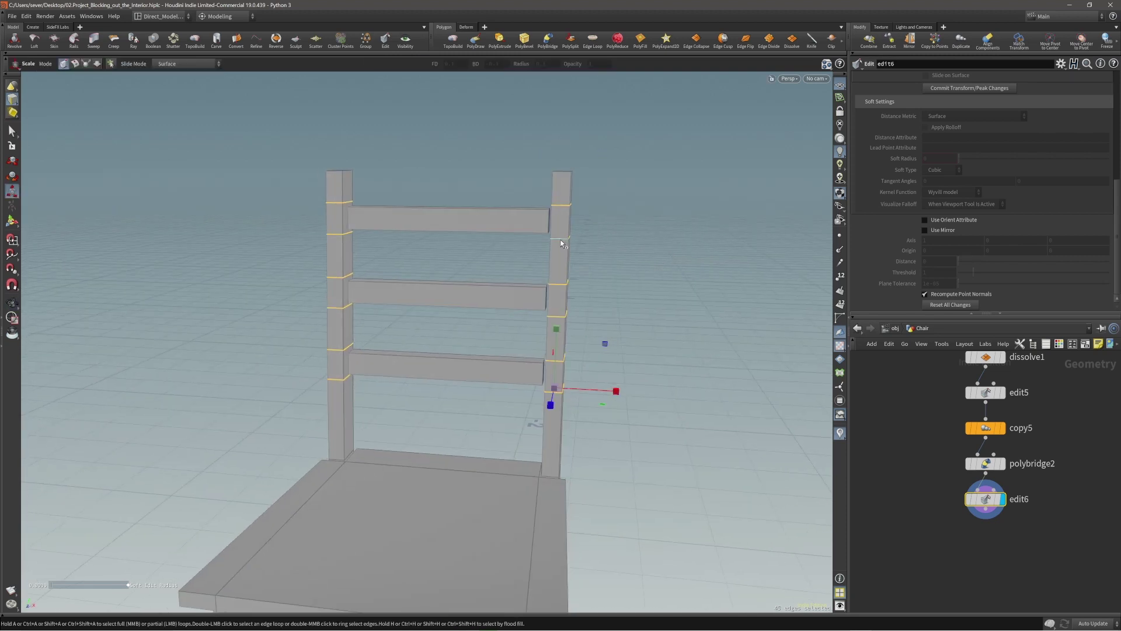
pyautogui.moveTo(560, 243); pyautogui.dragTo(399, 247)
pyautogui.press('Delete')
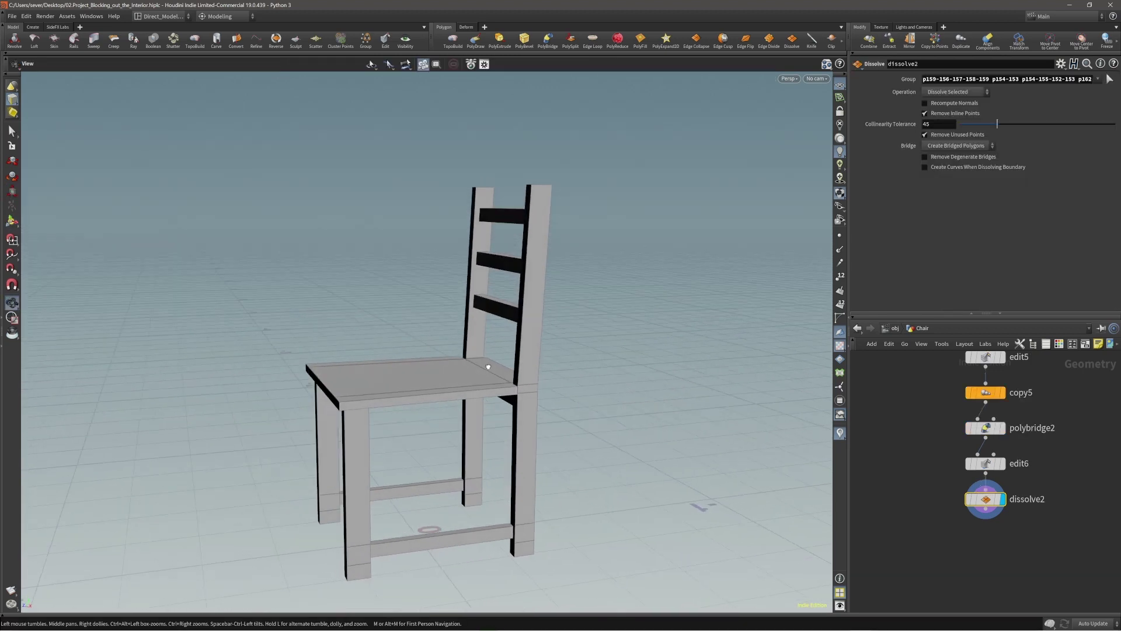
# Step: Dissolve the edge loops around the lower ends of all four legs near the crossbars
pyautogui.moveTo(488, 366); pyautogui.dragTo(514, 382)
pyautogui.moveTo(514, 383); pyautogui.dragTo(493, 218, button='middle')
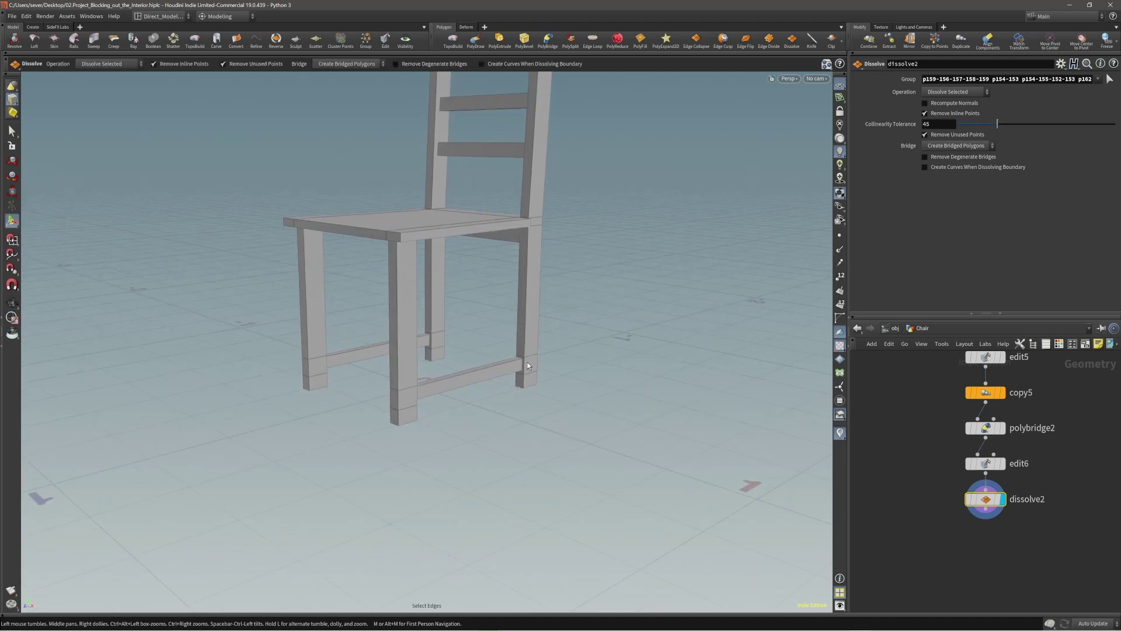
pyautogui.press('s')
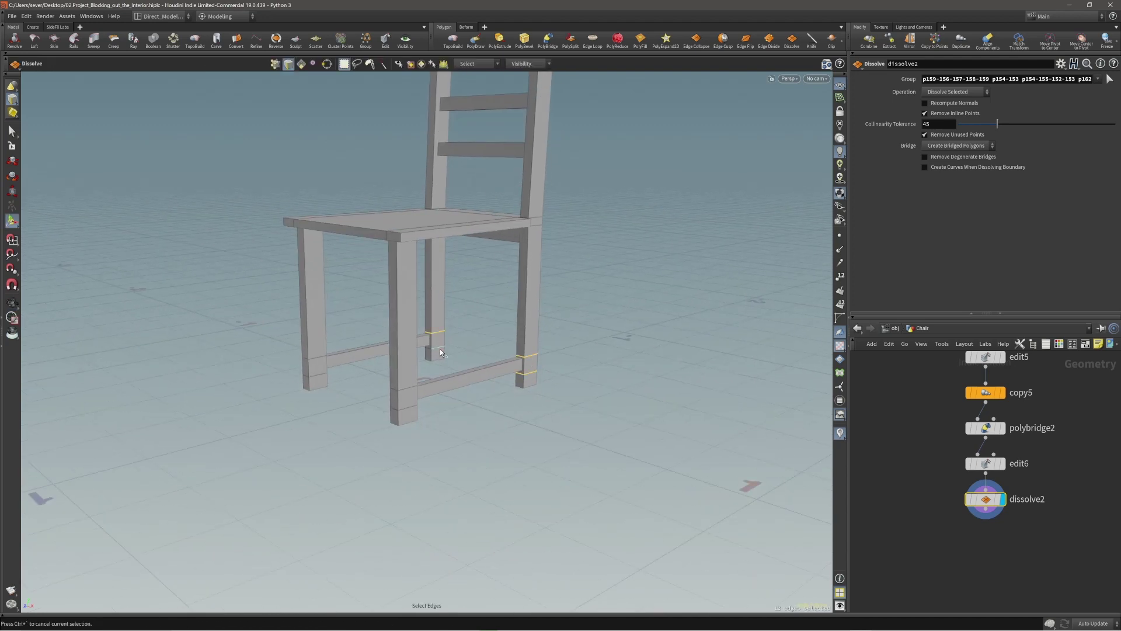
pyautogui.keyDown('shift'); pyautogui.click(320, 374); pyautogui.keyUp('shift')
pyautogui.press('Delete')
pyautogui.press('Escape')
pyautogui.moveTo(453, 356); pyautogui.dragTo(490, 316)
pyautogui.press('Return')
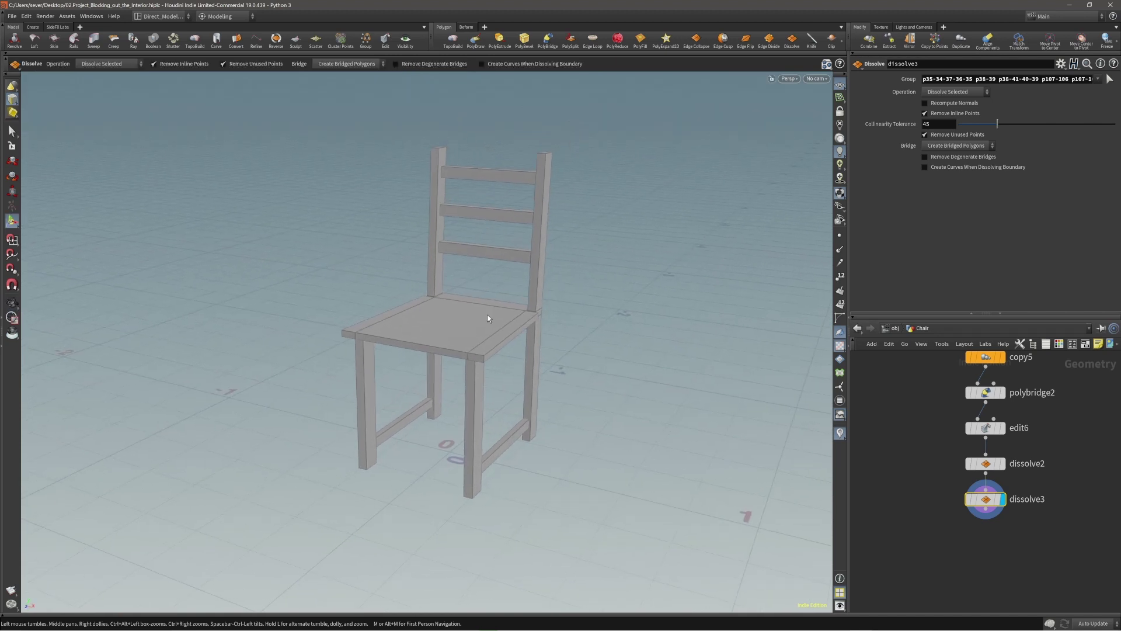
# Step: Select all faces of the three backrest slats and scale their thickness down to about 0.63 in Z
pyautogui.press('s')
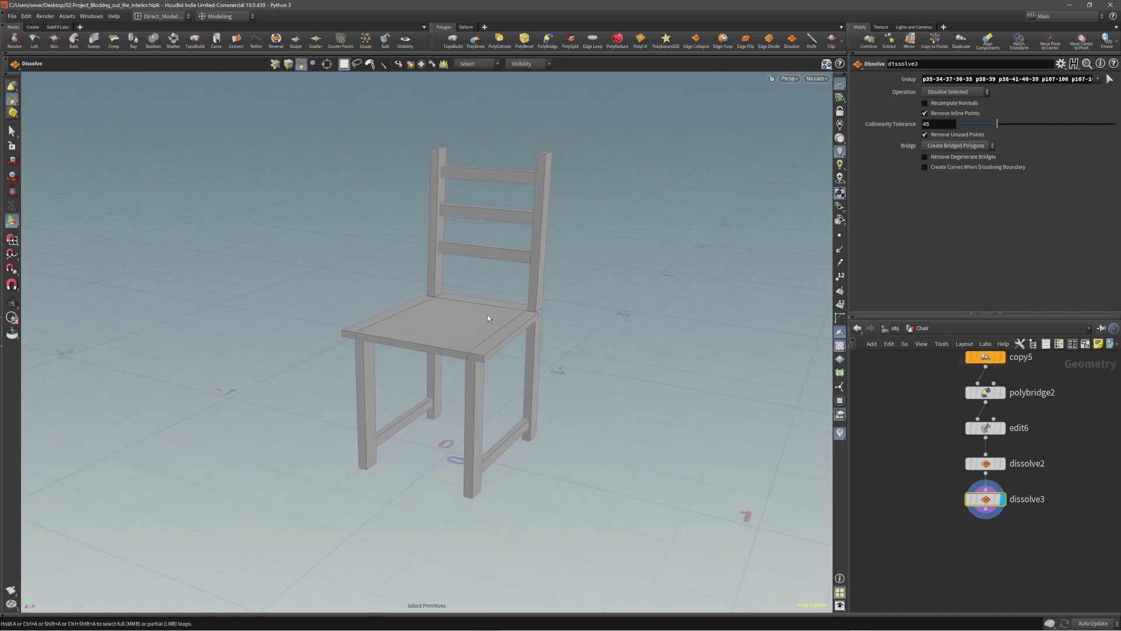
pyautogui.press('Escape')
pyautogui.scroll(3, 483, 195)
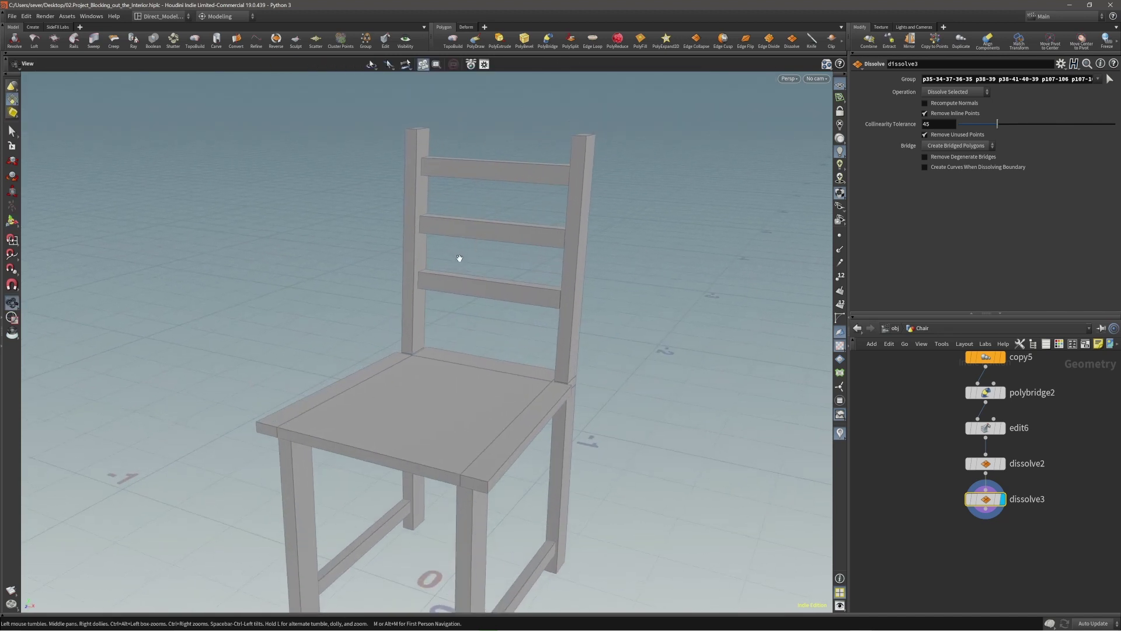
pyautogui.press('Return')
pyautogui.click(465, 281)
pyautogui.keyDown('shift'); pyautogui.click(486, 231); pyautogui.keyUp('shift')
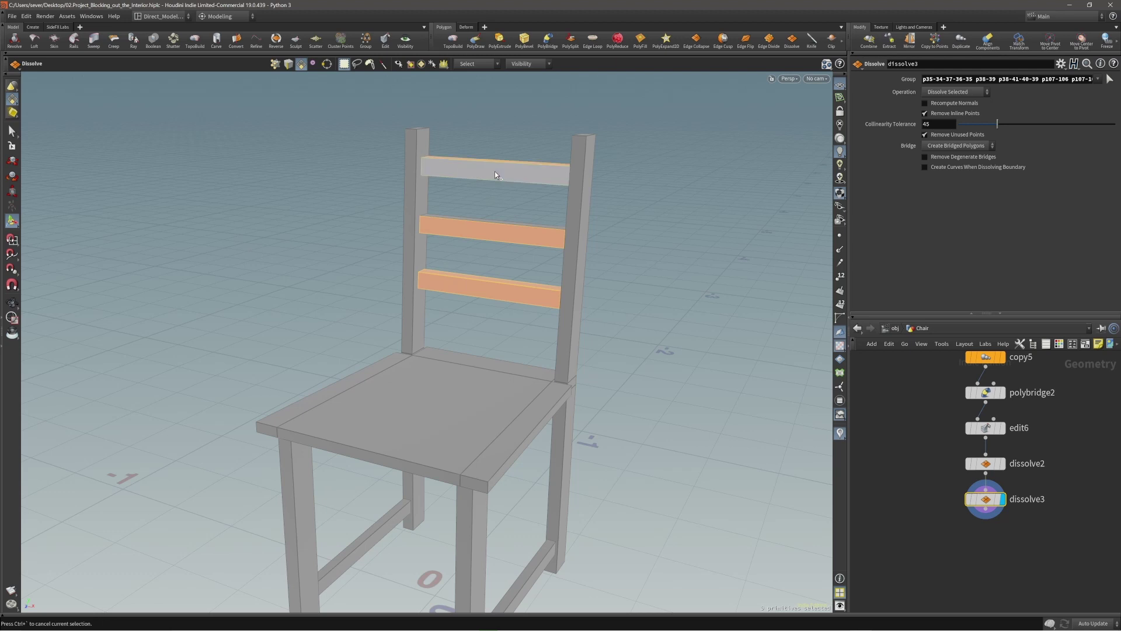
pyautogui.keyDown('shift'); pyautogui.click(495, 171); pyautogui.keyUp('shift')
pyautogui.press('Escape')
pyautogui.moveTo(495, 170); pyautogui.dragTo(451, 259)
pyautogui.press('e')
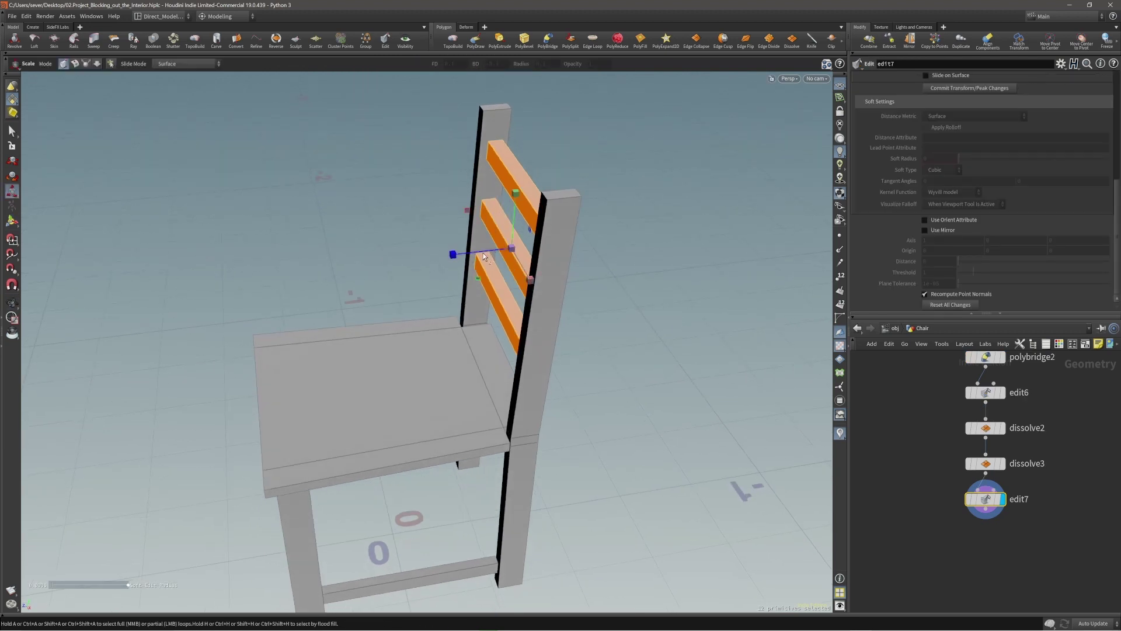
pyautogui.moveTo(484, 255); pyautogui.dragTo(462, 259, button='middle')
pyautogui.moveTo(611, 267); pyautogui.dragTo(576, 272, button='middle')
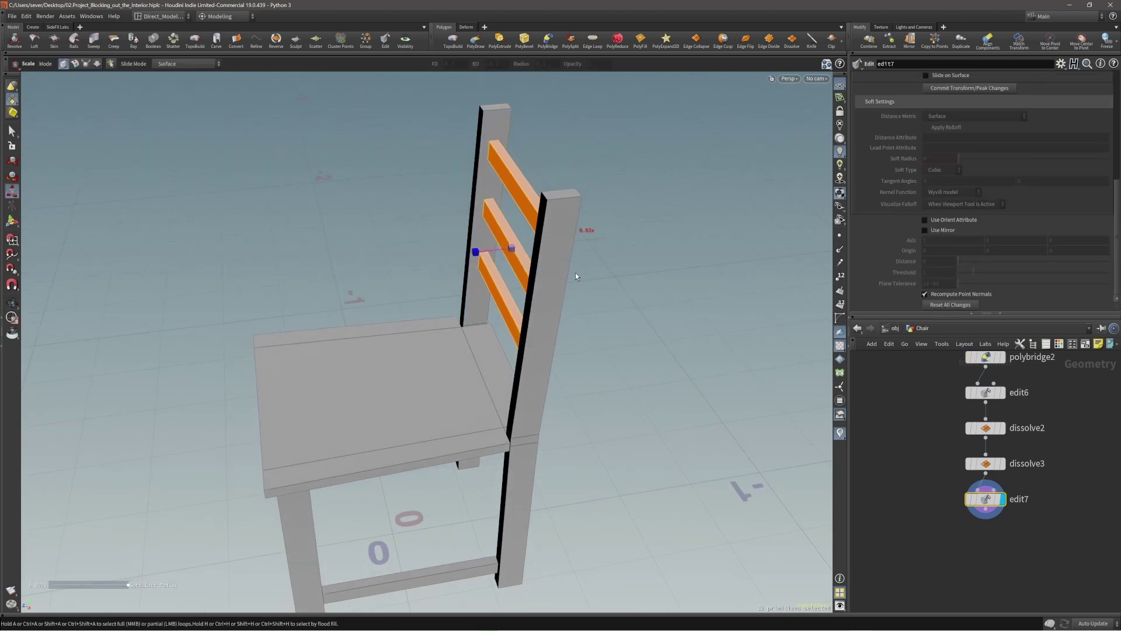
# Step: Try to scale the three backrest slats taller in Y as one group
pyautogui.moveTo(576, 272); pyautogui.dragTo(653, 195)
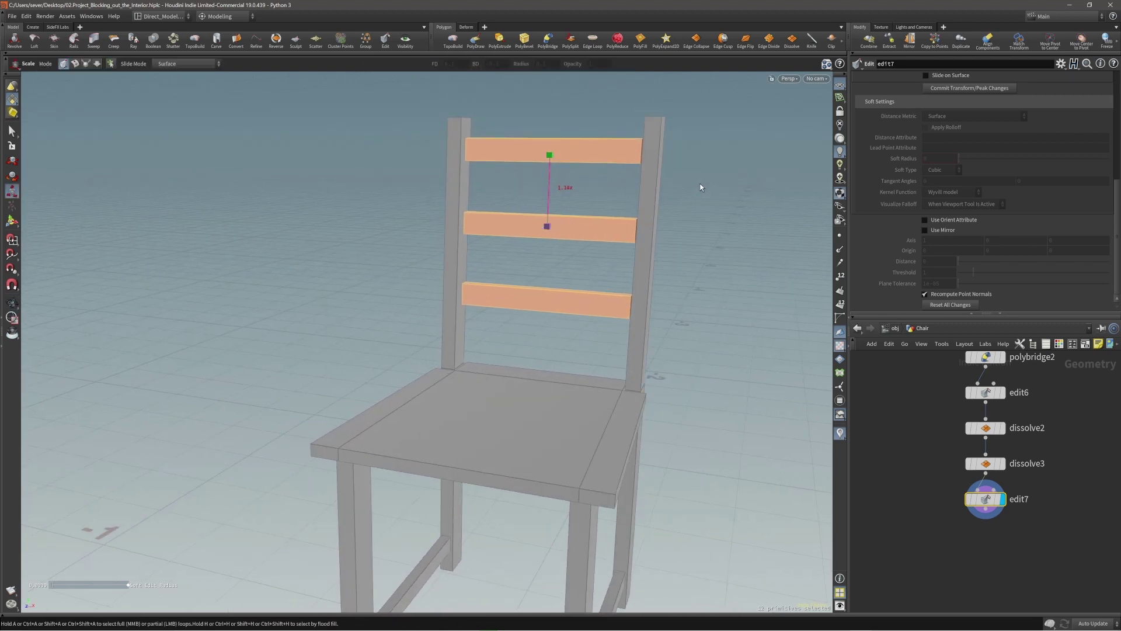
pyautogui.hotkey('ctrl', 'z')
pyautogui.rightClick(601, 226)
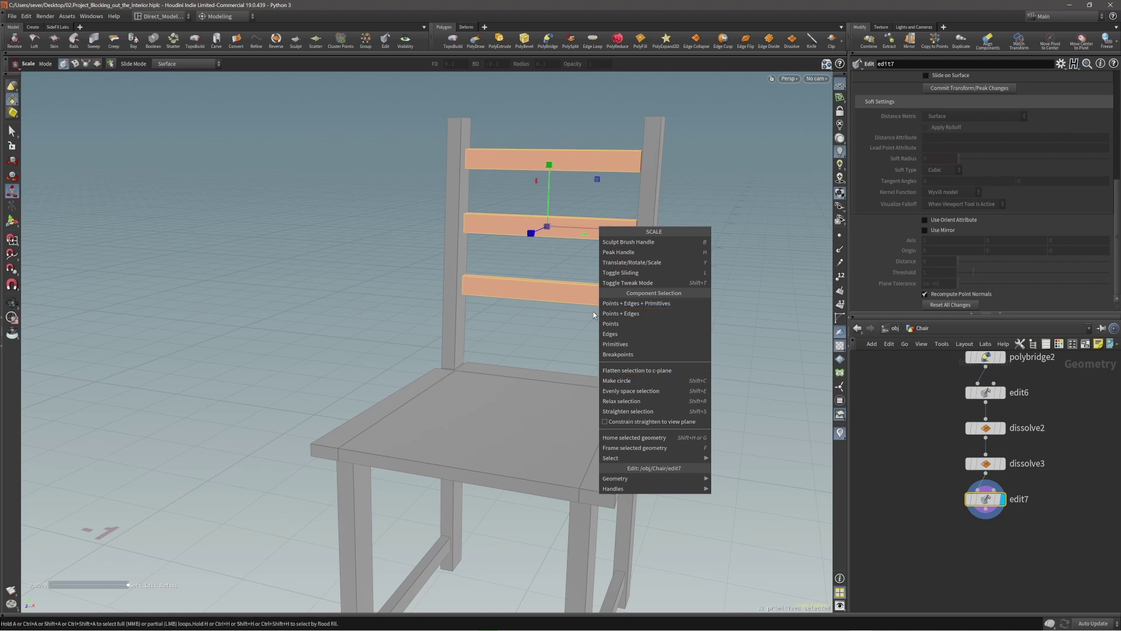
pyautogui.click(594, 236)
pyautogui.keyDown('alt'); pyautogui.moveTo(613, 229); pyautogui.dragTo(609, 234); pyautogui.keyUp('alt')
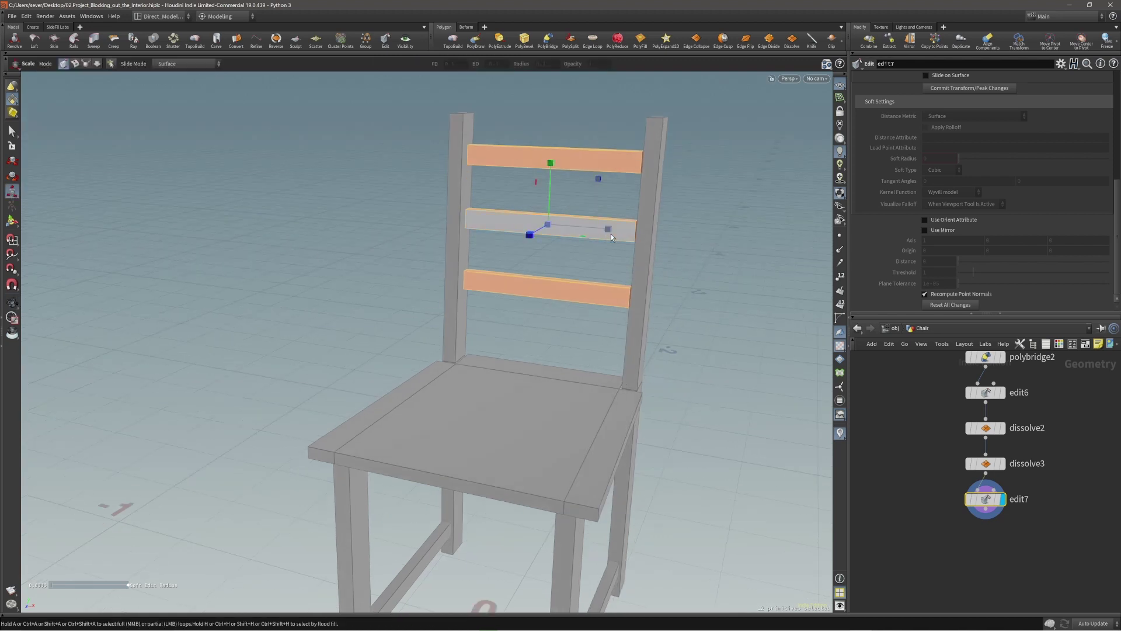
# Step: Switch the edit handle to Local Origin by Connectivity and scale the three slats to about 1.43 in Y
pyautogui.rightClick(605, 230)
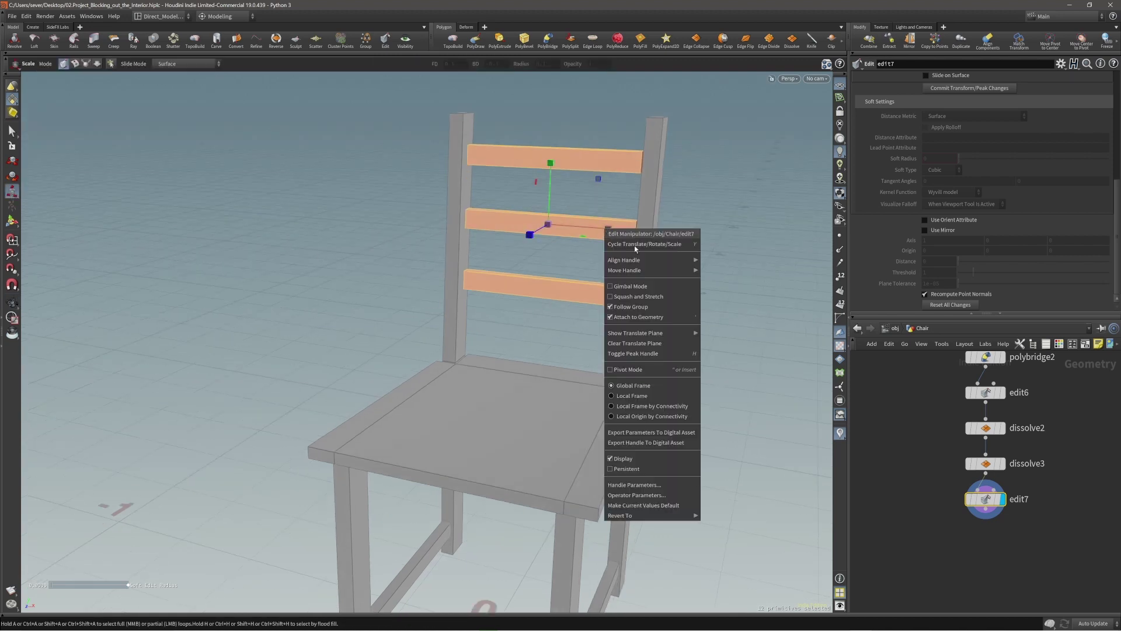
pyautogui.click(641, 416)
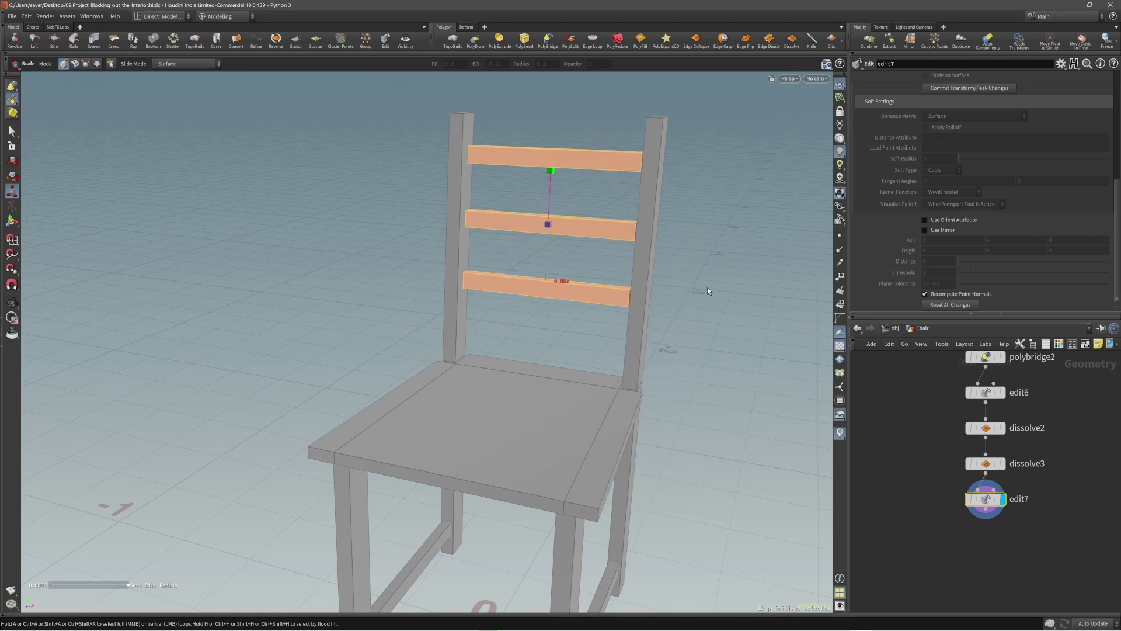
pyautogui.moveTo(707, 288); pyautogui.dragTo(700, 318, button='middle')
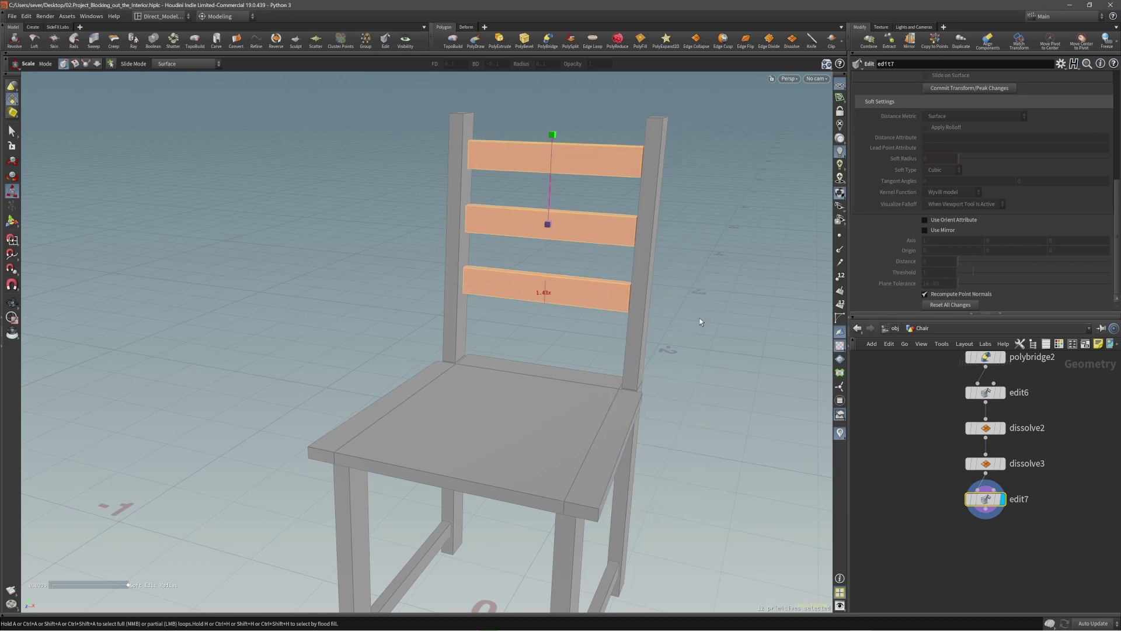
pyautogui.press('Escape')
pyautogui.moveTo(613, 260); pyautogui.dragTo(604, 235)
pyautogui.keyDown('alt'); pyautogui.moveTo(569, 305); pyautogui.dragTo(542, 252); pyautogui.keyUp('alt')
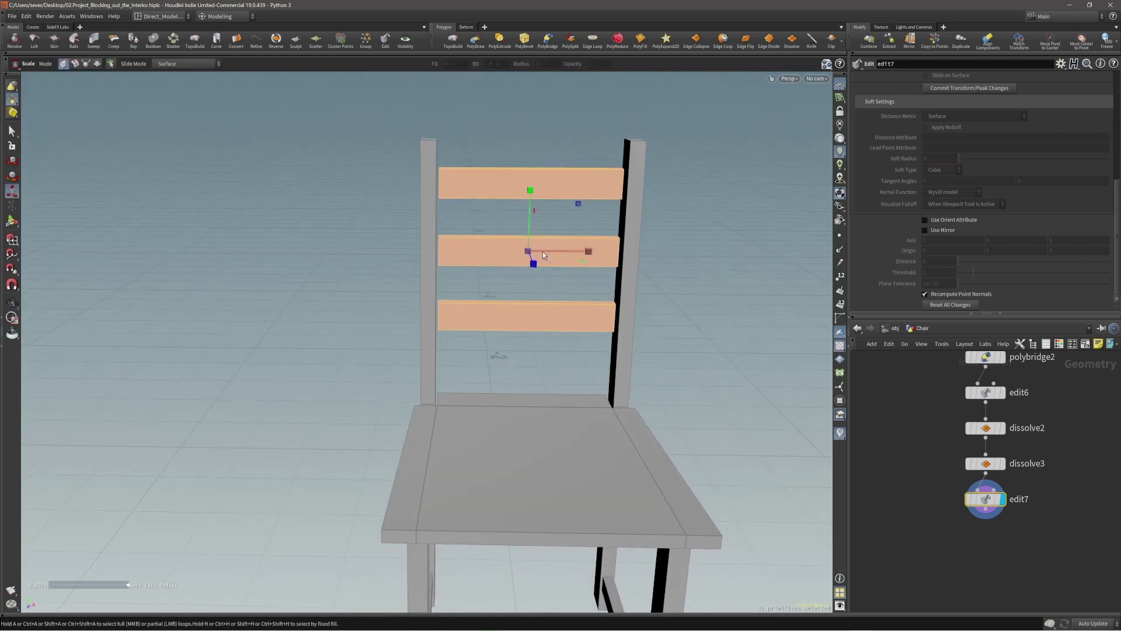
pyautogui.press('3')
pyautogui.moveTo(514, 129); pyautogui.dragTo(550, 359)
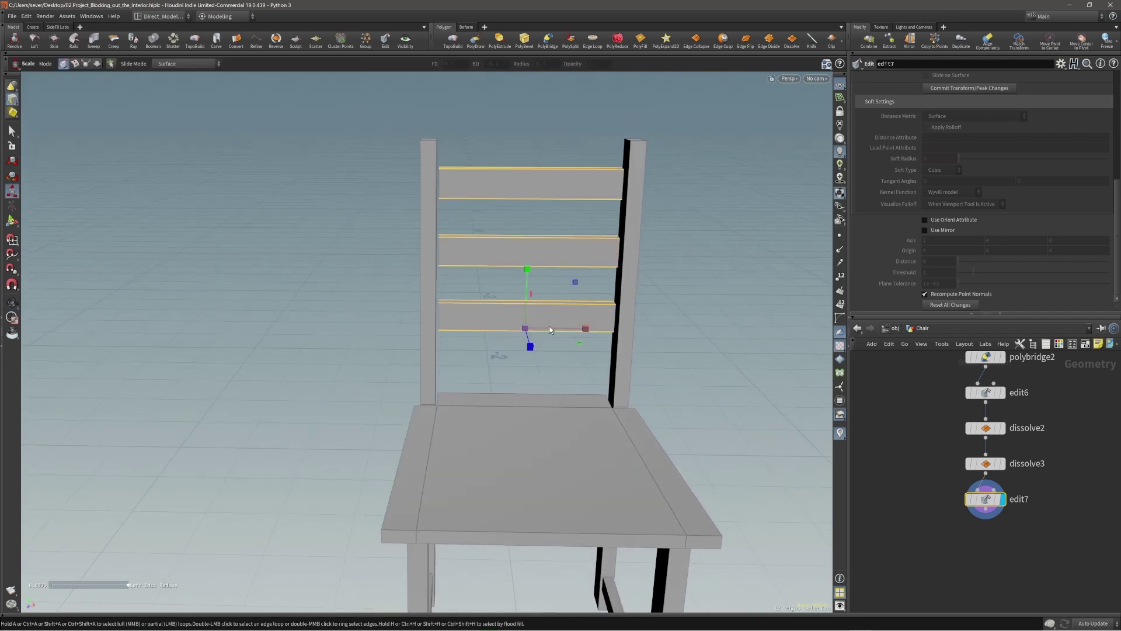
pyautogui.moveTo(541, 270)
pyautogui.keyDown('alt'); pyautogui.mouseDown()
pyautogui.moveTo(596, 280)
pyautogui.moveTo(526, 264)
pyautogui.mouseUp(); pyautogui.keyUp('alt')
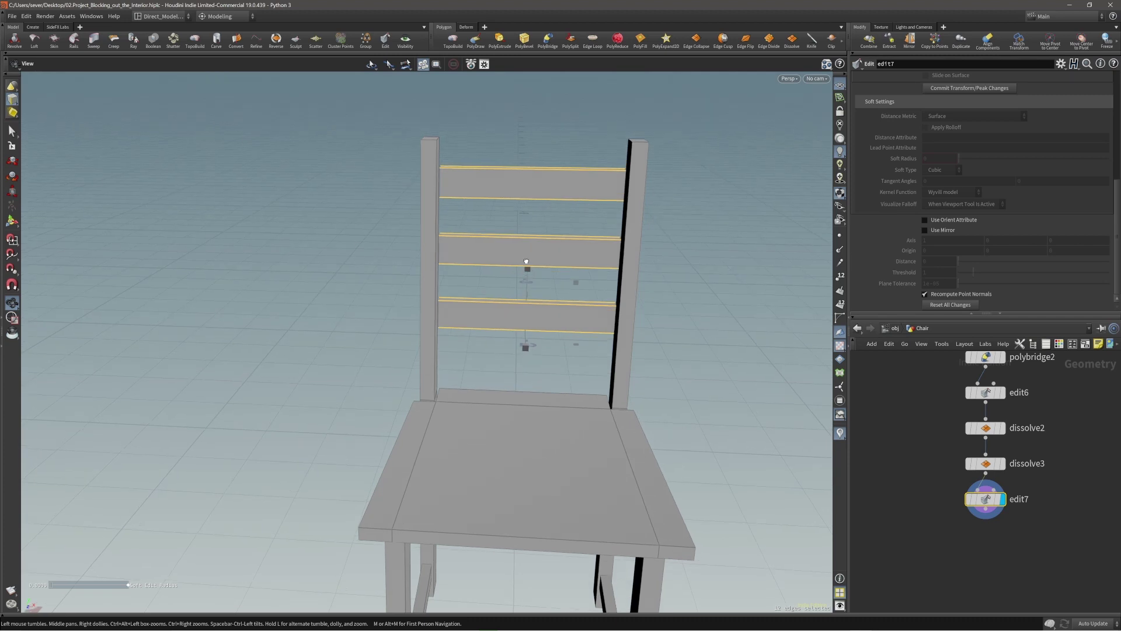
pyautogui.press('e')
pyautogui.press('4')
pyautogui.moveTo(516, 136); pyautogui.dragTo(555, 380)
pyautogui.keyDown('alt'); pyautogui.moveTo(541, 272); pyautogui.dragTo(496, 282); pyautogui.keyUp('alt')
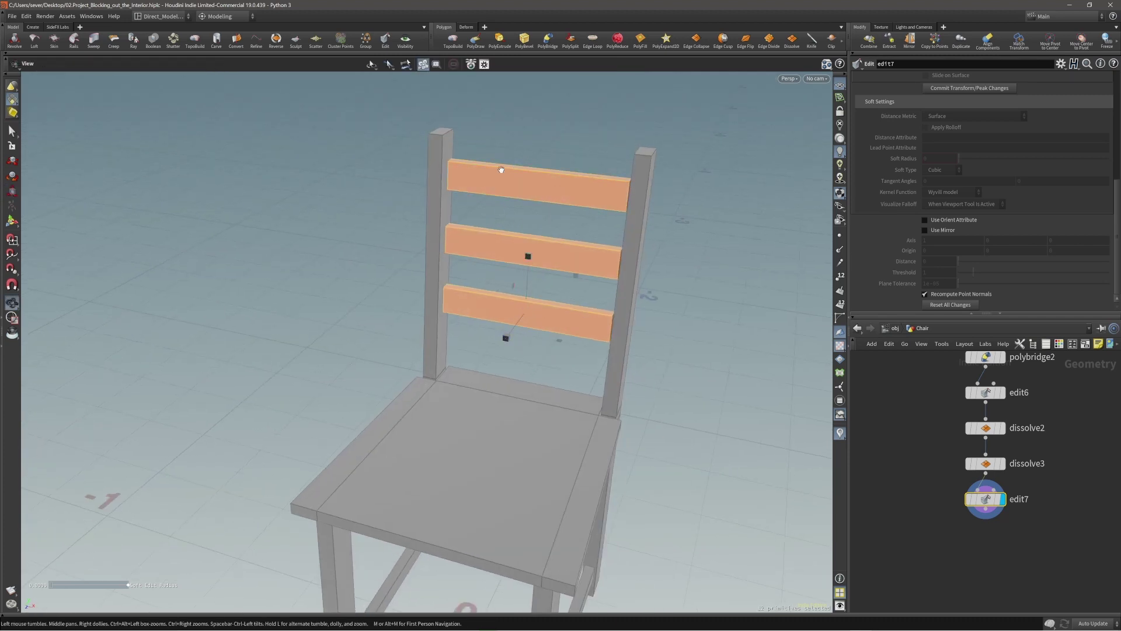
pyautogui.keyDown('alt'); pyautogui.moveTo(501, 170); pyautogui.dragTo(463, 167); pyautogui.keyUp('alt')
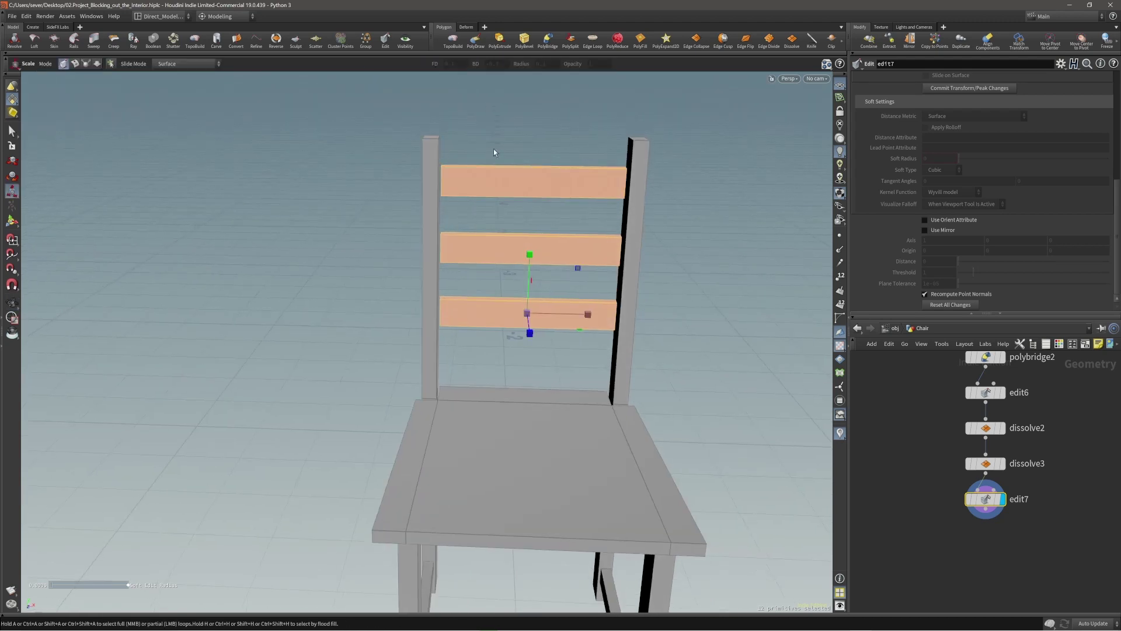
pyautogui.click(548, 144)
# Step: Insert one centered edge loop across each of the three backrest slats, with Number of Loops set to 1
pyautogui.press('c')
pyautogui.click(535, 212)
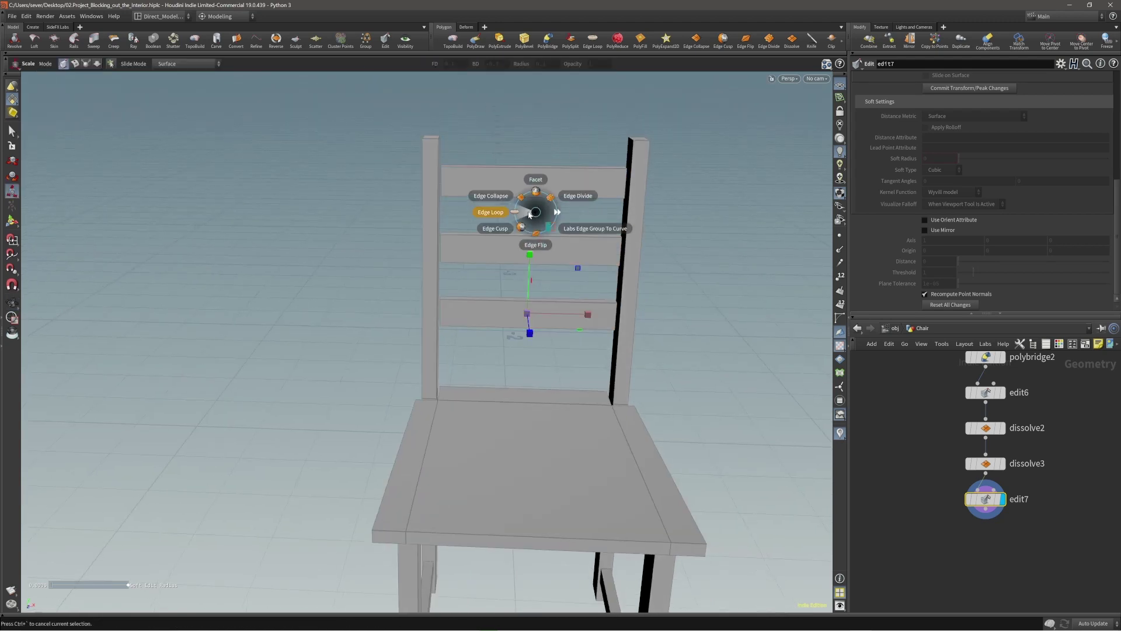
pyautogui.click(530, 214)
pyautogui.click(524, 168)
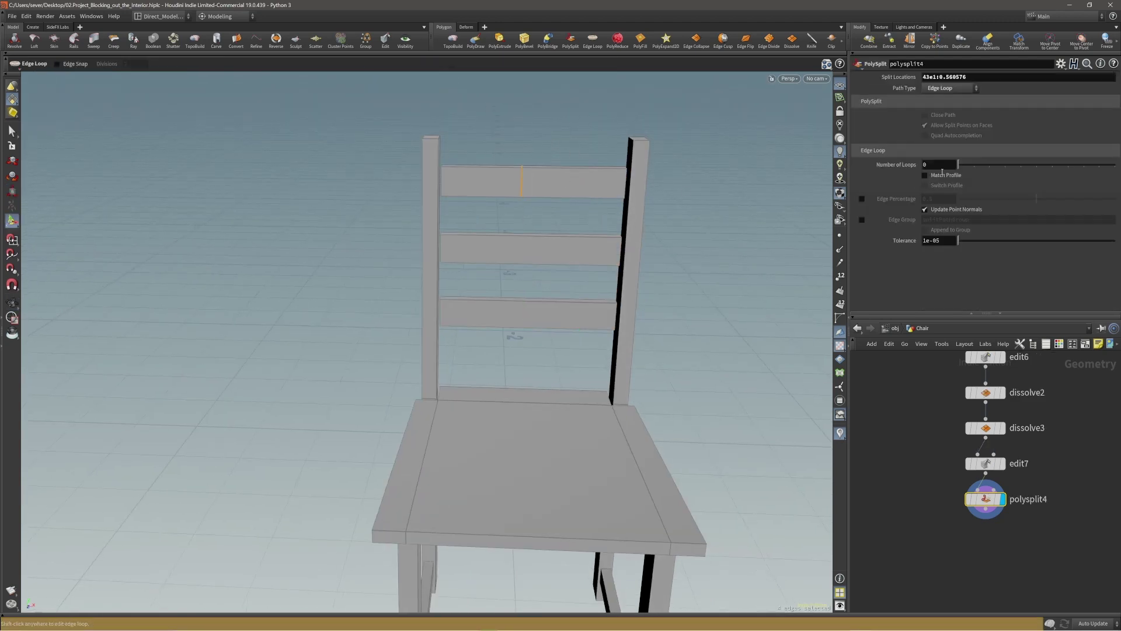
pyautogui.click(974, 166)
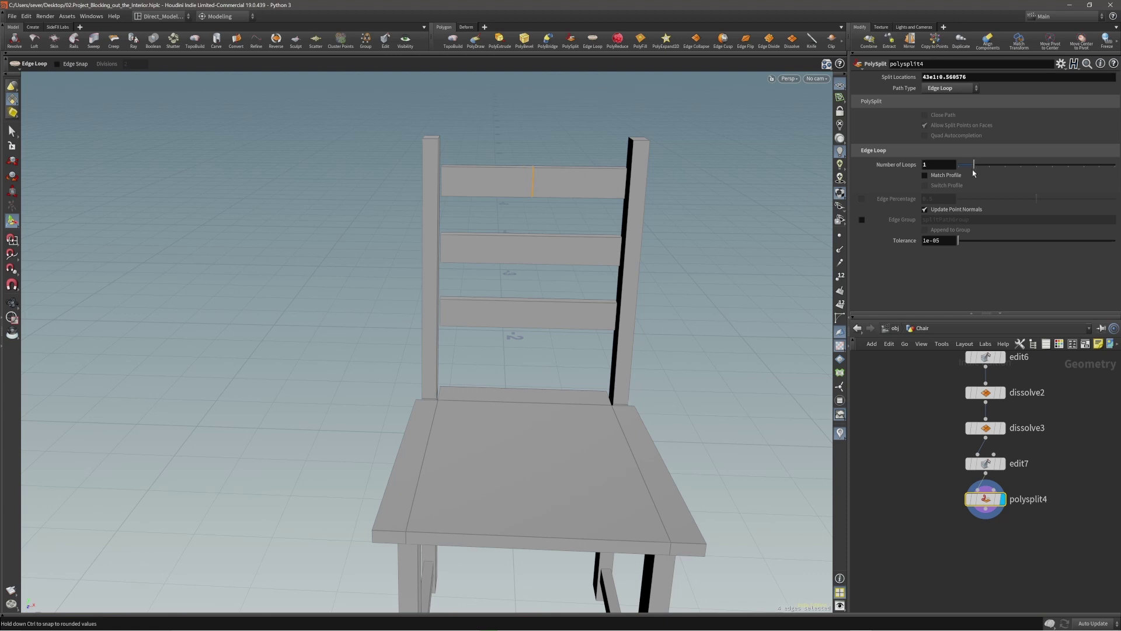
pyautogui.click(525, 238)
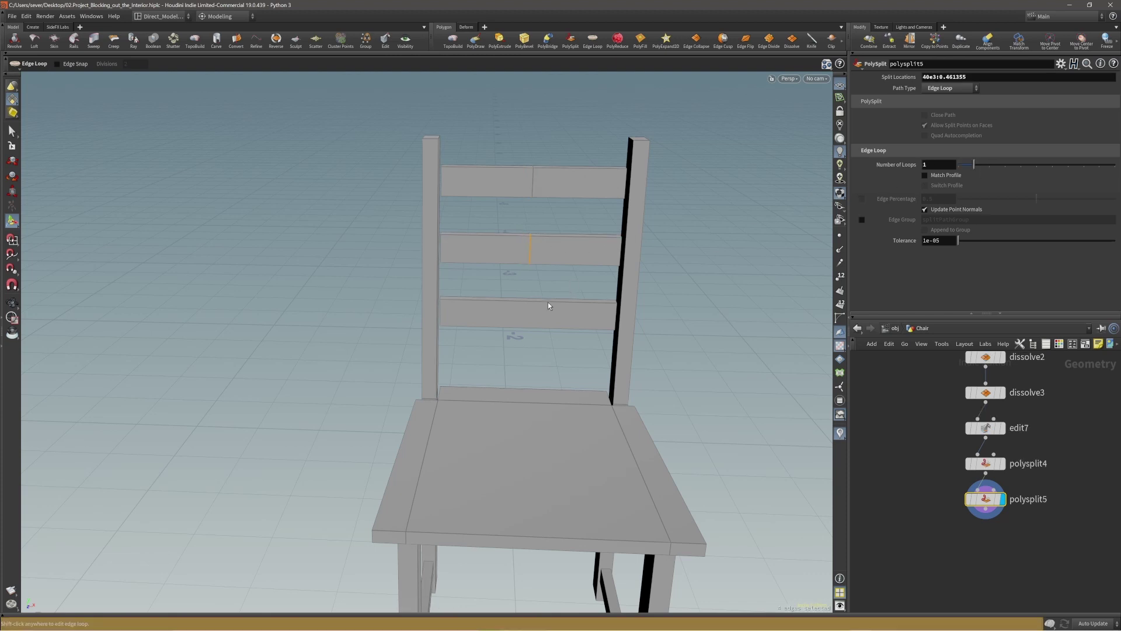
pyautogui.click(527, 308)
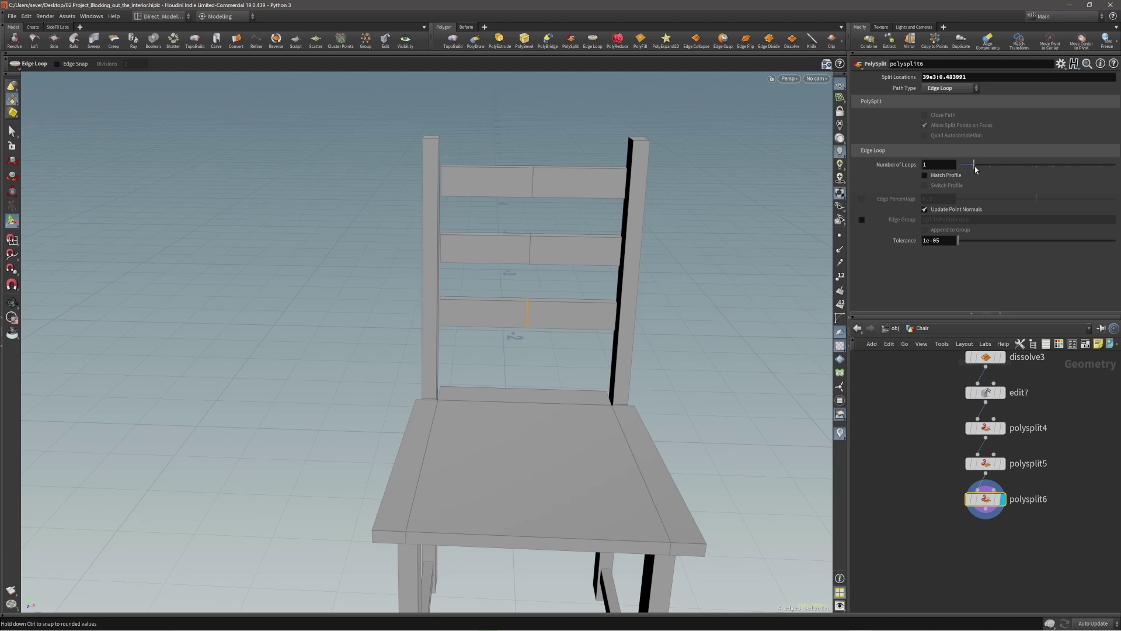
# Step: Select only the three slats' center edge loops and apply a PolyBevel with a distance of about 0.132 and 6 divisions
pyautogui.press('3')
pyautogui.moveTo(508, 138); pyautogui.dragTo(545, 358)
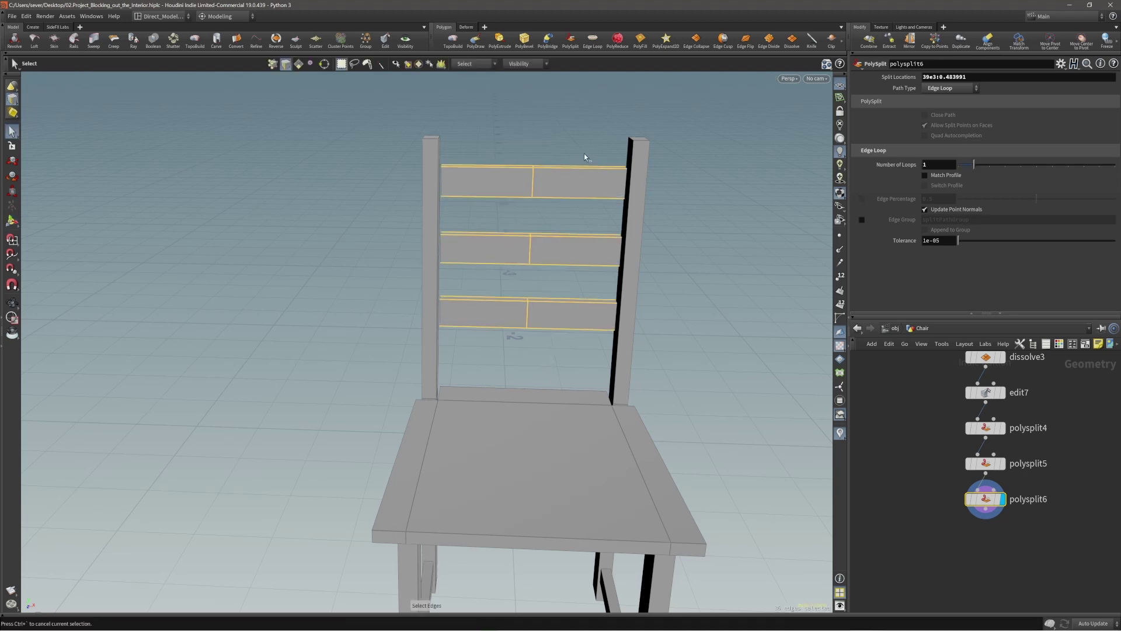
pyautogui.keyDown('ctrl'); pyautogui.moveTo(584, 153); pyautogui.dragTo(562, 372); pyautogui.keyUp('ctrl')
pyautogui.keyDown('ctrl'); pyautogui.moveTo(475, 205); pyautogui.dragTo(486, 358); pyautogui.keyUp('ctrl')
pyautogui.press('c')
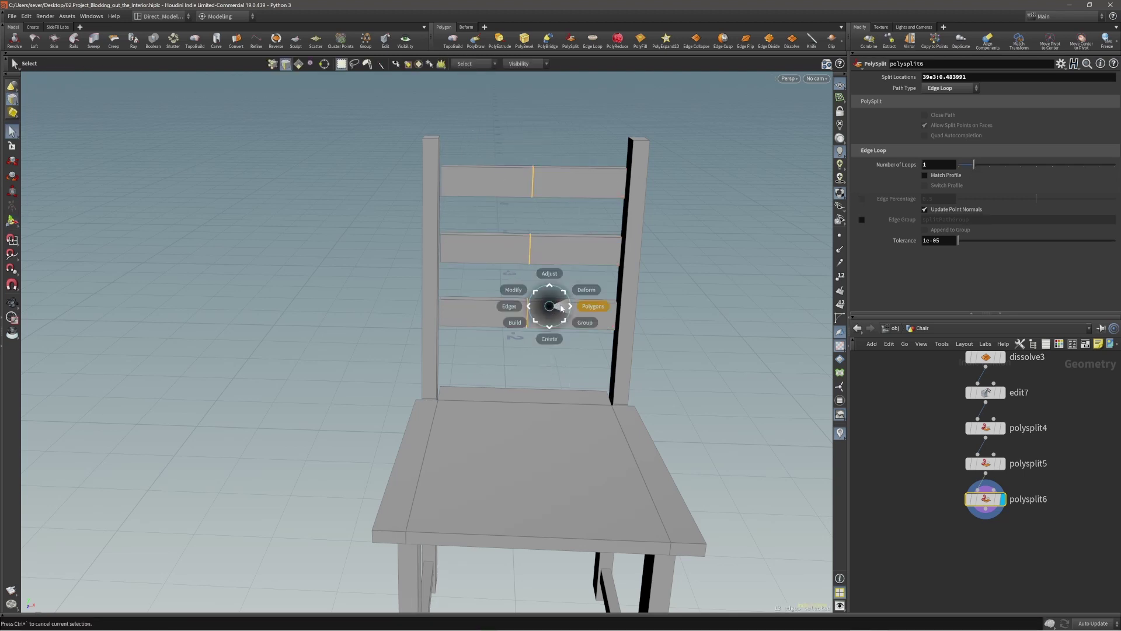
pyautogui.click(564, 305)
pyautogui.click(564, 274)
pyautogui.moveTo(552, 257); pyautogui.dragTo(549, 229)
pyautogui.keyDown('shift'); pyautogui.scroll(1, 595, 250); pyautogui.keyUp('shift')
pyautogui.scroll(1, 595, 250)
pyautogui.press('Escape')
pyautogui.press('s')
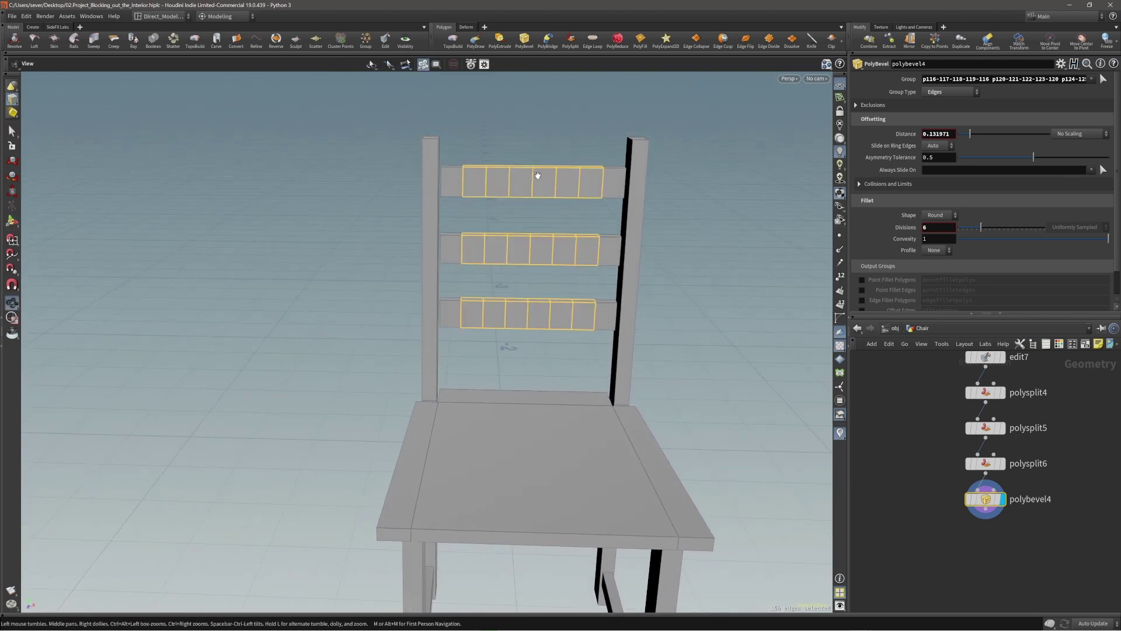
# Step: Raise the top-center points of the three backrest slats together, using a soft radius of about 0.12
pyautogui.moveTo(533, 178); pyautogui.dragTo(528, 191, button='middle')
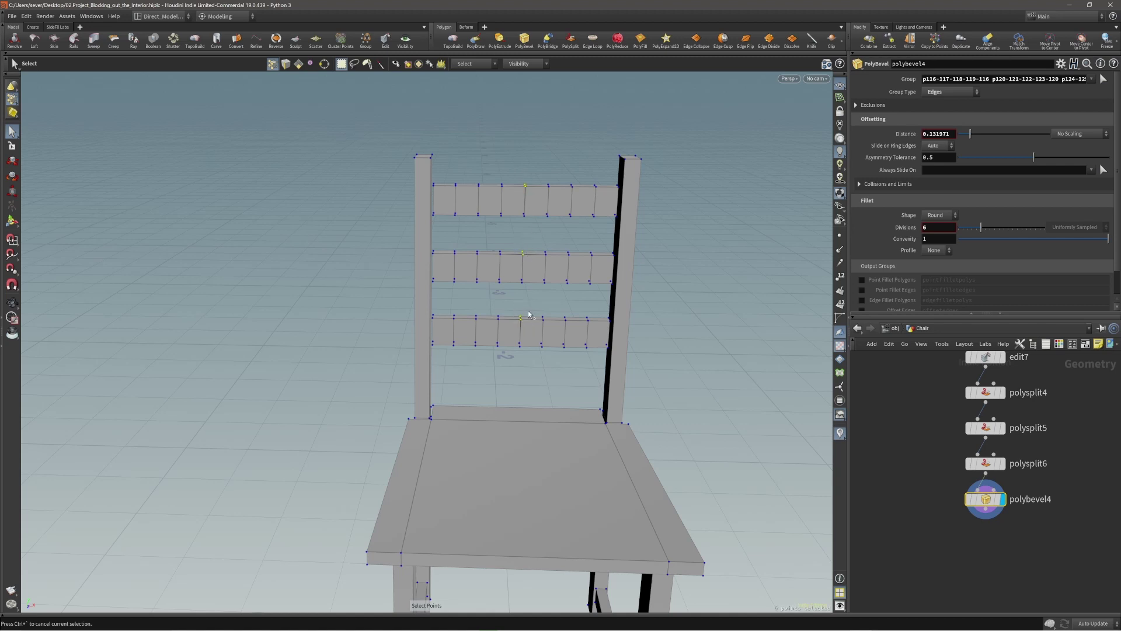
pyautogui.press('t')
pyautogui.scroll(5, 525, 258)
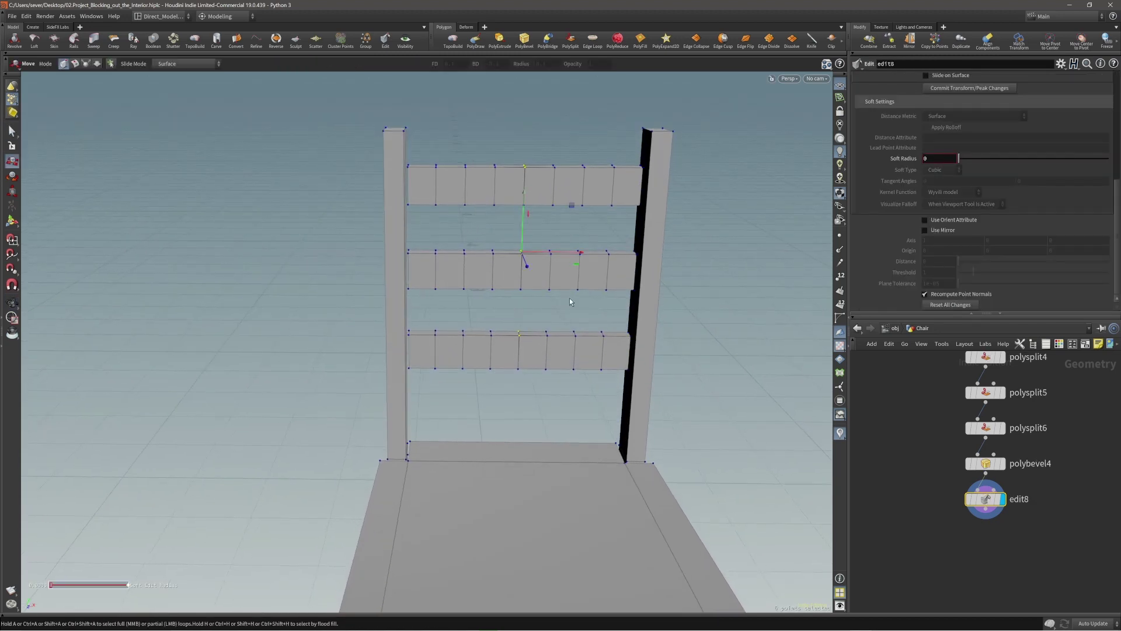
pyautogui.moveTo(570, 304); pyautogui.dragTo(571, 293, button='middle')
pyautogui.scroll(5, 571, 293)
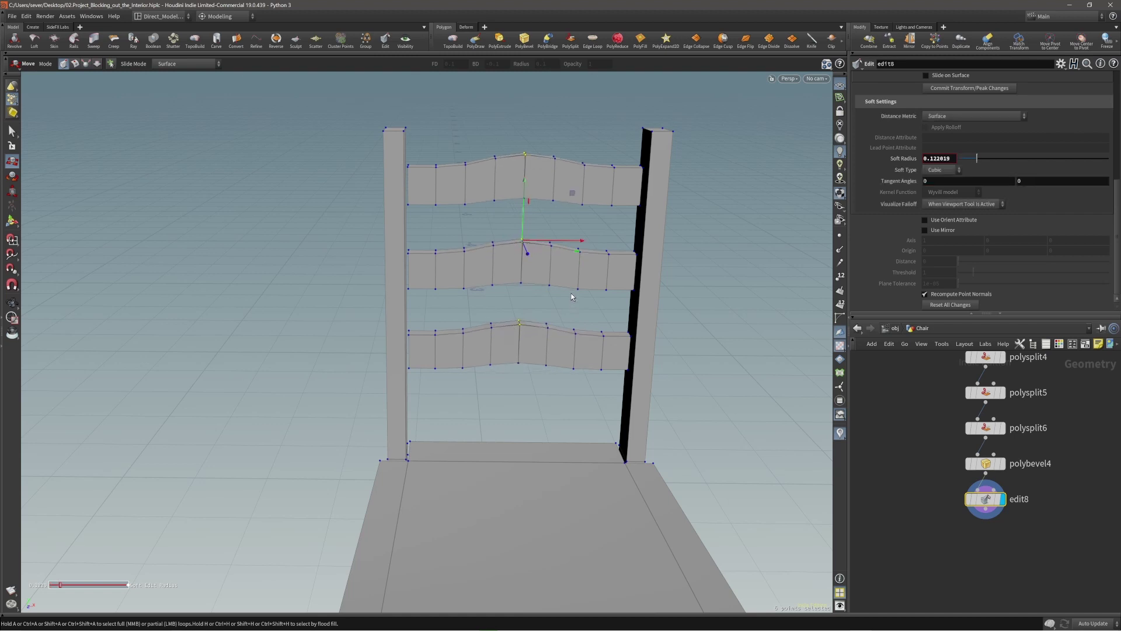
# Step: Widen the edit's soft radius to about 0.27 for a smooth arch across all three backrest slats
pyautogui.scroll(4, 571, 293)
pyautogui.scroll(1, 571, 293)
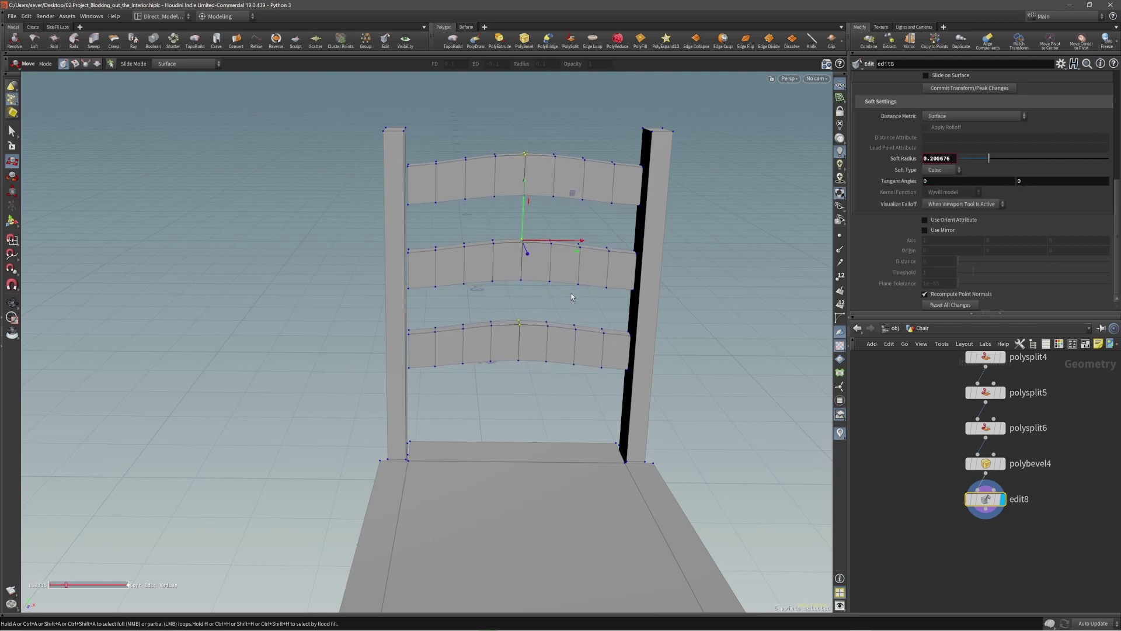
pyautogui.keyDown('alt'); pyautogui.moveTo(571, 293); pyautogui.dragTo(569, 262); pyautogui.keyUp('alt')
pyautogui.press('t')
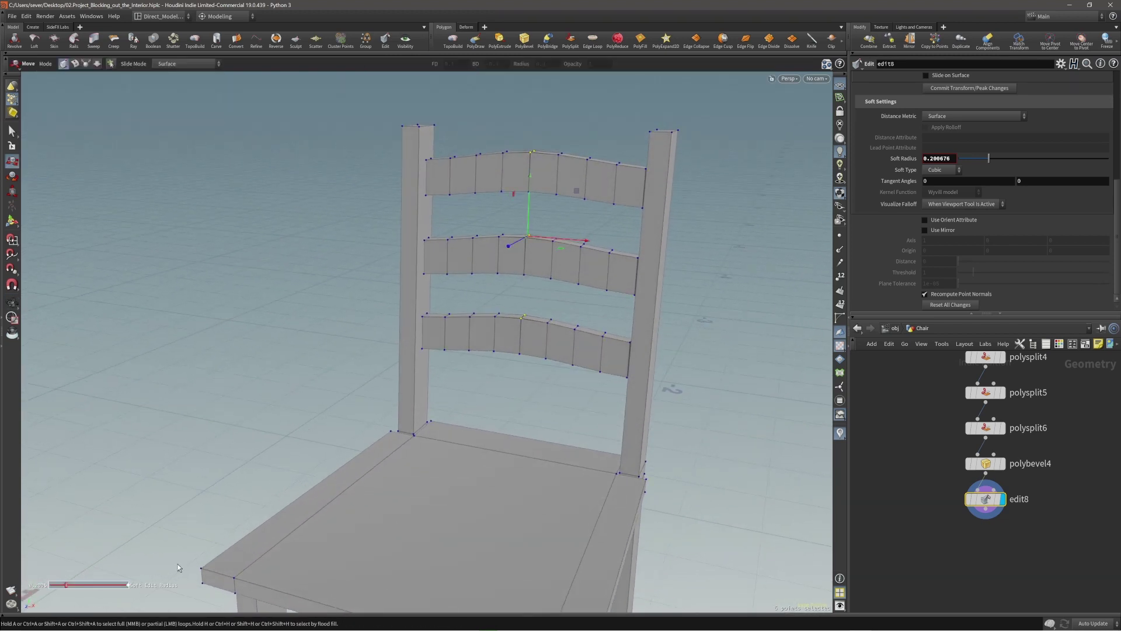
pyautogui.moveTo(573, 353); pyautogui.dragTo(547, 279)
pyautogui.moveTo(553, 163); pyautogui.dragTo(545, 222)
pyautogui.scroll(2, 531, 264)
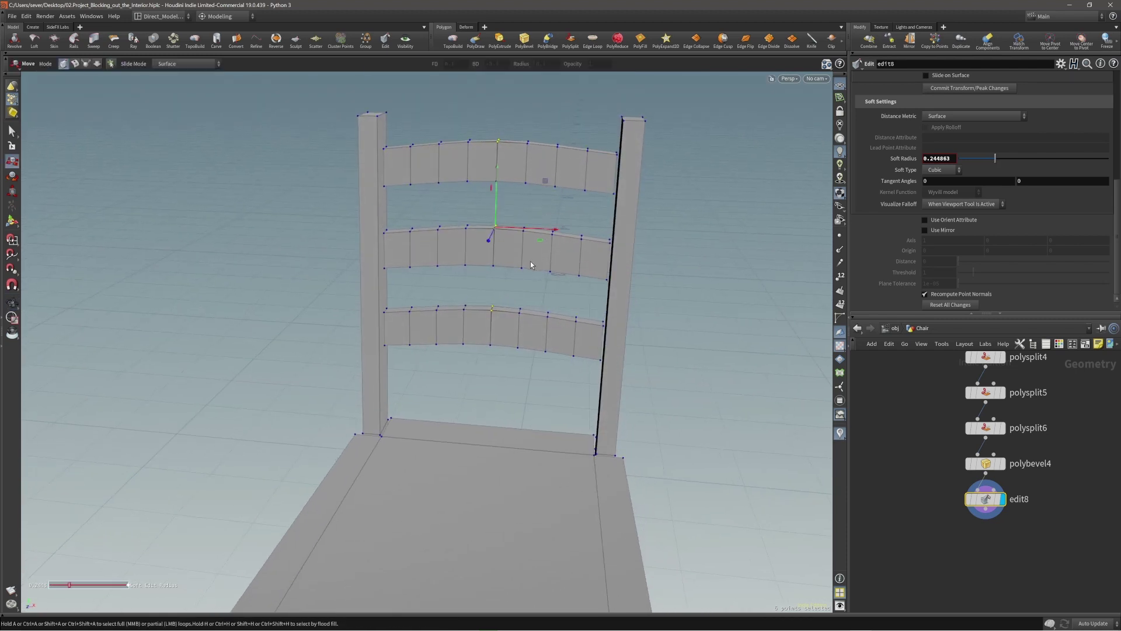
pyautogui.moveTo(531, 260); pyautogui.dragTo(521, 177)
# Step: Set the soft radius to 0 and flatten the top slat's lower-edge points by scaling them to 0 in Y
pyautogui.moveTo(326, 177); pyautogui.dragTo(662, 209)
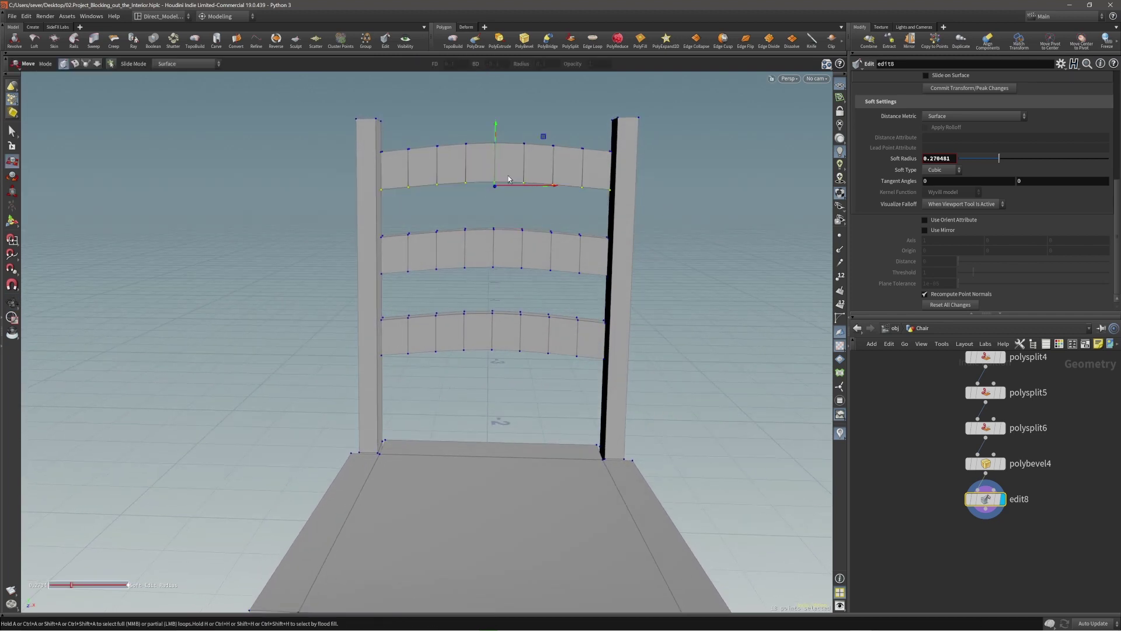
pyautogui.press('e')
pyautogui.moveTo(496, 124); pyautogui.dragTo(496, 167)
pyautogui.hotkey('ctrl', 'z')
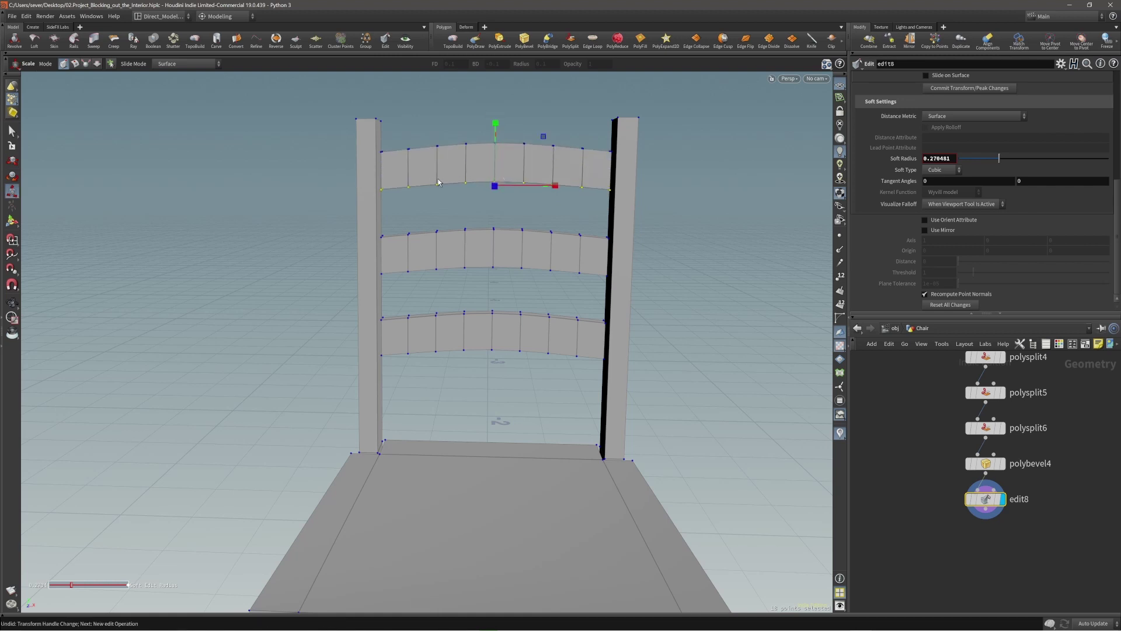
pyautogui.moveTo(70, 588); pyautogui.dragTo(50, 588)
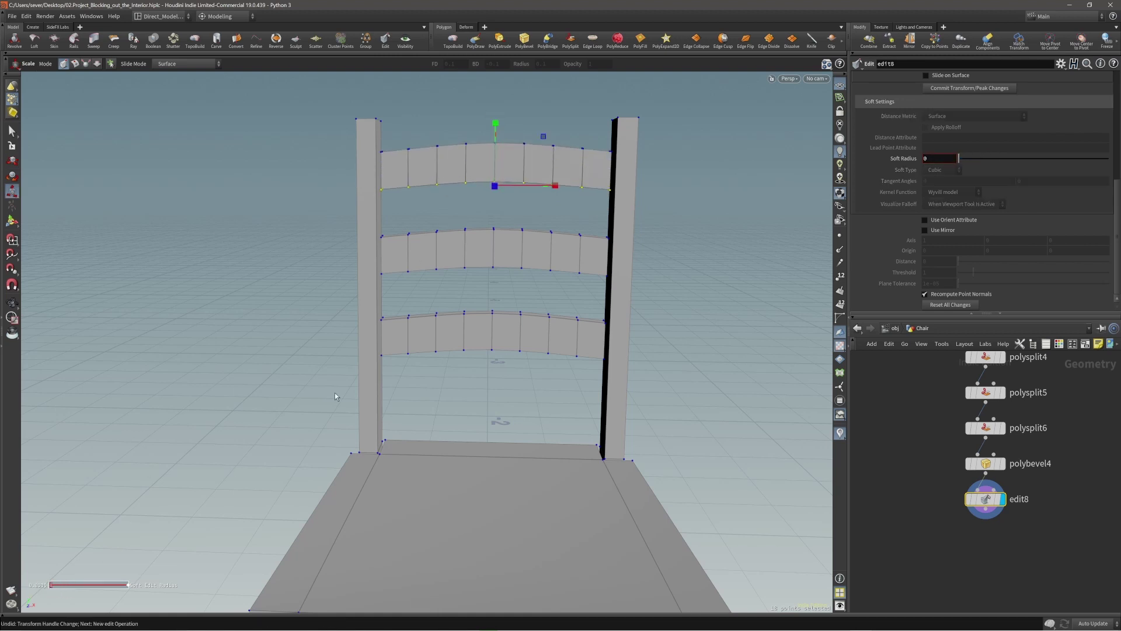
pyautogui.moveTo(497, 129); pyautogui.dragTo(497, 150)
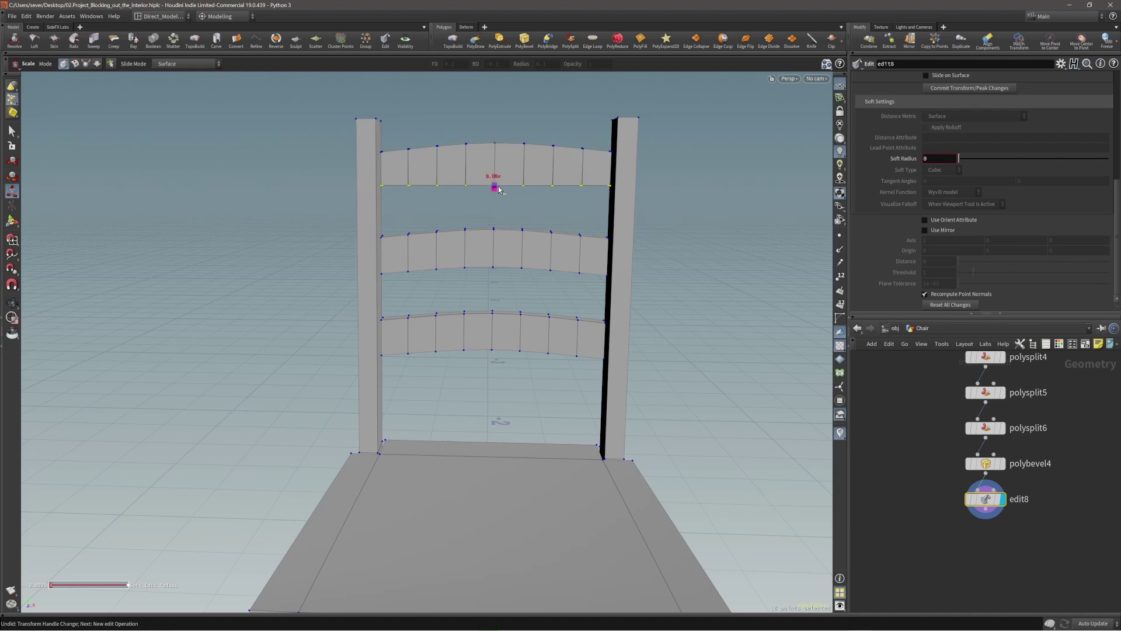
# Step: Flatten the lower-edge points of the middle and lowest backrest slats by scaling each row in Y
pyautogui.moveTo(355, 259); pyautogui.dragTo(669, 299)
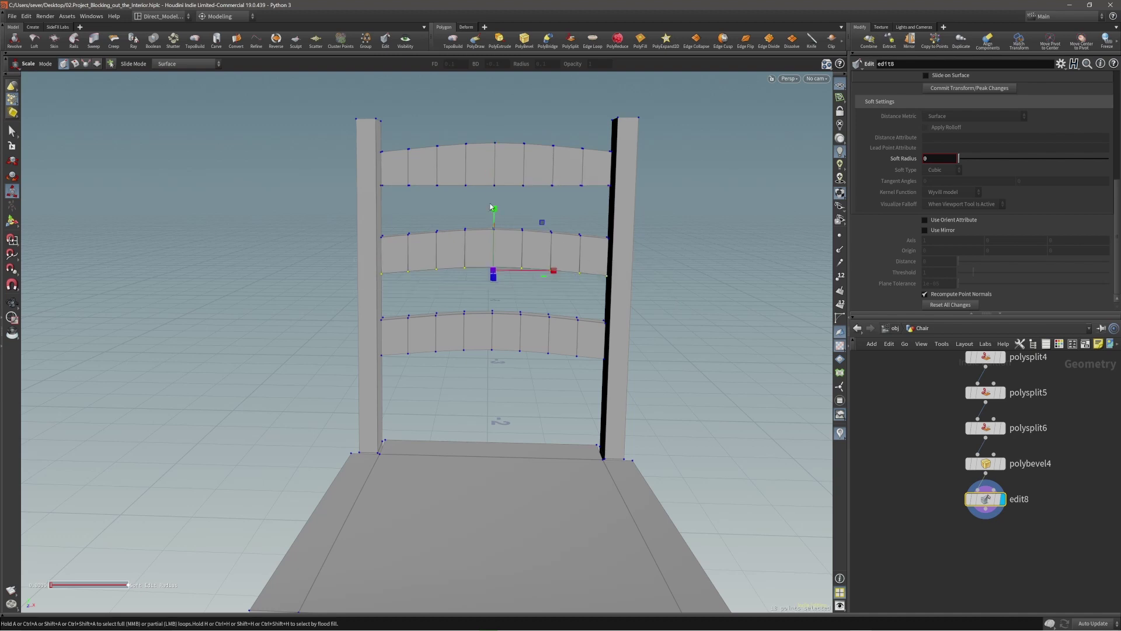
pyautogui.moveTo(499, 273); pyautogui.dragTo(499, 274)
pyautogui.moveTo(349, 342); pyautogui.dragTo(669, 417)
pyautogui.moveTo(497, 309); pyautogui.dragTo(496, 354)
# Step: Select all faces of the three backrest slats
pyautogui.keyDown('alt'); pyautogui.moveTo(490, 260); pyautogui.dragTo(513, 296); pyautogui.keyUp('alt')
pyautogui.press('9')
pyautogui.keyDown('shift'); pyautogui.click(532, 257); pyautogui.keyUp('shift')
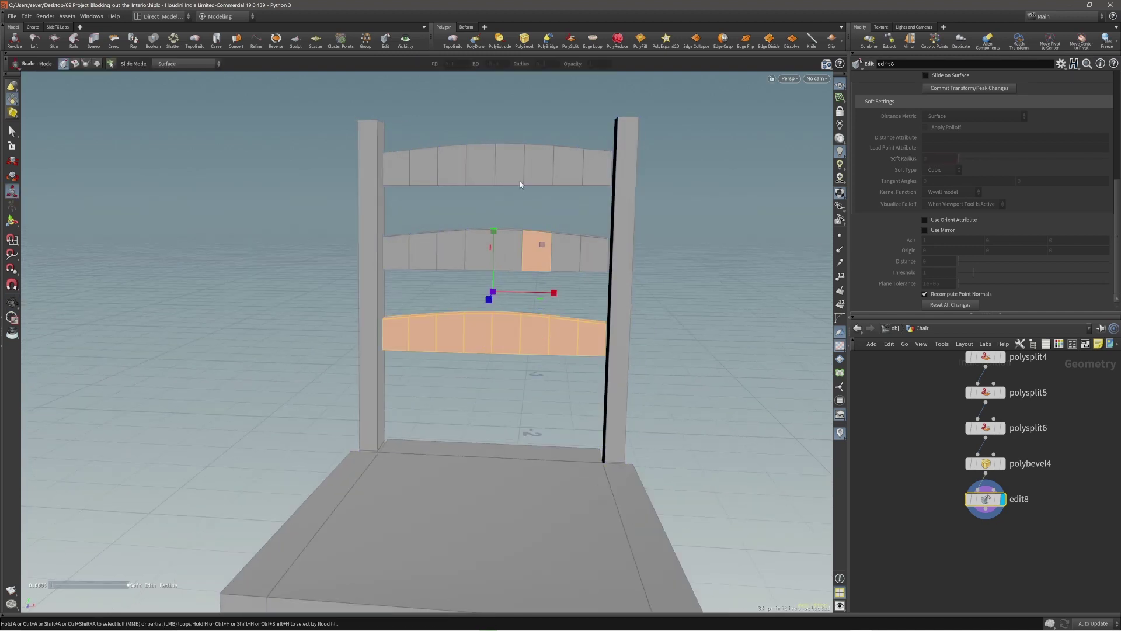
pyautogui.keyDown('shift'); pyautogui.doubleClick(519, 177); pyautogui.keyUp('shift')
pyautogui.keyDown('alt'); pyautogui.moveTo(513, 192); pyautogui.dragTo(524, 196); pyautogui.keyUp('alt')
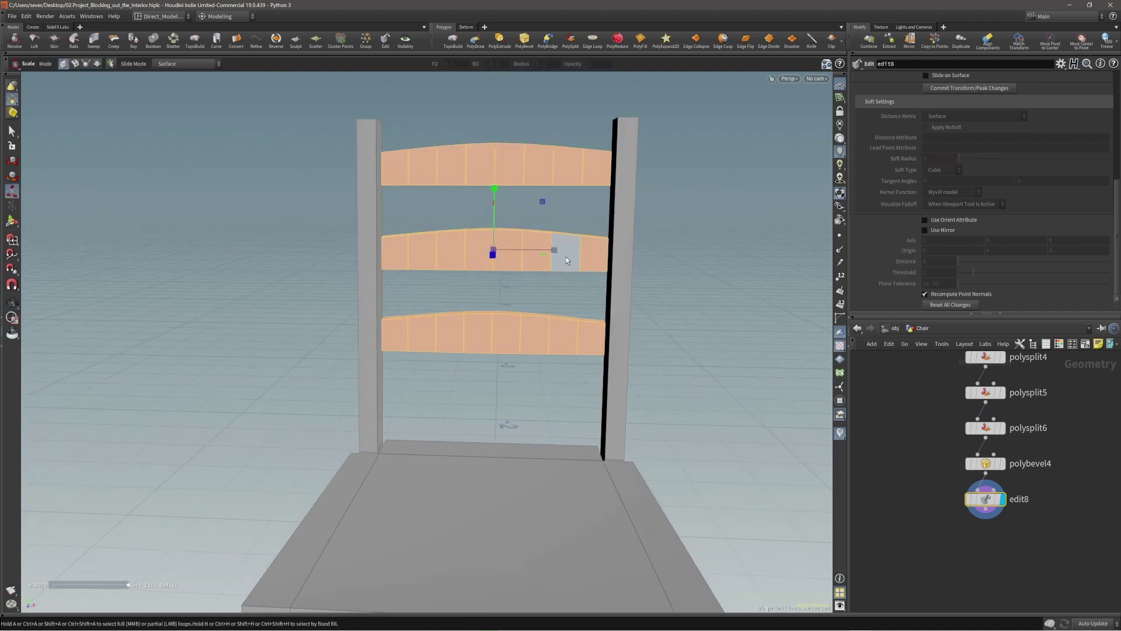
pyautogui.click(551, 252)
pyautogui.doubleClick(551, 252)
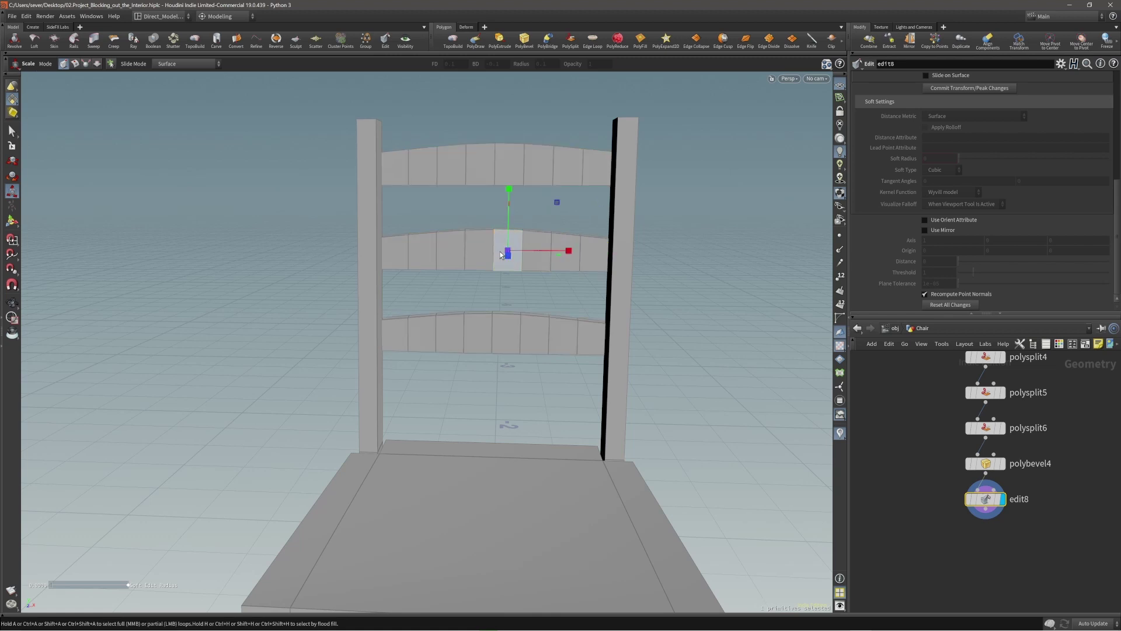
pyautogui.keyDown('shift'); pyautogui.click(561, 339); pyautogui.keyUp('shift')
pyautogui.keyDown('shift'); pyautogui.doubleClick(545, 167); pyautogui.keyUp('shift')
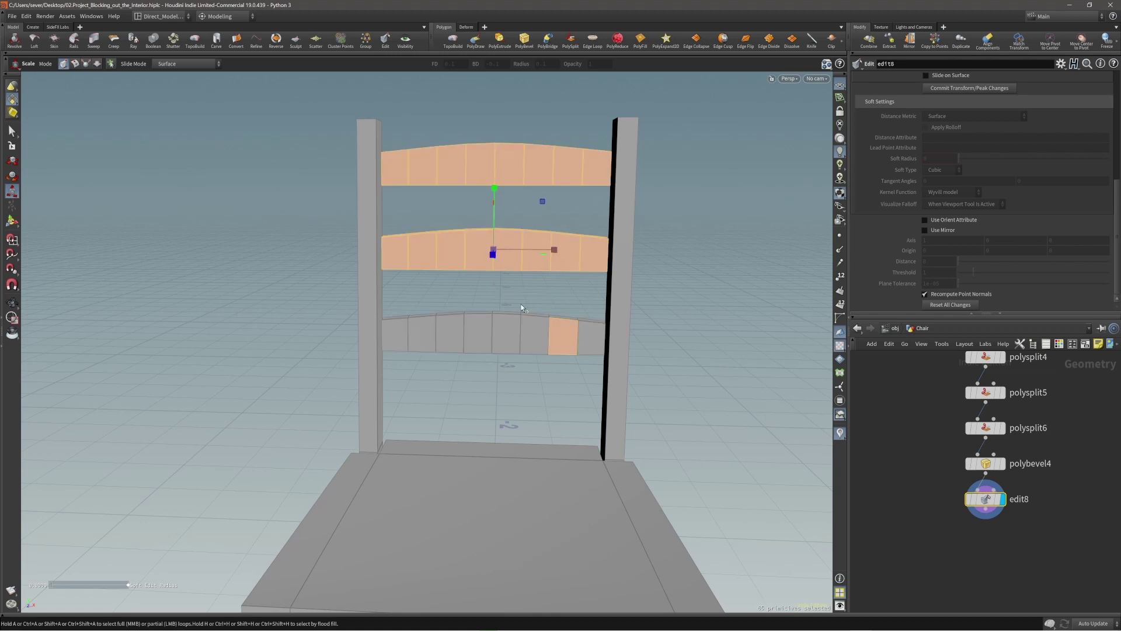
pyautogui.keyDown('shift'); pyautogui.doubleClick(505, 327); pyautogui.keyUp('shift')
# Step: Examine the whole chair with its arched slats from several angles and clear the slat selection
pyautogui.keyDown('alt'); pyautogui.moveTo(573, 224); pyautogui.dragTo(558, 253); pyautogui.keyUp('alt')
pyautogui.keyDown('alt'); pyautogui.moveTo(543, 181); pyautogui.dragTo(412, 205); pyautogui.keyUp('alt')
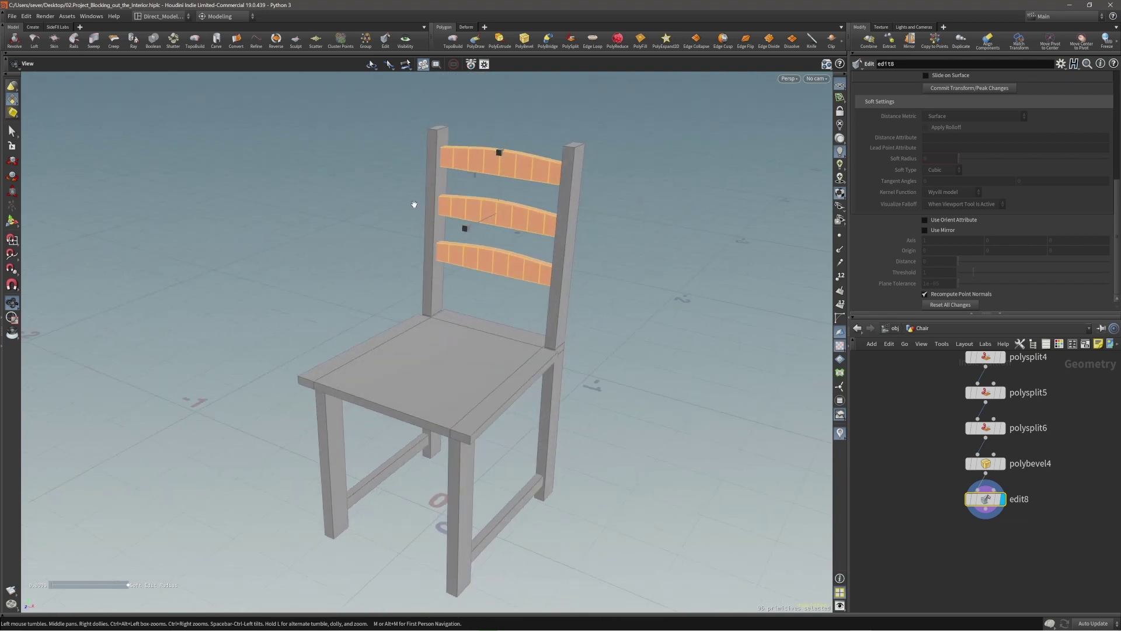
pyautogui.press('e')
pyautogui.moveTo(442, 159)
pyautogui.keyDown('alt'); pyautogui.mouseDown()
pyautogui.moveTo(358, 163)
pyautogui.moveTo(425, 158)
pyautogui.mouseUp(); pyautogui.keyUp('alt')
pyautogui.keyDown('alt'); pyautogui.moveTo(426, 158); pyautogui.dragTo(438, 208, button='right'); pyautogui.keyUp('alt')
pyautogui.keyDown('alt'); pyautogui.moveTo(465, 298); pyautogui.dragTo(500, 281); pyautogui.keyUp('alt')
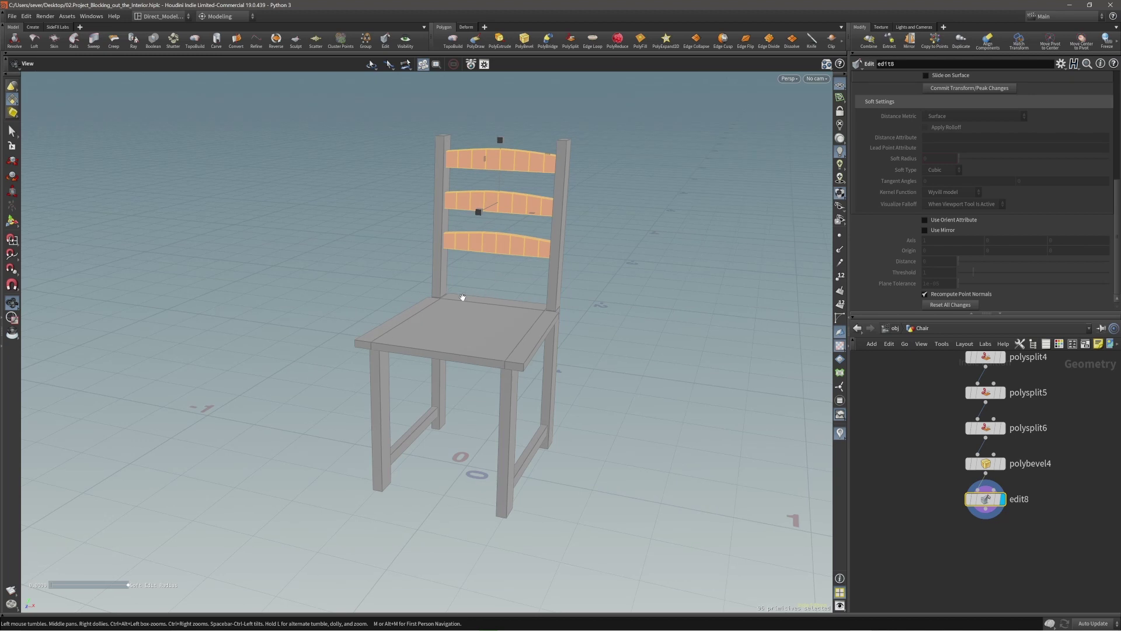
pyautogui.keyDown('alt'); pyautogui.moveTo(462, 297); pyautogui.dragTo(480, 280, button='right'); pyautogui.keyUp('alt')
pyautogui.click(575, 283)
pyautogui.click(620, 297)
# Step: Select every edge of the chair and apply a PolyBevel to them
pyautogui.keyDown('alt'); pyautogui.moveTo(485, 313); pyautogui.dragTo(443, 351); pyautogui.keyUp('alt')
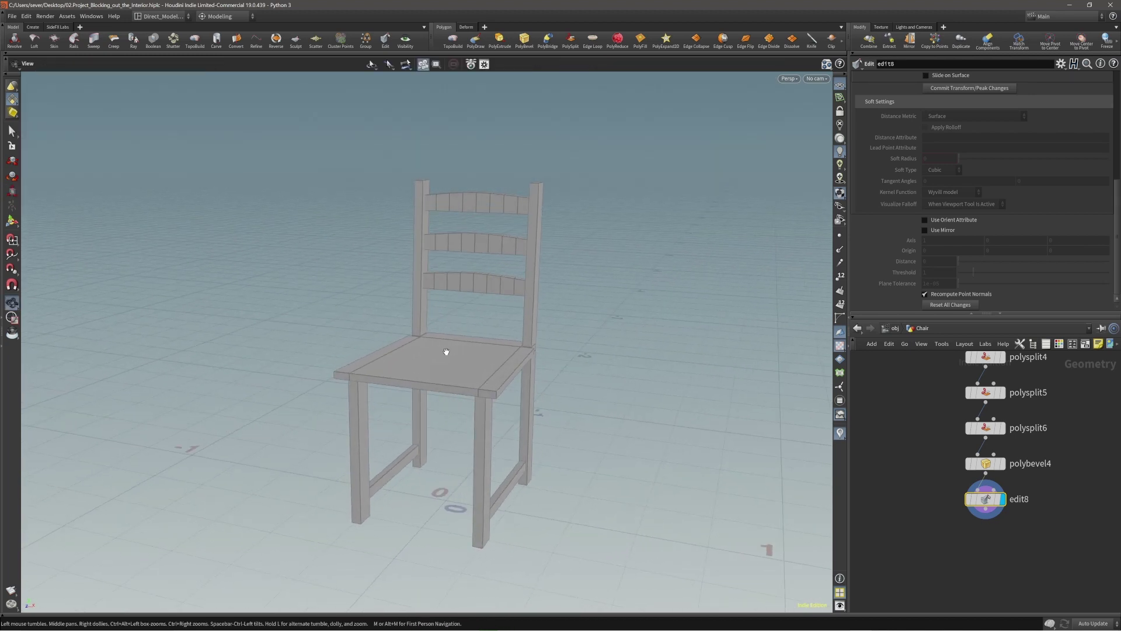
pyautogui.press('r')
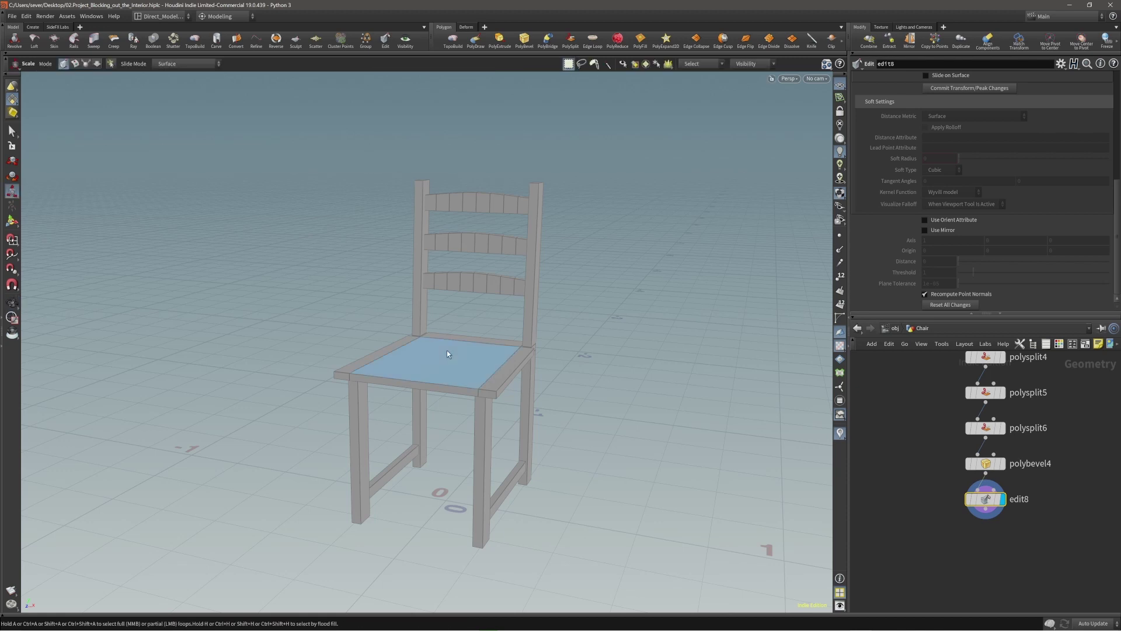
pyautogui.press('n')
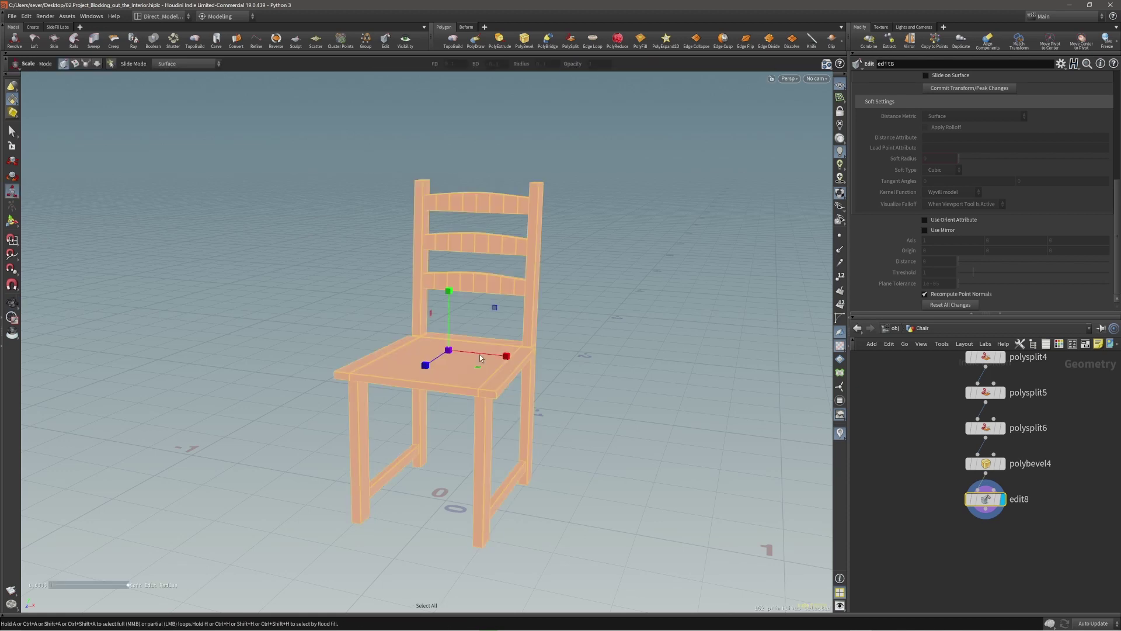
pyautogui.keyDown('alt'); pyautogui.moveTo(485, 352); pyautogui.dragTo(483, 345, button='middle'); pyautogui.keyUp('alt')
pyautogui.press('3')
pyautogui.press('n')
pyautogui.press('c')
pyautogui.click(582, 353)
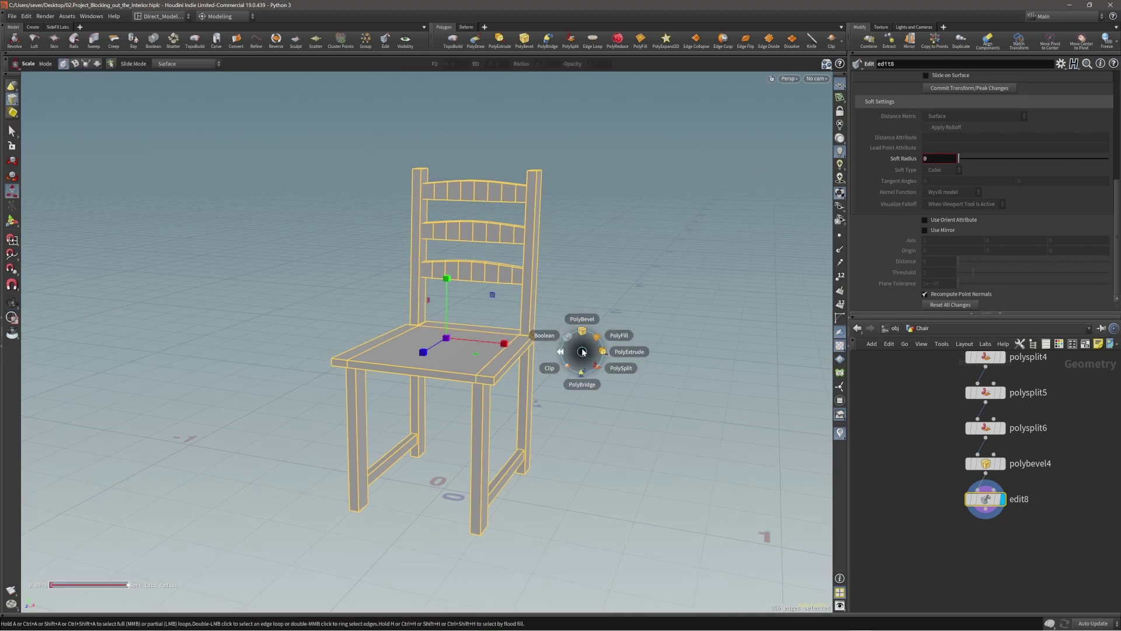
pyautogui.click(582, 332)
# Step: Set the chair-wide bevel's distance to about 0.003
pyautogui.keyDown('alt'); pyautogui.moveTo(556, 362); pyautogui.dragTo(539, 331, button='right'); pyautogui.keyUp('alt')
pyautogui.moveTo(579, 352); pyautogui.dragTo(584, 356, button='middle')
pyautogui.keyDown('alt'); pyautogui.moveTo(583, 360); pyautogui.dragTo(689, 339, button='right'); pyautogui.keyUp('alt')
pyautogui.moveTo(689, 339); pyautogui.dragTo(401, 380)
pyautogui.press('Return')
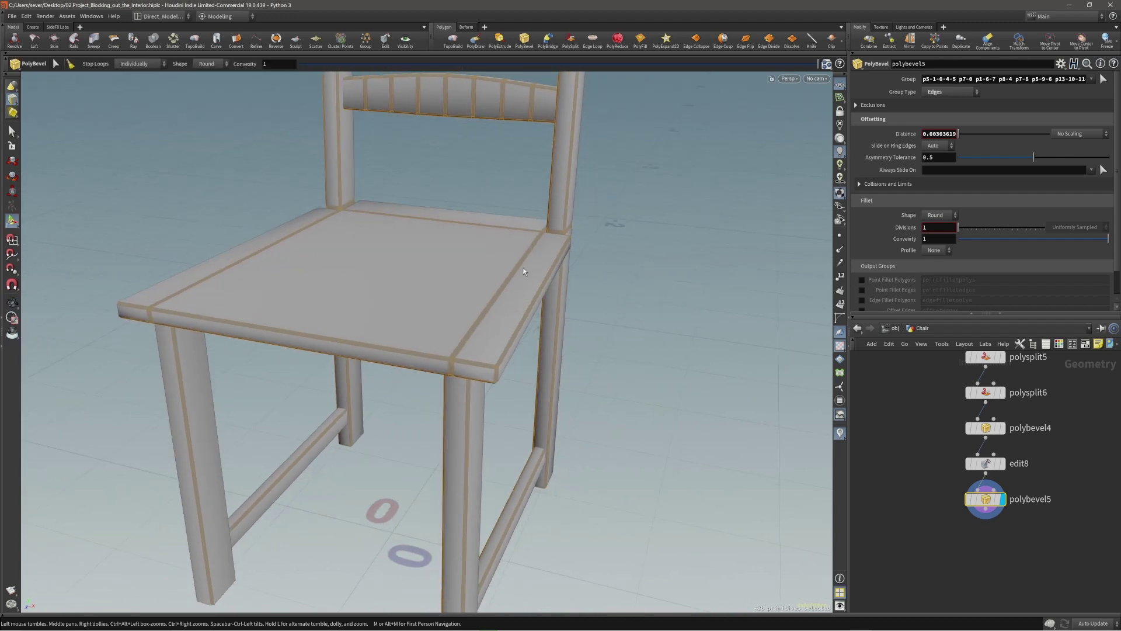
pyautogui.moveTo(447, 343)
pyautogui.mouseDown()
pyautogui.moveTo(475, 293)
pyautogui.moveTo(430, 365)
pyautogui.moveTo(449, 342)
pyautogui.mouseUp()
pyautogui.press('Return')
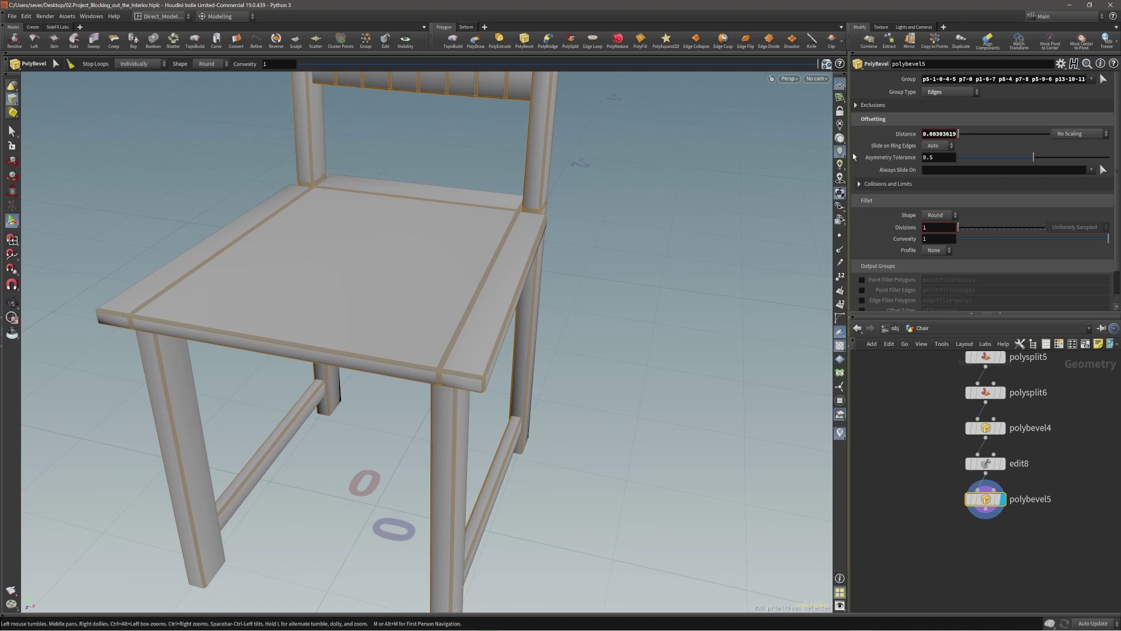
# Step: Exclude coplanar edges from the chair-wide bevel by enabling Ignore Flat Edges
pyautogui.click(866, 106)
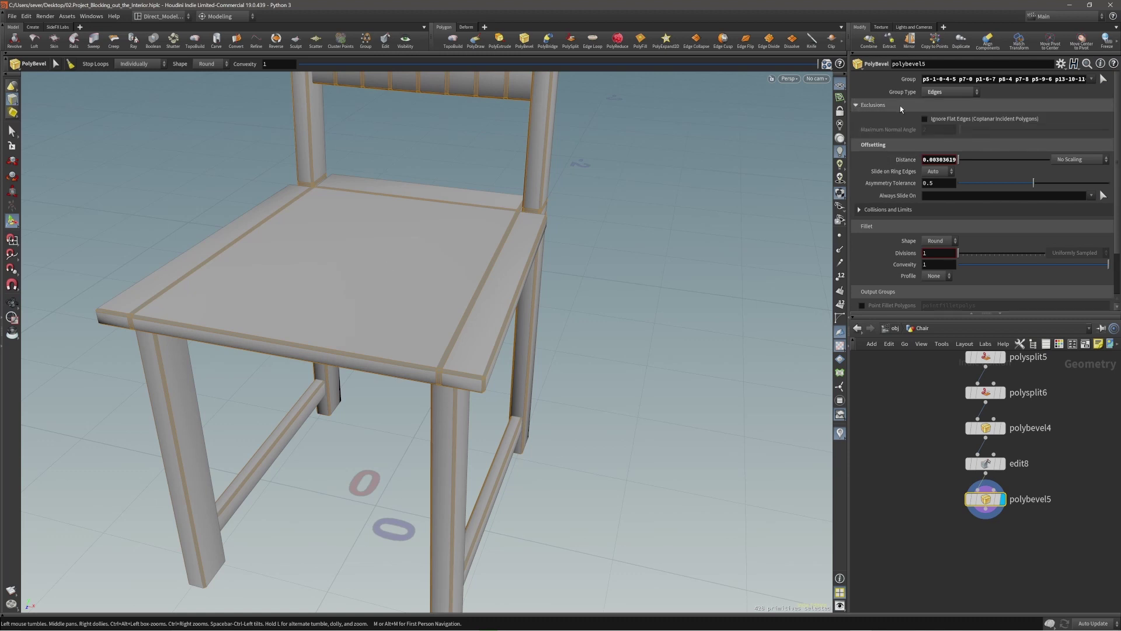
pyautogui.click(925, 119)
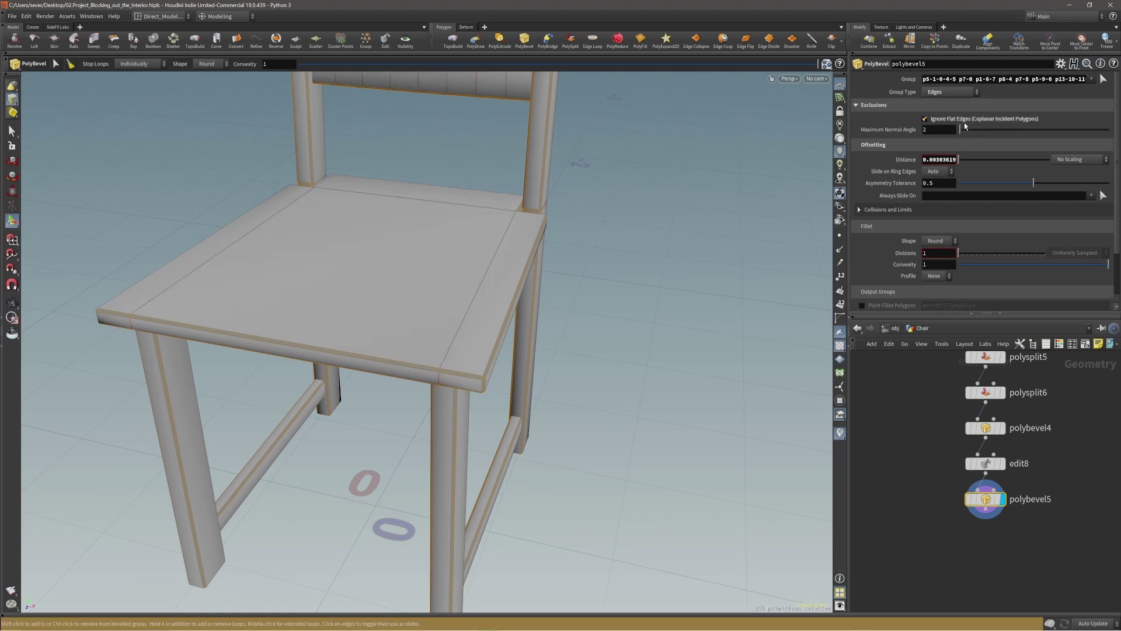
pyautogui.press('Escape')
# Step: Raise the bevel's Maximum Normal Angle to 7.3 to exclude the cross edges on the slats' curved tops
pyautogui.moveTo(427, 256); pyautogui.dragTo(403, 269)
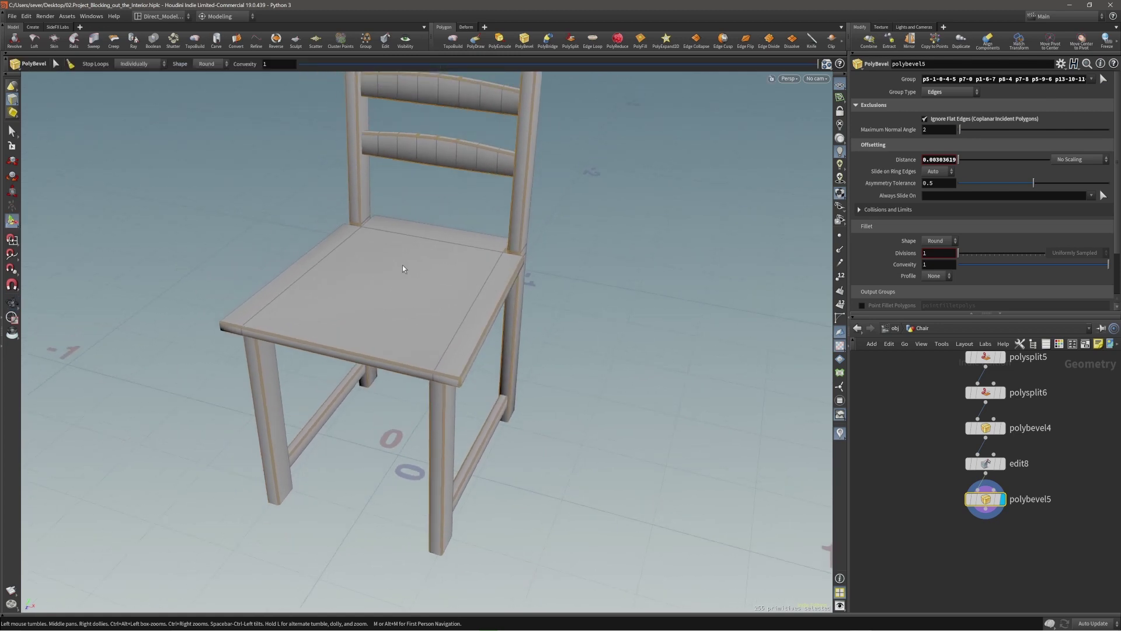
pyautogui.scroll(-2, 403, 269)
pyautogui.moveTo(394, 230); pyautogui.dragTo(411, 306, button='middle')
pyautogui.scroll(5, 422, 200)
pyautogui.moveTo(521, 234); pyautogui.dragTo(528, 217)
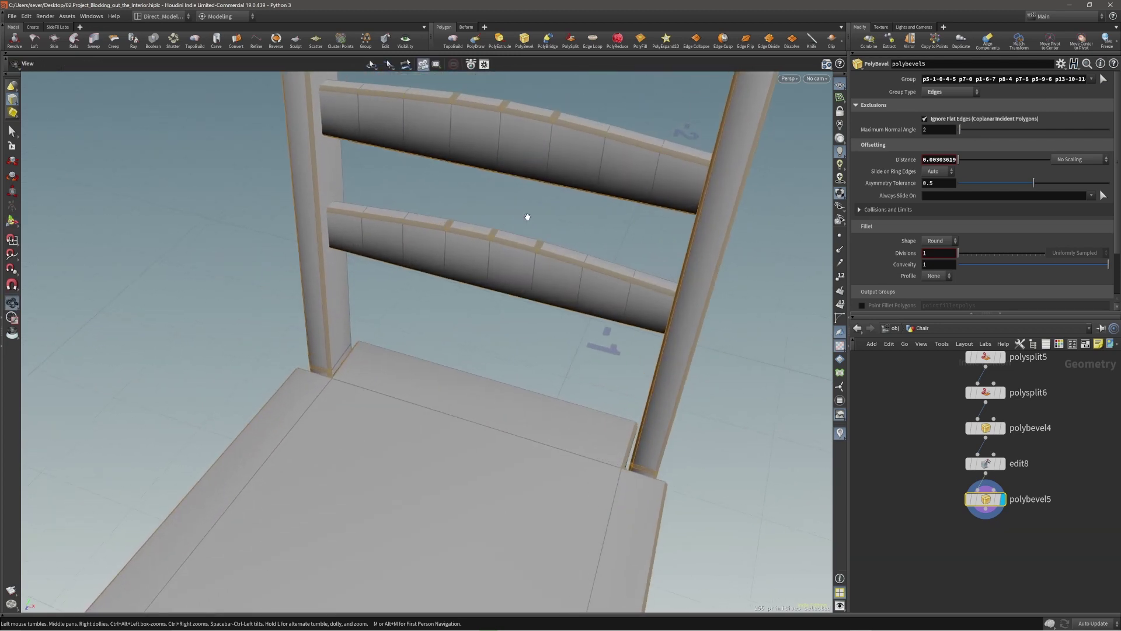
pyautogui.keyDown('alt'); pyautogui.moveTo(527, 216); pyautogui.dragTo(487, 282, button='middle'); pyautogui.keyUp('alt')
pyautogui.keyDown('alt'); pyautogui.moveTo(526, 170); pyautogui.dragTo(550, 173); pyautogui.keyUp('alt')
pyautogui.keyDown('alt'); pyautogui.moveTo(477, 165); pyautogui.dragTo(486, 242, button='middle'); pyautogui.keyUp('alt')
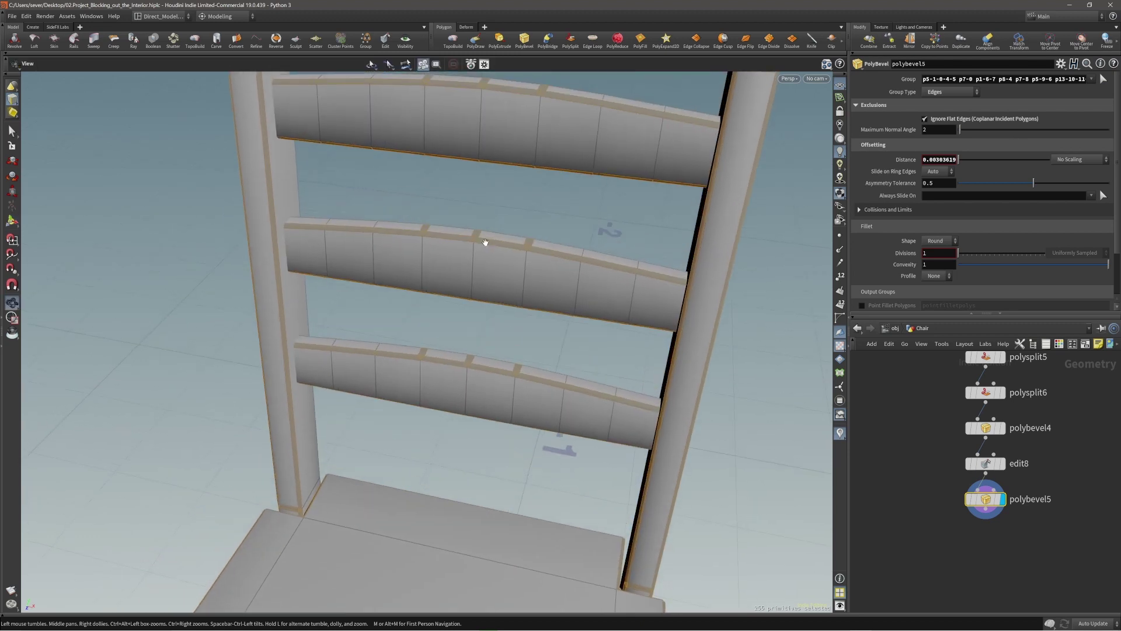
pyautogui.press('Return')
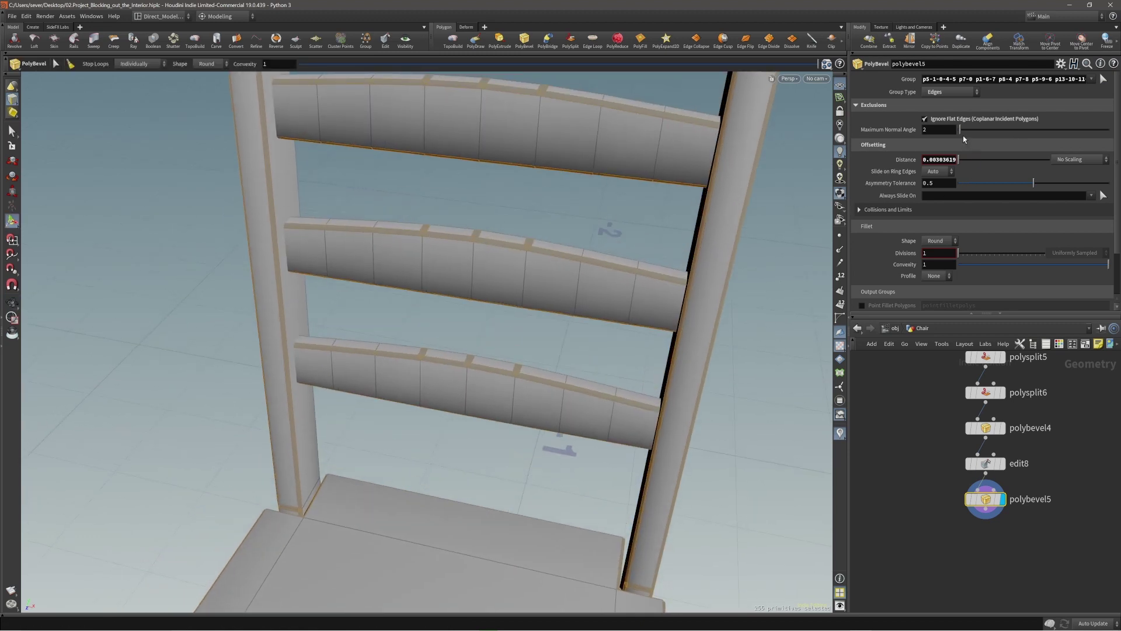
pyautogui.moveTo(960, 132); pyautogui.dragTo(965, 133)
pyautogui.press('Escape')
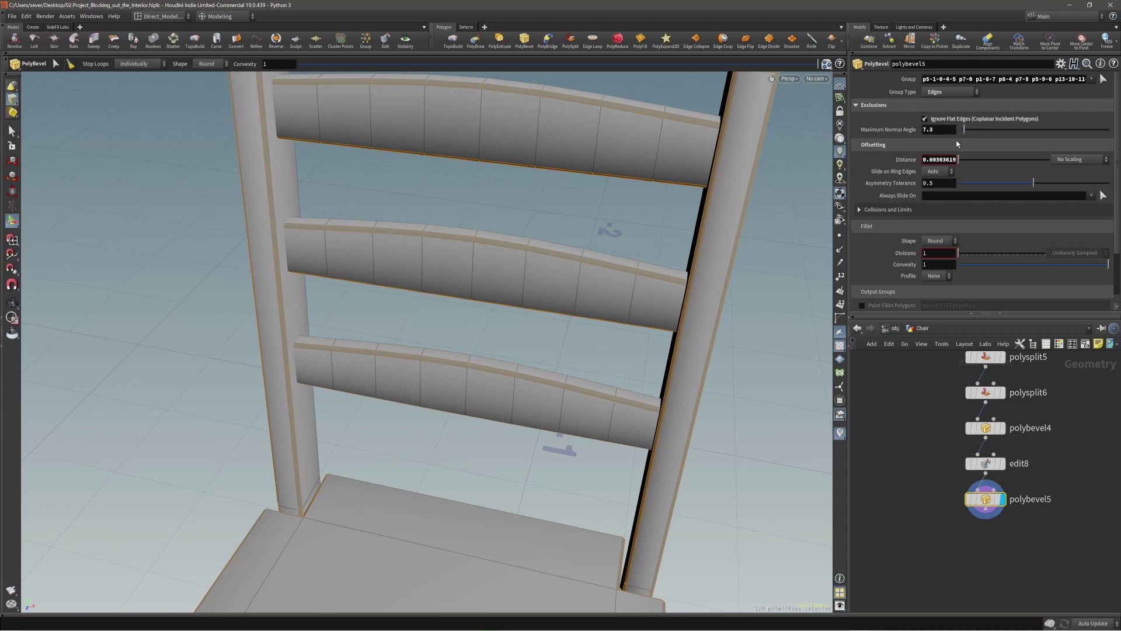
# Step: Add a Normal node after the bevel, covering the beveled chair
pyautogui.moveTo(508, 281); pyautogui.dragTo(534, 351)
pyautogui.press('s')
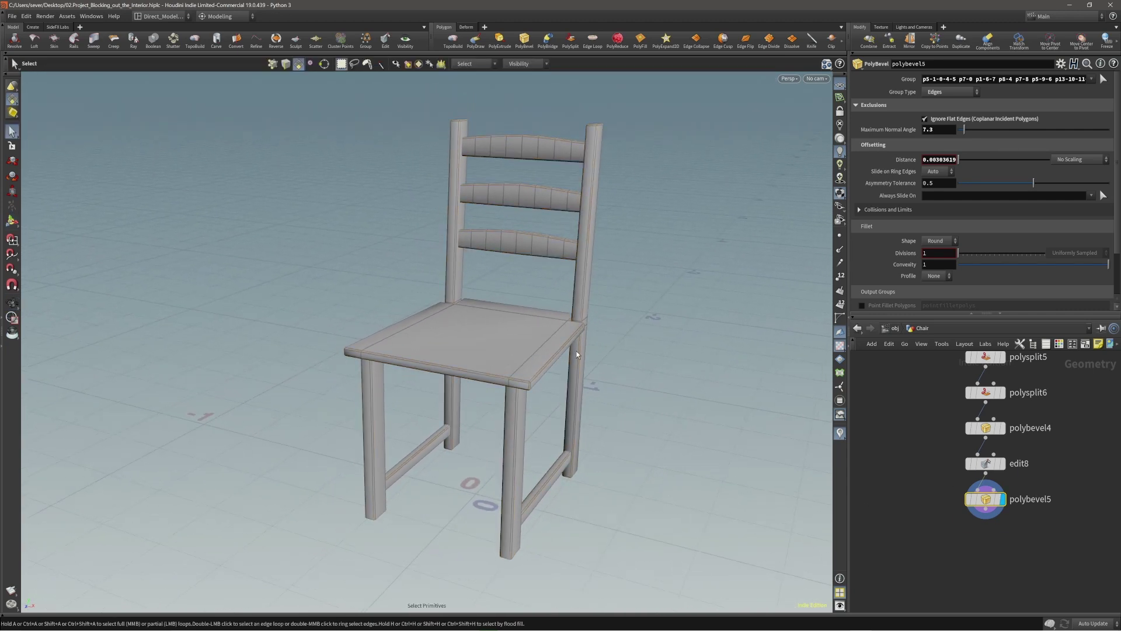
pyautogui.press('Tab')
pyautogui.write('norm')
pyautogui.press('Return')
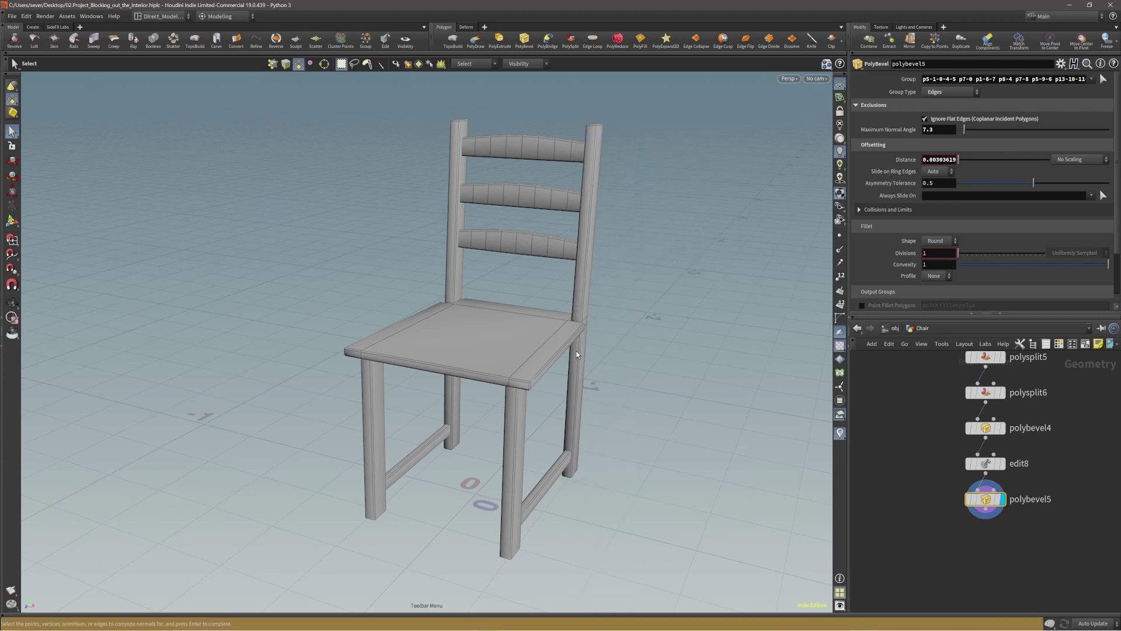
pyautogui.keyDown('alt'); pyautogui.moveTo(576, 353); pyautogui.dragTo(554, 350); pyautogui.keyUp('alt')
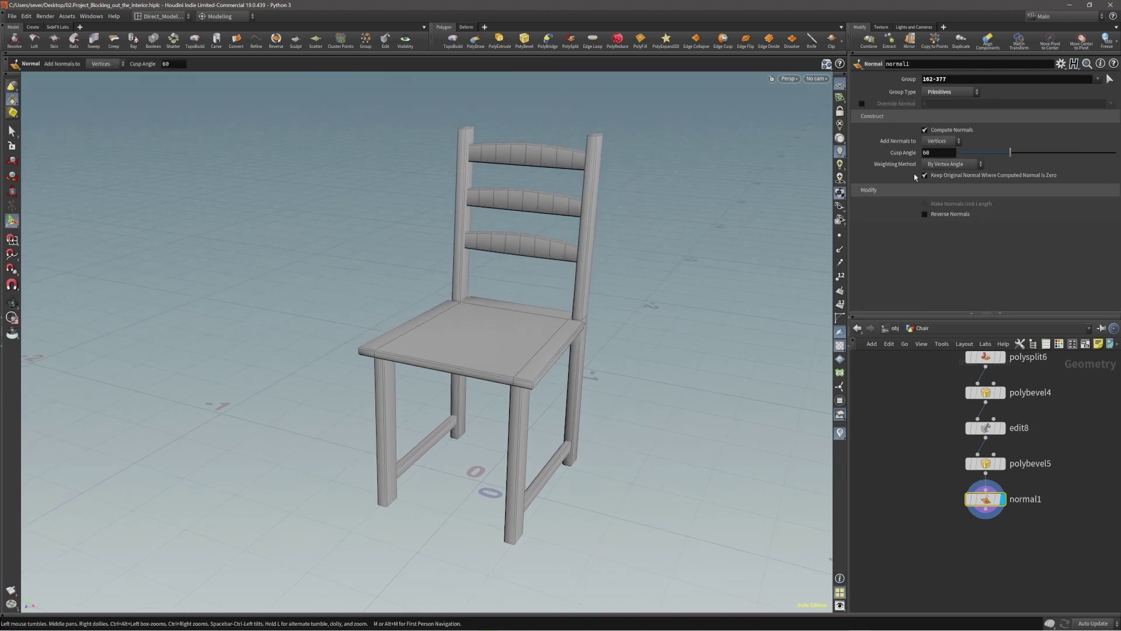
# Step: Change the normals' Weighting Method to By Face Area
pyautogui.click(953, 164)
pyautogui.click(954, 196)
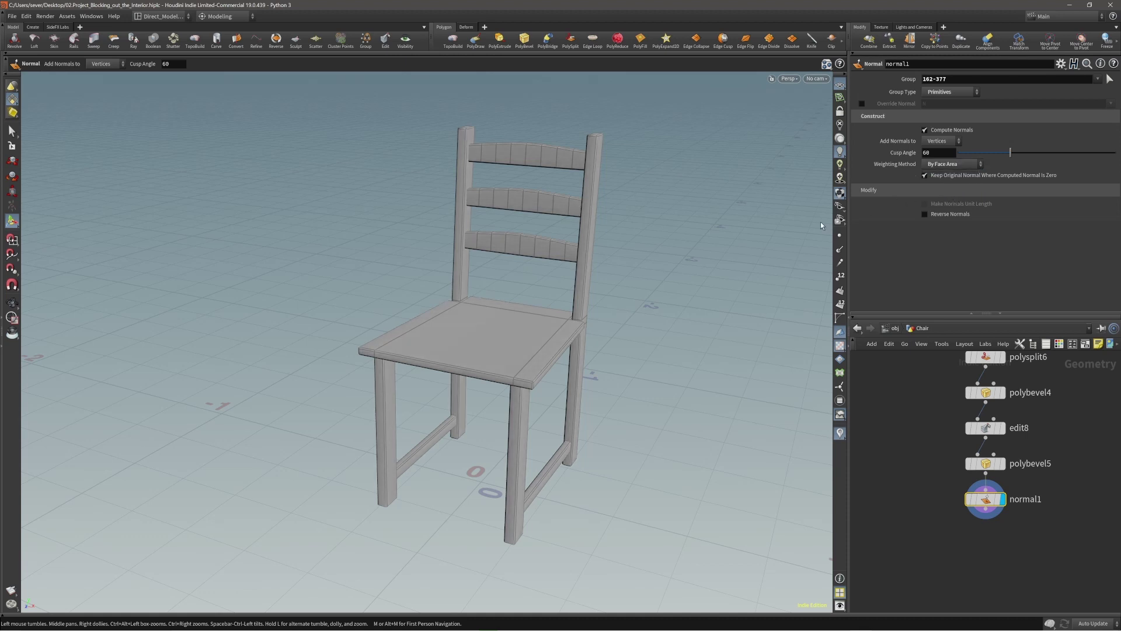
pyautogui.press('Escape')
pyautogui.moveTo(523, 333)
pyautogui.mouseDown()
pyautogui.moveTo(572, 336)
pyautogui.moveTo(463, 341)
pyautogui.moveTo(623, 333)
pyautogui.moveTo(453, 327)
pyautogui.moveTo(495, 336)
pyautogui.moveTo(490, 366)
pyautogui.moveTo(519, 355)
pyautogui.moveTo(507, 353)
pyautogui.mouseUp()
pyautogui.press('Return')
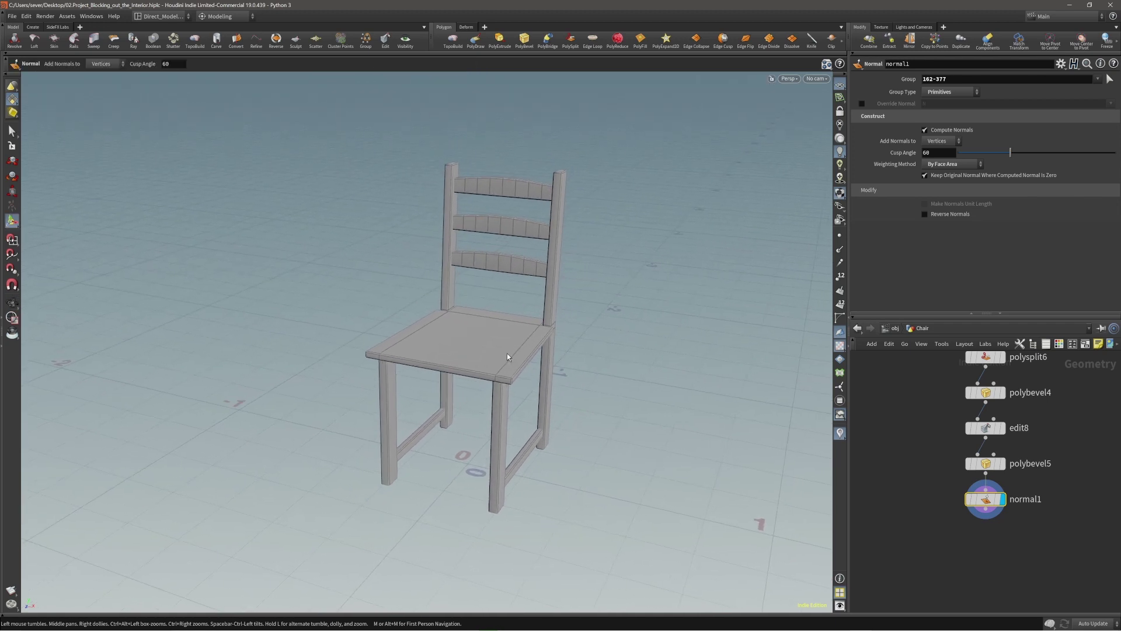
# Step: Create a primitive group from all the faces of the chair, after the Normal node
pyautogui.press('s')
pyautogui.press('n')
pyautogui.press('c')
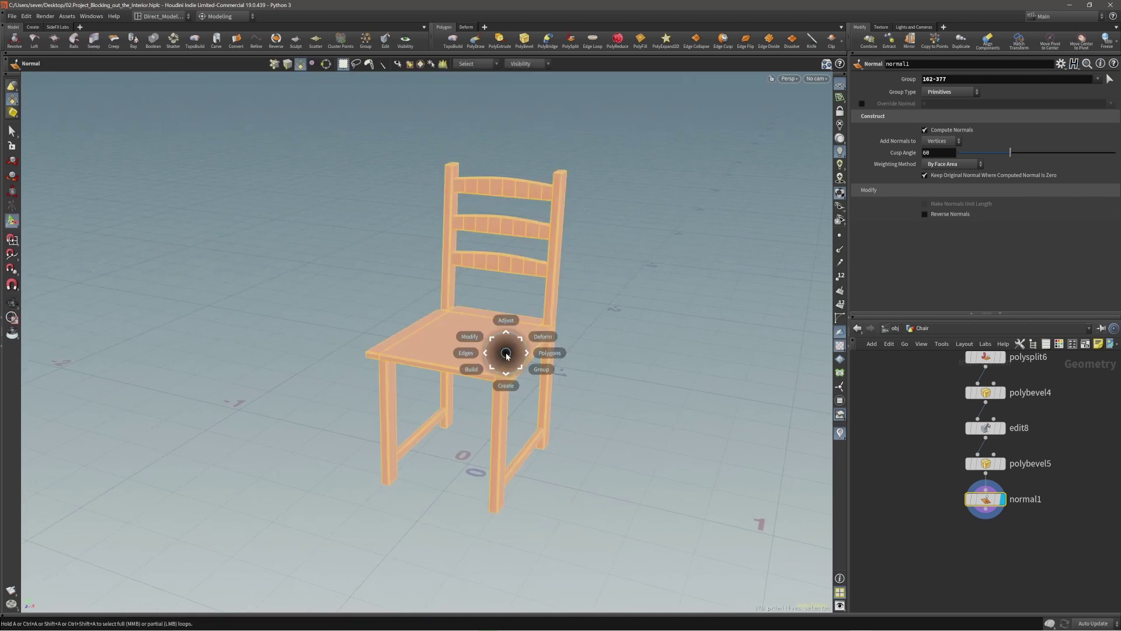
pyautogui.click(514, 360)
pyautogui.click(521, 364)
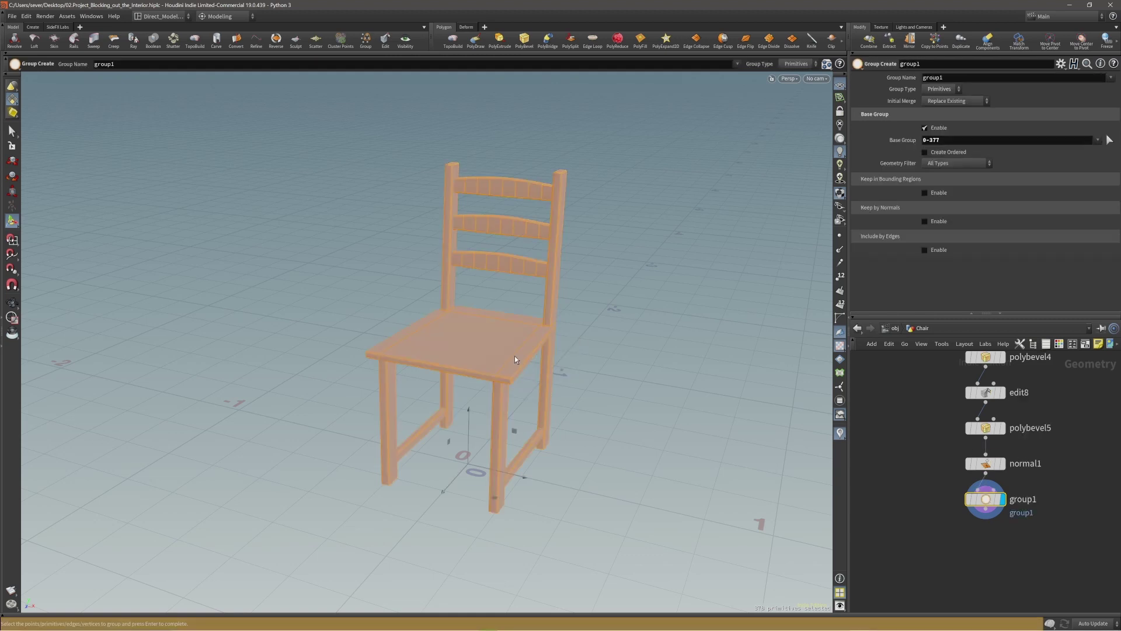
# Step: Name both the new primitive group and its Group Create node Chair
pyautogui.doubleClick(127, 64)
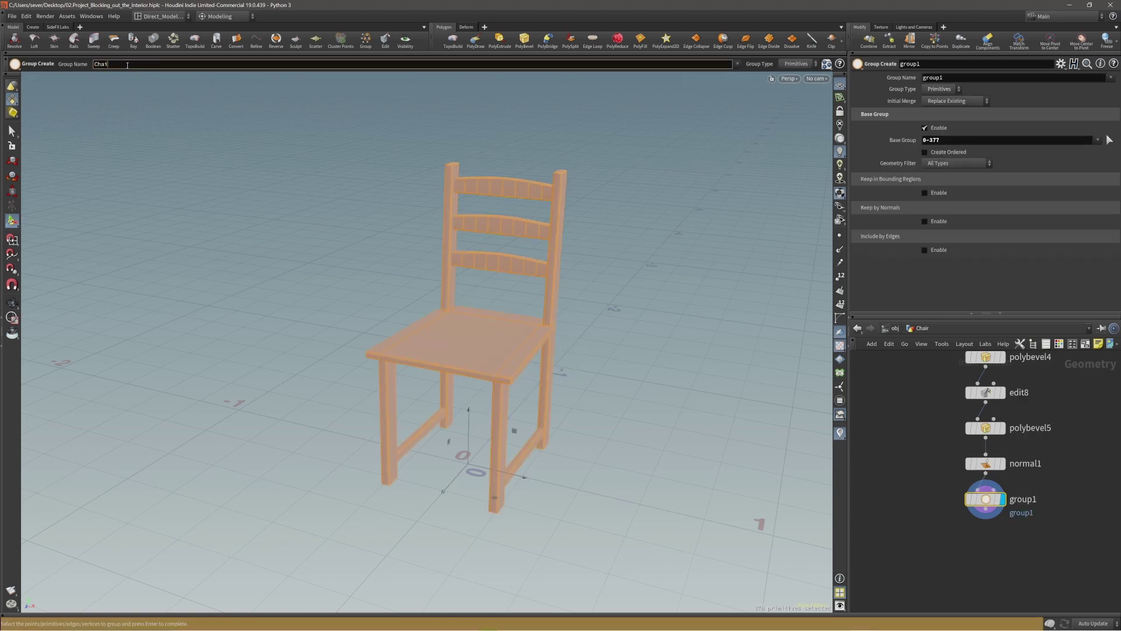
pyautogui.press('Return')
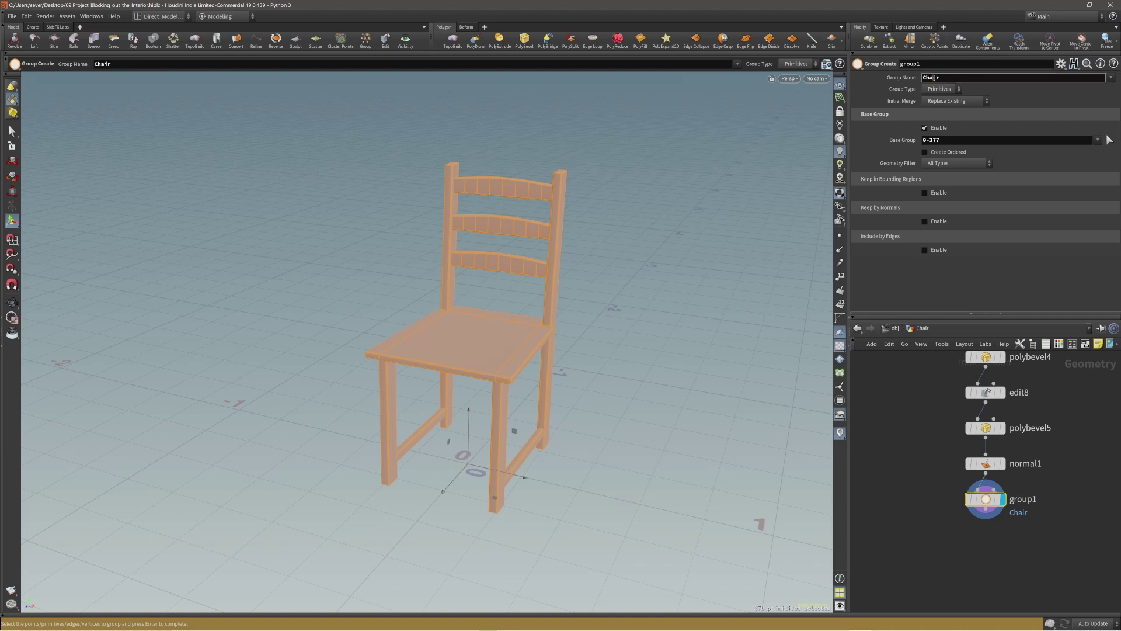
pyautogui.moveTo(911, 63); pyautogui.dragTo(911, 64)
pyautogui.press('Escape')
pyautogui.moveTo(539, 322)
pyautogui.mouseDown()
pyautogui.moveTo(475, 302)
pyautogui.moveTo(529, 306)
pyautogui.mouseUp()
pyautogui.press('Return')
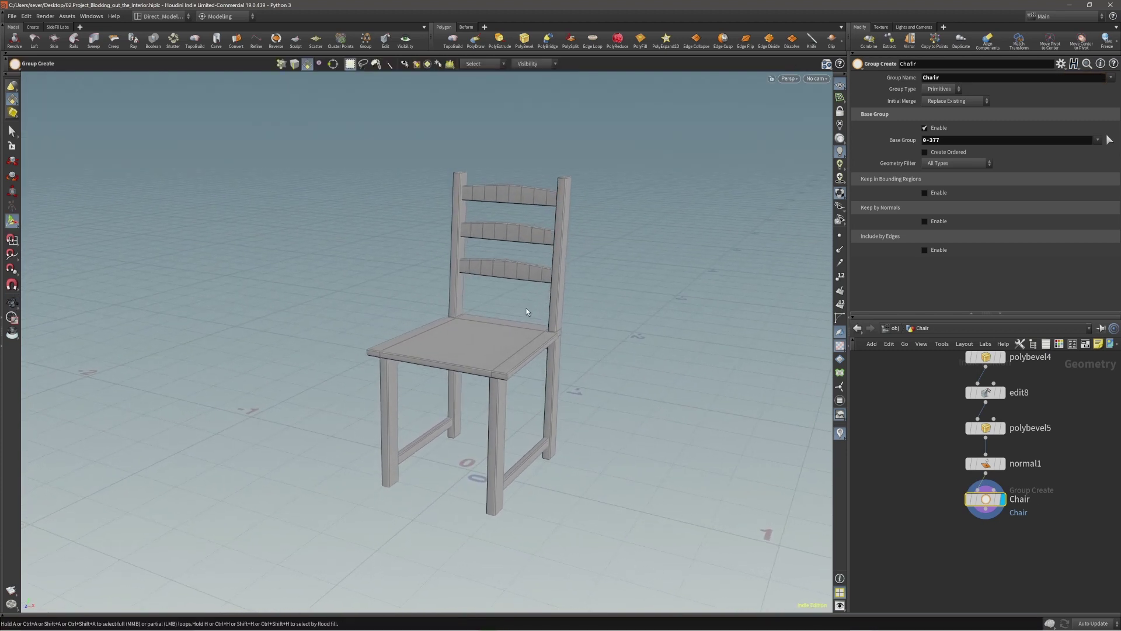
# Step: Select the whole chair in the viewport through its Chair group and add a Material node for that group
pyautogui.click(990, 499)
pyautogui.keyDown('alt'); pyautogui.moveTo(549, 317); pyautogui.dragTo(528, 304); pyautogui.keyUp('alt')
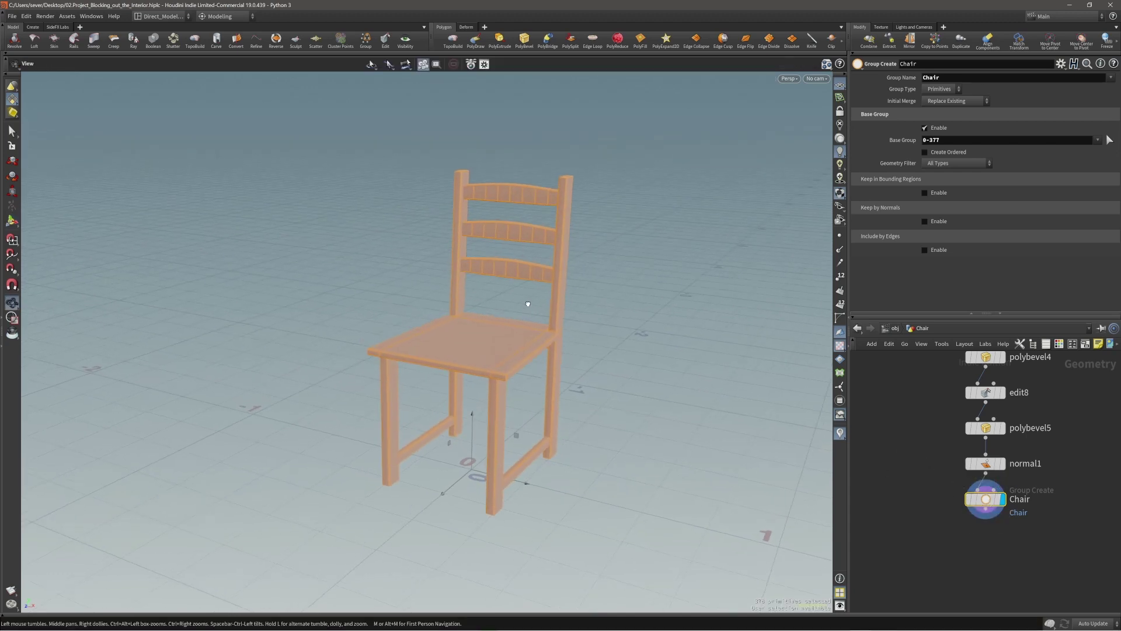
pyautogui.press('Return')
pyautogui.press('s')
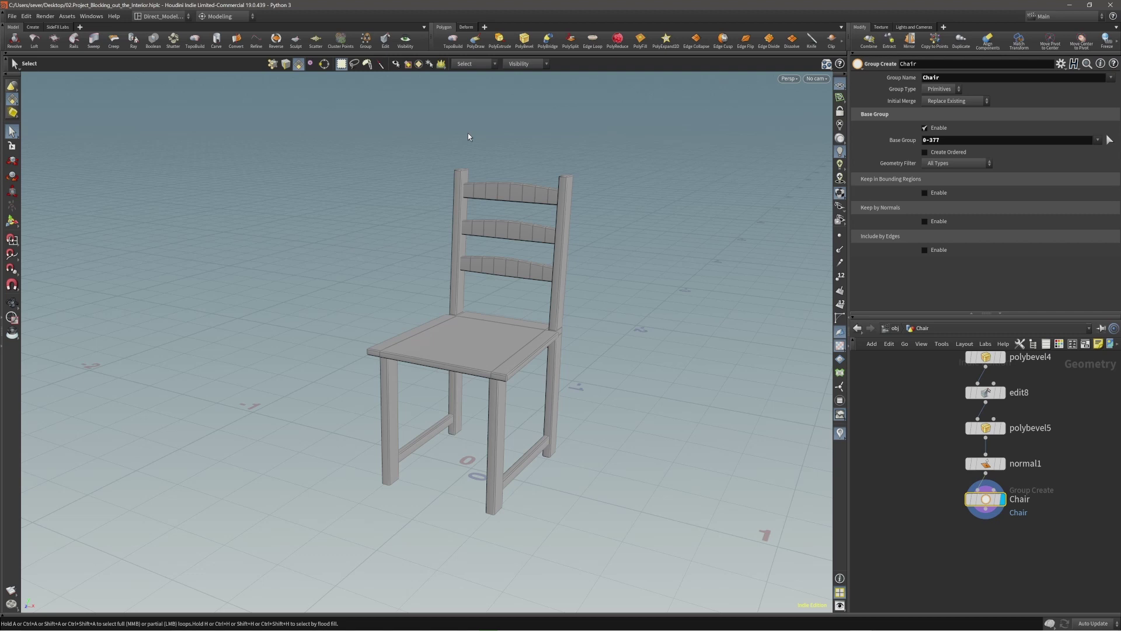
pyautogui.click(496, 64)
pyautogui.click(494, 93)
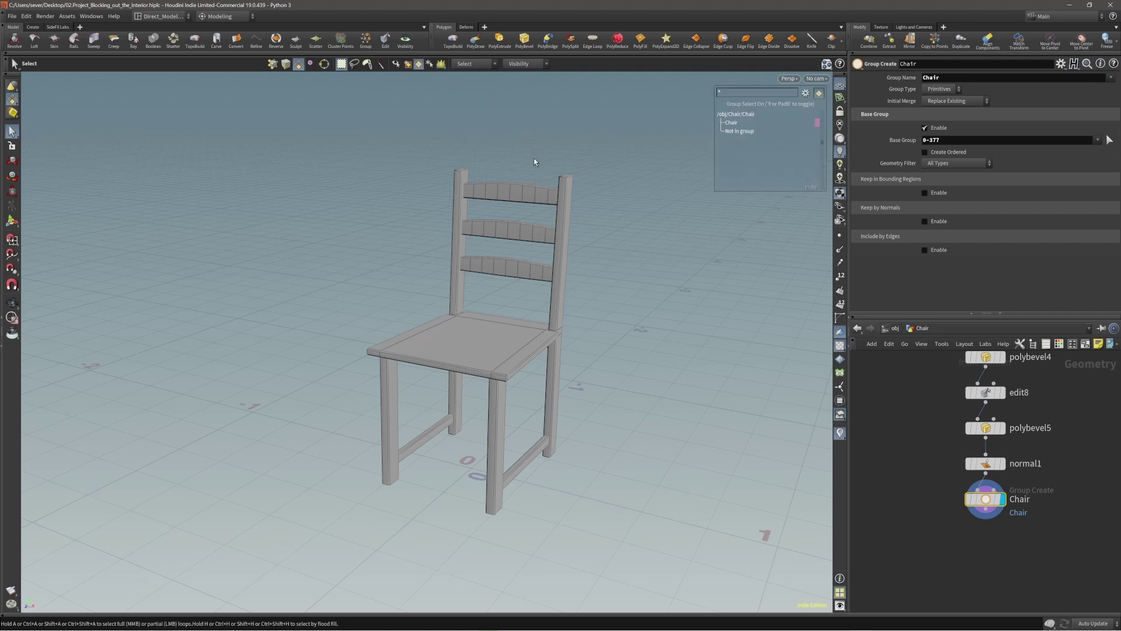
pyautogui.click(513, 188)
pyautogui.press('Tab')
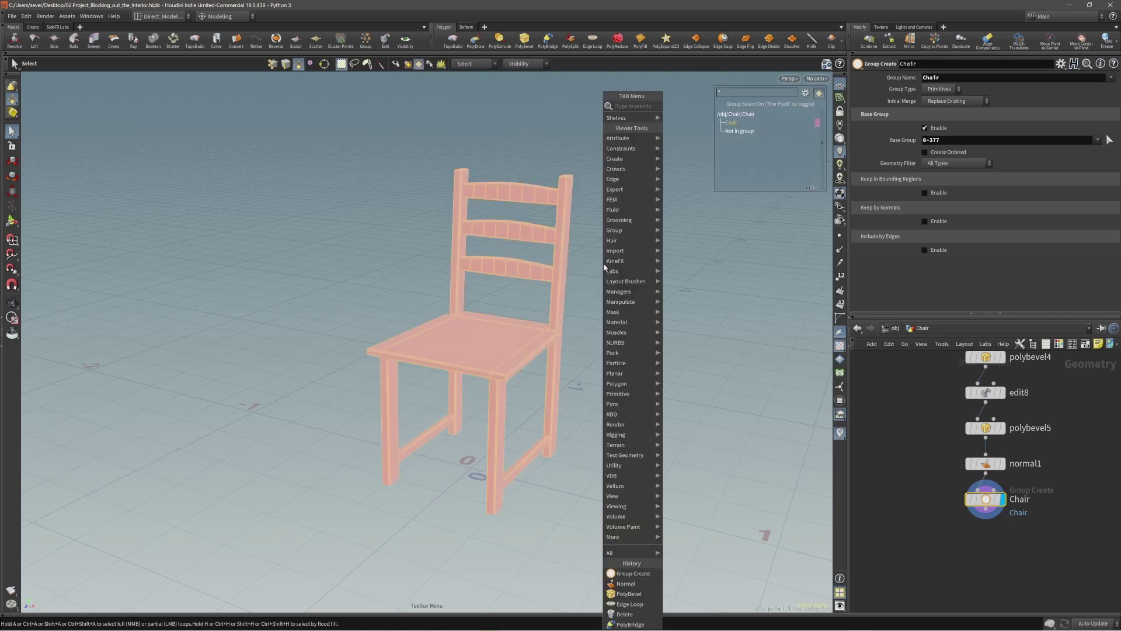
pyautogui.write('material')
pyautogui.press('Return')
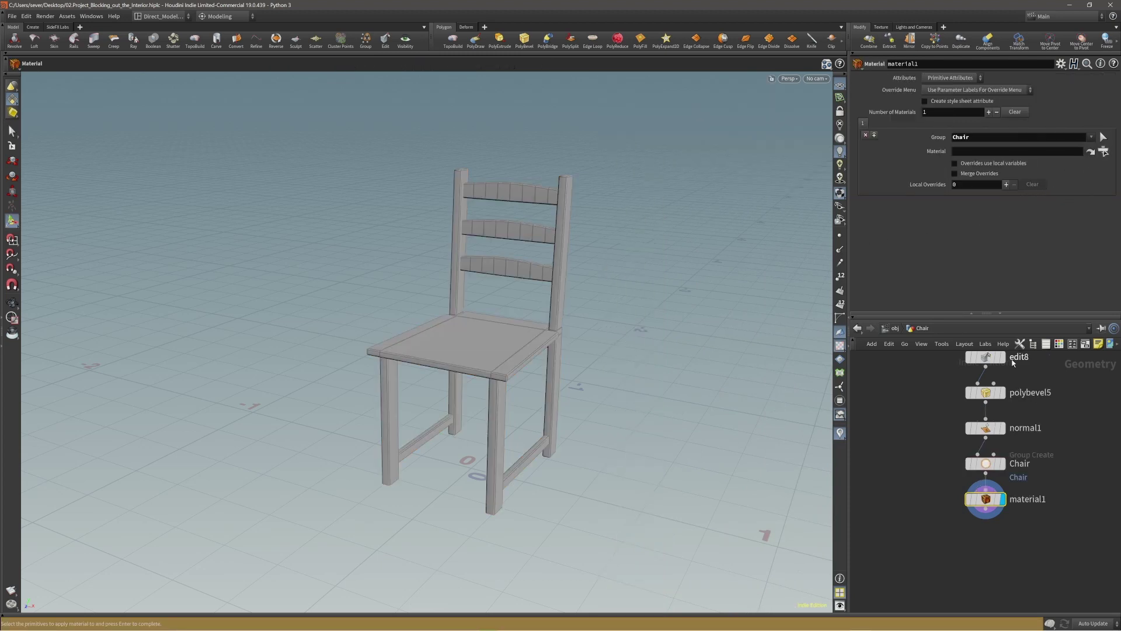
# Step: Add an MtlX Standard Surface to the material network and place it collapsed below the Glass material
pyautogui.press('n')
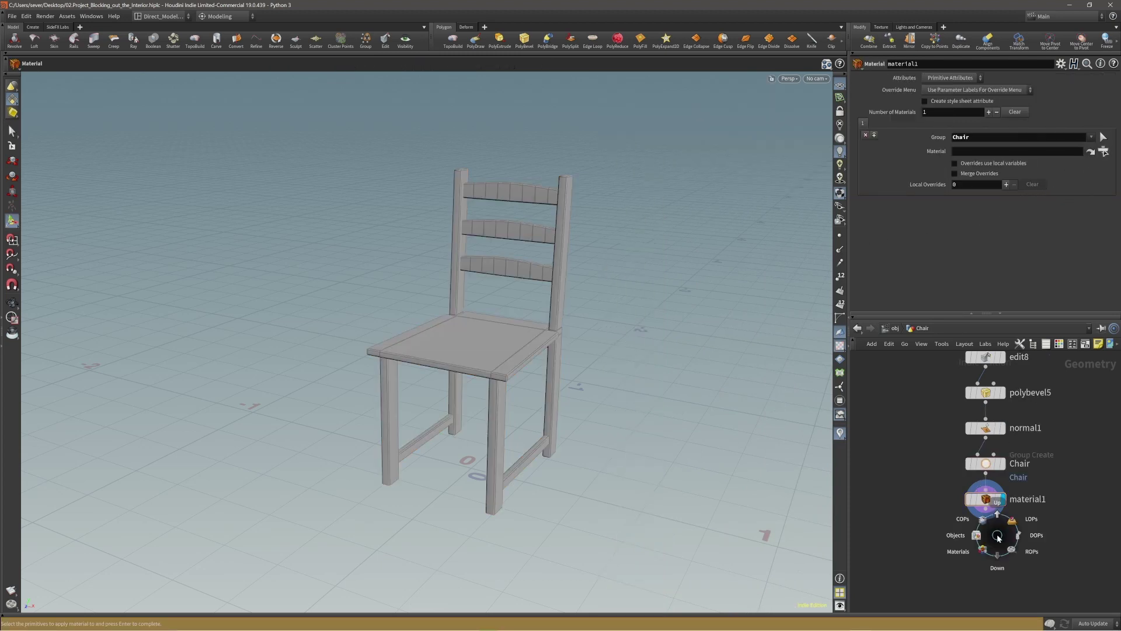
pyautogui.click(985, 548)
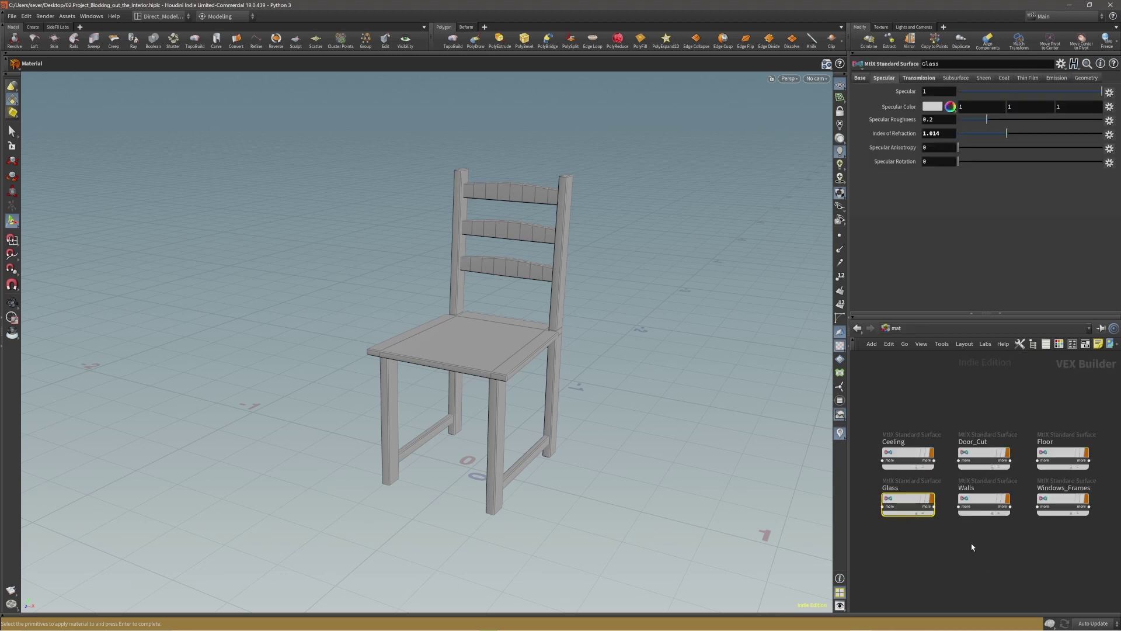
pyautogui.moveTo(972, 547); pyautogui.dragTo(978, 510, button='middle')
pyautogui.press('Tab')
pyautogui.write('stand')
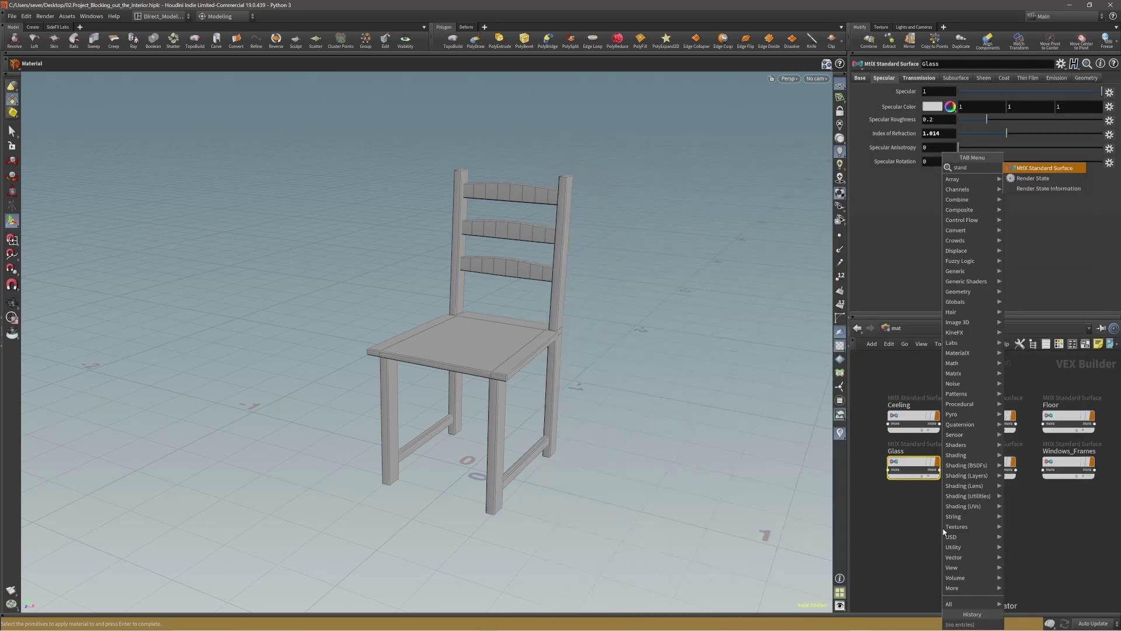
pyautogui.press('Return')
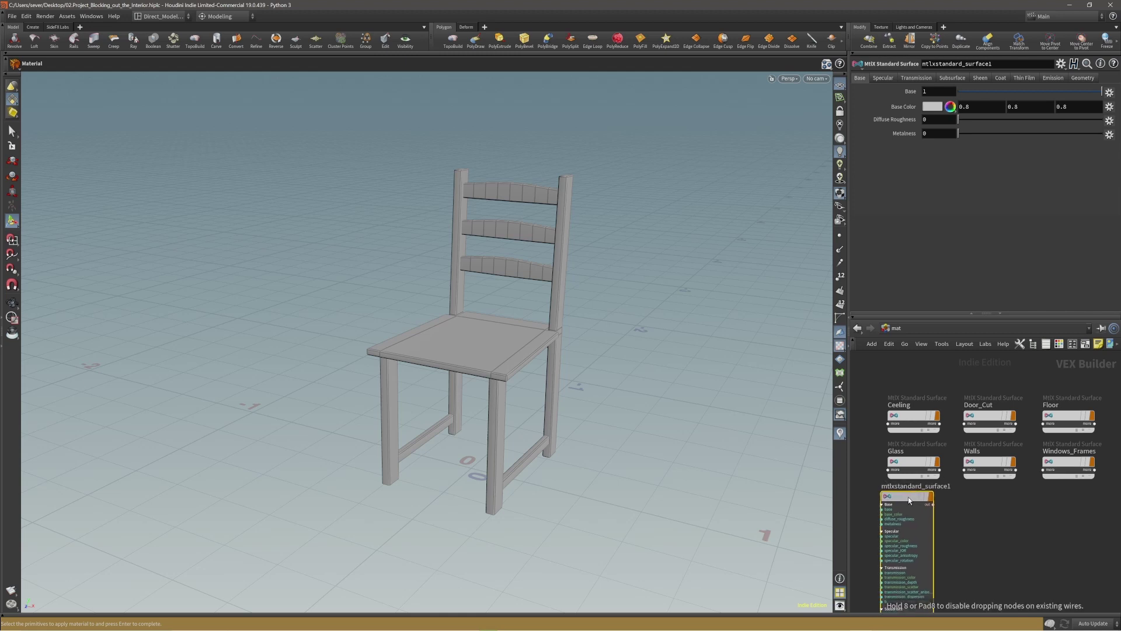
pyautogui.click(913, 498)
pyautogui.scroll(-4, 911, 449)
pyautogui.scroll(4, 913, 610)
pyautogui.moveTo(976, 574); pyautogui.dragTo(982, 507, button='middle')
pyautogui.click(933, 543)
pyautogui.moveTo(974, 358); pyautogui.dragTo(986, 525, button='middle')
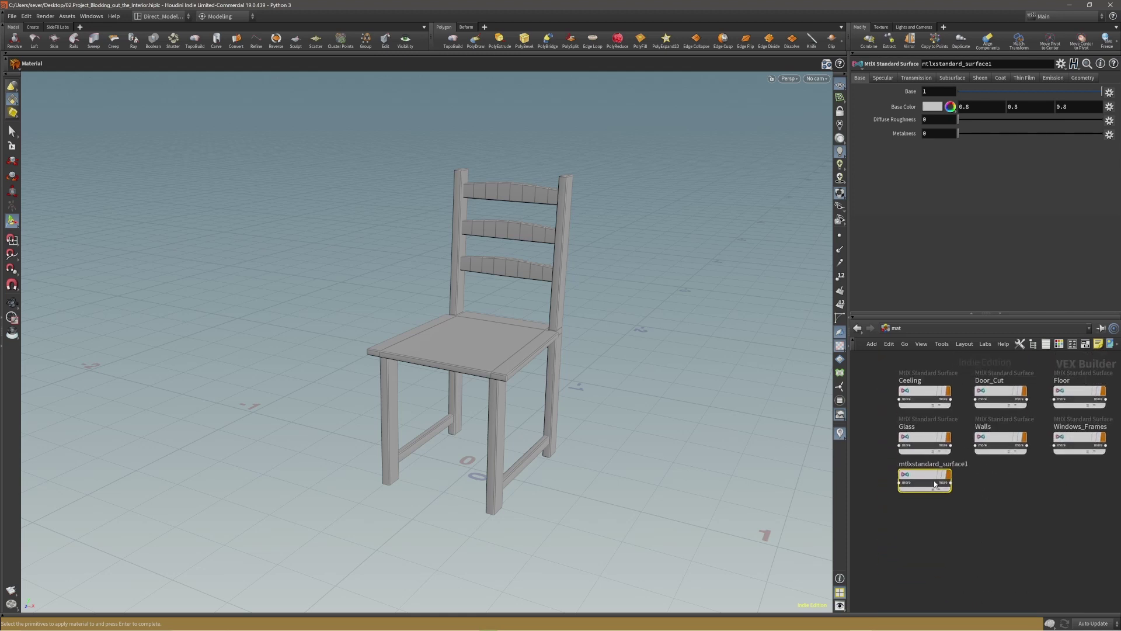
# Step: Rename the new MtlX Standard Surface material to Chair
pyautogui.doubleClick(928, 464)
pyautogui.write('Chair')
pyautogui.press('Return')
# Step: Return to the chair's geometry network and rename its Material node to Chair_Material
pyautogui.press('n')
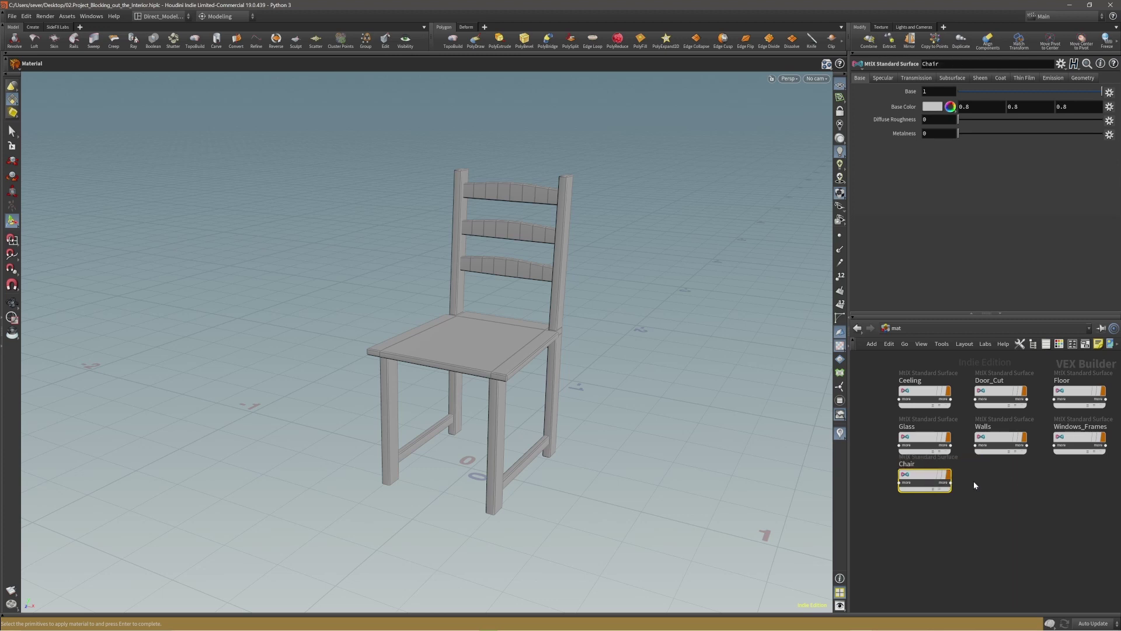
pyautogui.click(857, 328)
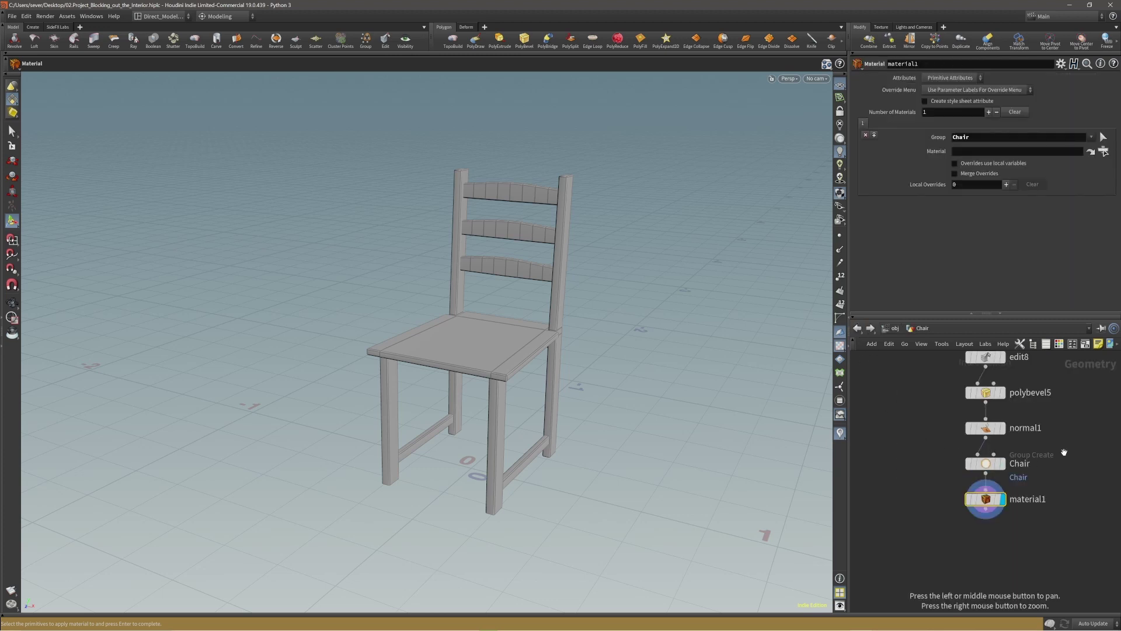
pyautogui.moveTo(1064, 452); pyautogui.dragTo(1044, 445)
pyautogui.doubleClick(989, 493)
pyautogui.press('Return')
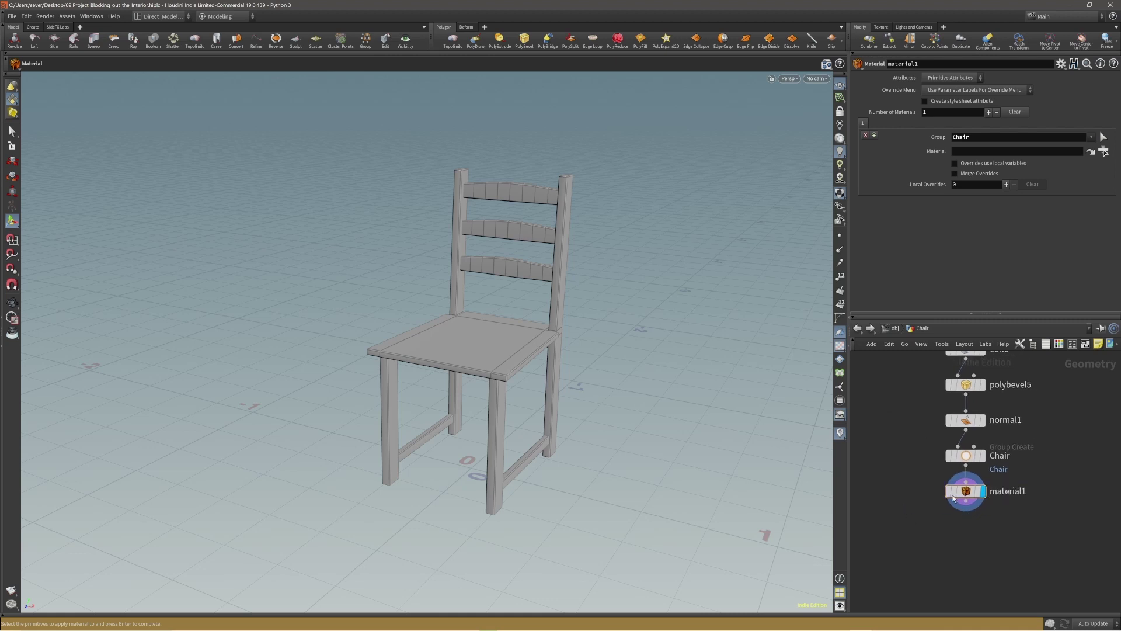
pyautogui.doubleClick(963, 139)
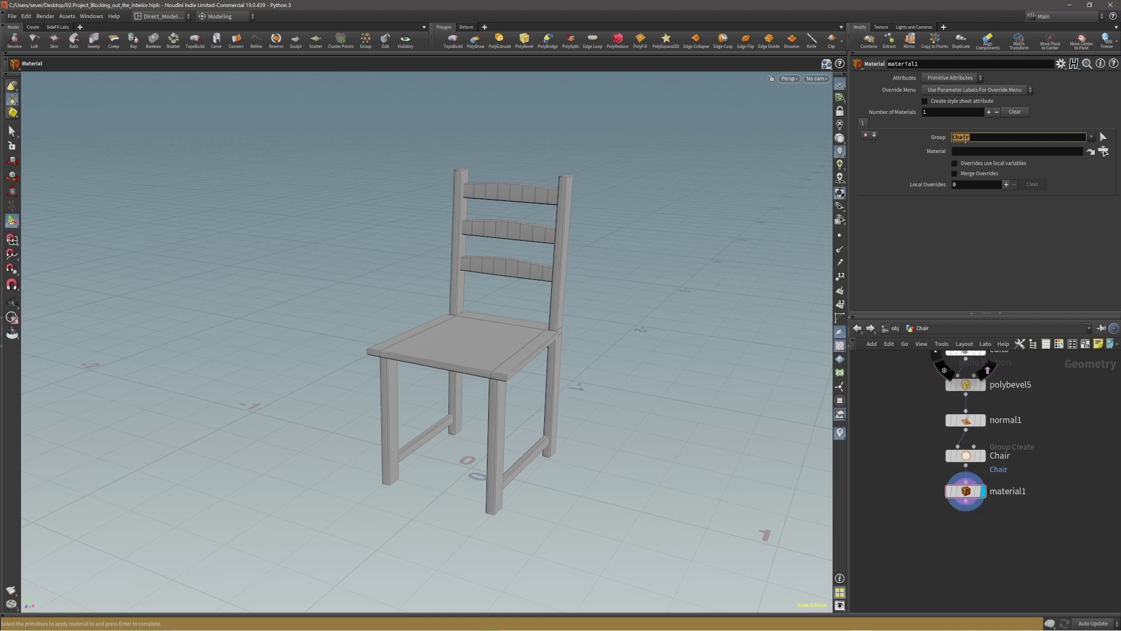
pyautogui.click(927, 65)
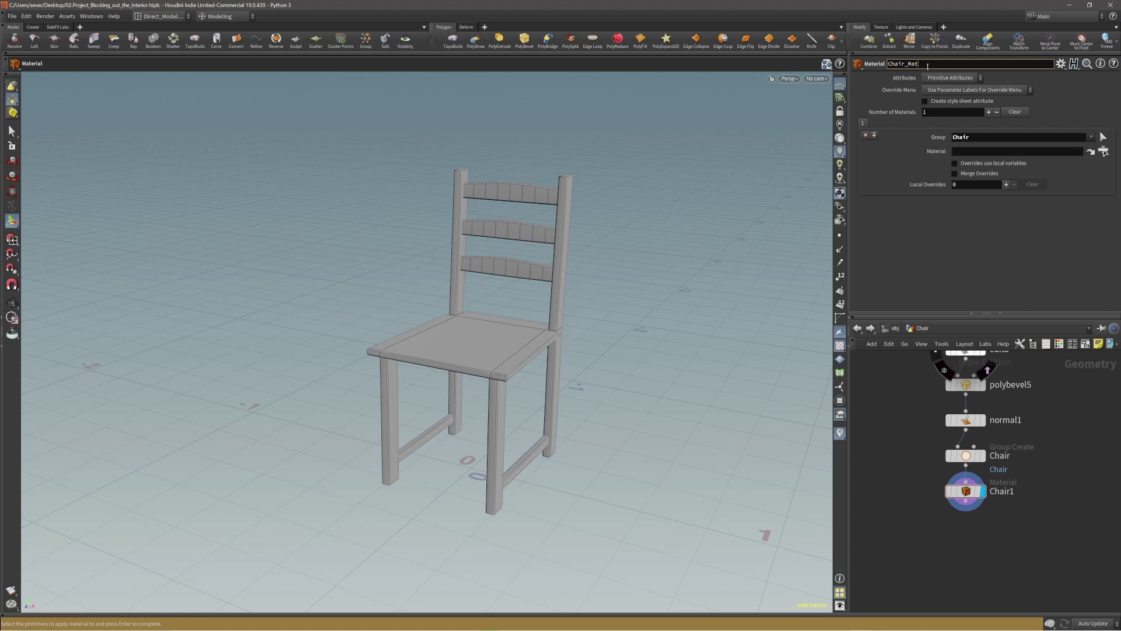
pyautogui.write('_Material')
pyautogui.press('Return')
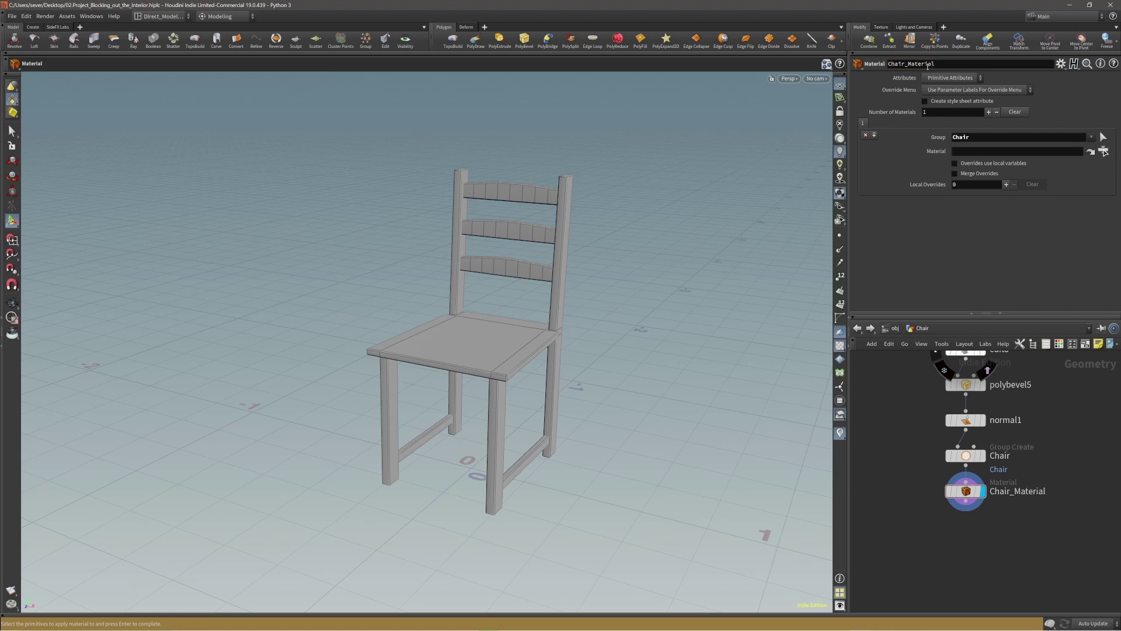
# Step: Assign the /mat/Chair material to the Chair group in the Chair_Material node
pyautogui.click(1103, 152)
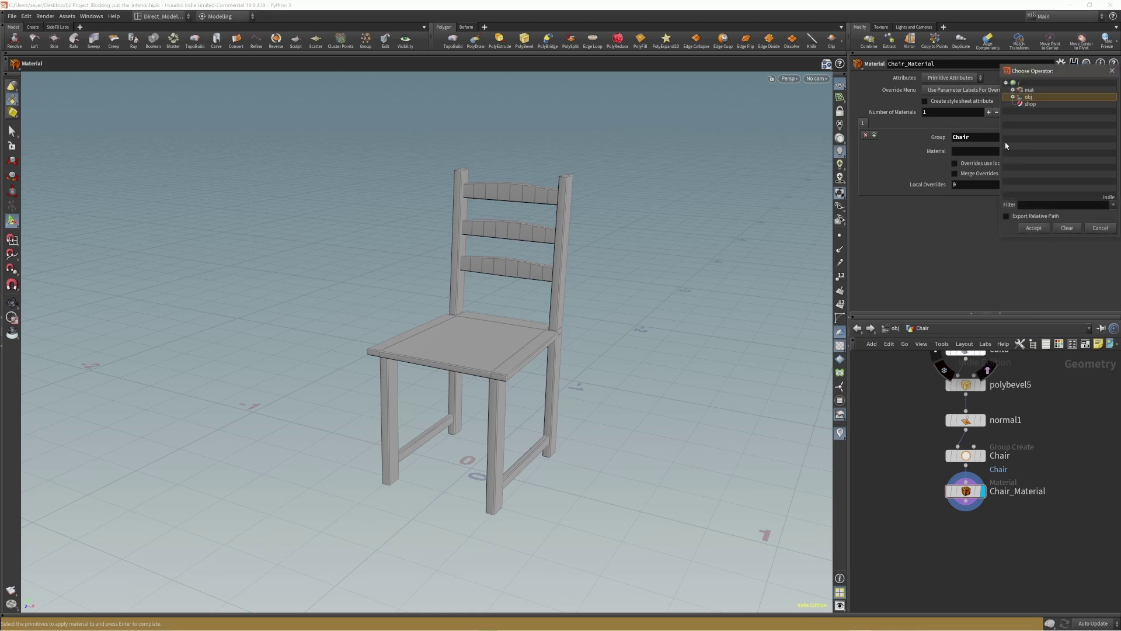
pyautogui.click(1013, 90)
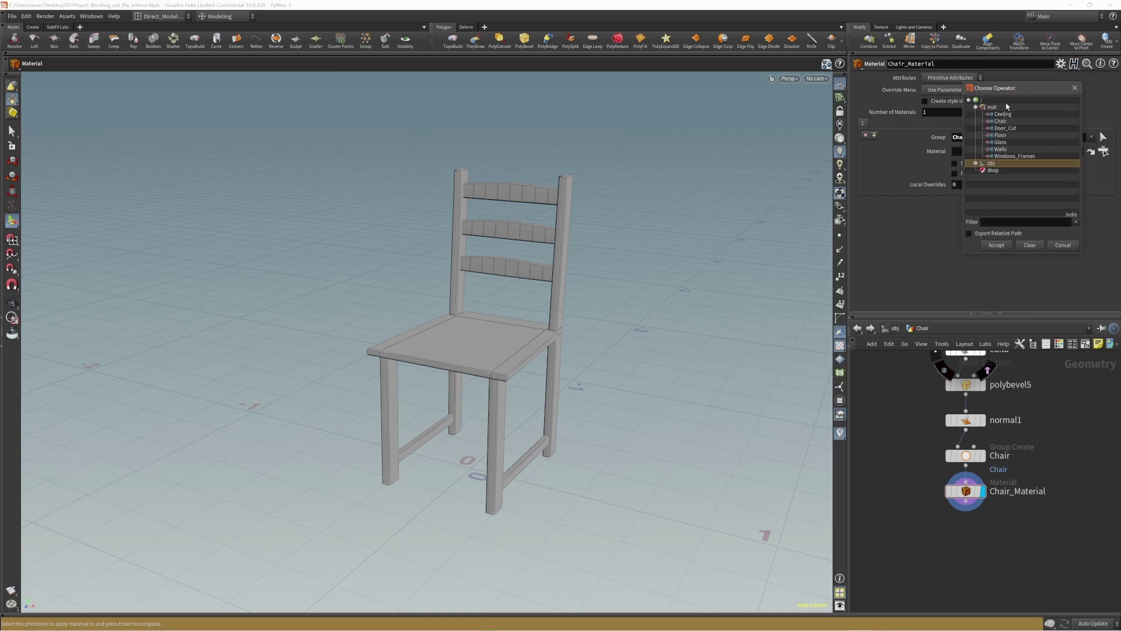
pyautogui.doubleClick(1002, 120)
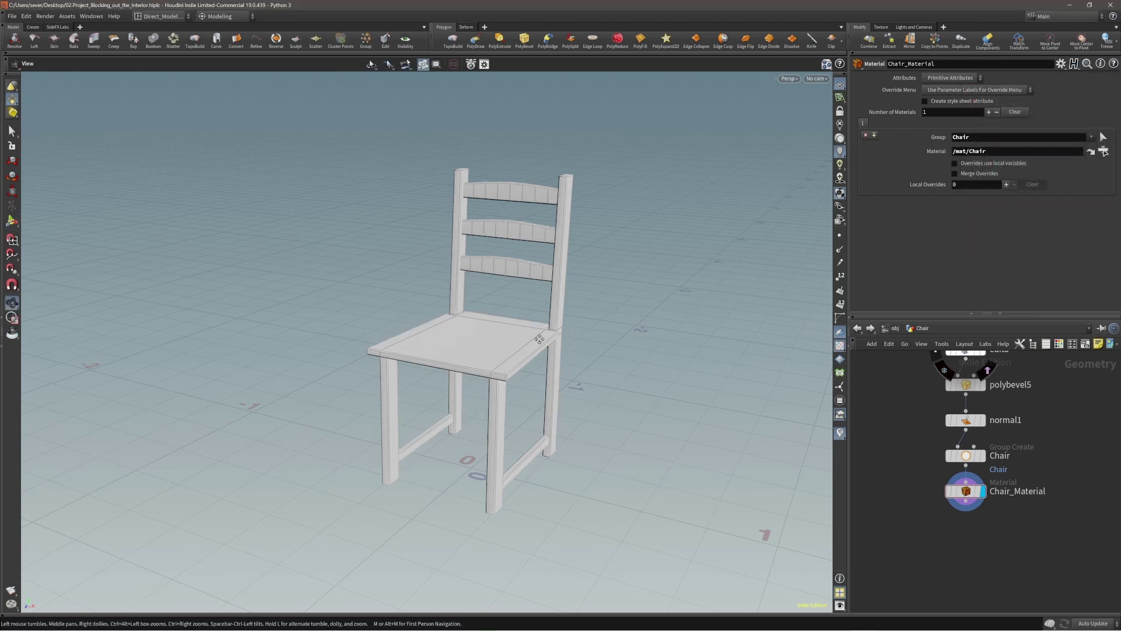
pyautogui.keyDown('alt'); pyautogui.moveTo(543, 335); pyautogui.dragTo(553, 327); pyautogui.keyUp('alt')
# Step: Color the Chair_Material node dark green in the network
pyautogui.moveTo(912, 481); pyautogui.dragTo(996, 517)
pyautogui.press('c')
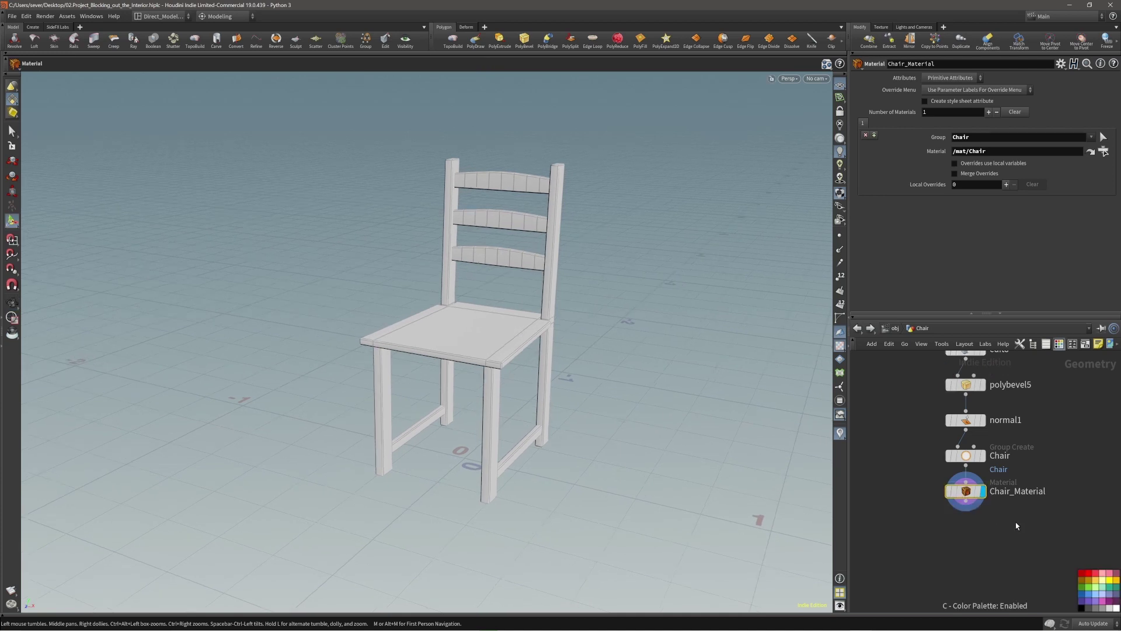
pyautogui.click(1084, 589)
# Step: Color the Chair group node bright green in the network
pyautogui.click(967, 455)
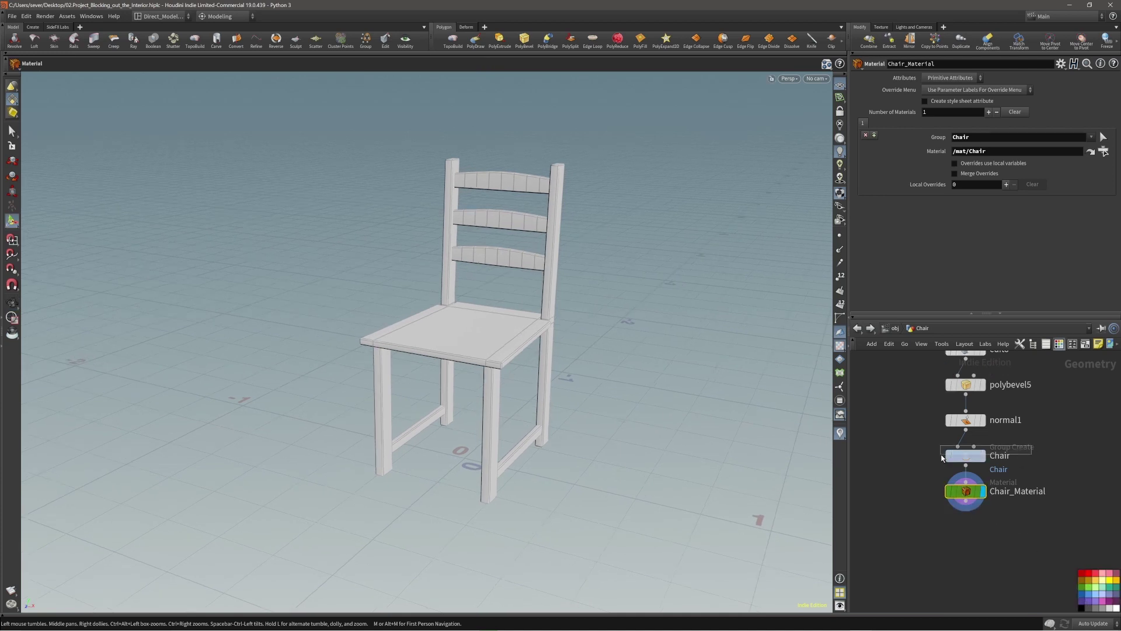
pyautogui.press('c')
pyautogui.press('c')
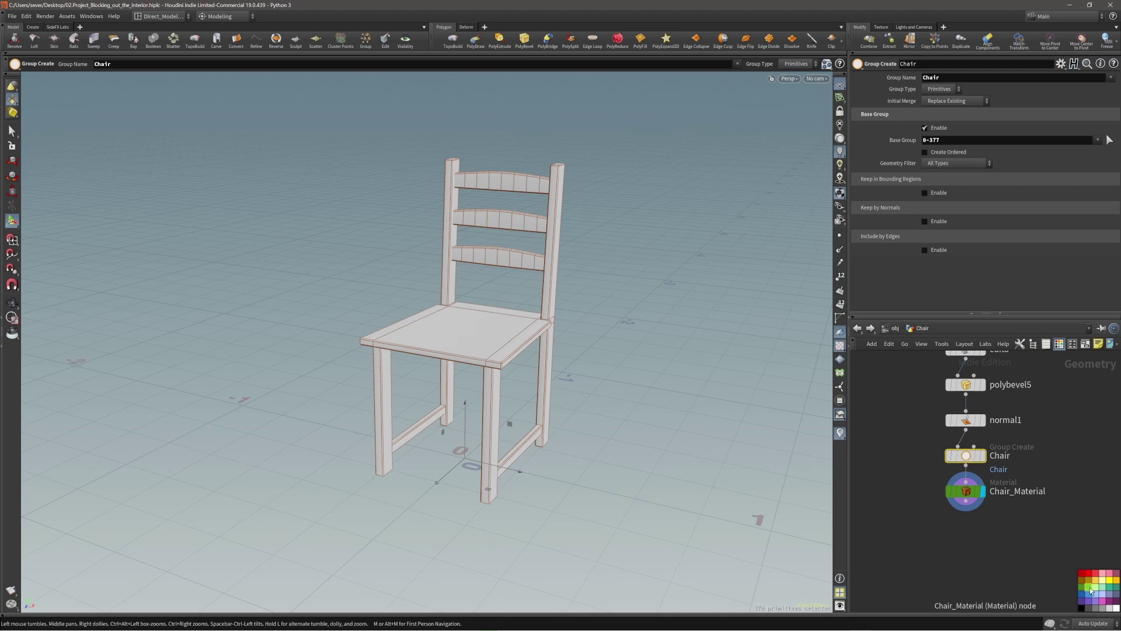
pyautogui.click(1090, 587)
pyautogui.click(1060, 537)
# Step: Add an Output node after Chair_Material, name it OUTPUT_CHAIR and lay out the network
pyautogui.moveTo(1050, 483); pyautogui.dragTo(1024, 478, button='middle')
pyautogui.moveTo(988, 511)
pyautogui.mouseDown(button='middle')
pyautogui.moveTo(1002, 501)
pyautogui.moveTo(969, 519)
pyautogui.mouseUp(button='middle')
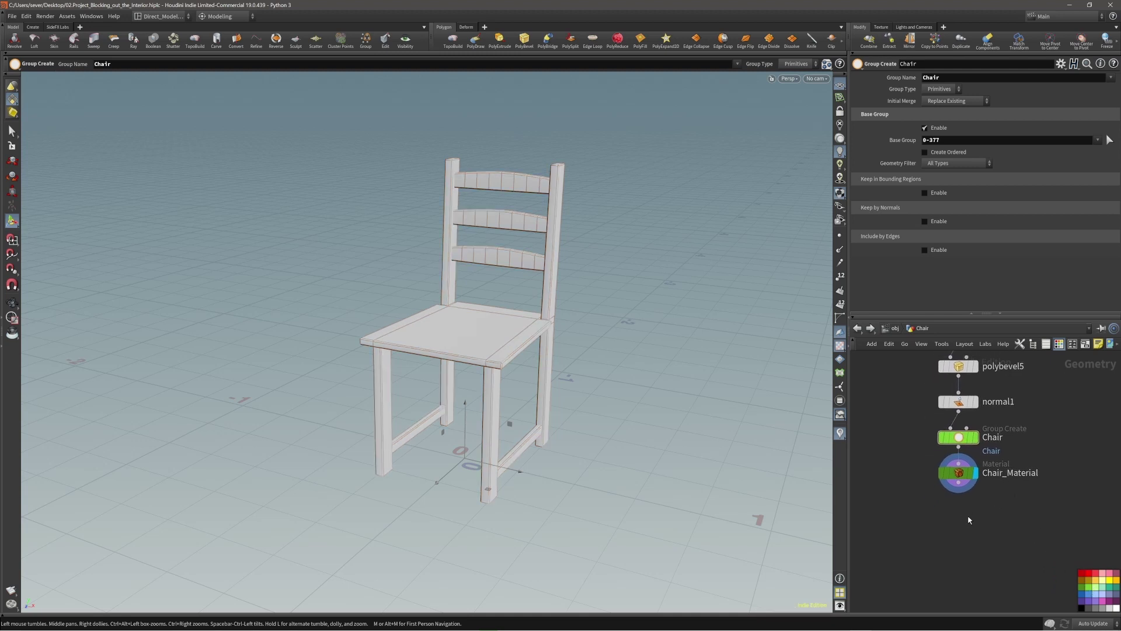
pyautogui.press('Tab')
pyautogui.write('out')
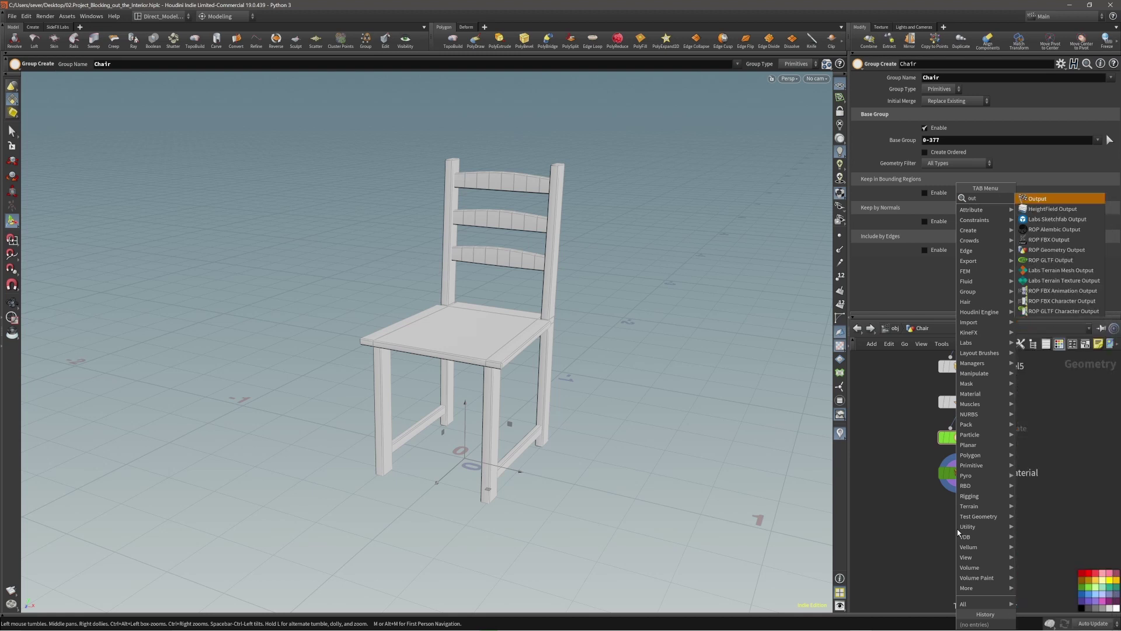
pyautogui.press('Return')
pyautogui.click(957, 529)
pyautogui.doubleClick(1000, 528)
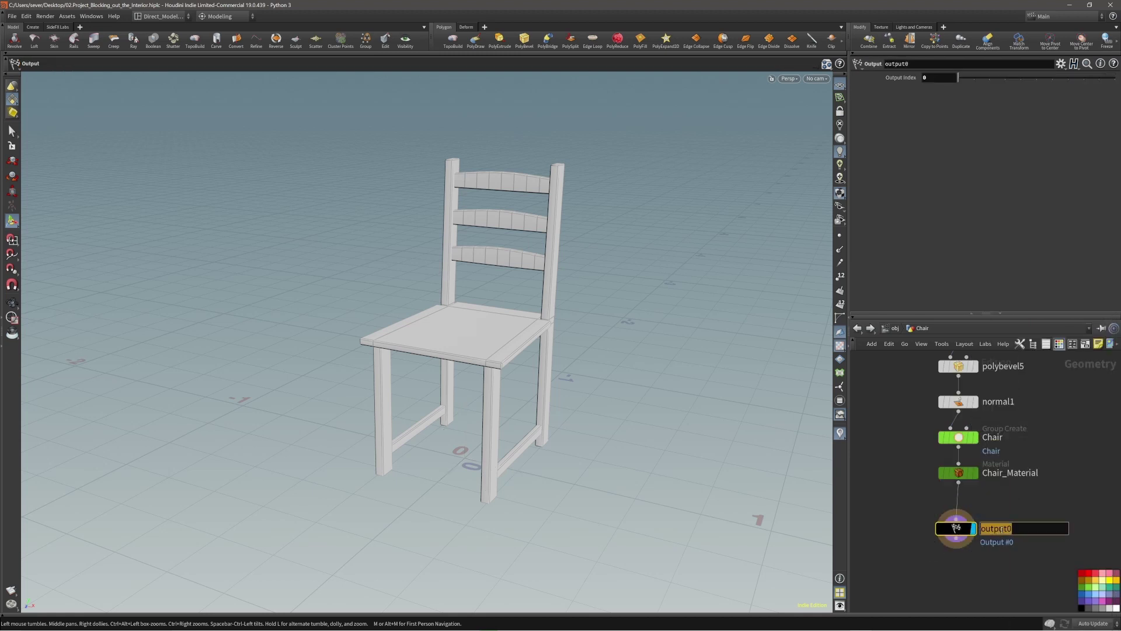
pyautogui.write('OUTPUT_CHAIR')
pyautogui.press('Return')
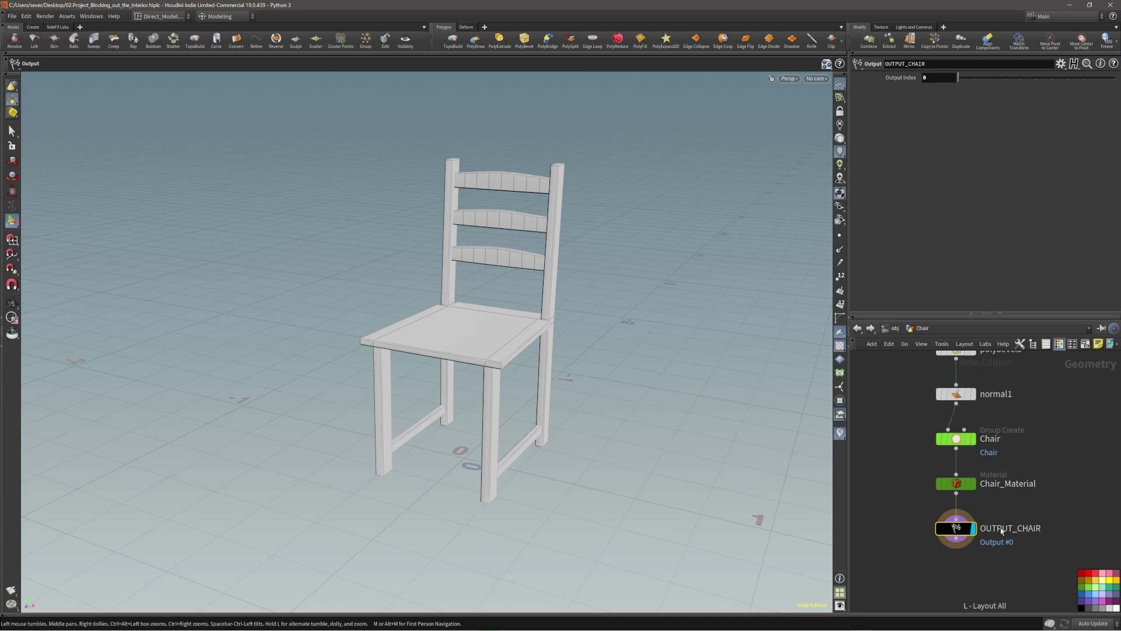
# Step: Hide the network's color palette and clear the node selection
pyautogui.moveTo(1022, 474); pyautogui.dragTo(1046, 446, button='middle')
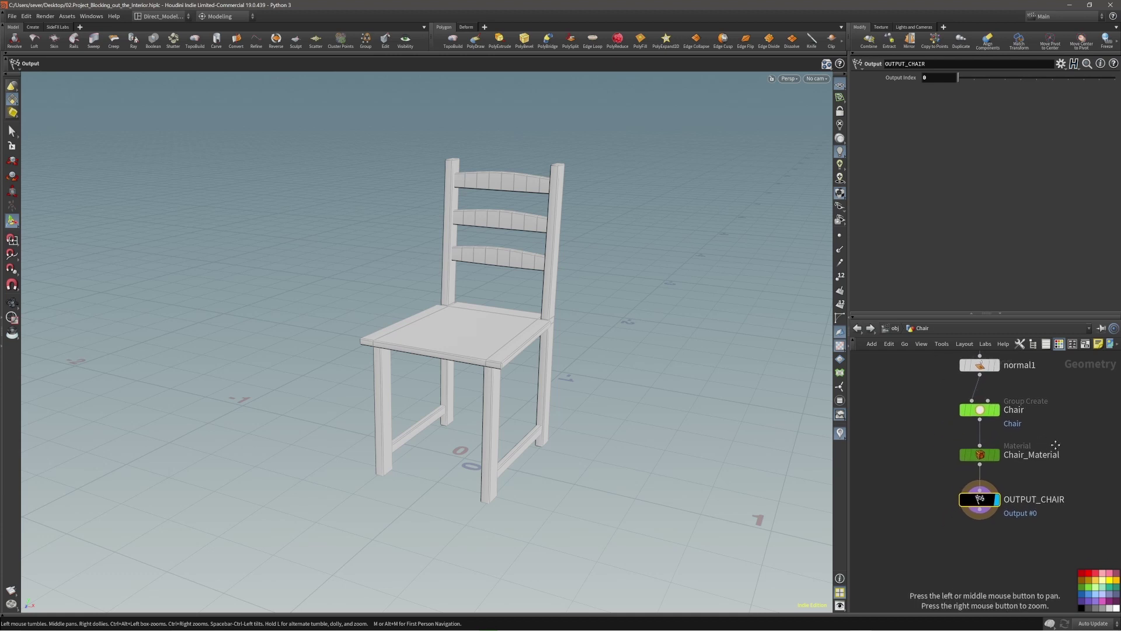
pyautogui.moveTo(1045, 445); pyautogui.dragTo(1024, 459, button='right')
pyautogui.moveTo(1059, 404); pyautogui.dragTo(1021, 418, button='middle')
pyautogui.press('f')
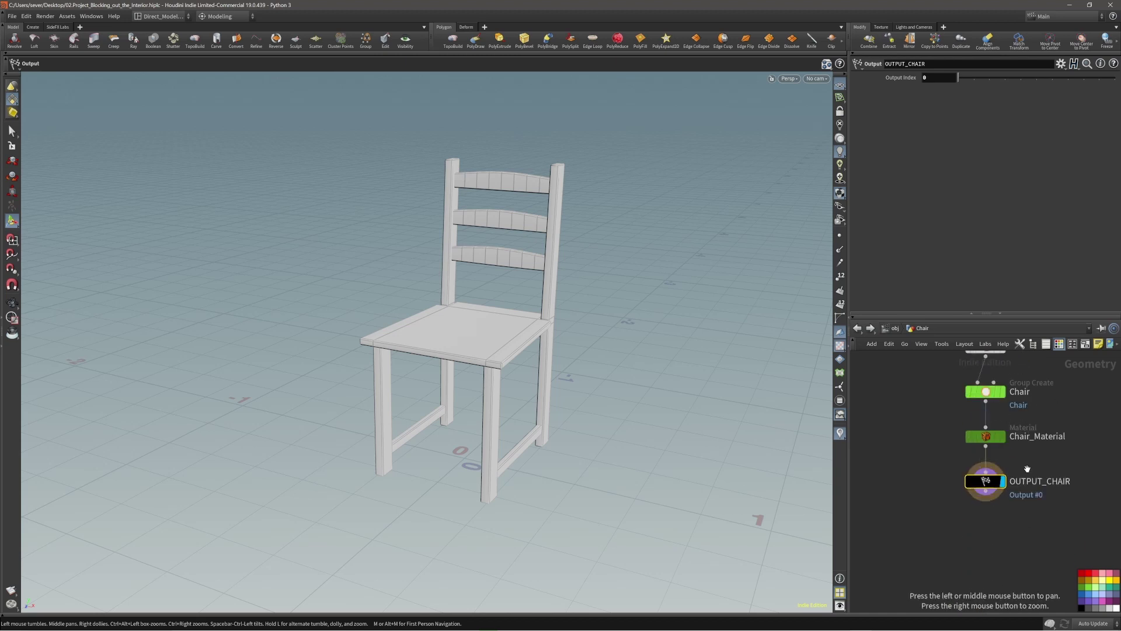
pyautogui.press('c')
pyautogui.click(1006, 538)
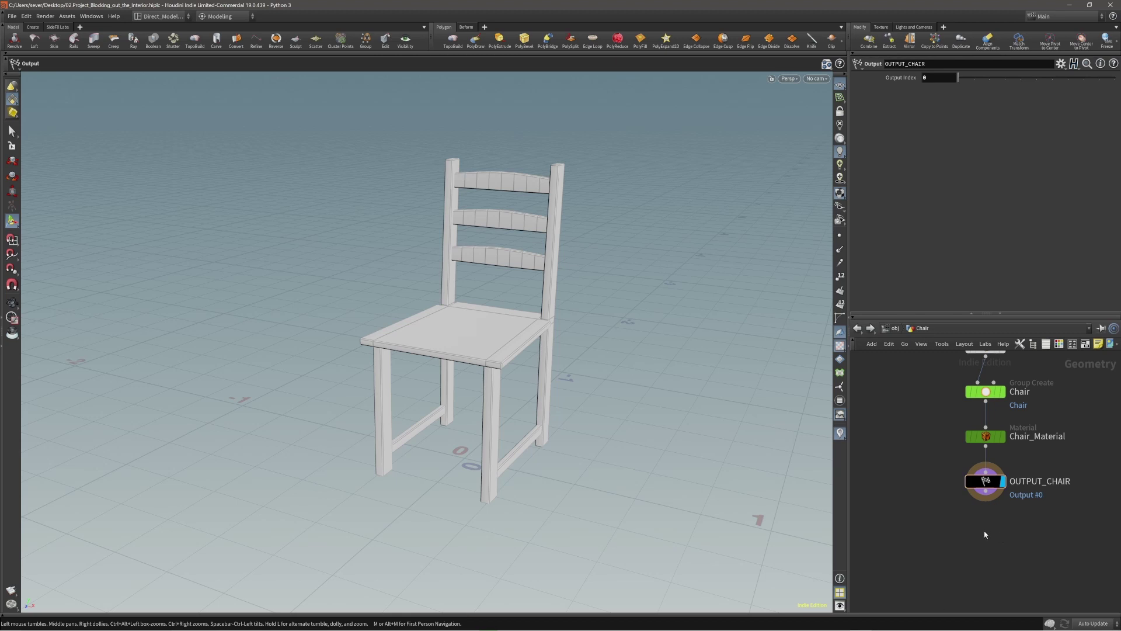
# Step: Return to the object level, frame the chair and view it within the whole cabin interior
pyautogui.press('s')
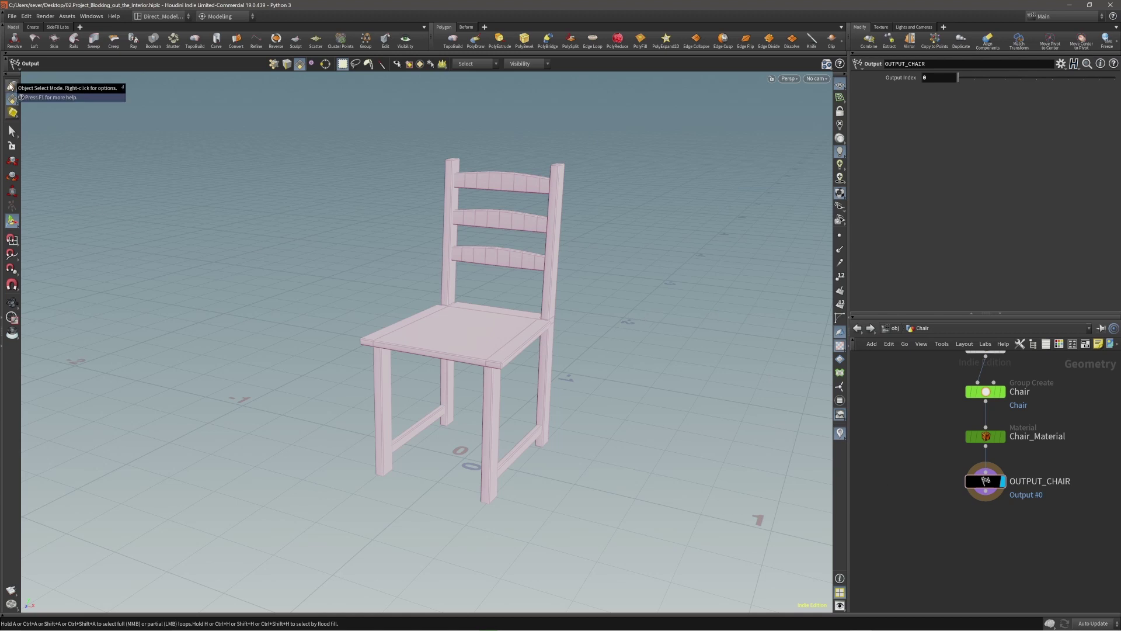
pyautogui.click(11, 85)
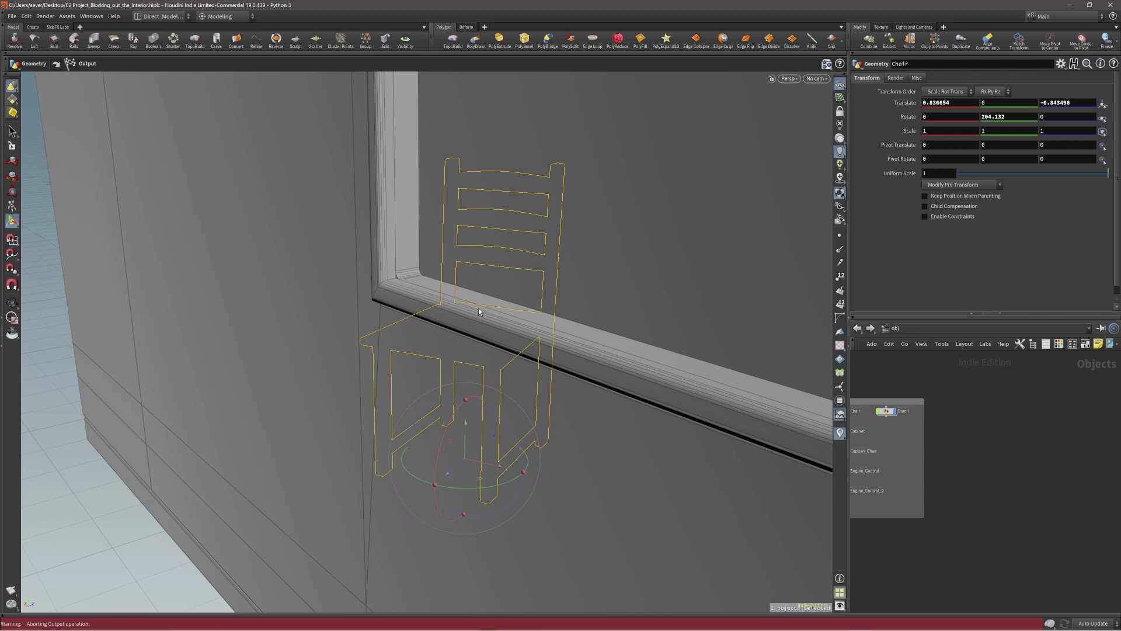
pyautogui.hotkey('space', 'g')
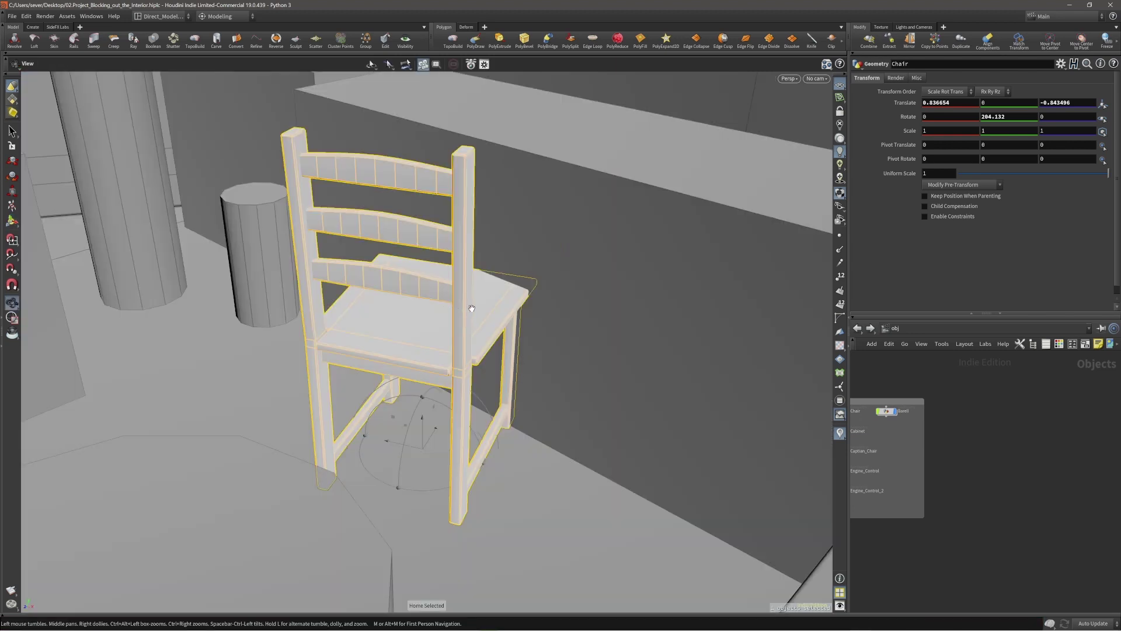
pyautogui.moveTo(472, 309); pyautogui.dragTo(403, 322, button='right')
pyautogui.moveTo(403, 322); pyautogui.dragTo(462, 311)
pyautogui.moveTo(462, 311); pyautogui.dragTo(347, 336, button='right')
pyautogui.moveTo(347, 335); pyautogui.dragTo(365, 332)
pyautogui.moveTo(447, 320); pyautogui.dragTo(399, 318, button='right')
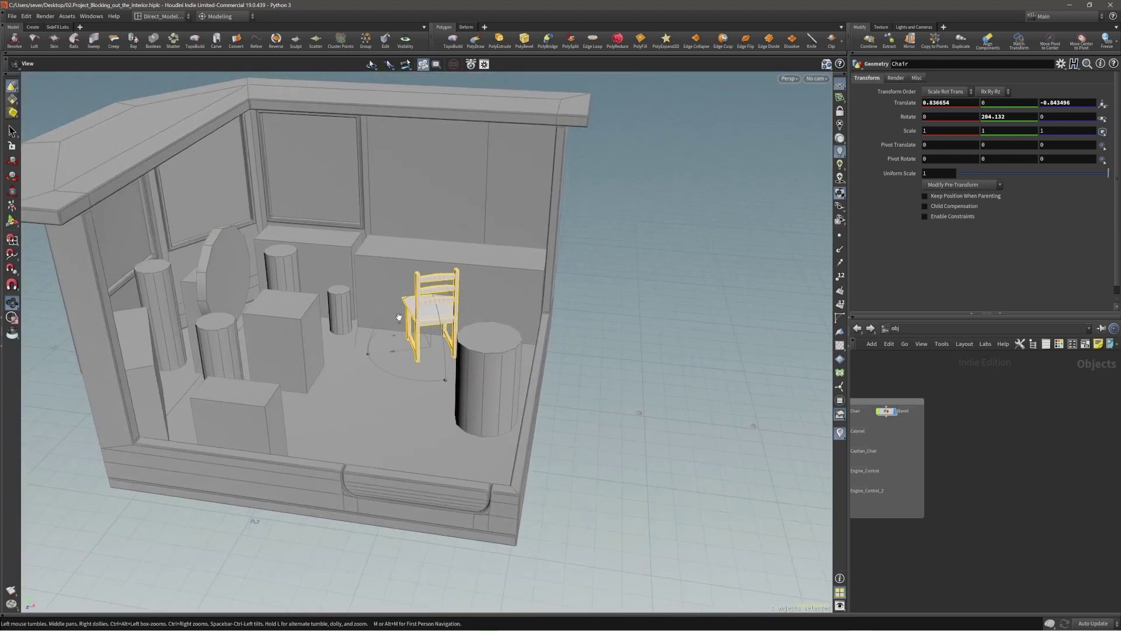
pyautogui.moveTo(399, 319); pyautogui.dragTo(418, 338, button='middle')
pyautogui.moveTo(421, 337); pyautogui.dragTo(376, 311)
# Step: Try moving the chair across the cabin floor, away from the long wall bench and toward the middle
pyautogui.press('r')
pyautogui.moveTo(452, 354)
pyautogui.keyDown('alt'); pyautogui.mouseDown()
pyautogui.moveTo(555, 348)
pyautogui.moveTo(576, 370)
pyautogui.moveTo(449, 337)
pyautogui.moveTo(413, 354)
pyautogui.moveTo(470, 358)
pyautogui.moveTo(449, 362)
pyautogui.mouseUp(); pyautogui.keyUp('alt')
pyautogui.keyDown('alt'); pyautogui.moveTo(450, 409); pyautogui.dragTo(482, 432); pyautogui.keyUp('alt')
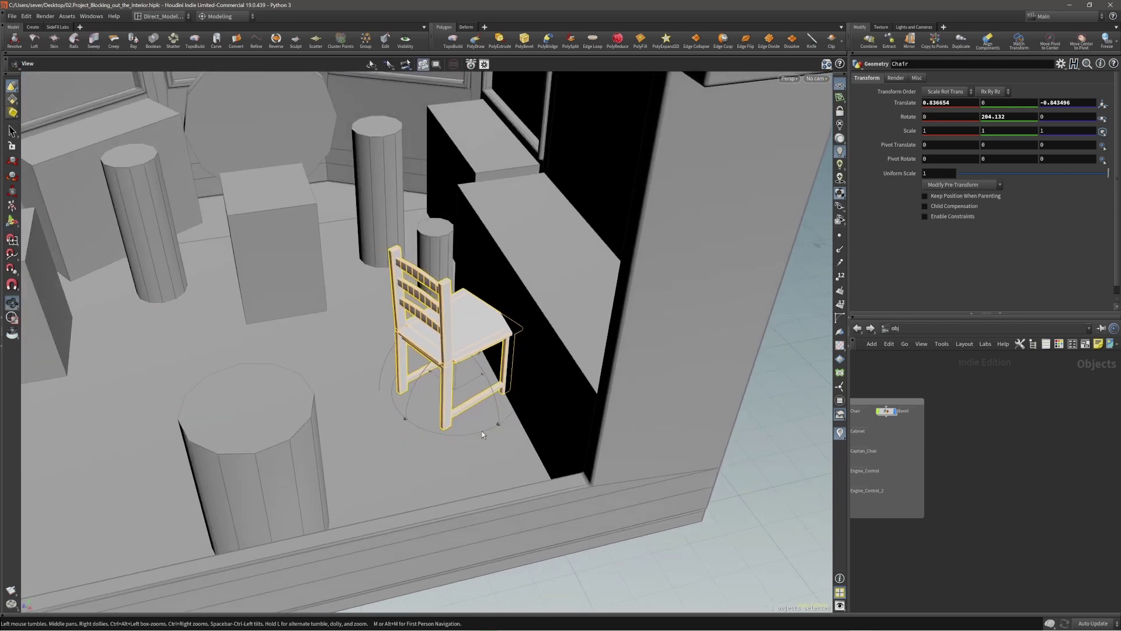
pyautogui.moveTo(480, 443); pyautogui.dragTo(426, 419, button='middle')
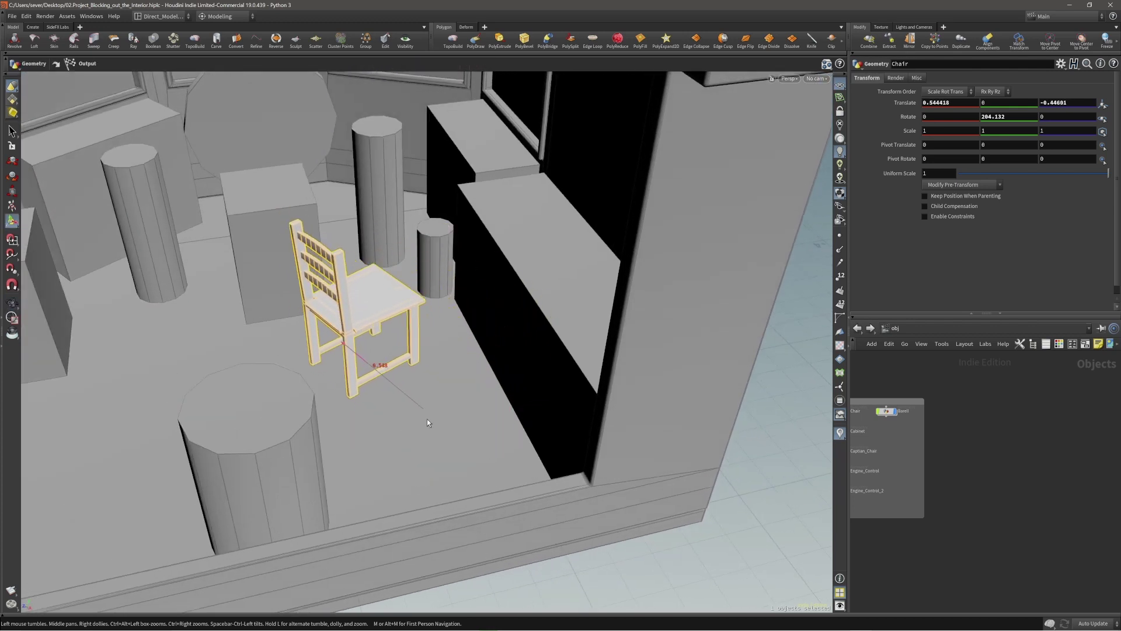
# Step: Enter the chair's geometry level and view the chair on its own from behind
pyautogui.press('4')
pyautogui.keyDown('alt'); pyautogui.moveTo(404, 384); pyautogui.dragTo(447, 328); pyautogui.keyUp('alt')
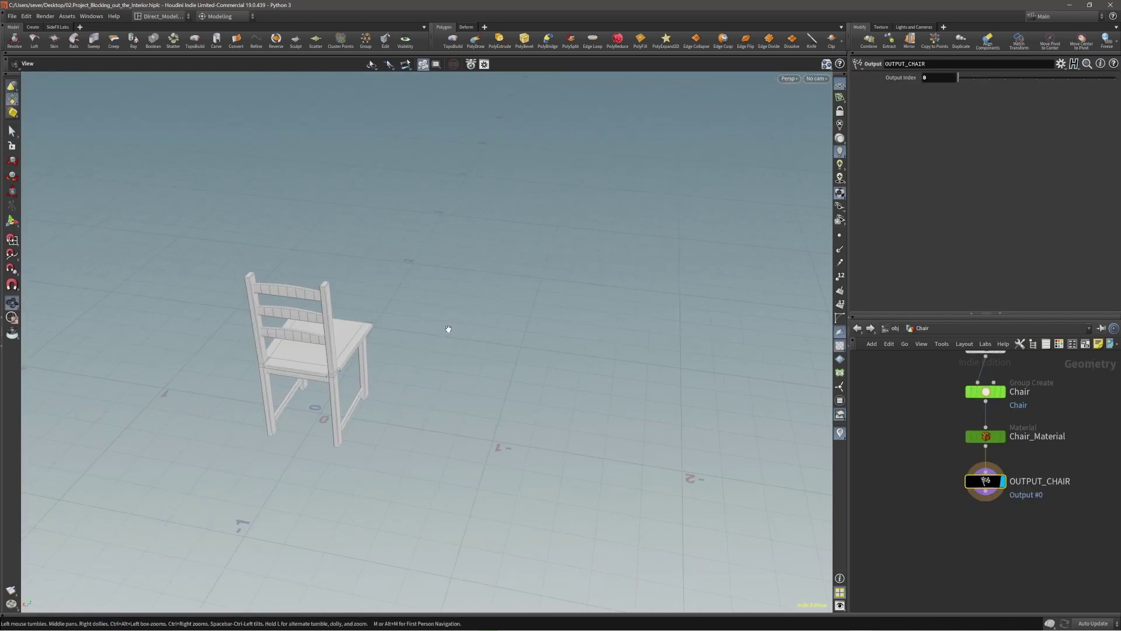
pyautogui.keyDown('alt'); pyautogui.moveTo(448, 328); pyautogui.dragTo(383, 381, button='right'); pyautogui.keyUp('alt')
pyautogui.keyDown('alt'); pyautogui.moveTo(383, 380); pyautogui.dragTo(475, 327, button='middle'); pyautogui.keyUp('alt')
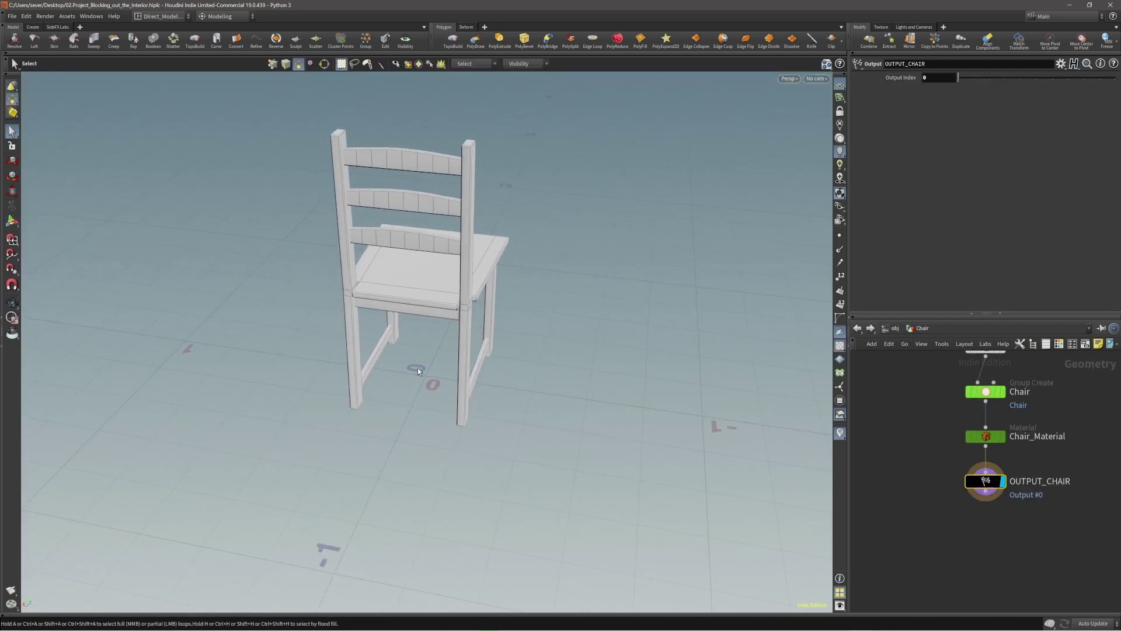
pyautogui.moveTo(429, 373); pyautogui.dragTo(432, 348)
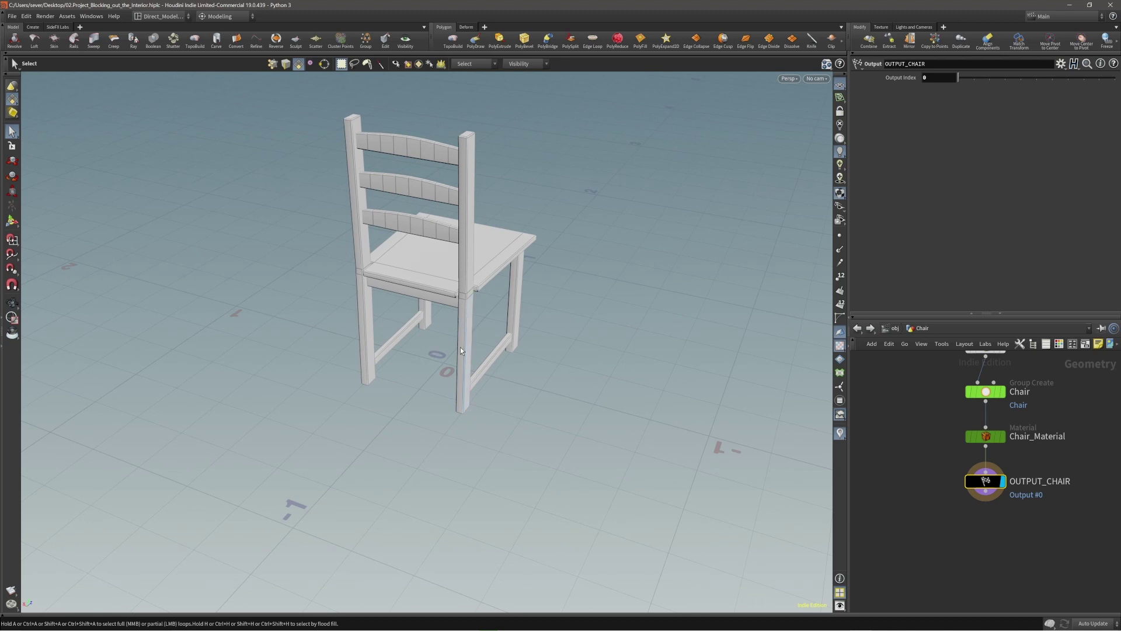
pyautogui.keyDown('alt'); pyautogui.moveTo(424, 356); pyautogui.dragTo(465, 375); pyautogui.keyUp('alt')
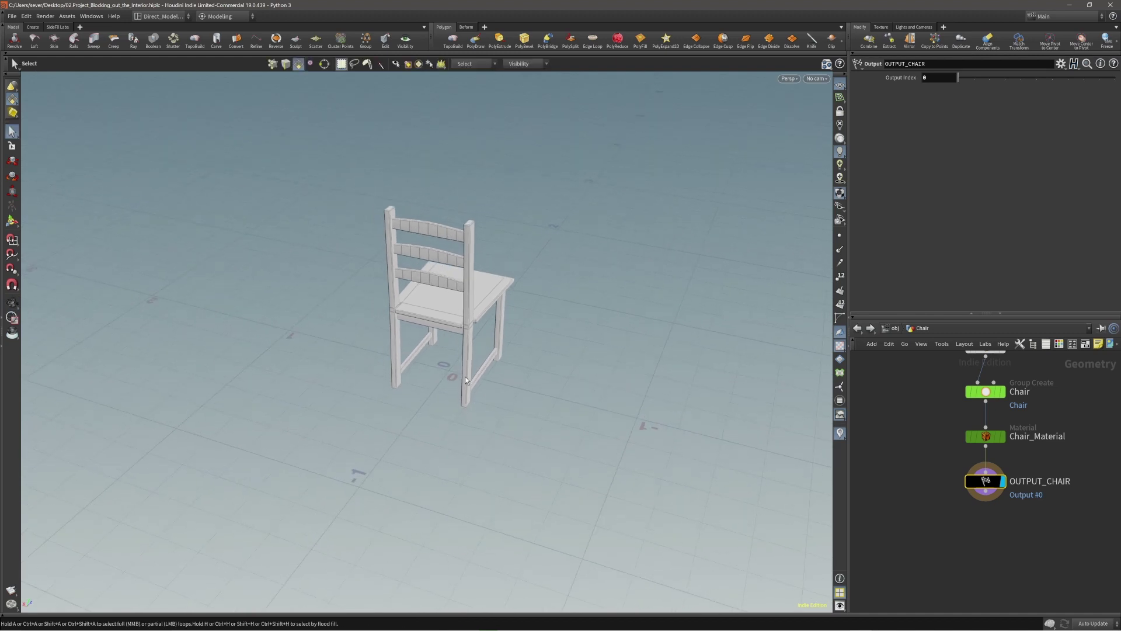
# Step: Display the rest of the cabin ghosted around the chair and examine the chair in context
pyautogui.hotkey('space', 'y')
pyautogui.moveTo(465, 377); pyautogui.dragTo(390, 373, button='right')
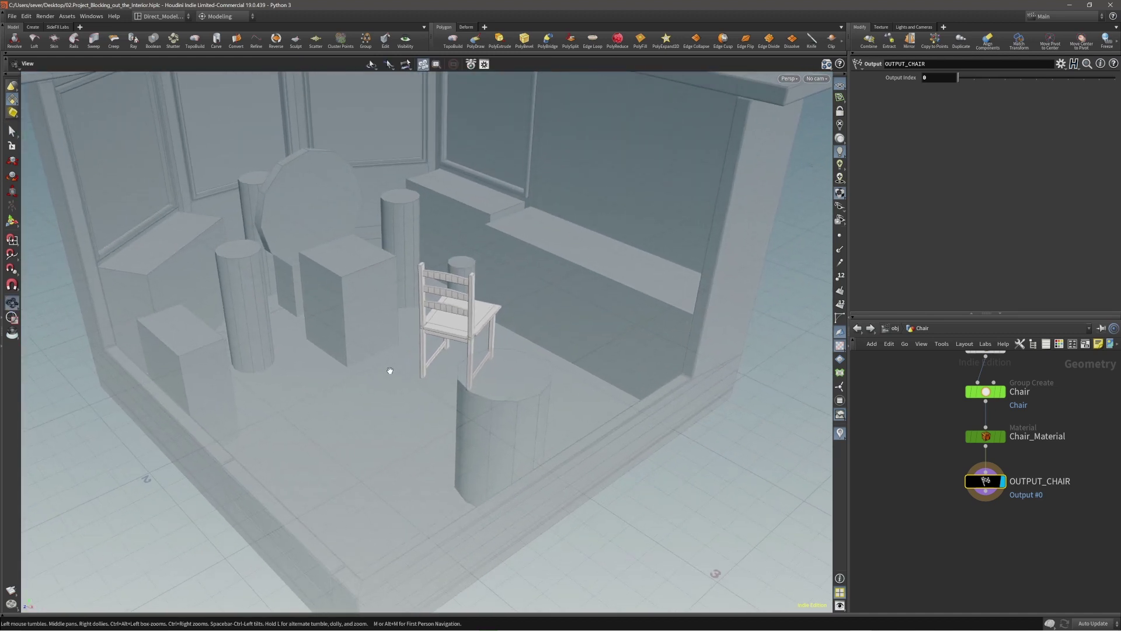
pyautogui.moveTo(391, 373); pyautogui.dragTo(430, 375)
pyautogui.moveTo(430, 375); pyautogui.dragTo(411, 369, button='right')
pyautogui.moveTo(411, 369); pyautogui.dragTo(424, 383, button='middle')
pyautogui.moveTo(453, 380); pyautogui.dragTo(347, 387, button='right')
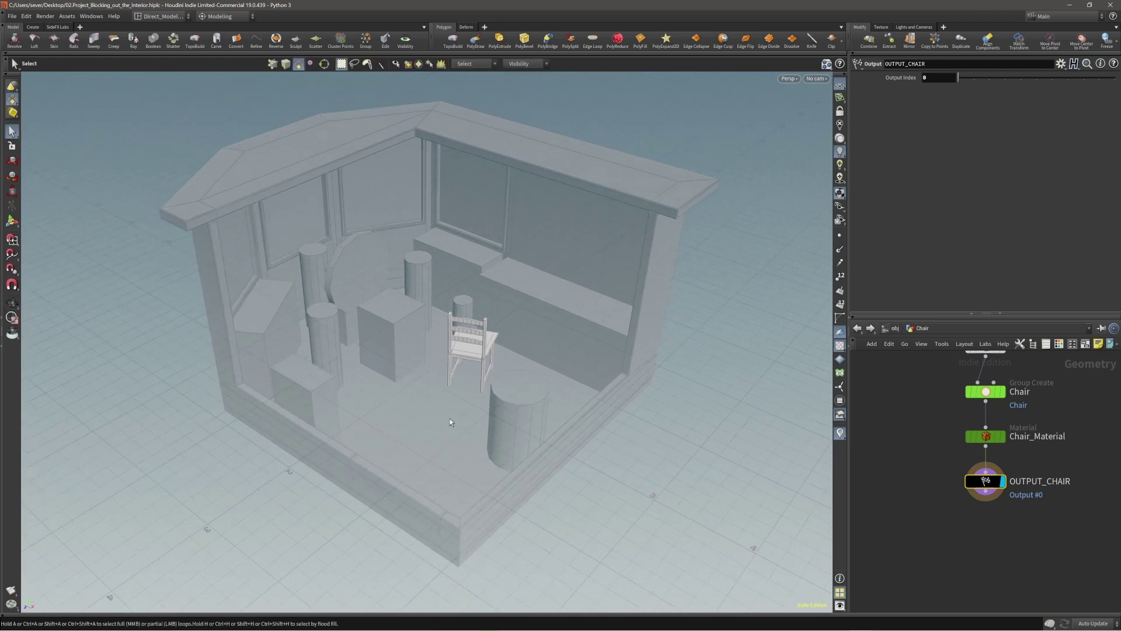
pyautogui.moveTo(401, 350); pyautogui.dragTo(430, 381, button='right')
pyautogui.moveTo(430, 381); pyautogui.dragTo(420, 380)
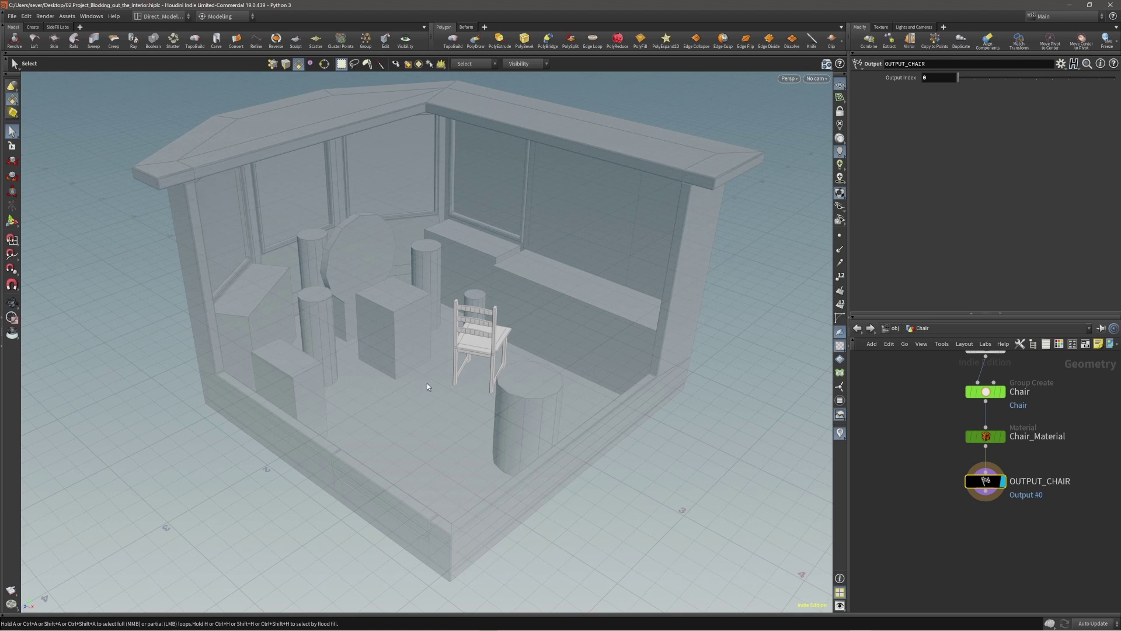
# Step: Compare the chair in isolation with the chair inside the ghosted cabin by toggling the surrounding objects
pyautogui.hotkey('space', 'o')
pyautogui.moveTo(442, 389); pyautogui.dragTo(526, 377, button='right')
pyautogui.moveTo(479, 388); pyautogui.dragTo(461, 387)
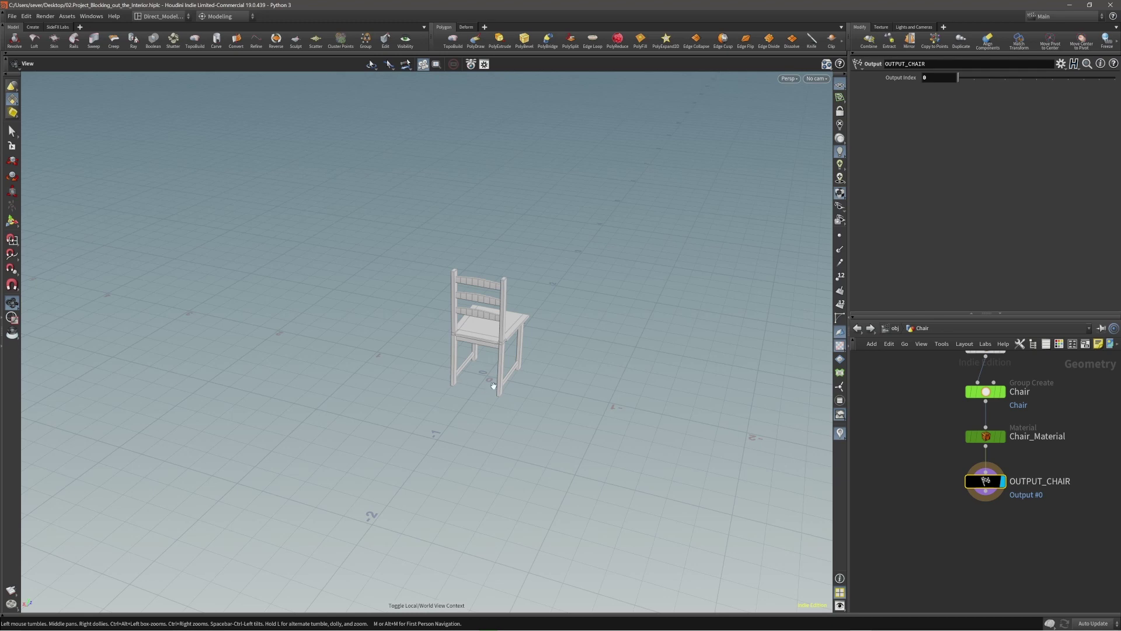
pyautogui.hotkey('space', 'o')
pyautogui.hotkey('space', 'o')
pyautogui.hotkey('space', 'o')
# Step: Check the chair in the cabin at object level and re-enter its geometry to compare both views
pyautogui.press('u')
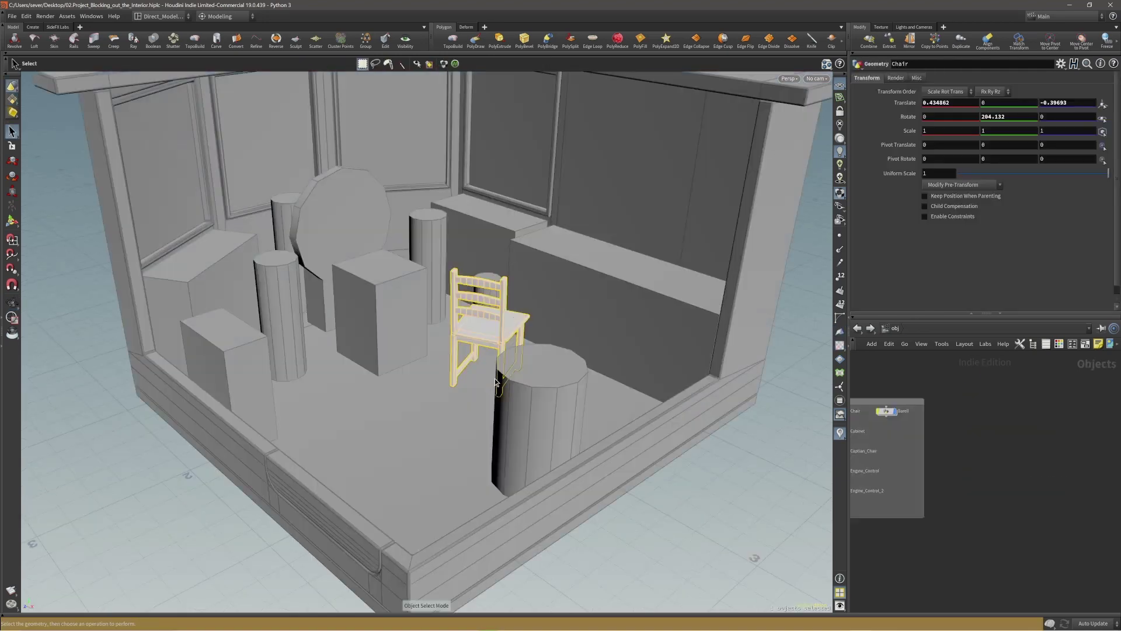
pyautogui.scroll(-3, 495, 371)
pyautogui.moveTo(495, 371); pyautogui.dragTo(460, 405)
pyautogui.press('s')
pyautogui.press('i')
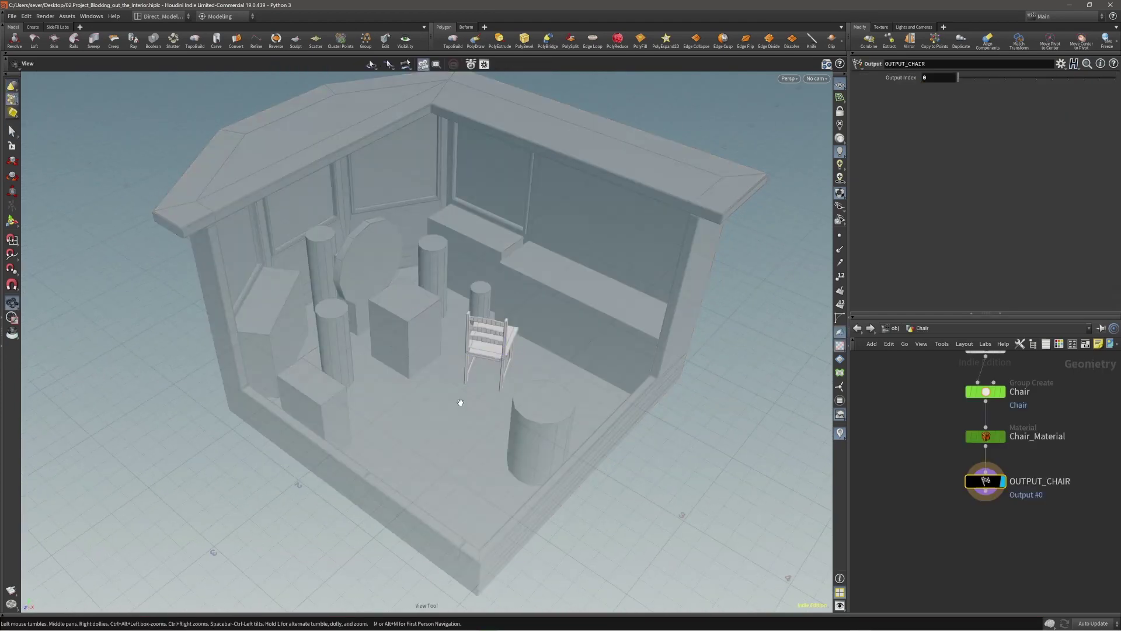
# Step: Undo the chair's move across the cabin floor
pyautogui.hotkey('ctrl', 'z')
pyautogui.hotkey('ctrl', 'z')
pyautogui.hotkey('ctrl', 'z')
pyautogui.hotkey('ctrl', 'z')
pyautogui.hotkey('ctrl', 'z')
pyautogui.moveTo(460, 403); pyautogui.dragTo(489, 376)
pyautogui.hotkey('ctrl', 'z')
# Step: Delete the network box around the prop objects while keeping its nodes
pyautogui.scroll(-3, 967, 472)
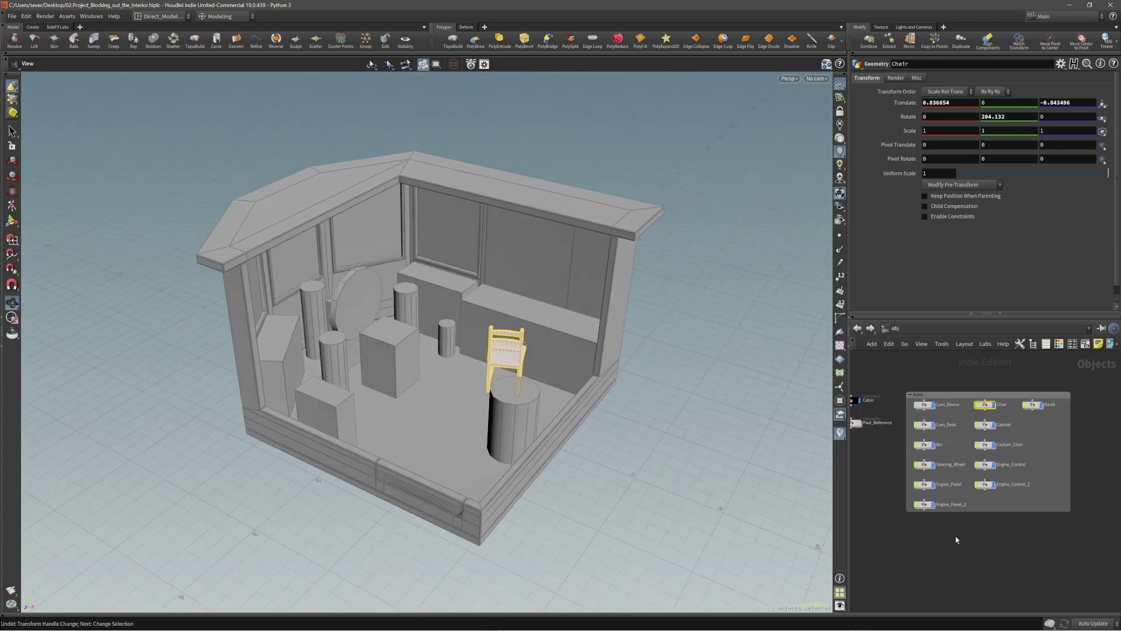
pyautogui.scroll(-2, 954, 529)
pyautogui.click(981, 386)
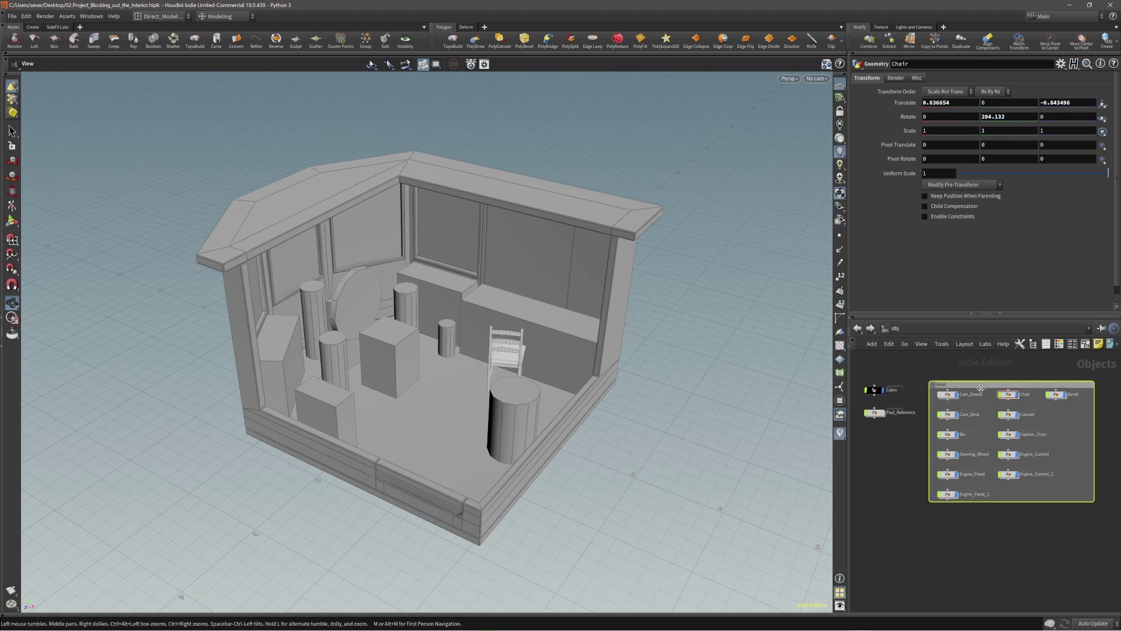
pyautogui.press('Delete')
pyautogui.scroll(1, 1003, 496)
pyautogui.moveTo(998, 512); pyautogui.dragTo(1020, 527, button='middle')
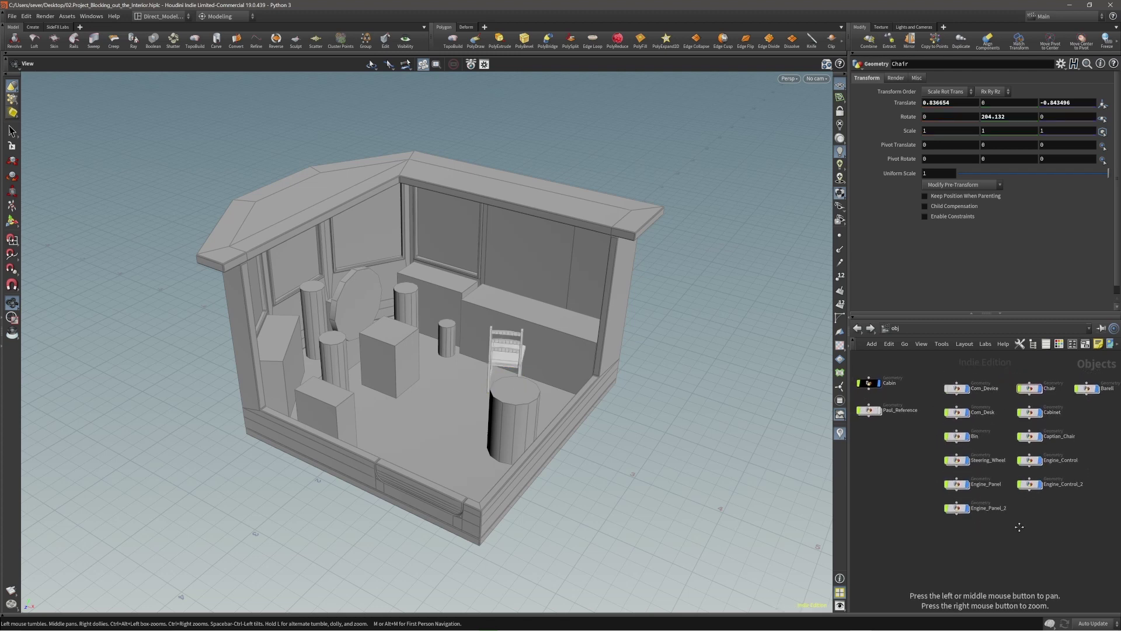
# Step: Color the Chair object node black in the network and save the scene file
pyautogui.click(1030, 389)
pyautogui.press('c')
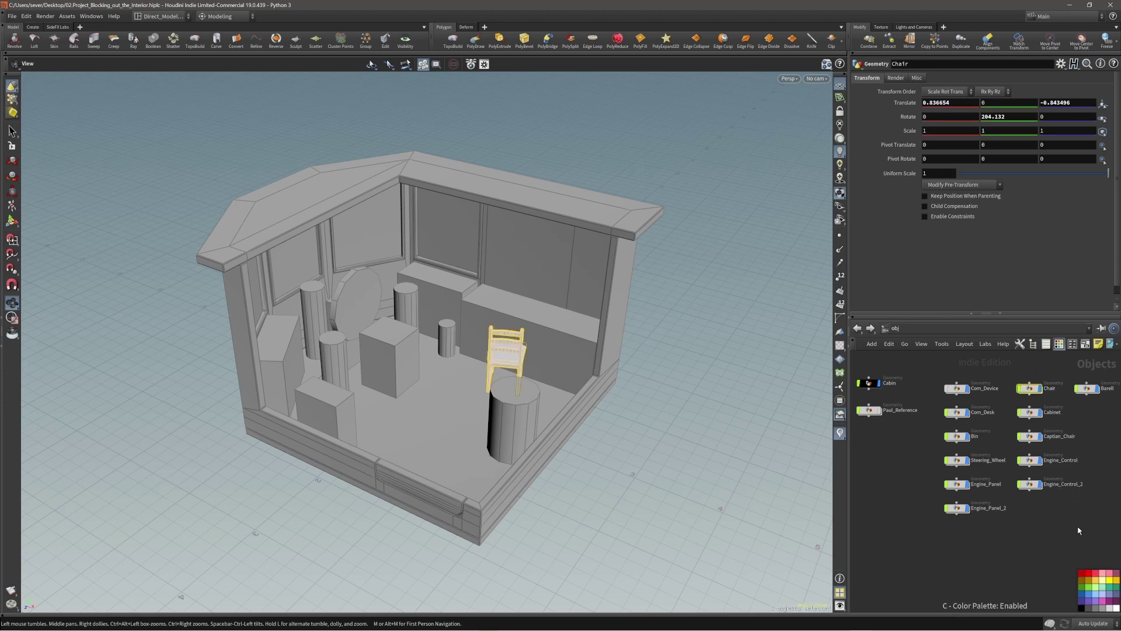
pyautogui.click(1081, 608)
pyautogui.click(1031, 559)
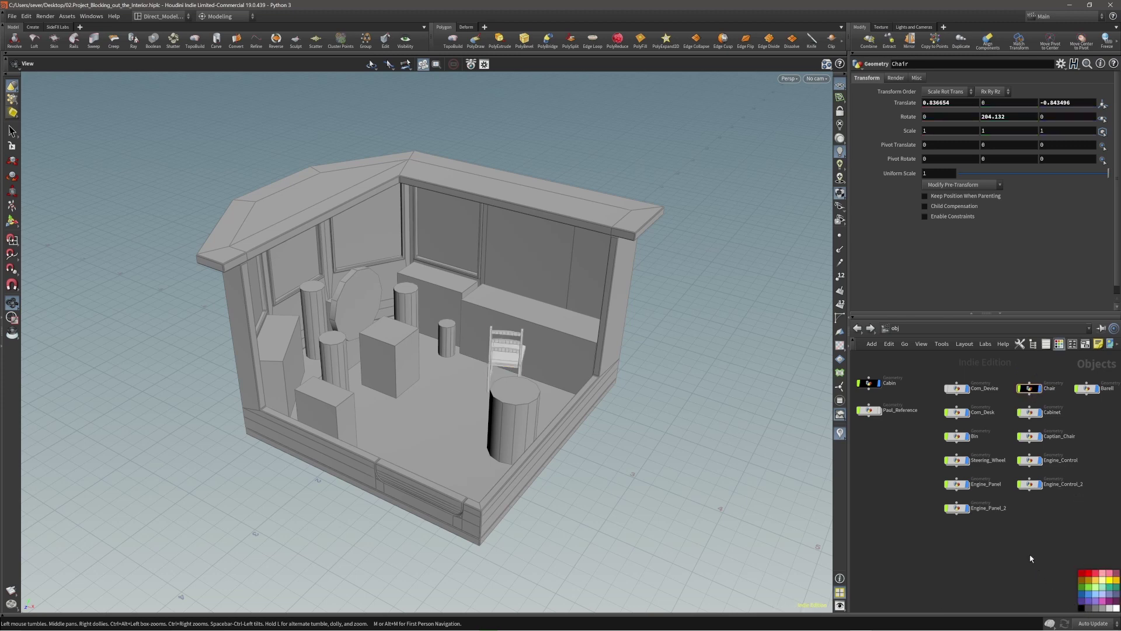
pyautogui.press('c')
pyautogui.moveTo(519, 382); pyautogui.dragTo(493, 373)
pyautogui.hotkey('ctrl', 's')
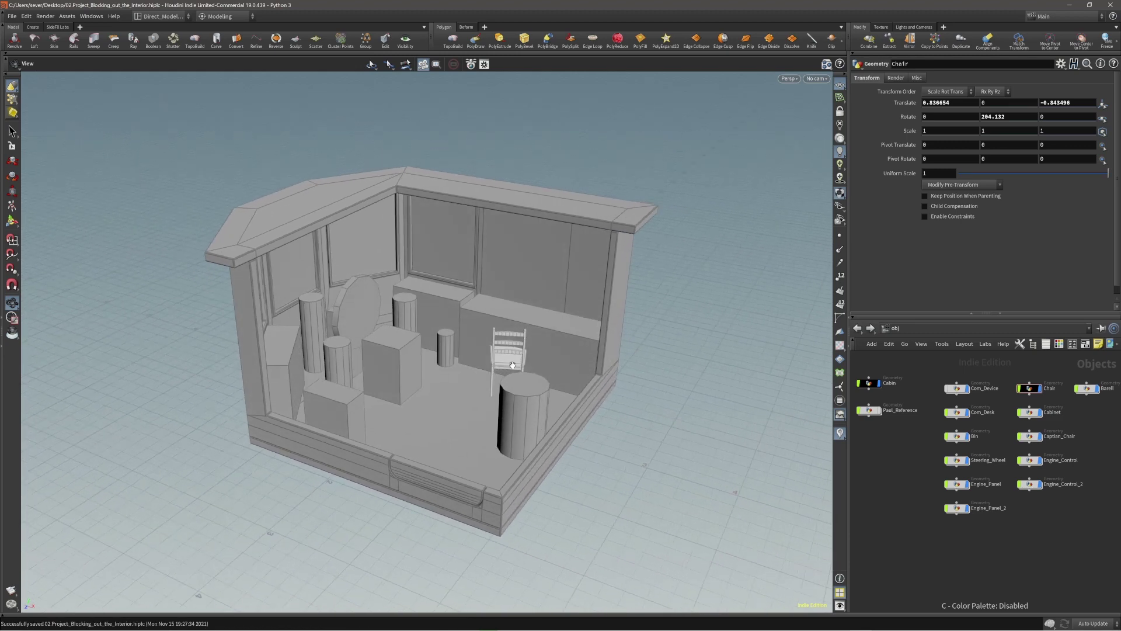
# Step: Switch to the Solaris stage and set the viewport renderer to Karma
pyautogui.press('n')
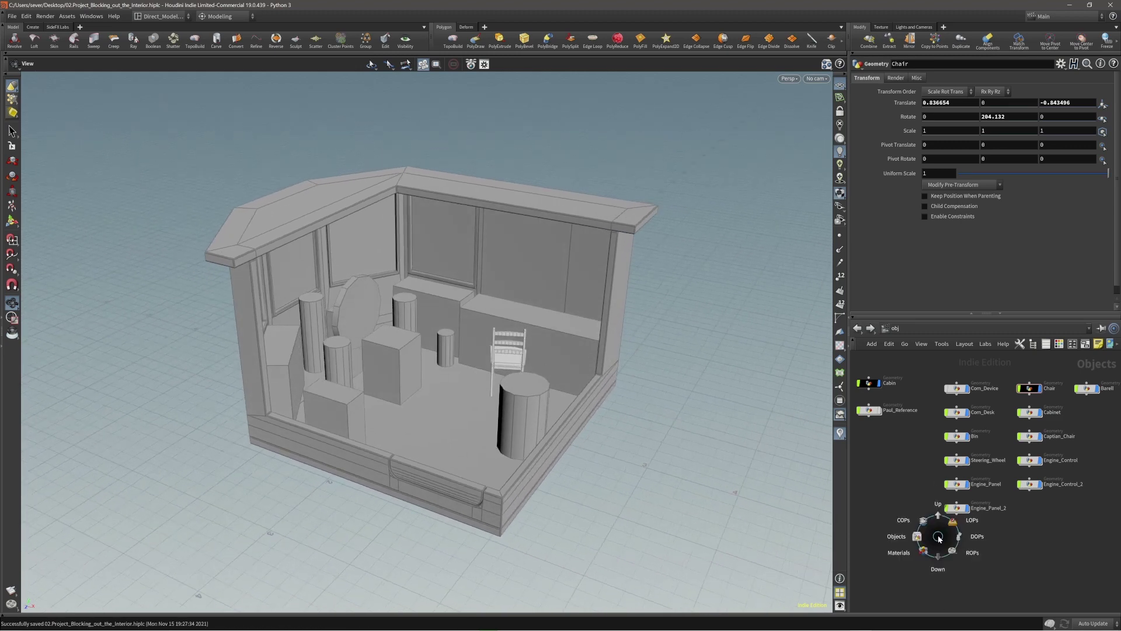
pyautogui.click(943, 525)
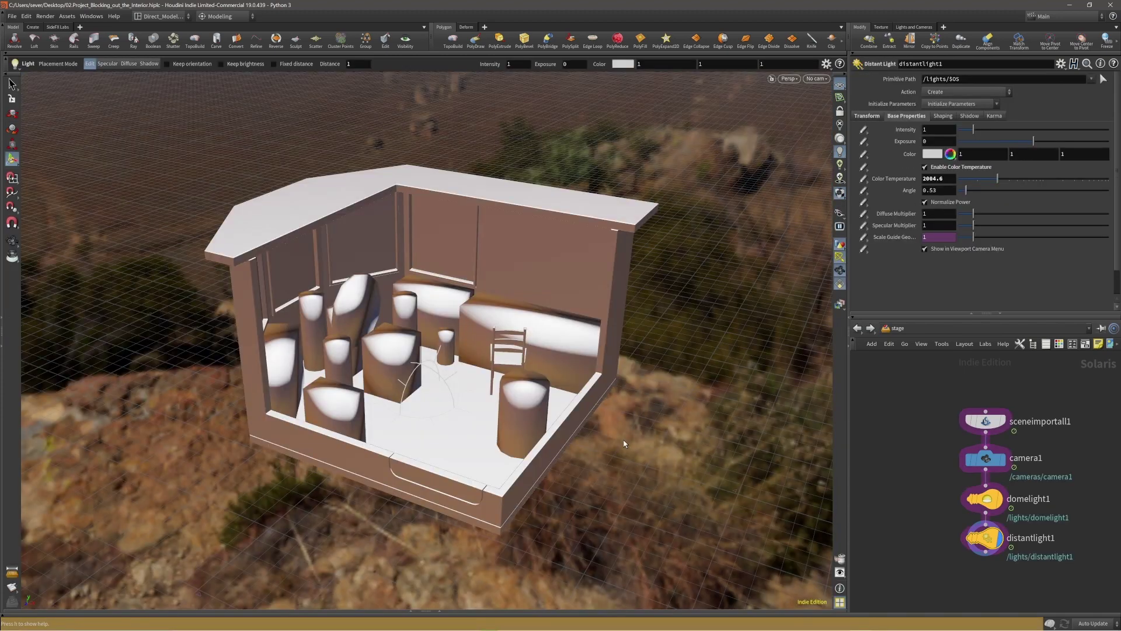
pyautogui.click(788, 79)
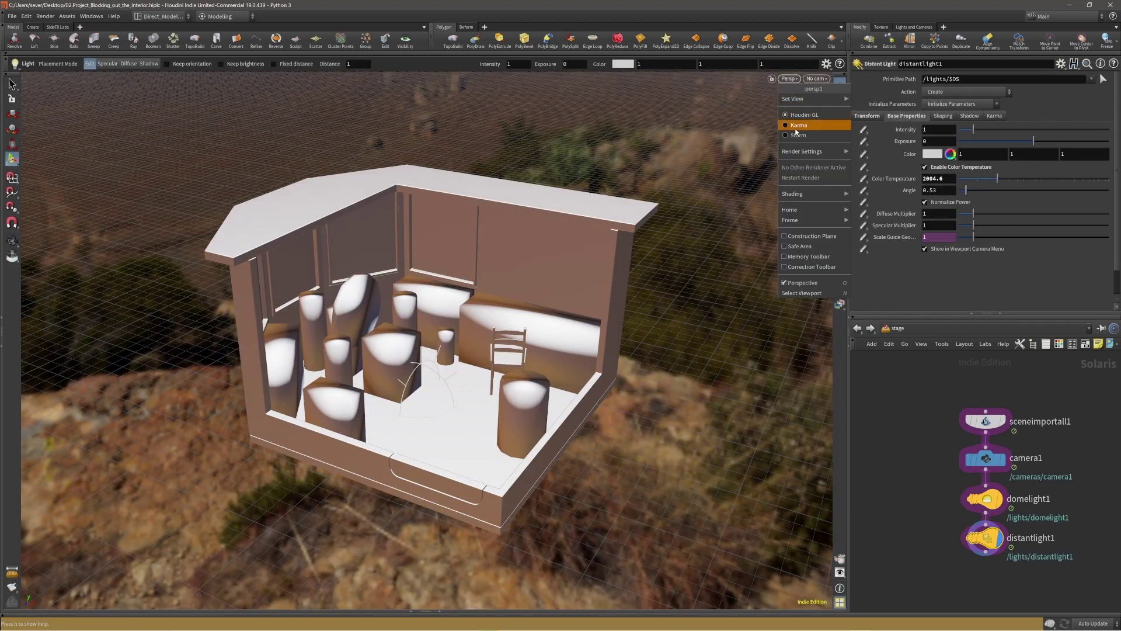
pyautogui.click(797, 118)
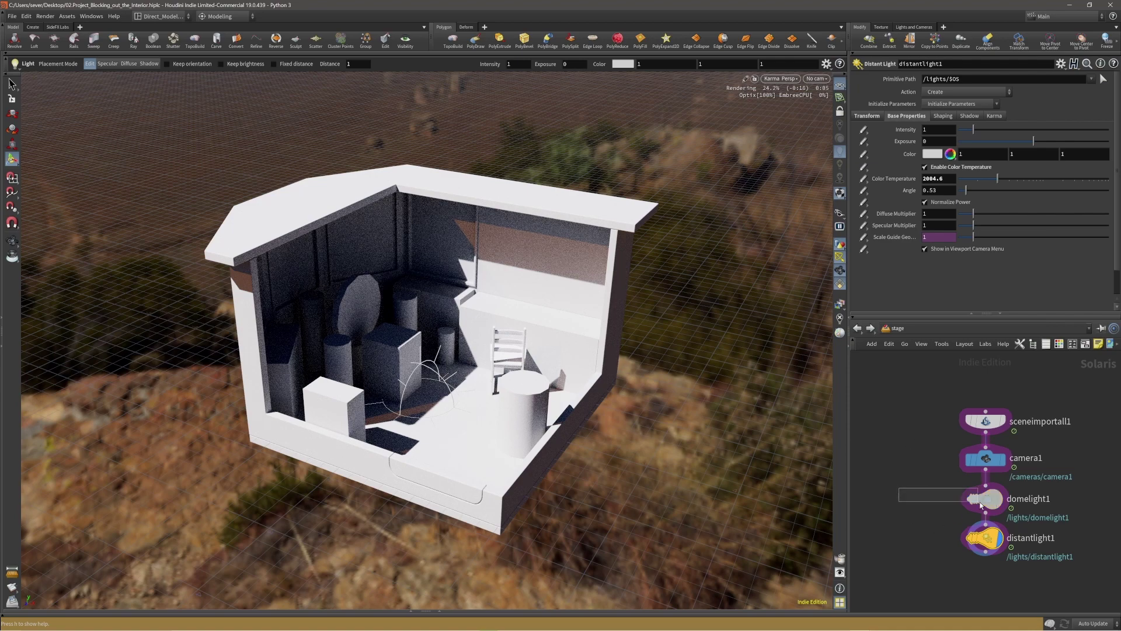
# Step: Delete the distantlight1 node and clear the HDRI texture from domelight1
pyautogui.press('Delete')
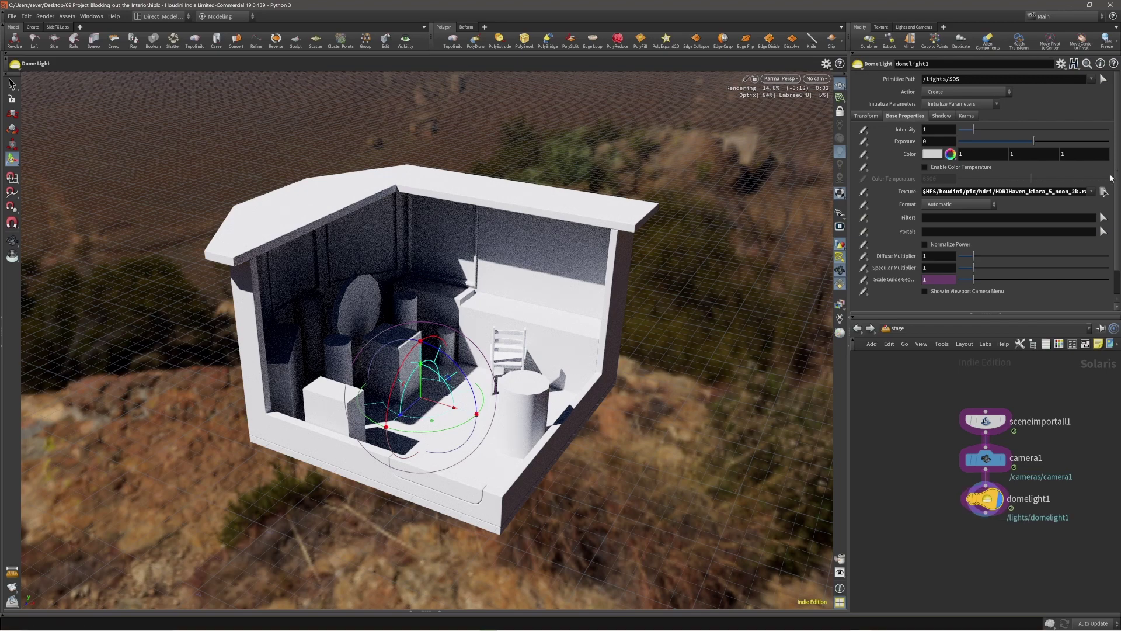
pyautogui.doubleClick(1072, 192)
pyautogui.press('BackSpace')
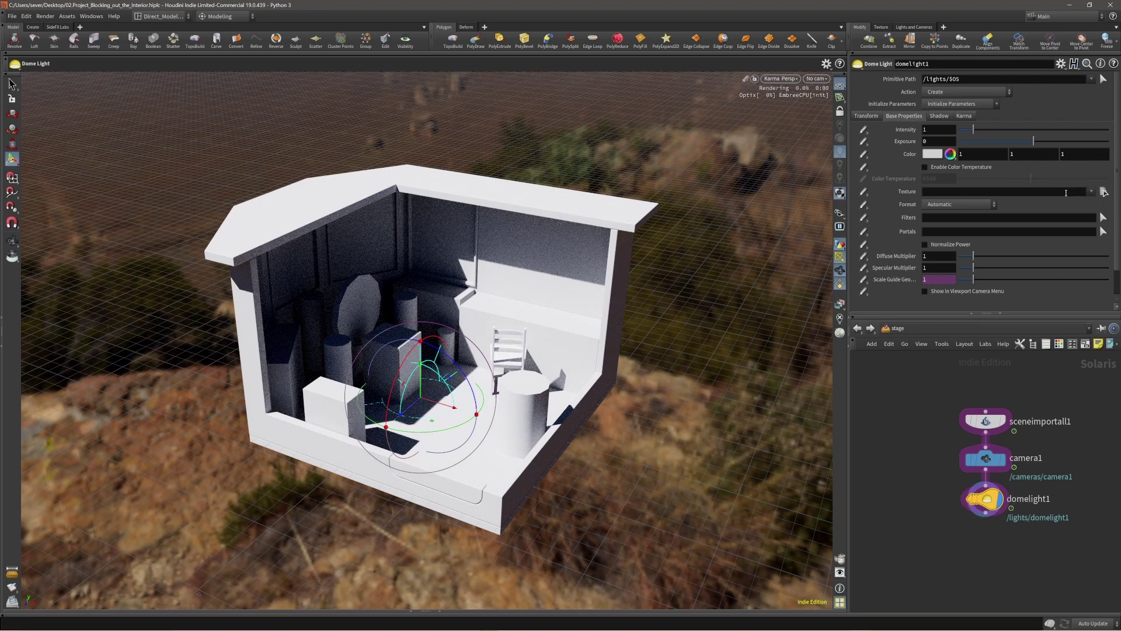
pyautogui.press('Return')
# Step: Restart the Karma render and examine the cabin and chair from several angles under the dome light
pyautogui.click(788, 81)
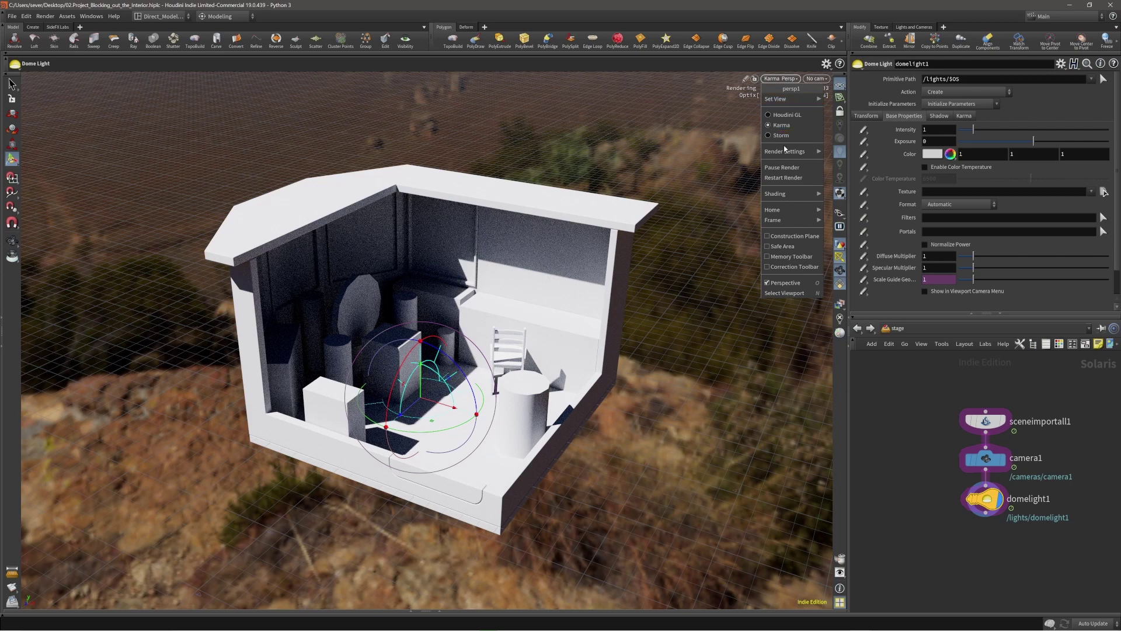
pyautogui.click(783, 178)
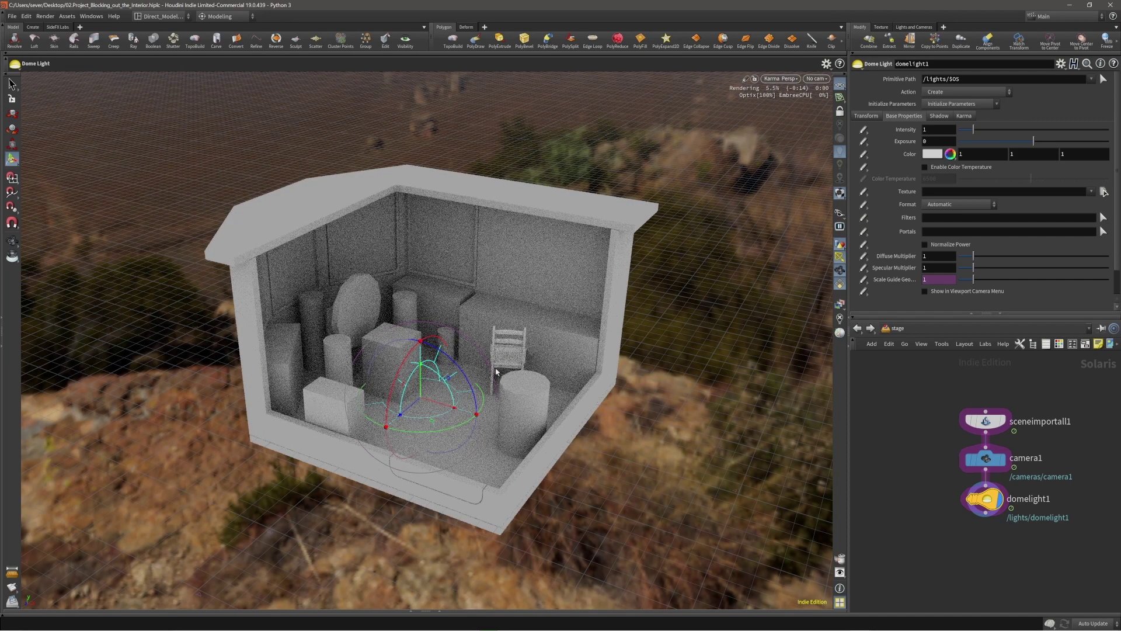
pyautogui.keyDown('alt'); pyautogui.moveTo(603, 423); pyautogui.dragTo(575, 418); pyautogui.keyUp('alt')
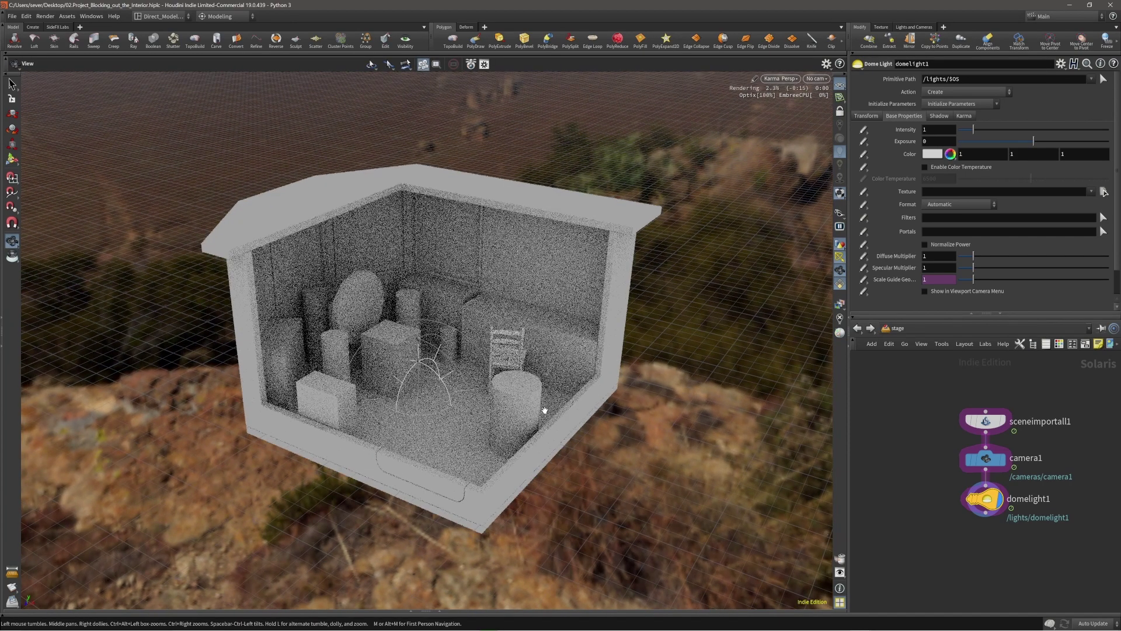
pyautogui.keyDown('alt'); pyautogui.moveTo(503, 378); pyautogui.dragTo(602, 390, button='right'); pyautogui.keyUp('alt')
pyautogui.keyDown('alt'); pyautogui.moveTo(602, 390); pyautogui.dragTo(593, 385); pyautogui.keyUp('alt')
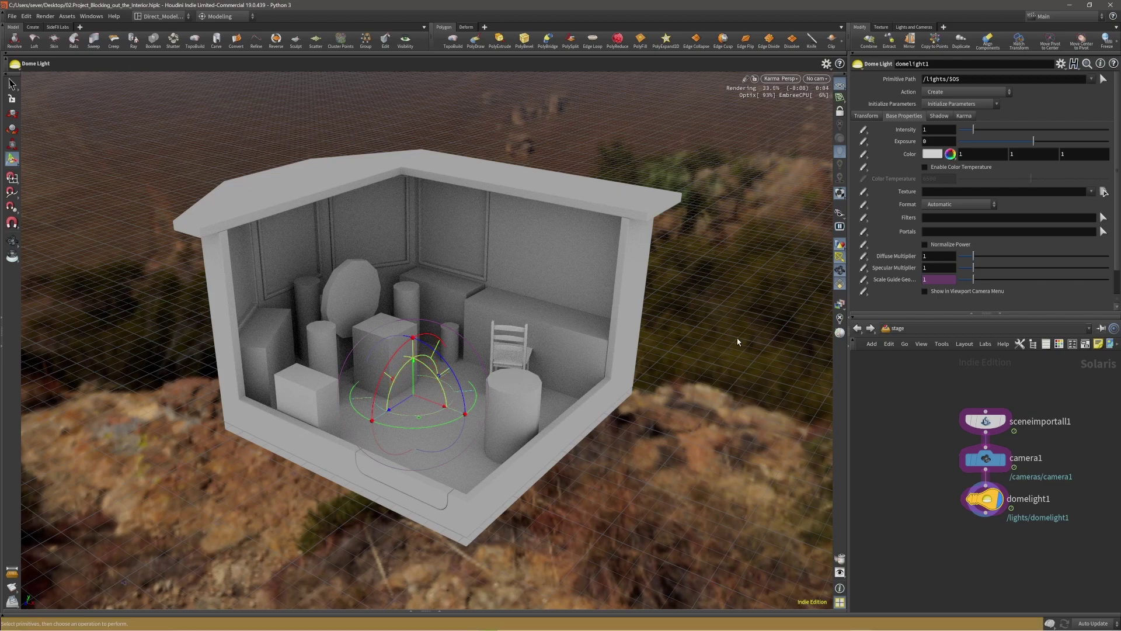
pyautogui.press('s')
pyautogui.press('Escape')
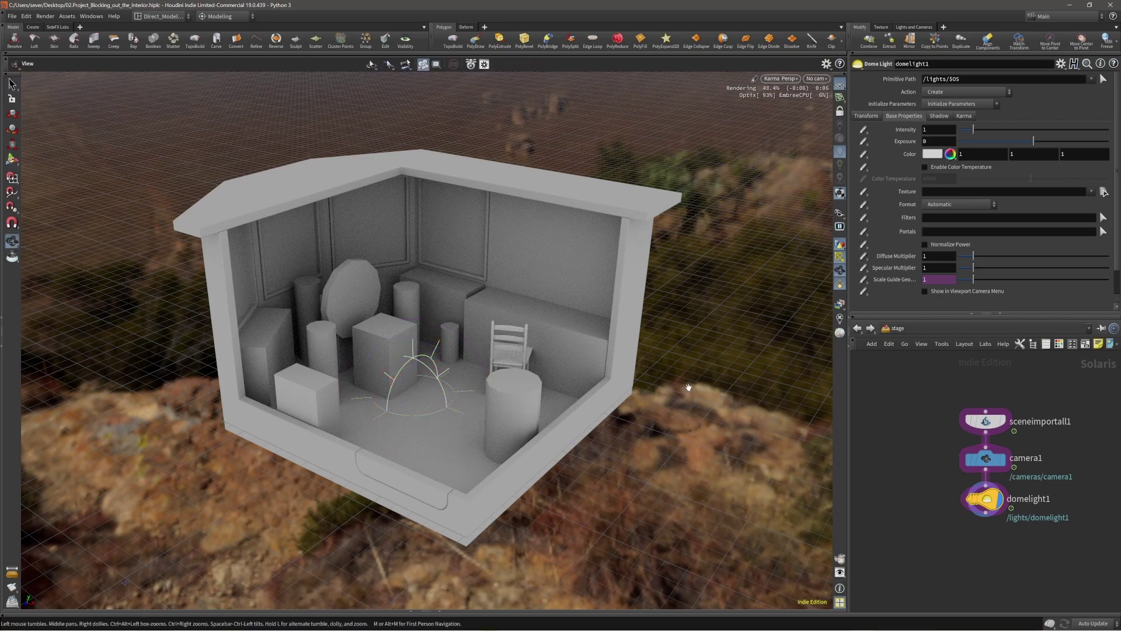
pyautogui.moveTo(691, 388); pyautogui.dragTo(733, 417)
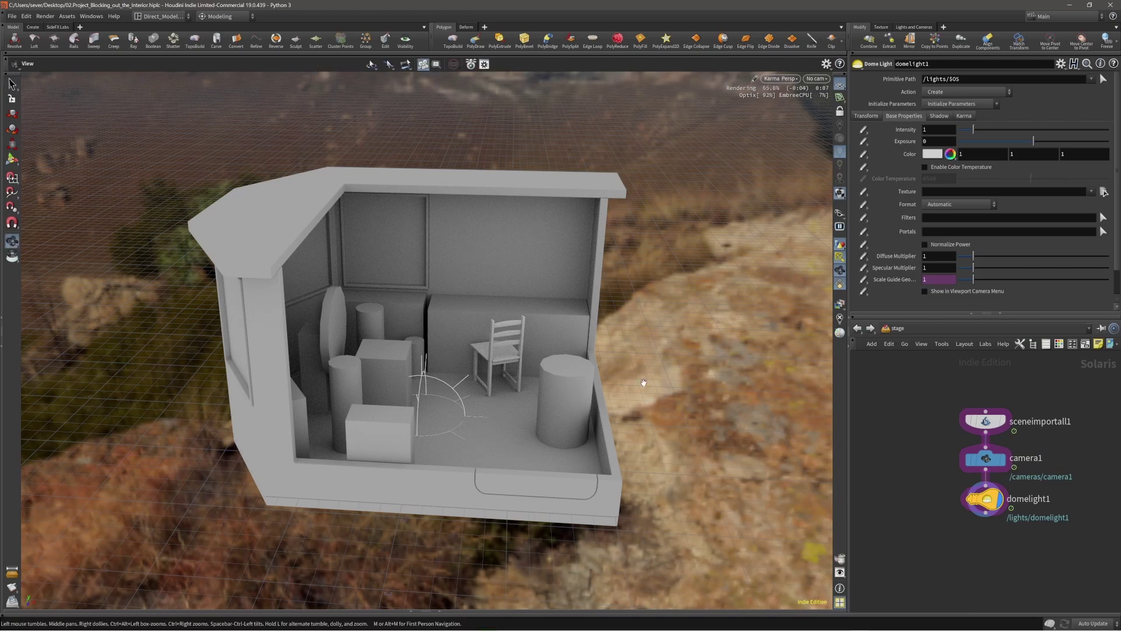
pyautogui.keyDown('alt'); pyautogui.moveTo(368, 372); pyautogui.dragTo(629, 427); pyautogui.keyUp('alt')
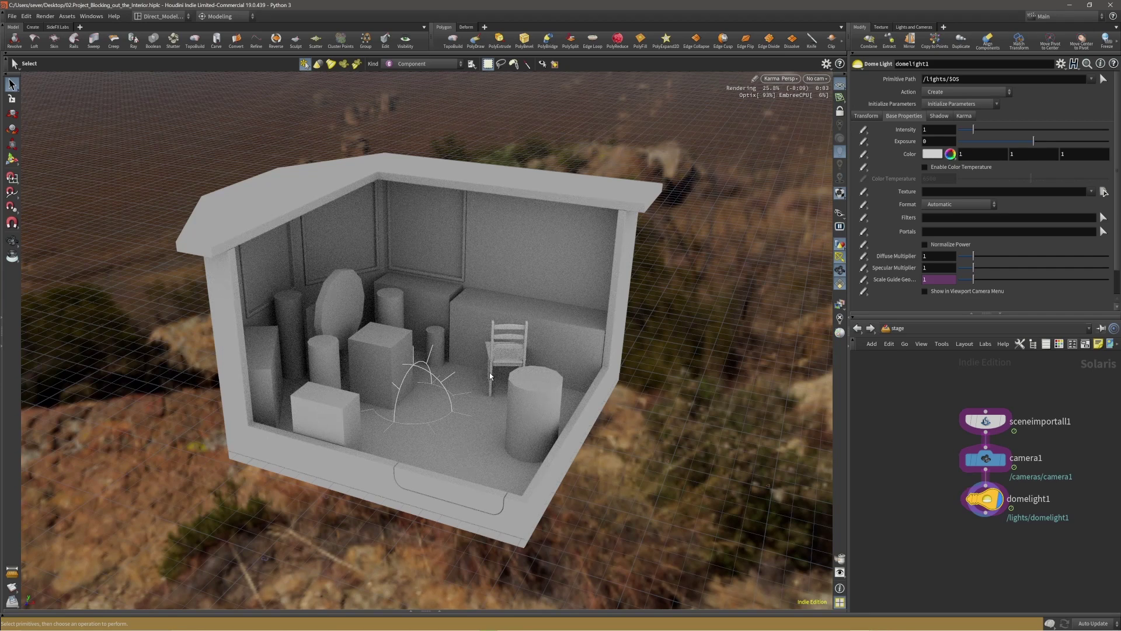
pyautogui.click(166, 18)
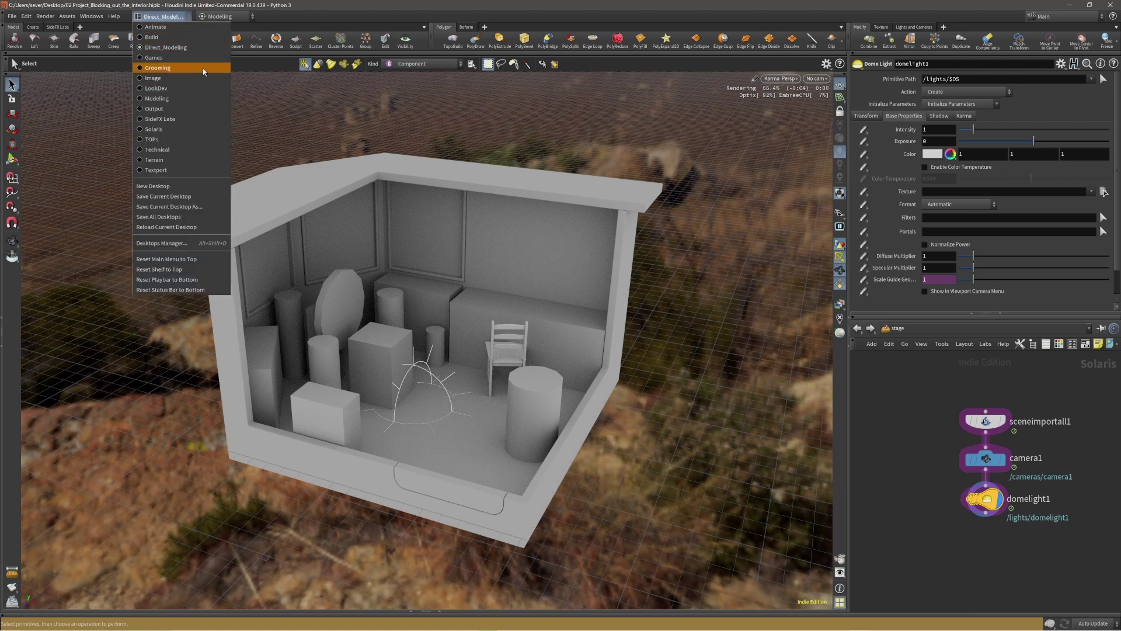
pyautogui.click(339, 92)
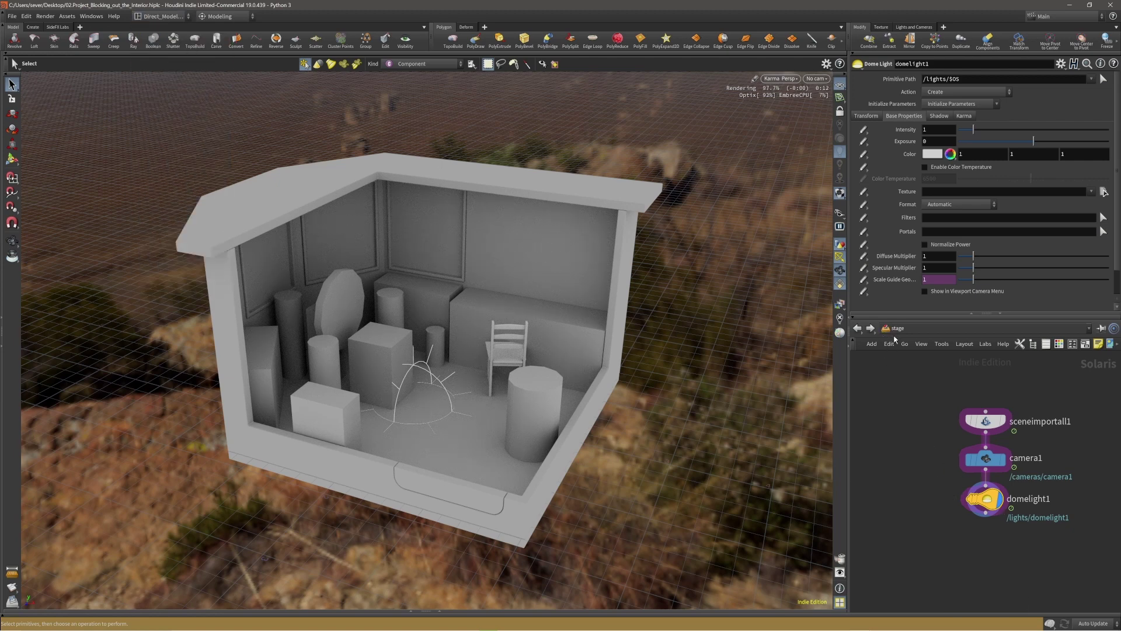
pyautogui.moveTo(666, 415)
pyautogui.keyDown('alt'); pyautogui.mouseDown()
pyautogui.moveTo(651, 411)
pyautogui.moveTo(658, 436)
pyautogui.mouseUp(); pyautogui.keyUp('alt')
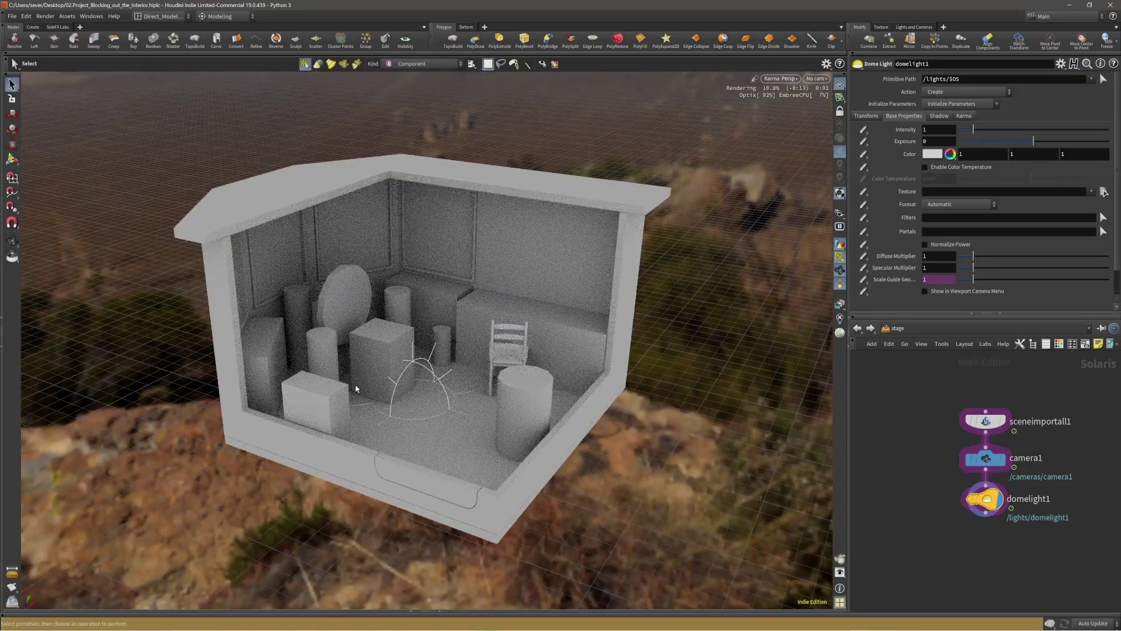
pyautogui.click(356, 64)
pyautogui.keyDown('alt'); pyautogui.moveTo(494, 378); pyautogui.dragTo(486, 398); pyautogui.keyUp('alt')
pyautogui.keyDown('alt'); pyautogui.moveTo(475, 343); pyautogui.dragTo(475, 349); pyautogui.keyUp('alt')
pyautogui.keyDown('alt'); pyautogui.moveTo(475, 349); pyautogui.dragTo(471, 343, button='middle'); pyautogui.keyUp('alt')
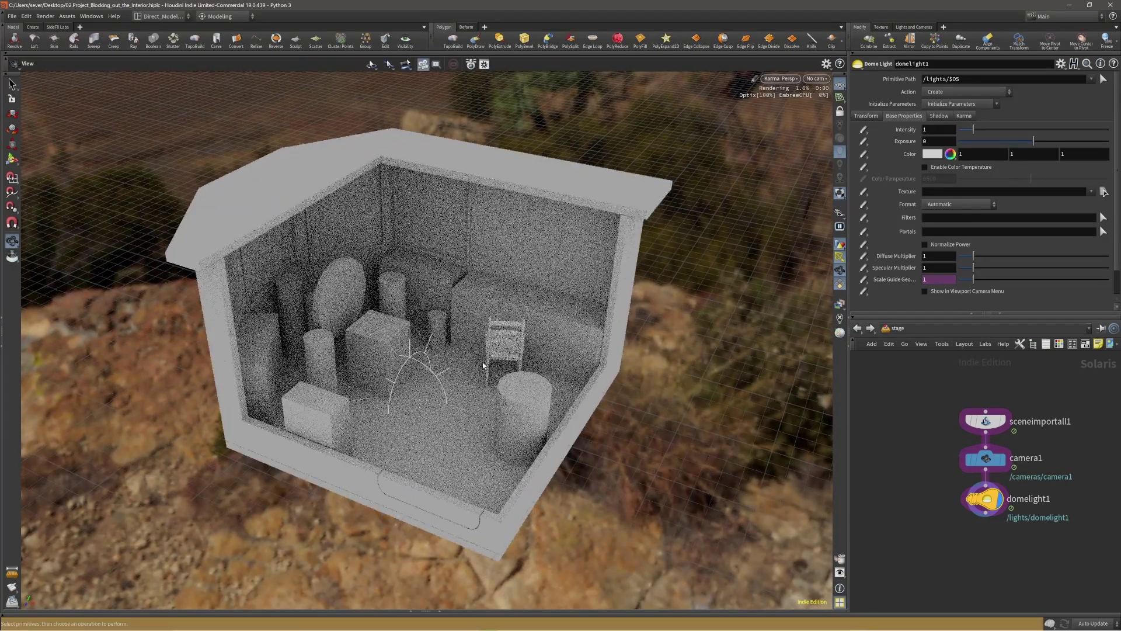